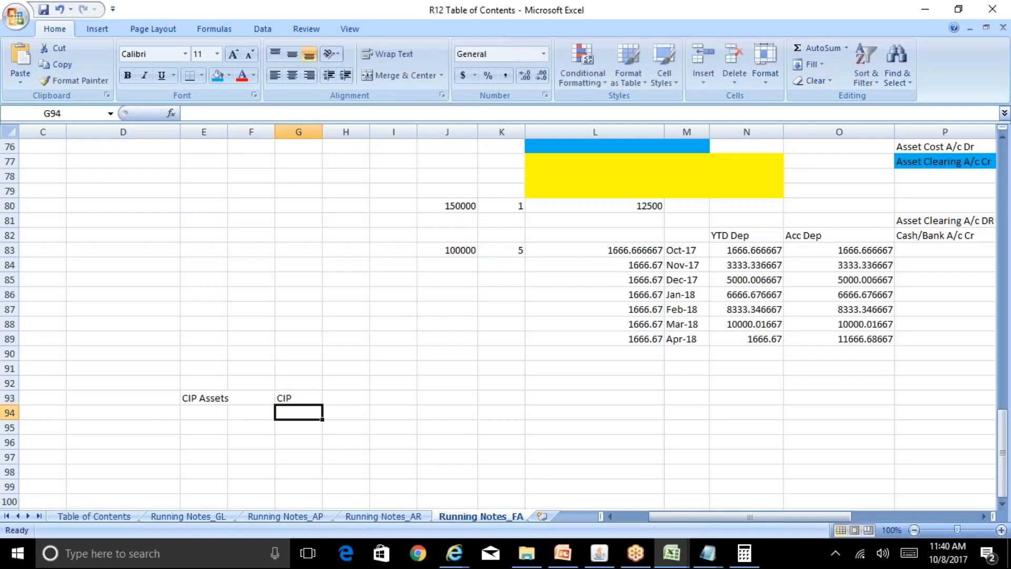
key(Up)
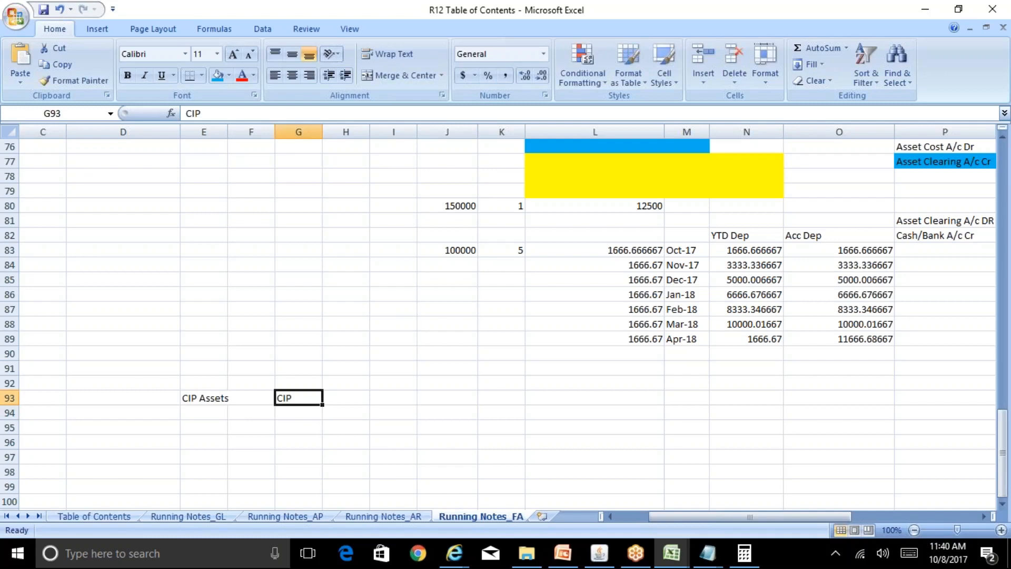
key(Right)
key(Right)
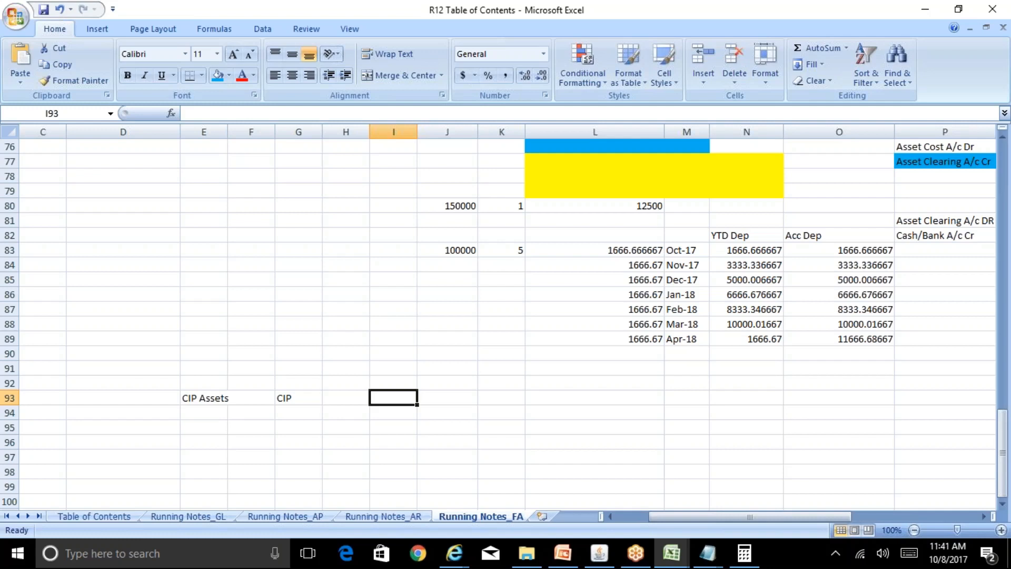
key(Left)
key(Left)
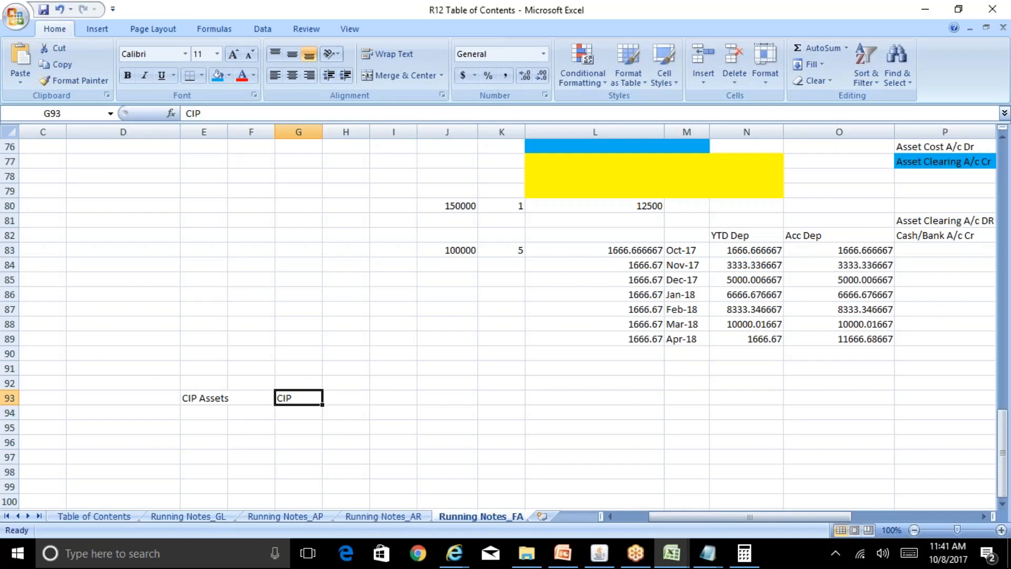
key(Right)
key(Right)
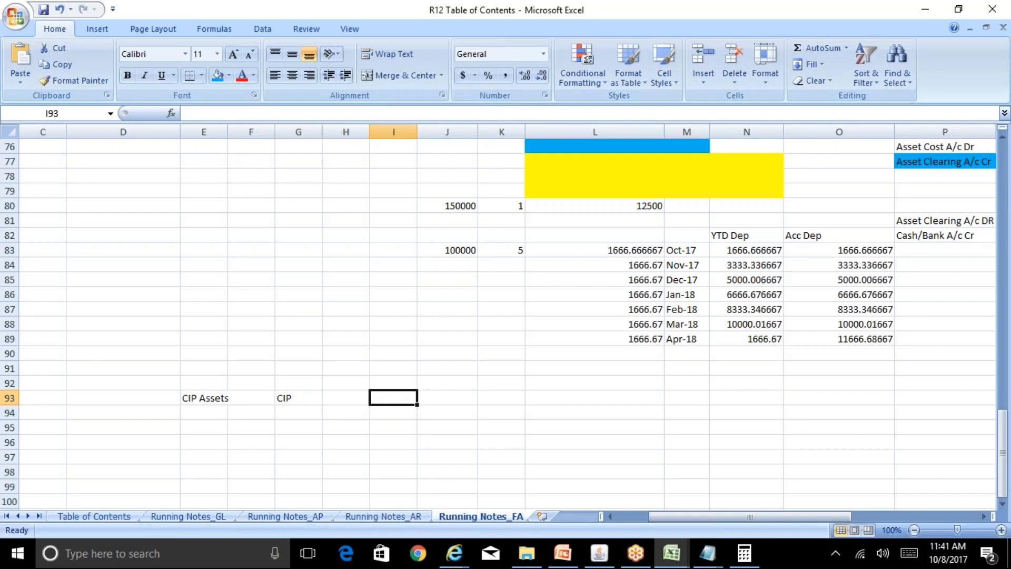
key(Left)
key(Left)
Enter 0 in cell I93 as the starting amount for the CIP row.
key(Right)
key(Right)
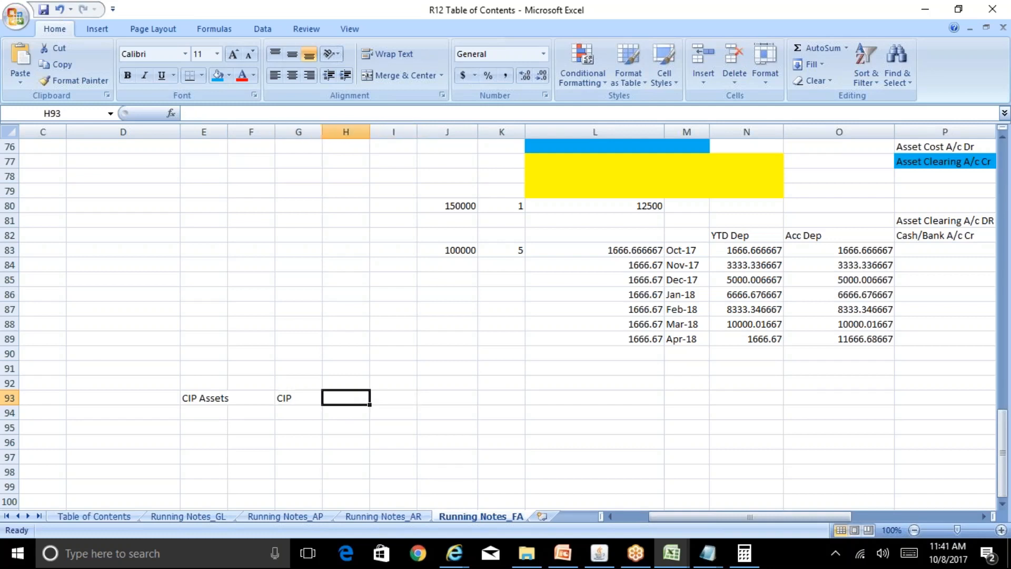
text(0)
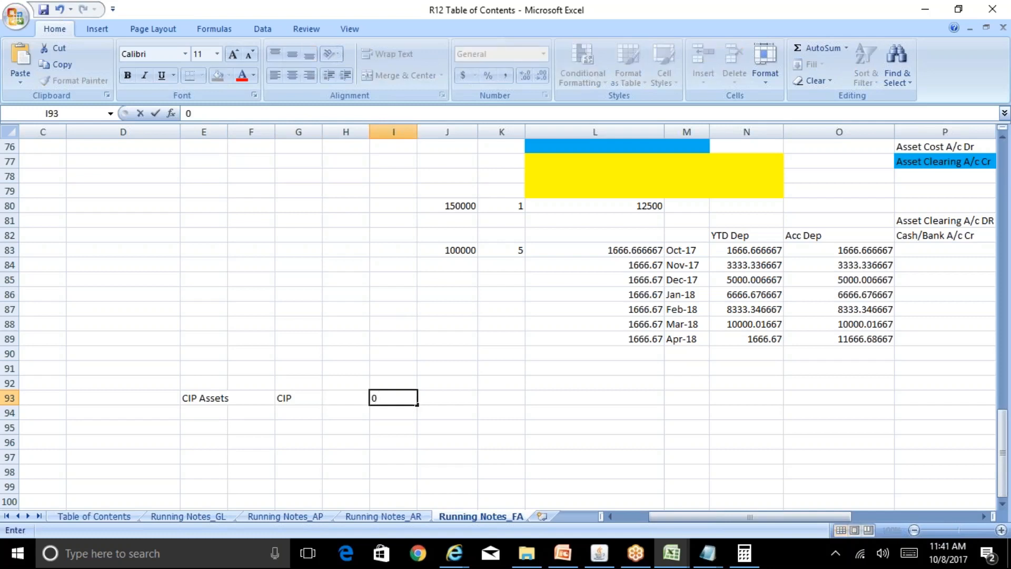
key(Return)
Enter the date 01-Jan-2017 in cell G92, directly above the CIP label.
key(Up)
key(Left)
key(Left)
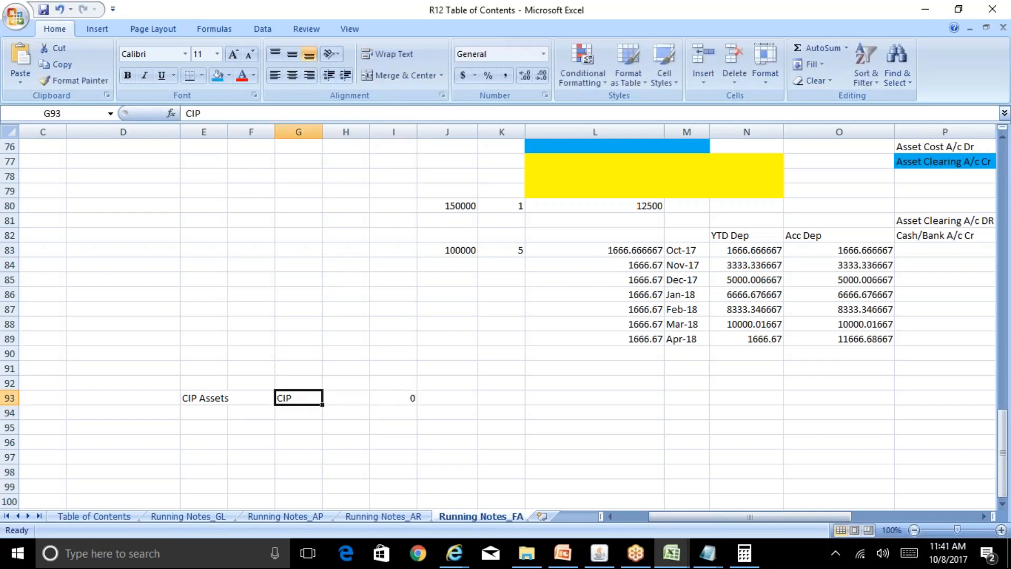
key(Right)
key(Left)
key(Up)
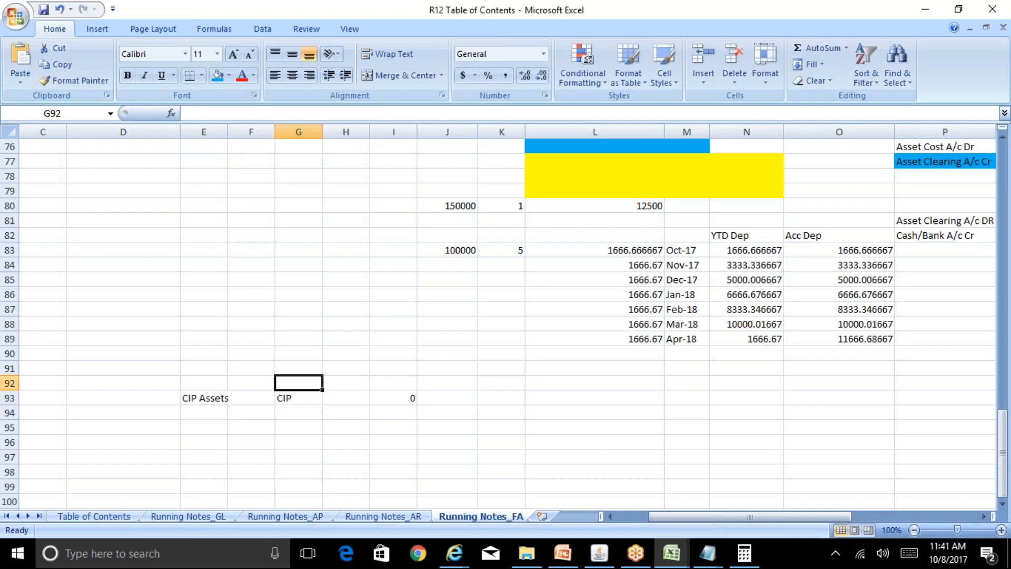
text(01-Jan-2017)
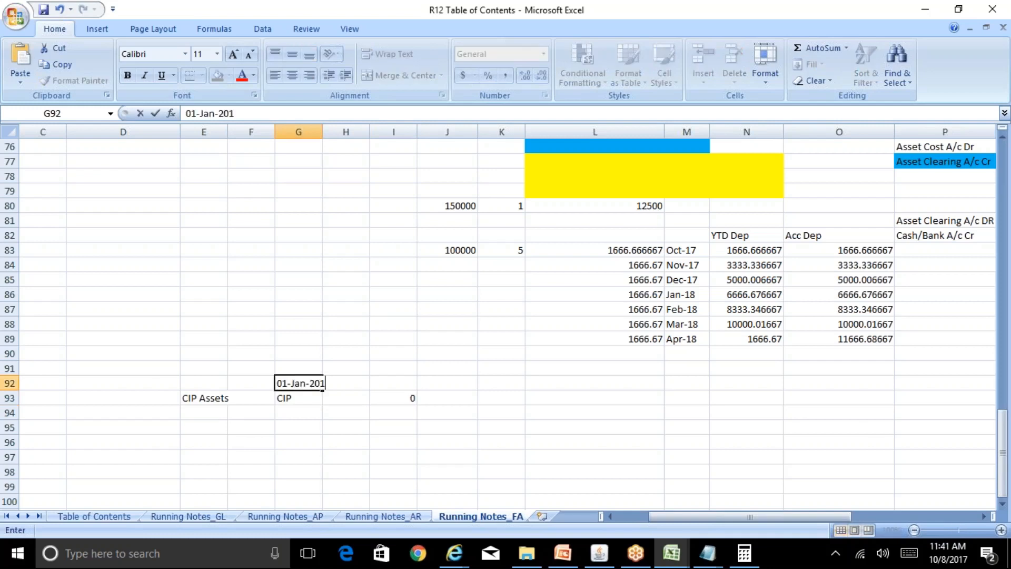
key(Return)
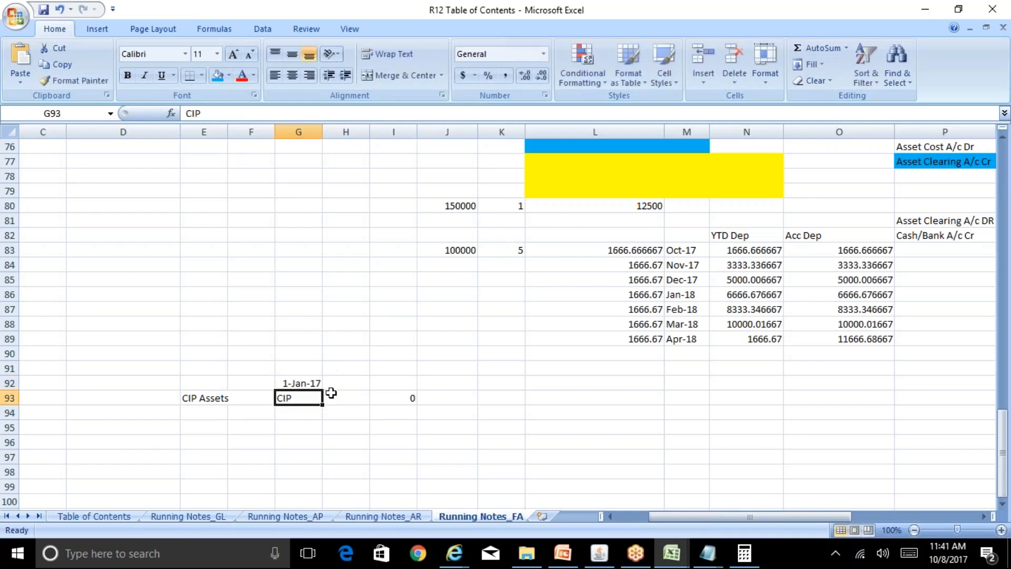
Try to enter the period Feb-17 in cell G94, below the CIP label.
key(Down)
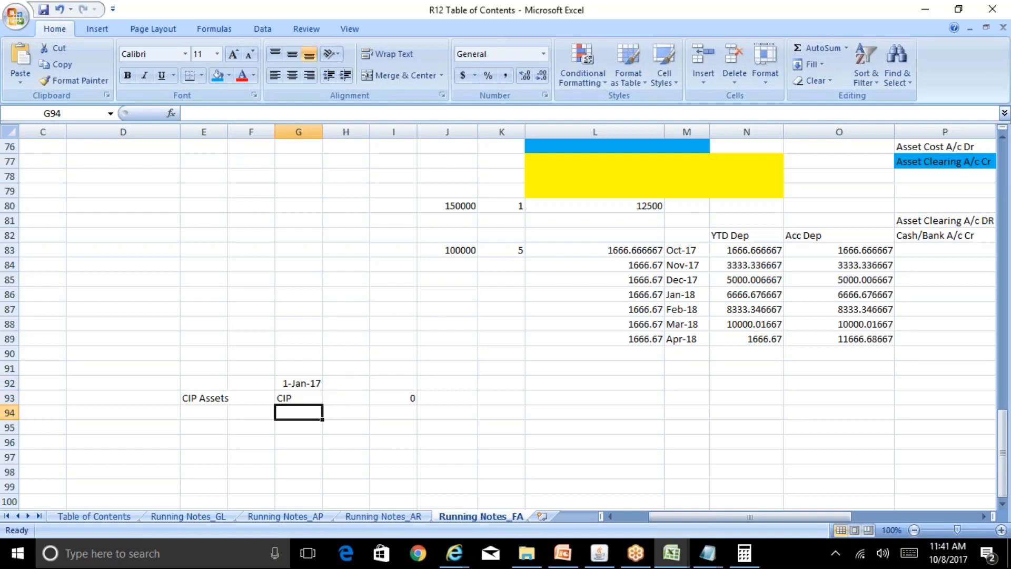
key(Down)
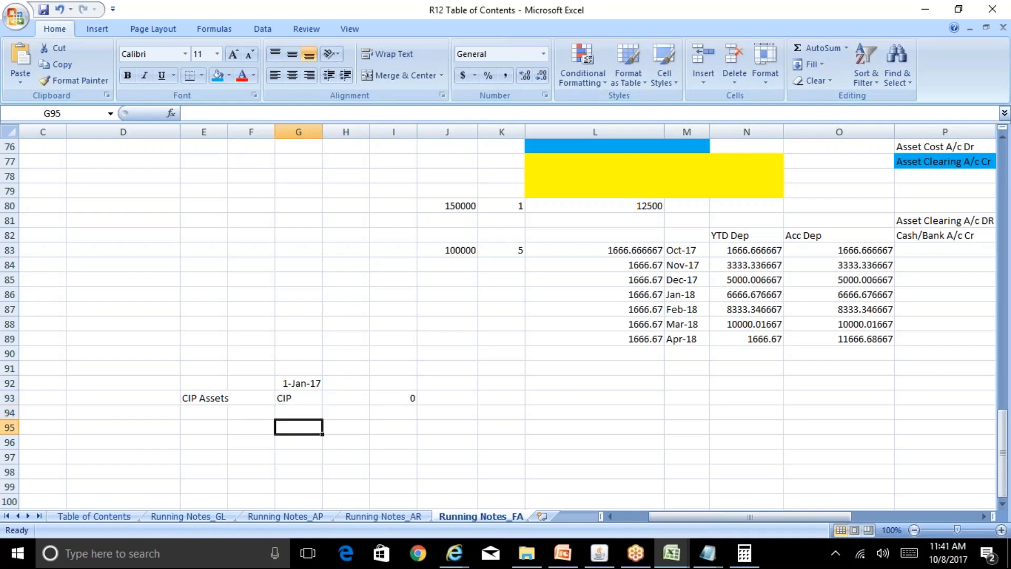
key(Up)
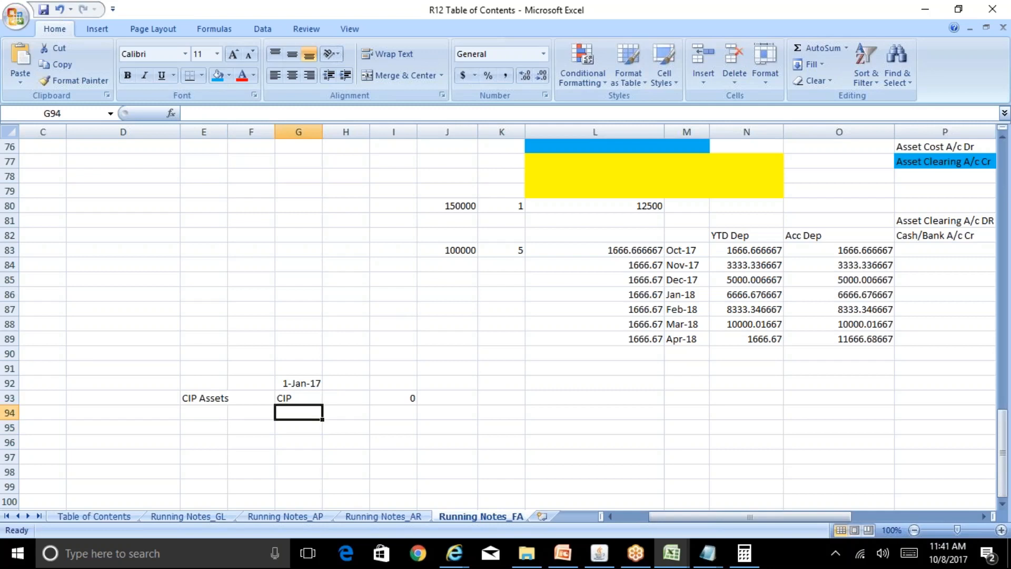
text(Feb-17)
key(Return)
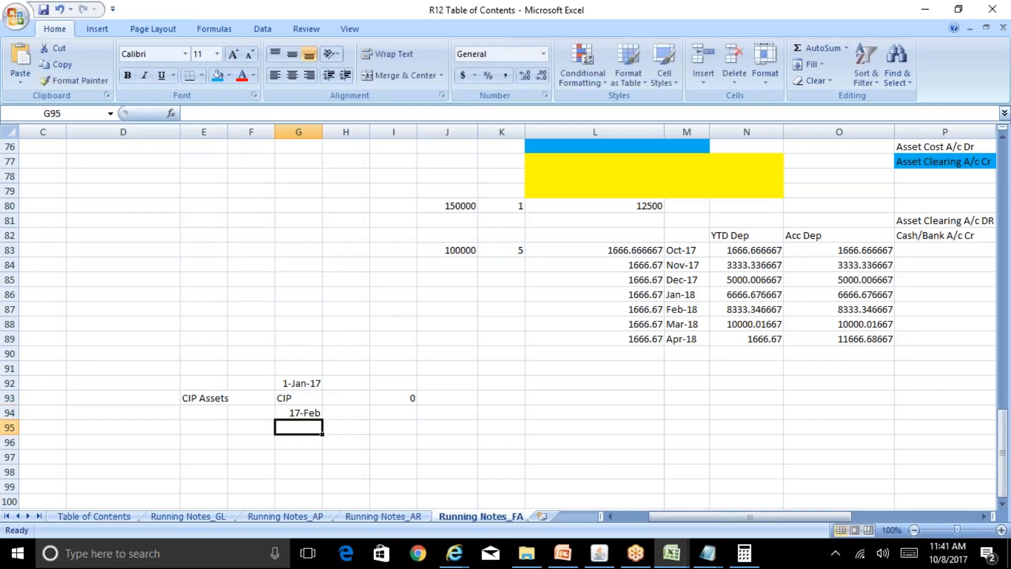
Enter Feb-17 as literal text in cell G94, using a leading apostrophe.
key(Up)
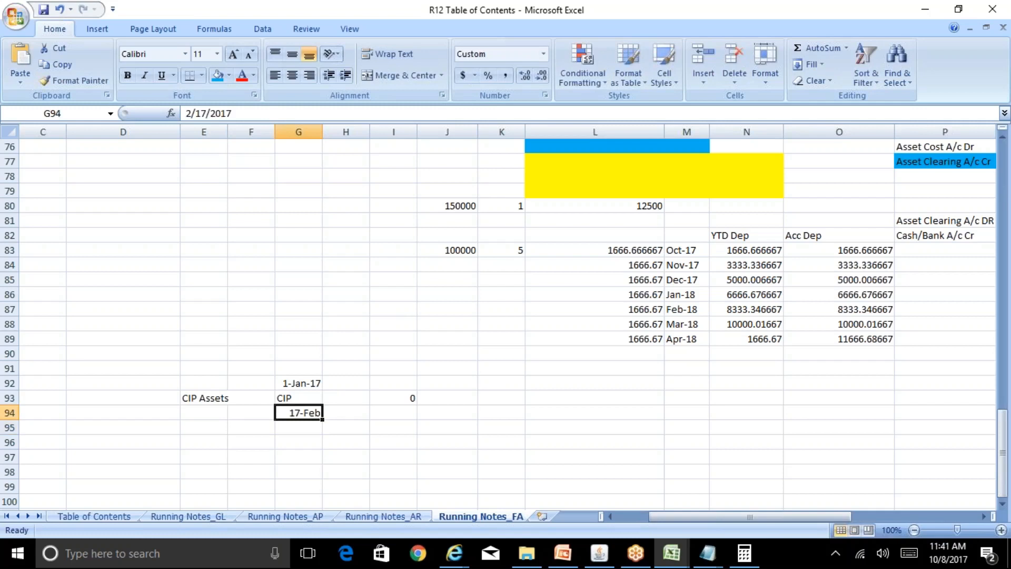
text('FEb)
key(BackSpace)
key(BackSpace)
text(eb-17)
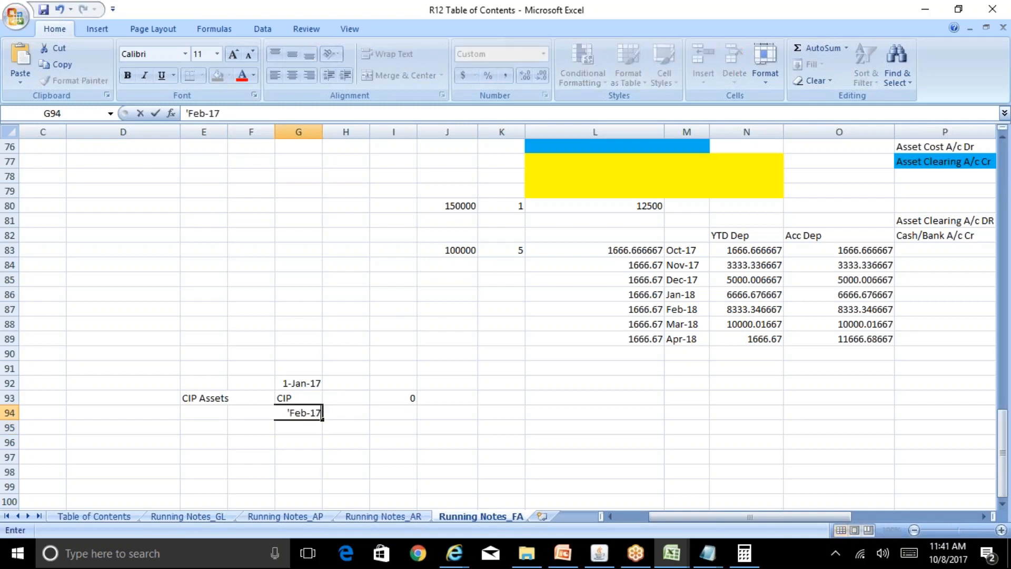
key(Return)
key(Up)
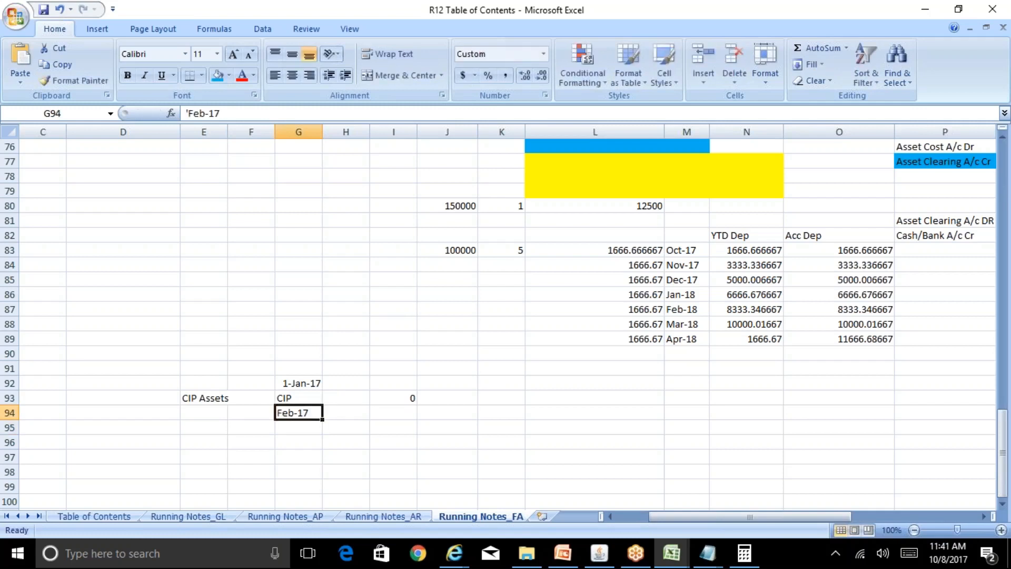
Enter 150000 in cell I94 as the amount for Feb-17.
key(Right)
key(Right)
text(1500)
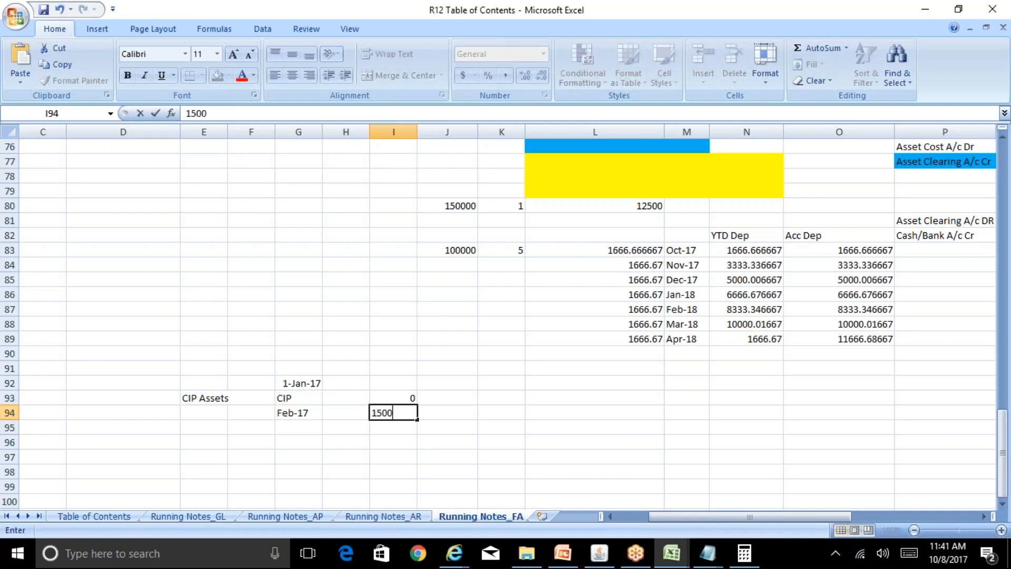
text(00)
key(Right)
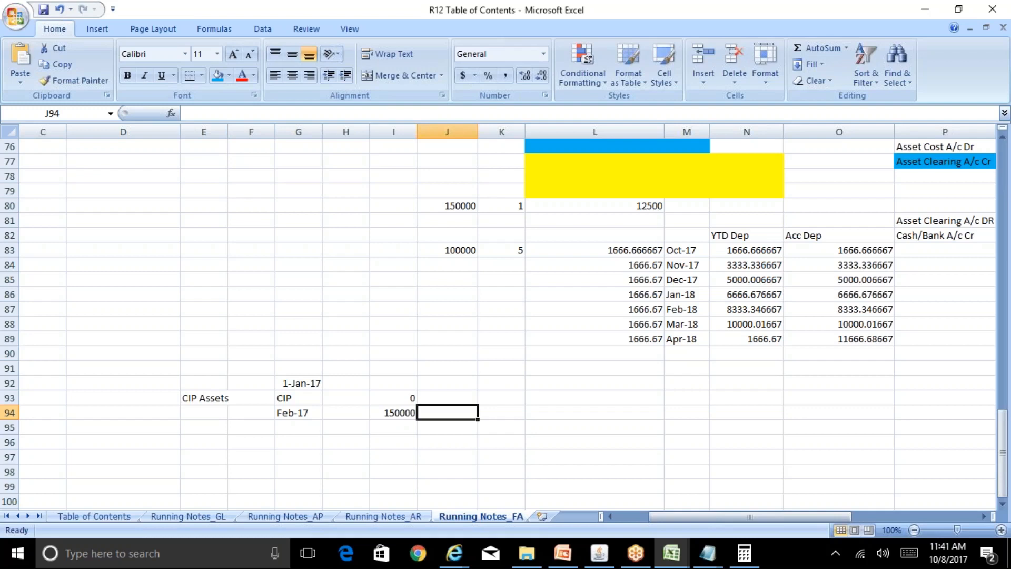
Enter Mar-17 as literal text in cell G95, below the Feb-17 period.
key(Left)
key(Left)
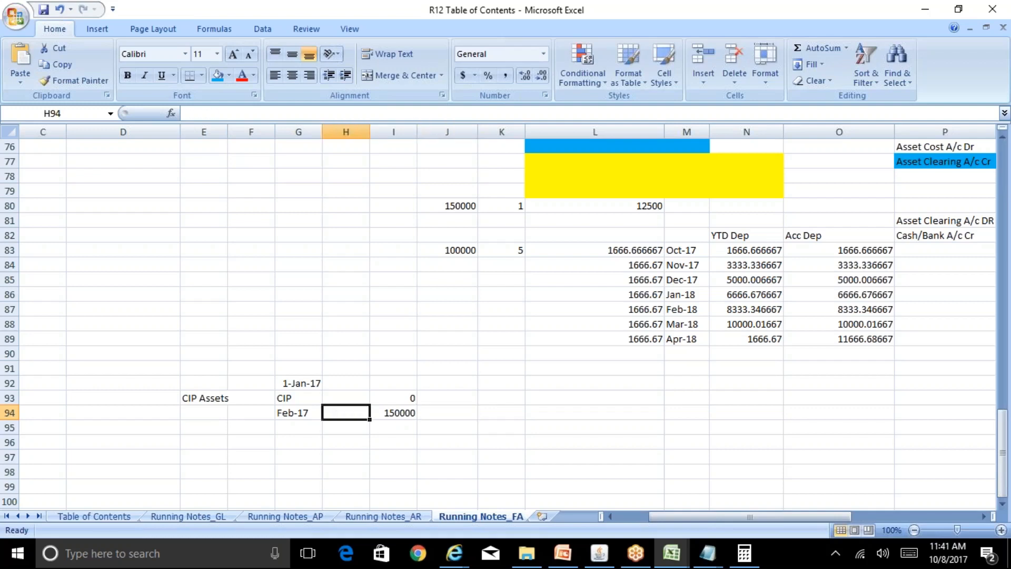
key(Down)
key(Down)
key(Up)
key(Left)
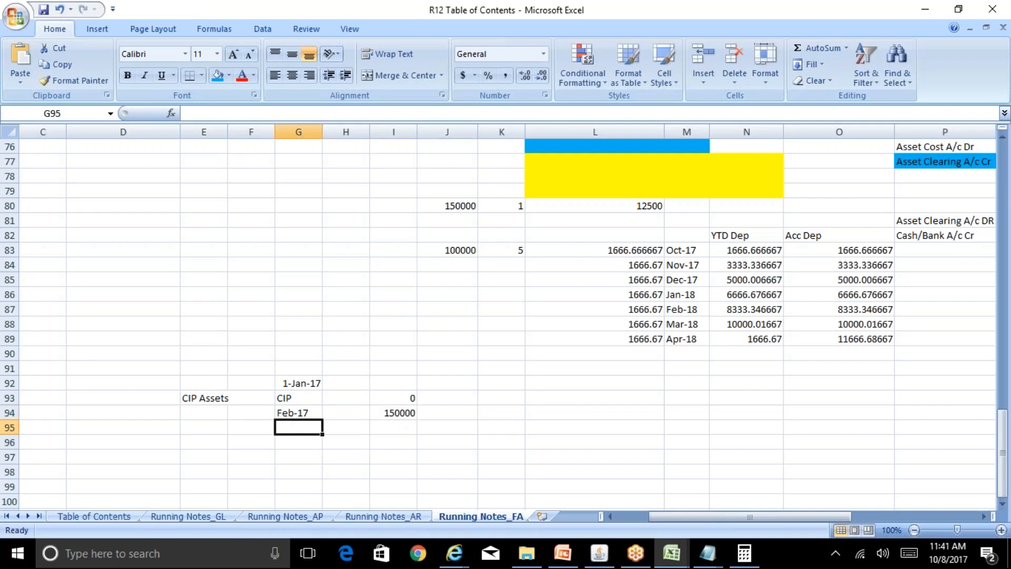
text('Mar-17)
key(Return)
Enter 250000 in cell I95 as the amount for Mar-17.
key(Up)
key(Right)
key(Right)
text(250000)
key(Return)
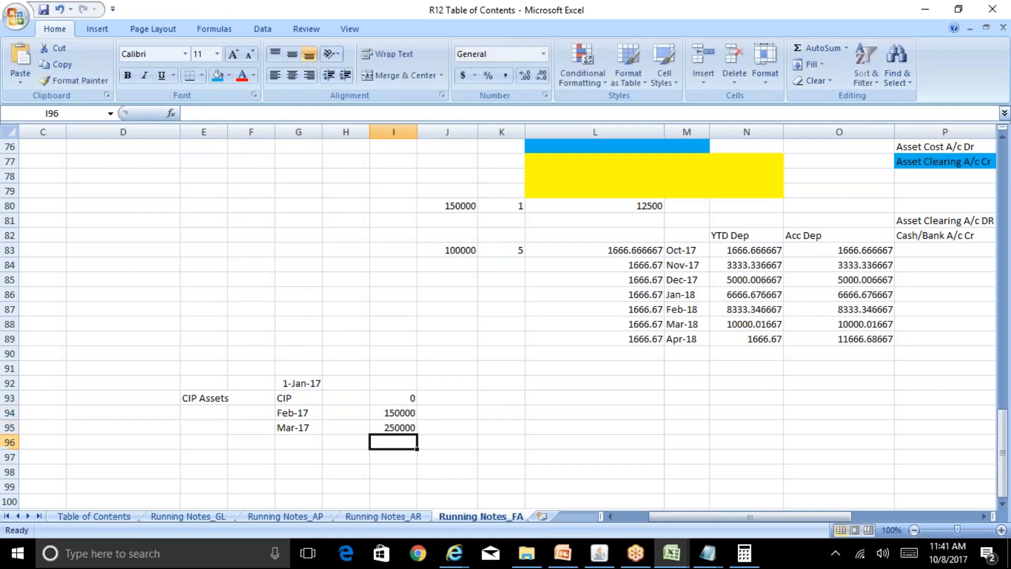
Add the next period row with Apr-17 as text in G96 and the amount 500000 in I96.
key(Left)
key(Left)
text('Apr-17)
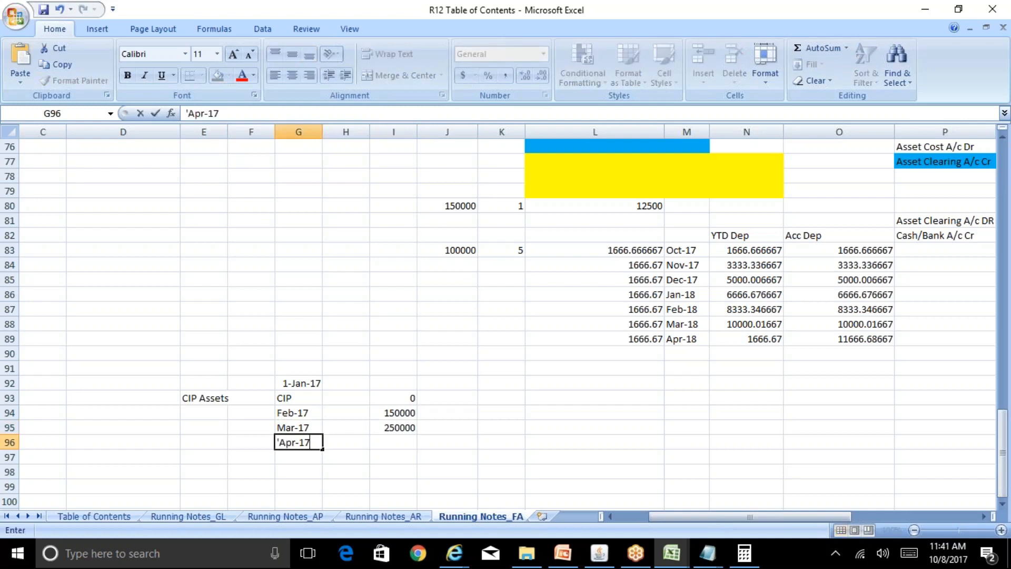
key(Return)
key(Up)
key(Right)
key(Right)
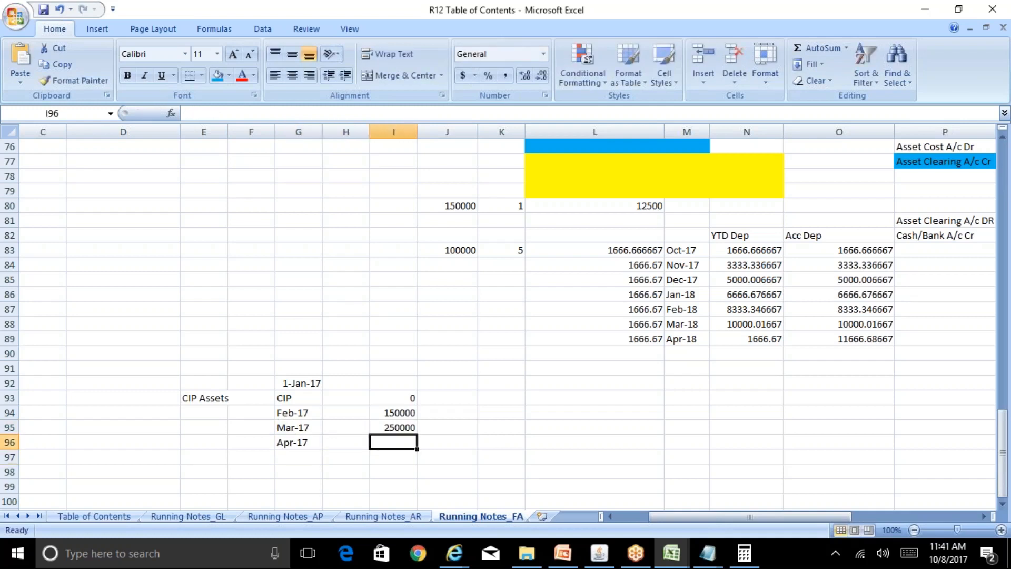
text(500000)
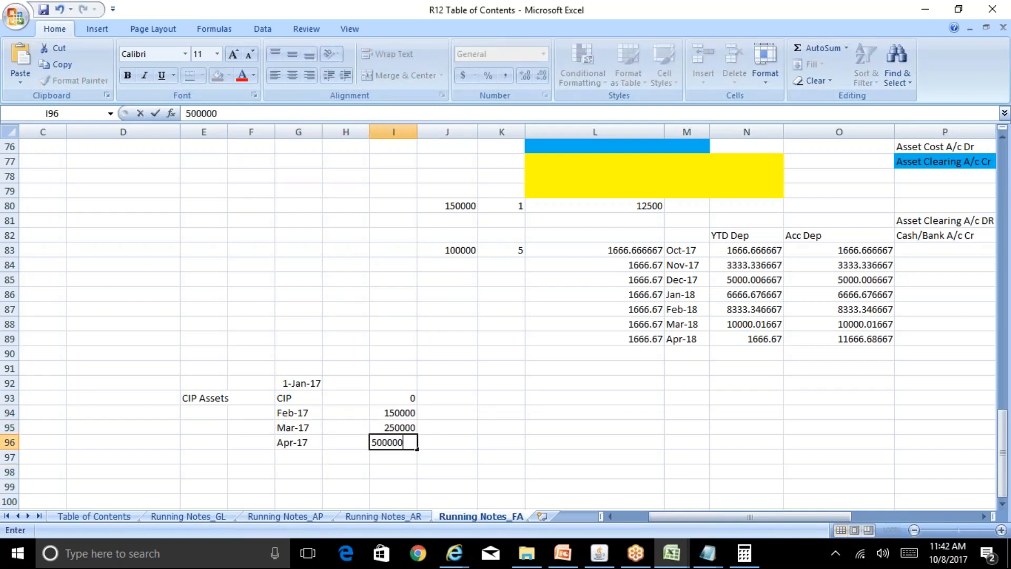
key(Return)
Enter Oct-17 as literal text in cell G97, below the Apr-17 period.
key(Left)
key(Left)
text(')
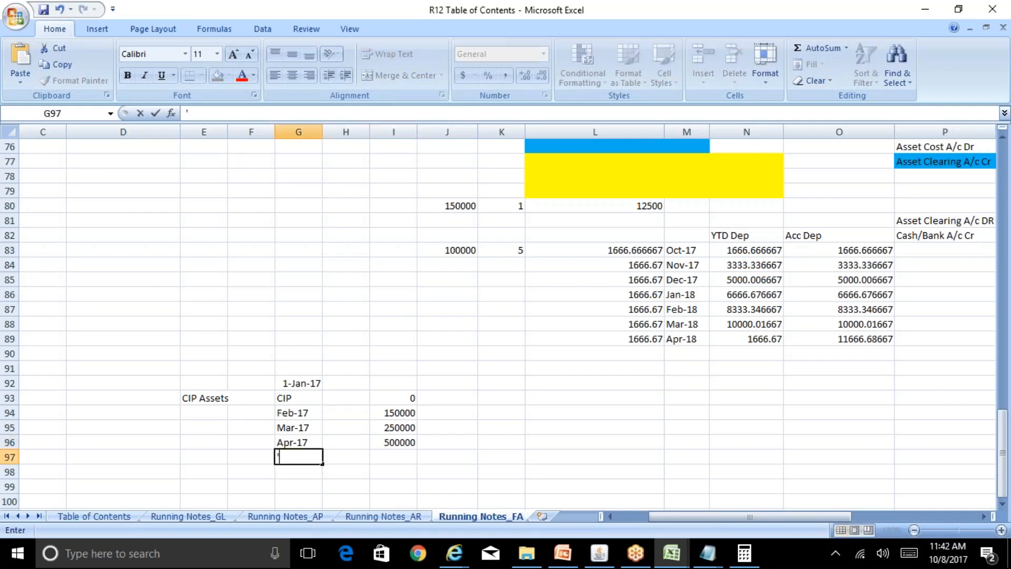
text(OCt-17)
key(Return)
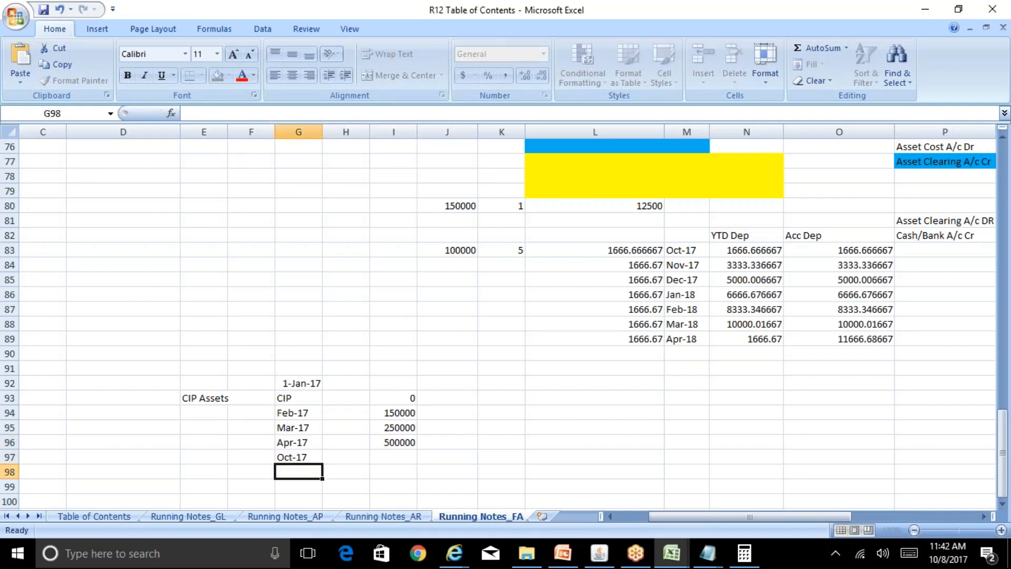
Set the period in G97 to Sep-17 as text and enter its amount 10000 in I97.
key(Up)
text('Sep-17)
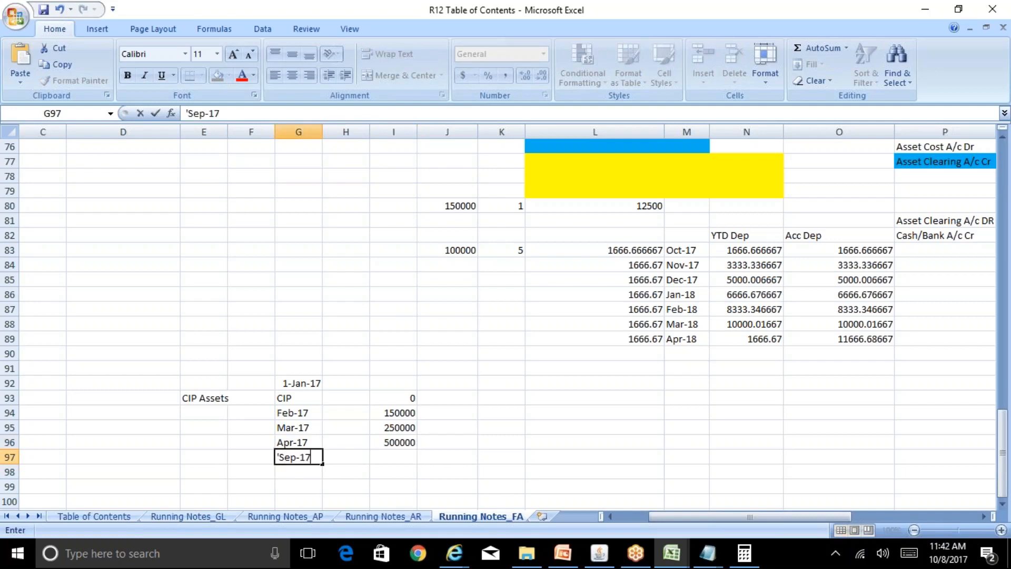
key(Return)
key(Up)
key(Right)
key(Right)
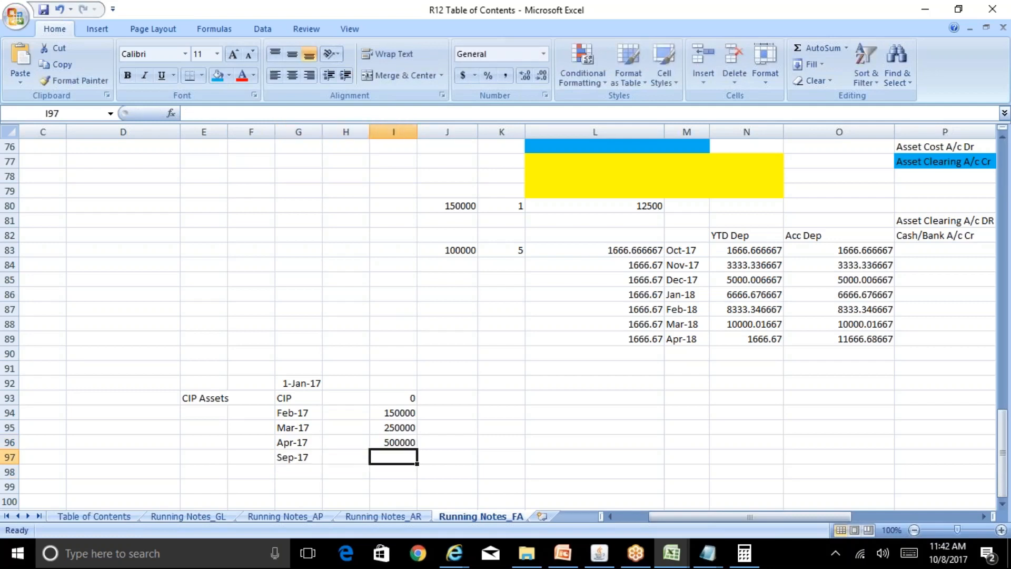
text(10000)
key(Tab)
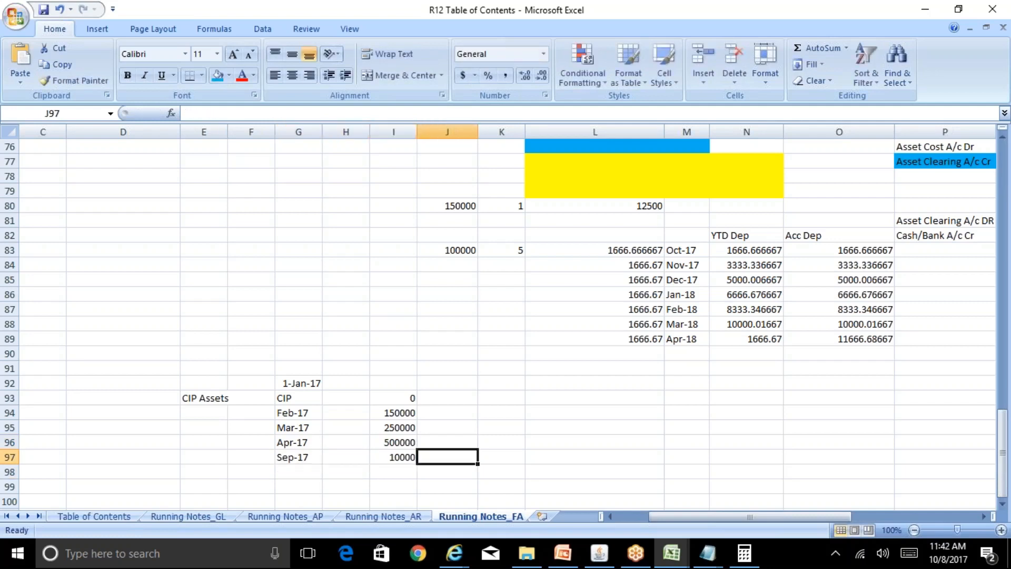
Examine the period amounts listed beside the CIP entries in rows 93 to 97.
key(Up)
key(Up)
key(Up)
key(Left)
key(Left)
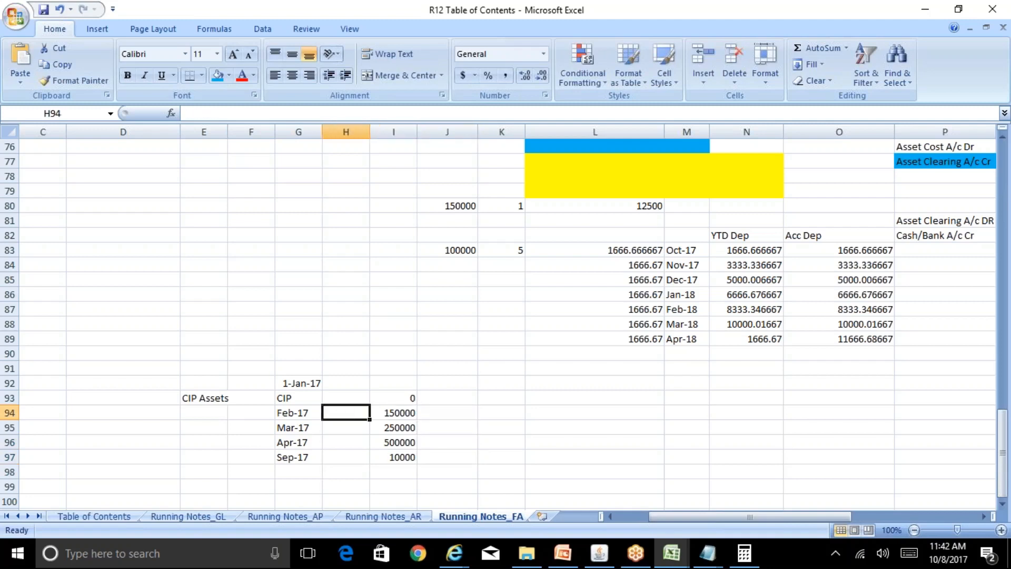
key(Right)
key(Right)
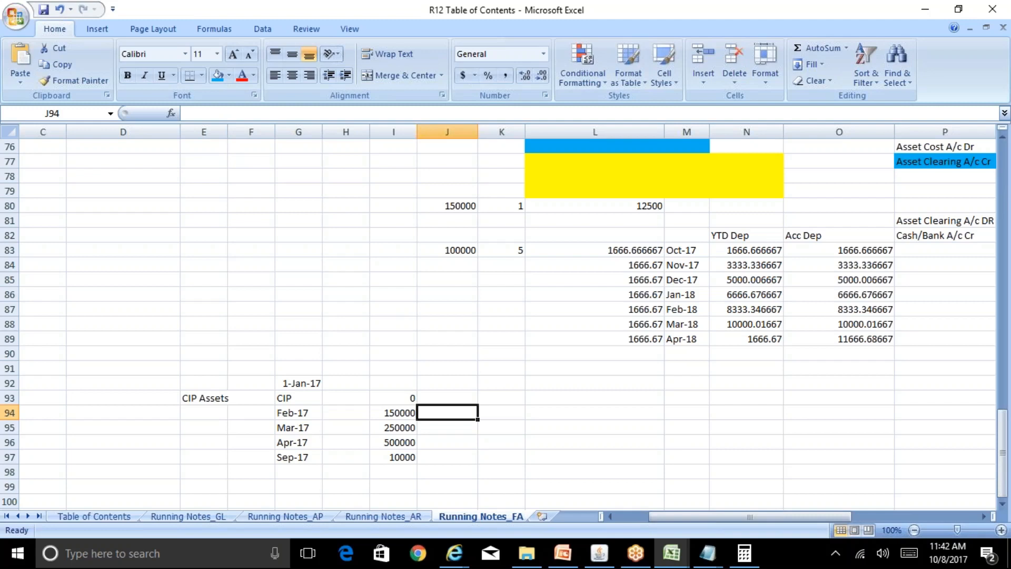
click(393, 413)
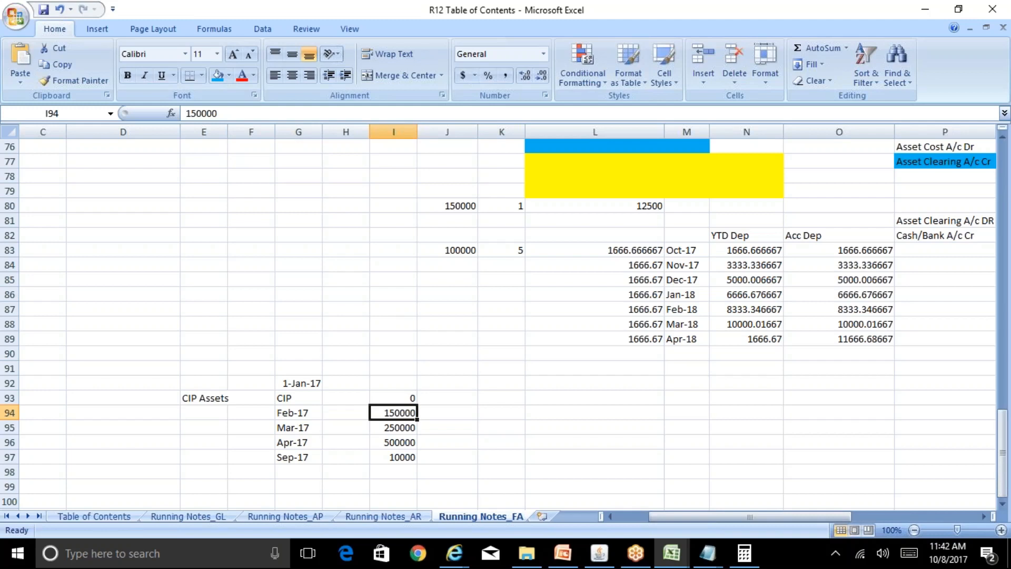
key(Up)
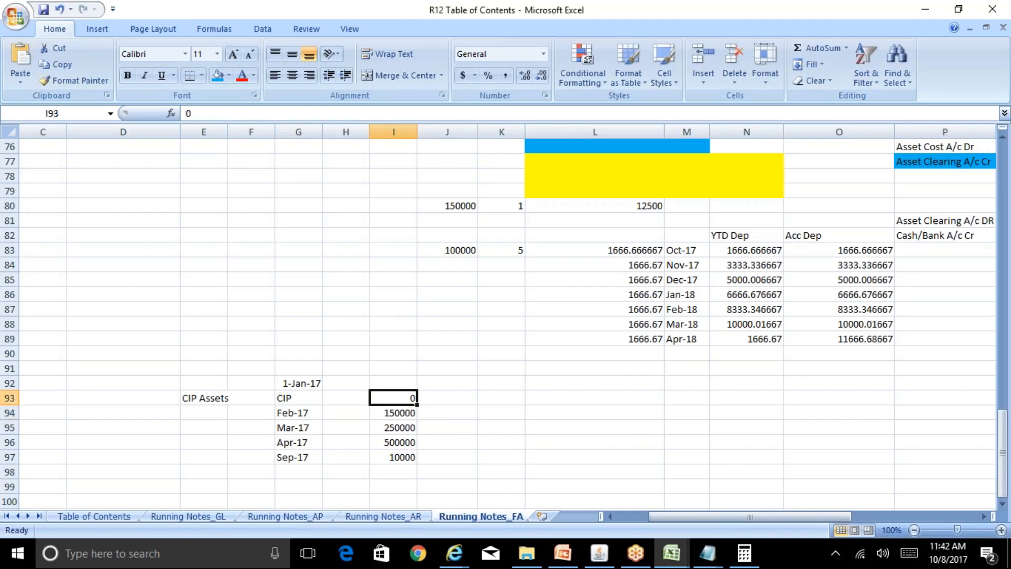
key(Down)
key(Down)
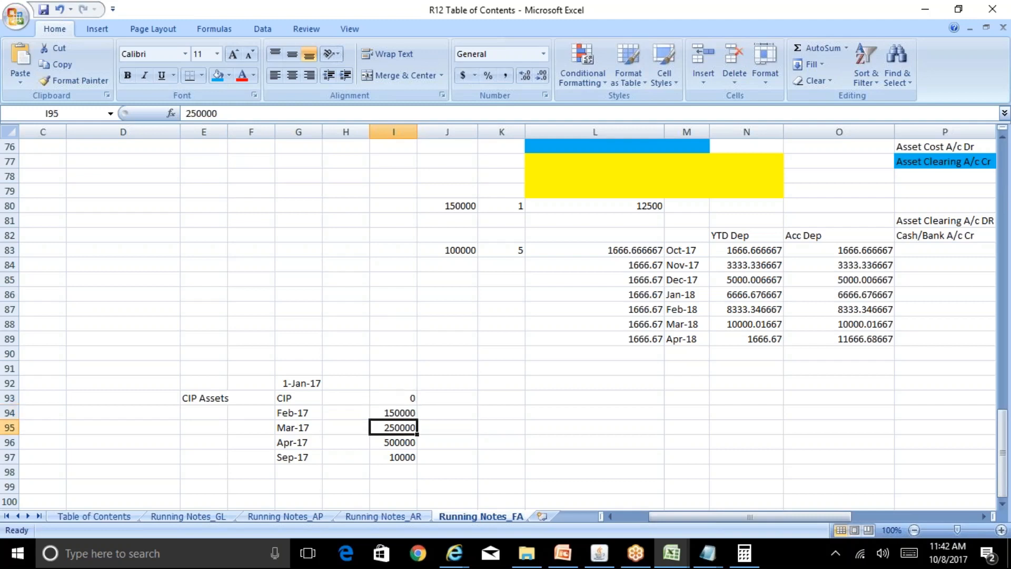
Review the CIP amount in I93 against the period costs in I94 to I97.
key(Up)
key(Up)
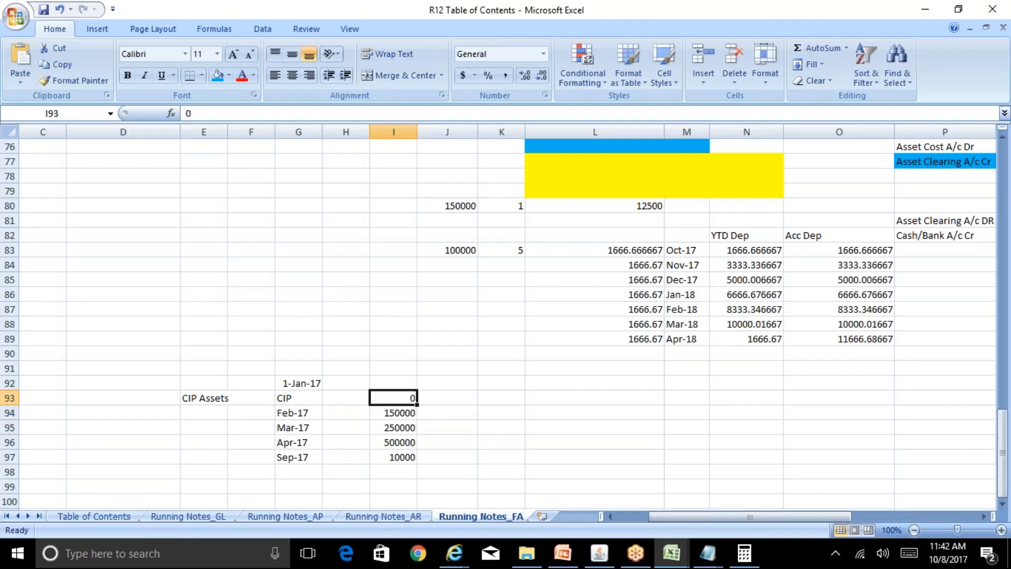
key(Down)
key(Down)
key(Down)
key(Up)
key(Up)
key(Up)
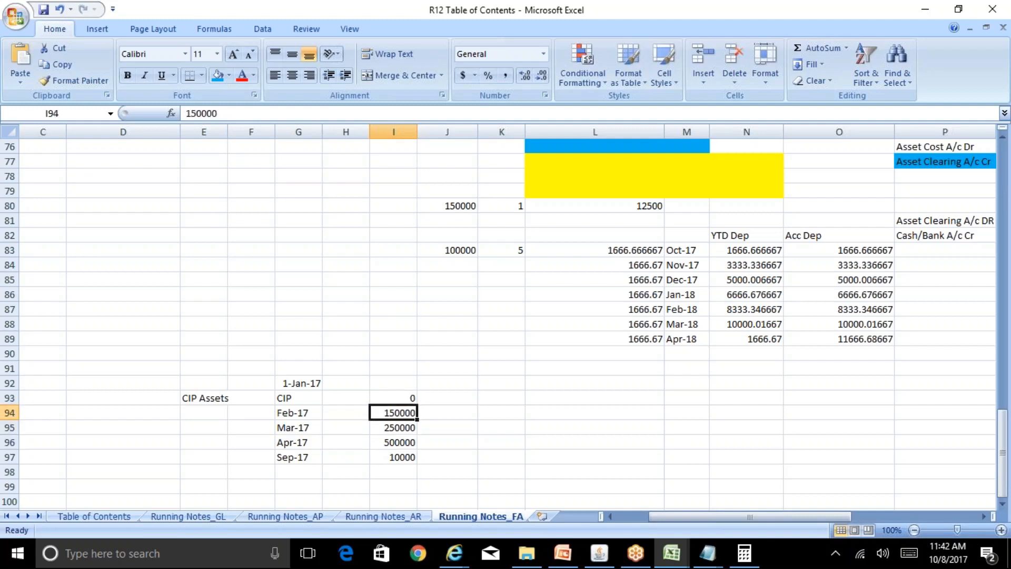
key(Down)
key(Down)
key(Down)
key(Down)
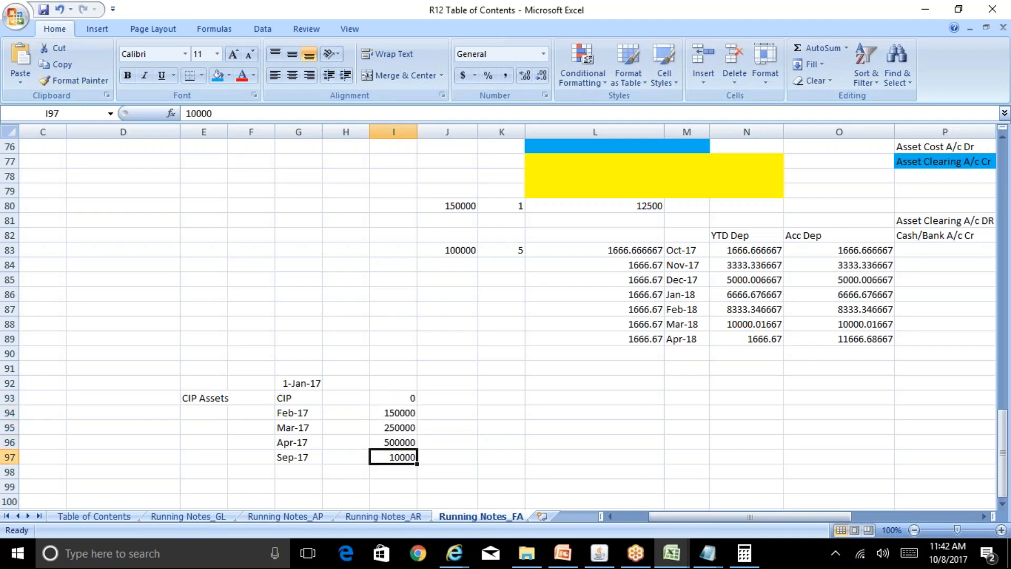
Replace the CIP amount in I93 with a sum formula over the period costs I94:I97.
key(Up)
key(Up)
key(Up)
key(Up)
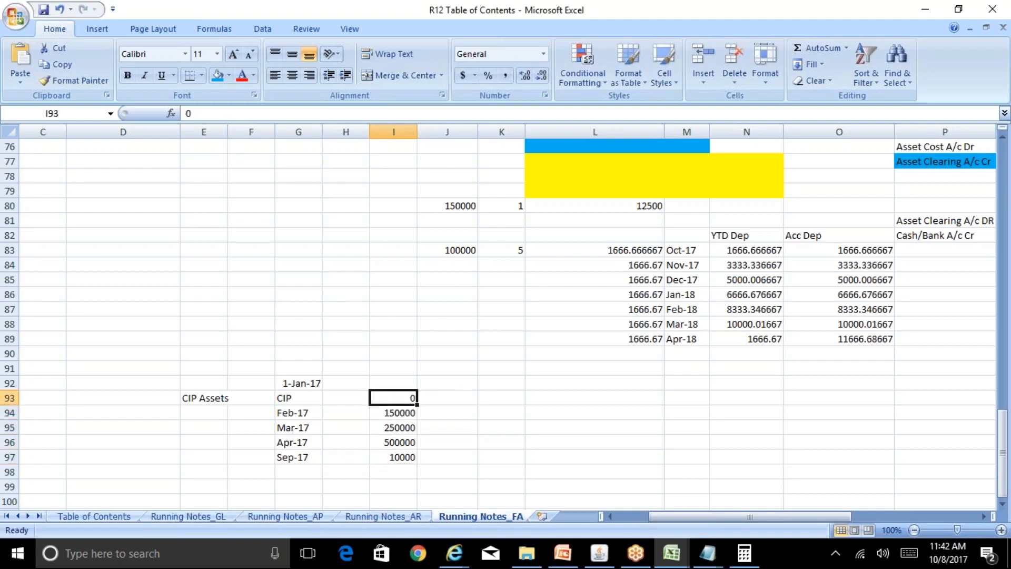
text(@sum()
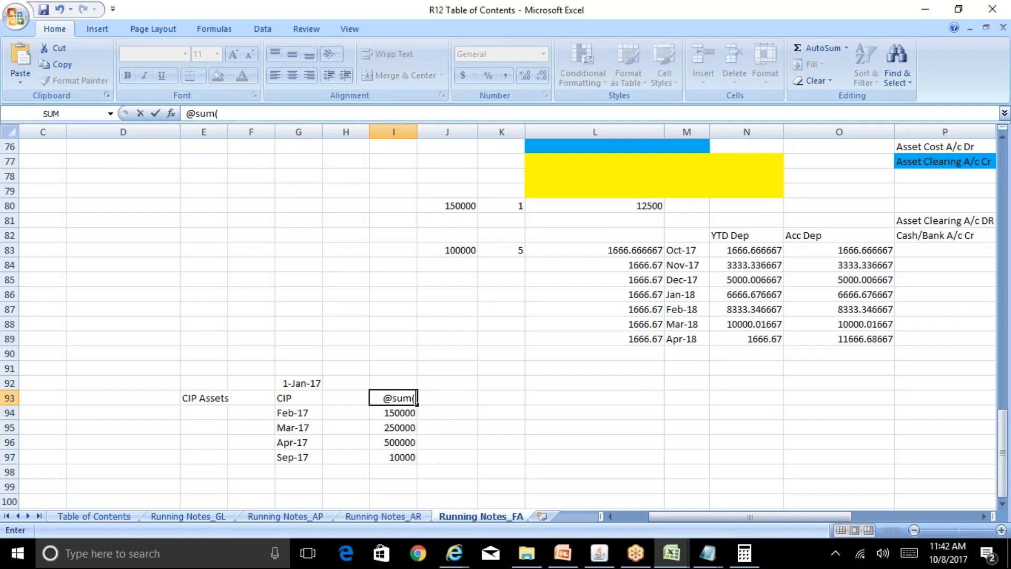
drag(403, 413, 410, 458)
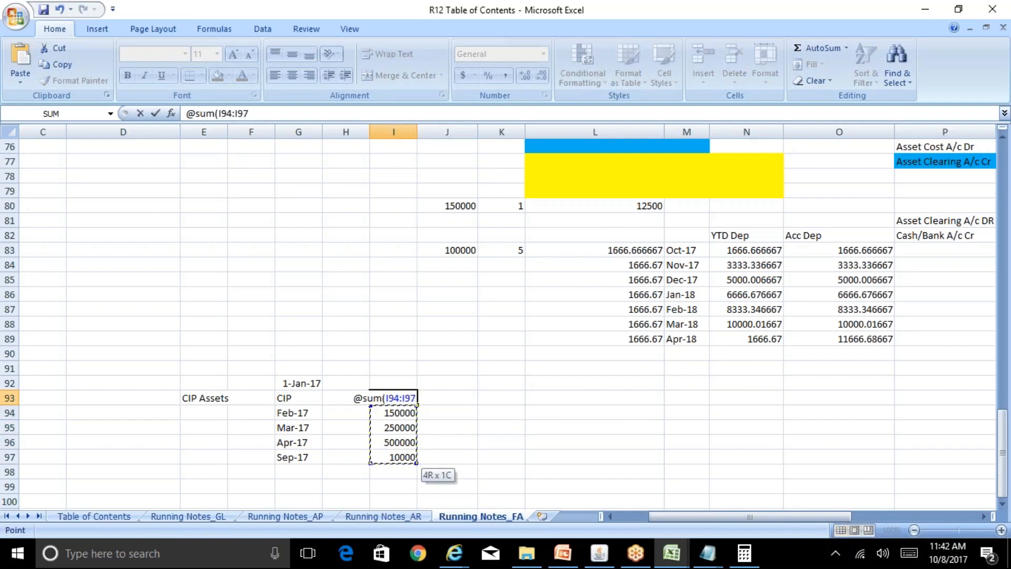
key(Return)
key(Up)
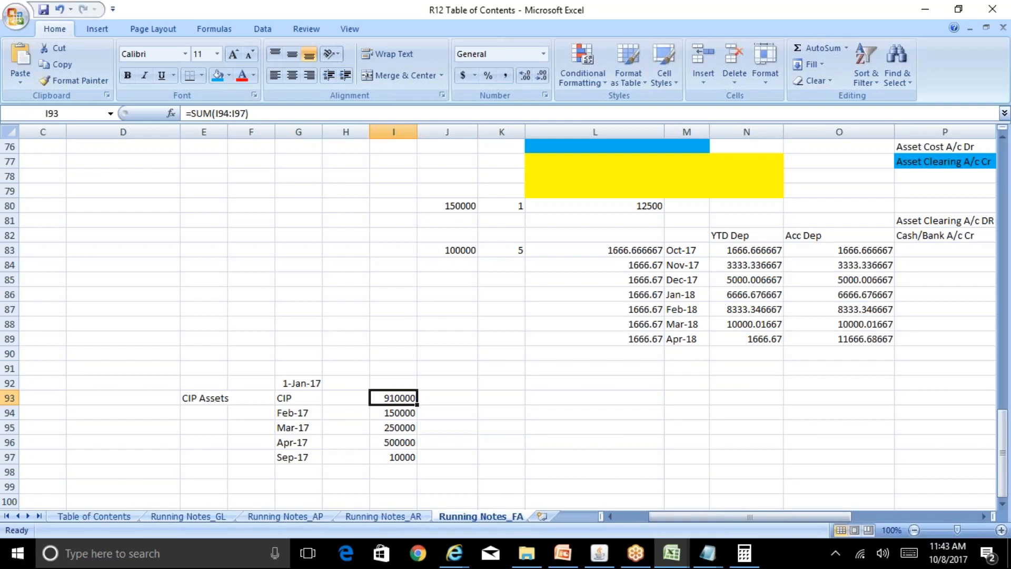
Enter the label Asset Cost in cell L93, on the same row as the CIP total.
key(Right)
key(Right)
key(Right)
text(As)
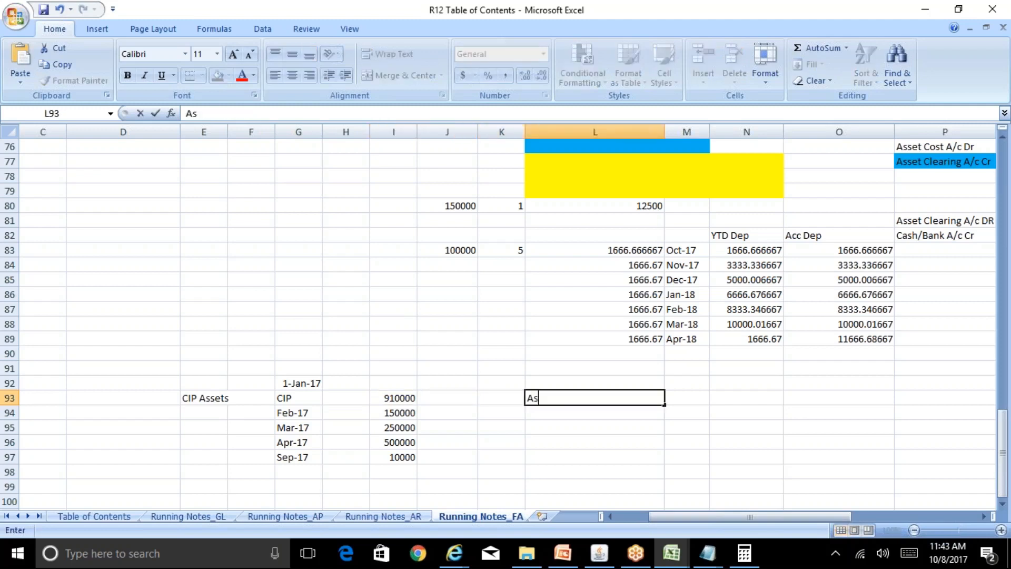
text(set Cost)
key(Return)
key(Up)
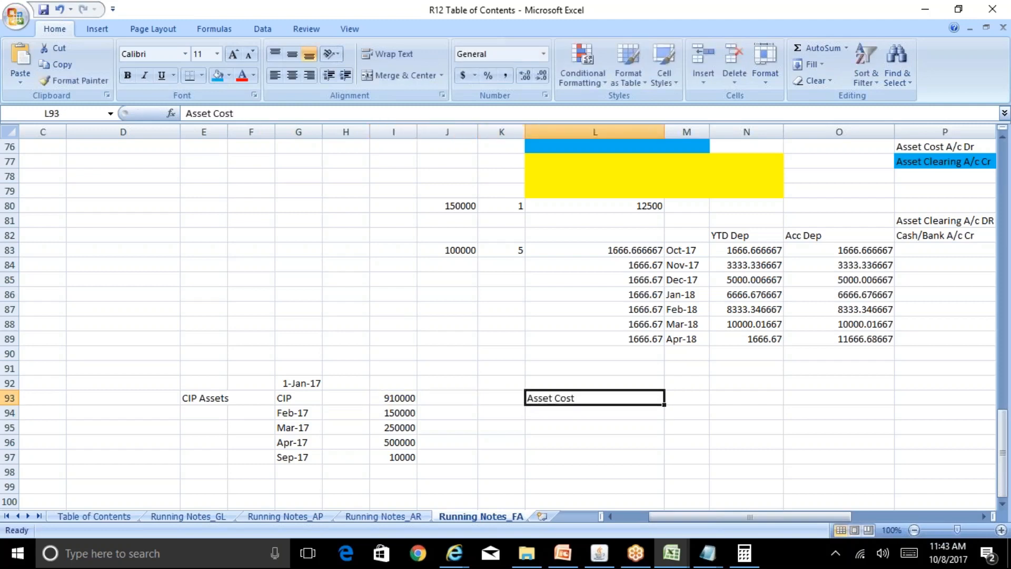
Enter the label Asset in cell M93, beside the Asset Cost label.
key(Right)
text(Asset)
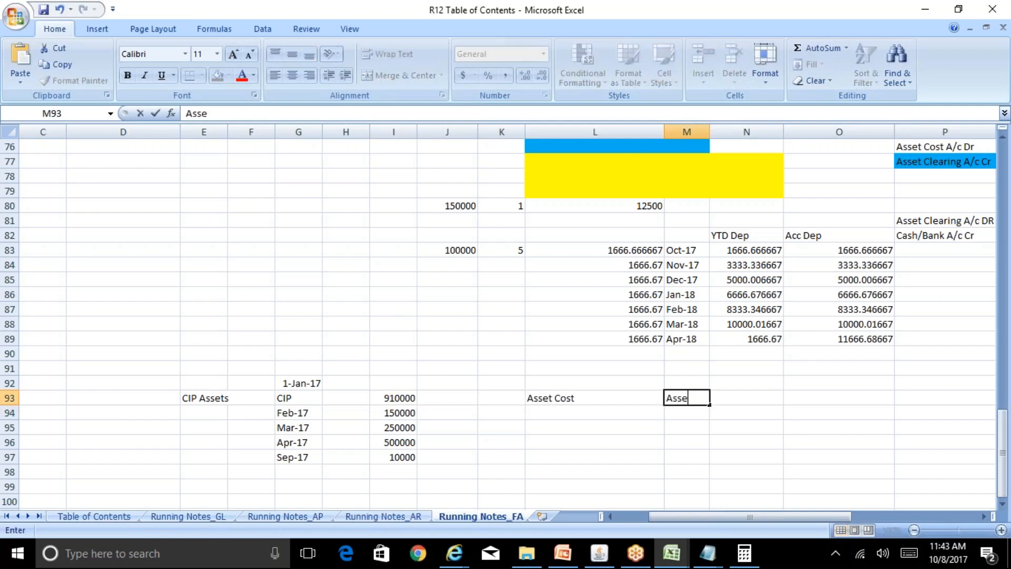
key(Return)
key(Up)
key(Right)
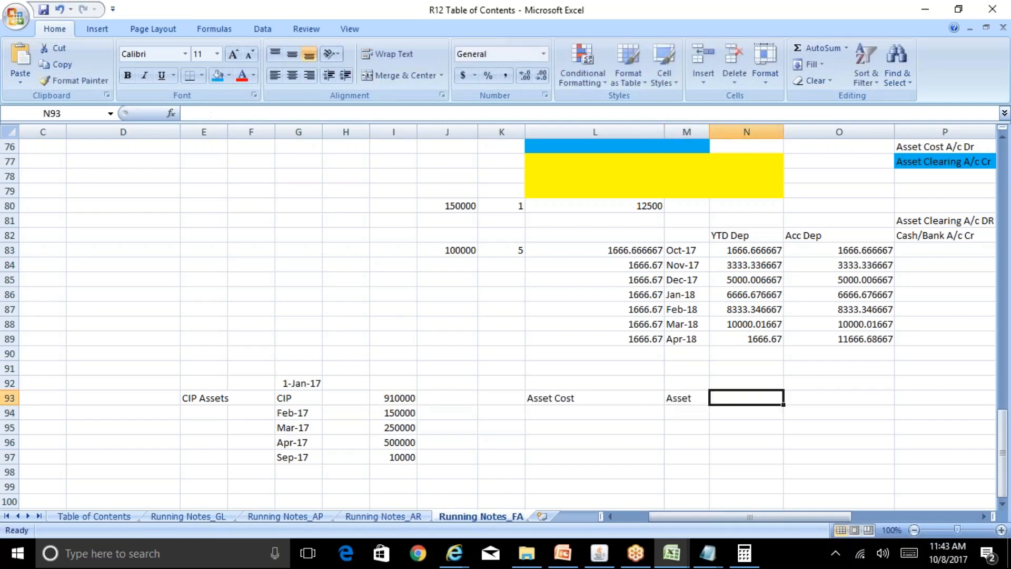
Examine the CIP label and its summed cost in row 93 in relation to the Asset Cost entry.
key(Left)
key(Left)
key(Left)
key(Left)
key(Left)
key(Left)
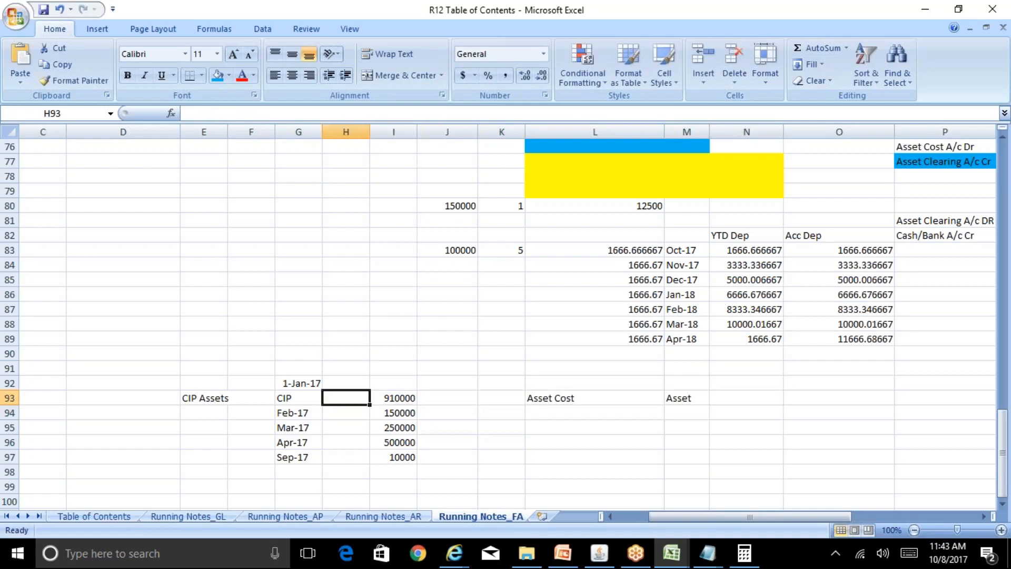
key(Left)
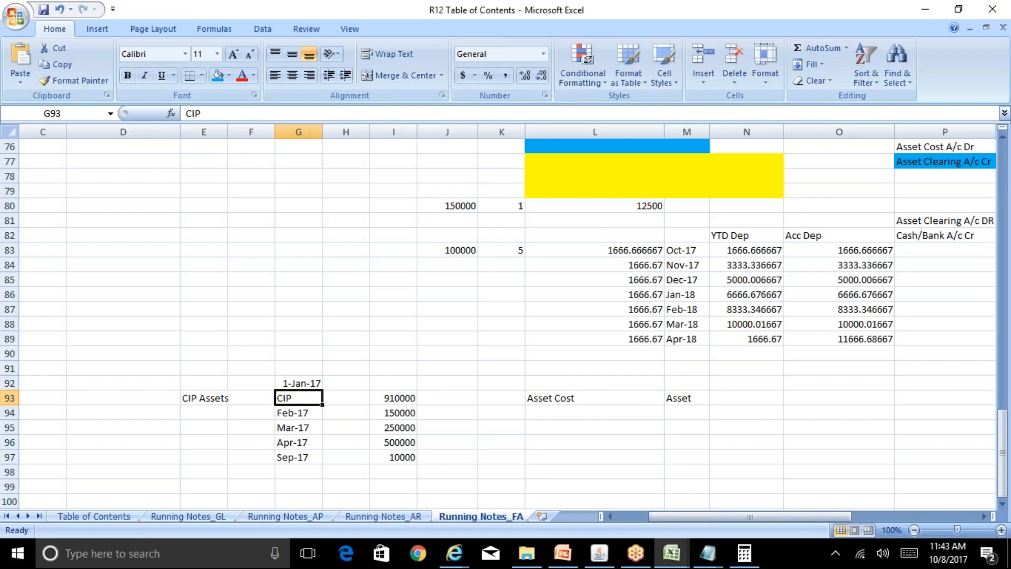
key(Right)
key(Right)
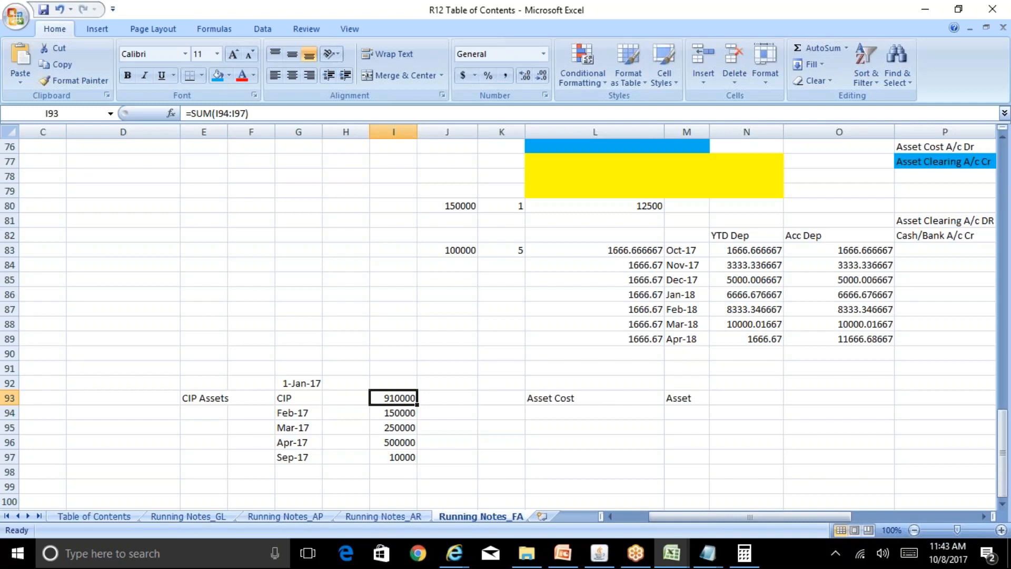
key(Right)
key(Right)
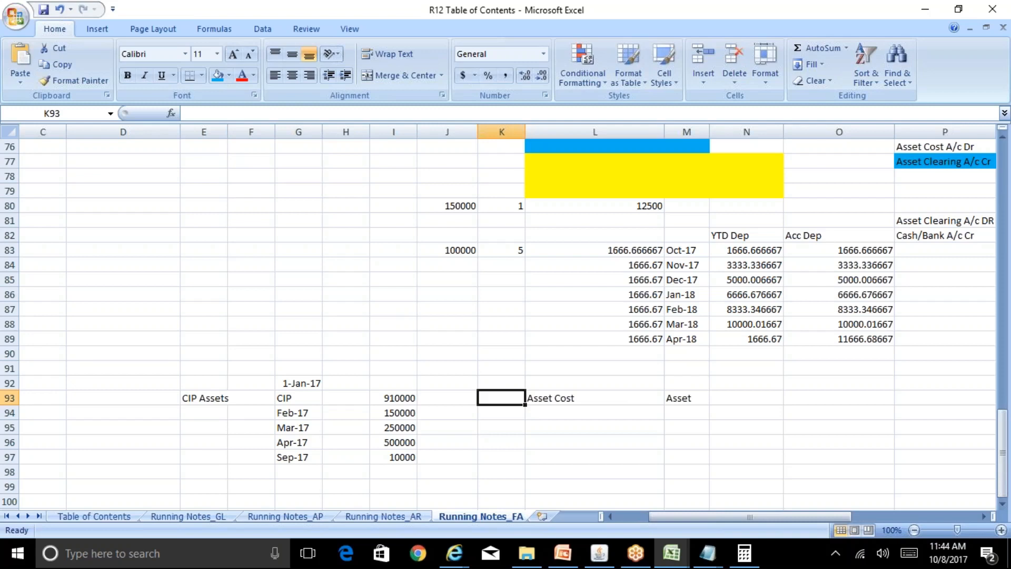
Trace the period costs in column I through the CIP total to the Asset Cost label in L93.
key(Left)
key(Down)
key(Left)
key(Down)
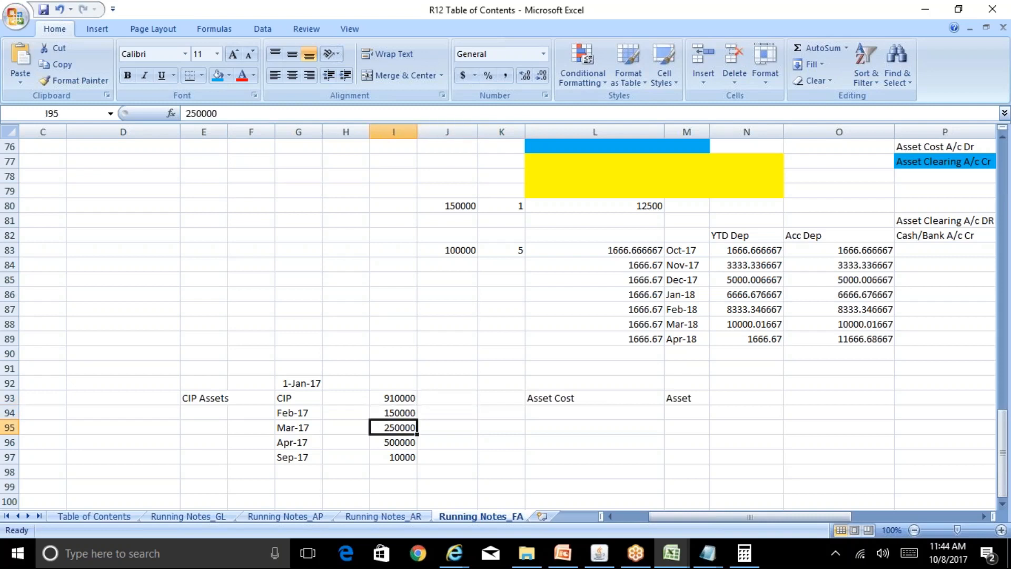
key(Down)
key(Up)
key(Up)
key(Up)
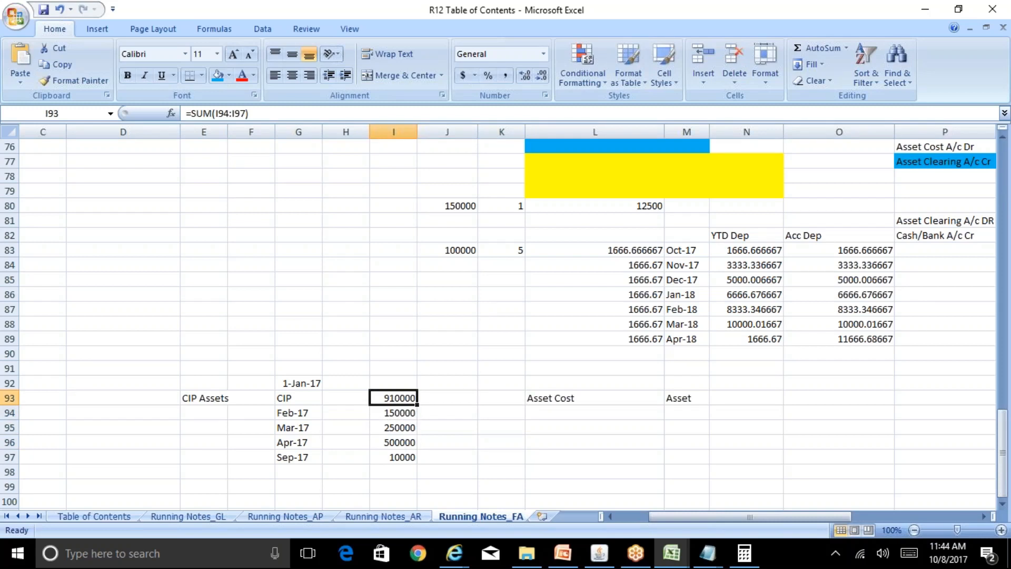
key(Right)
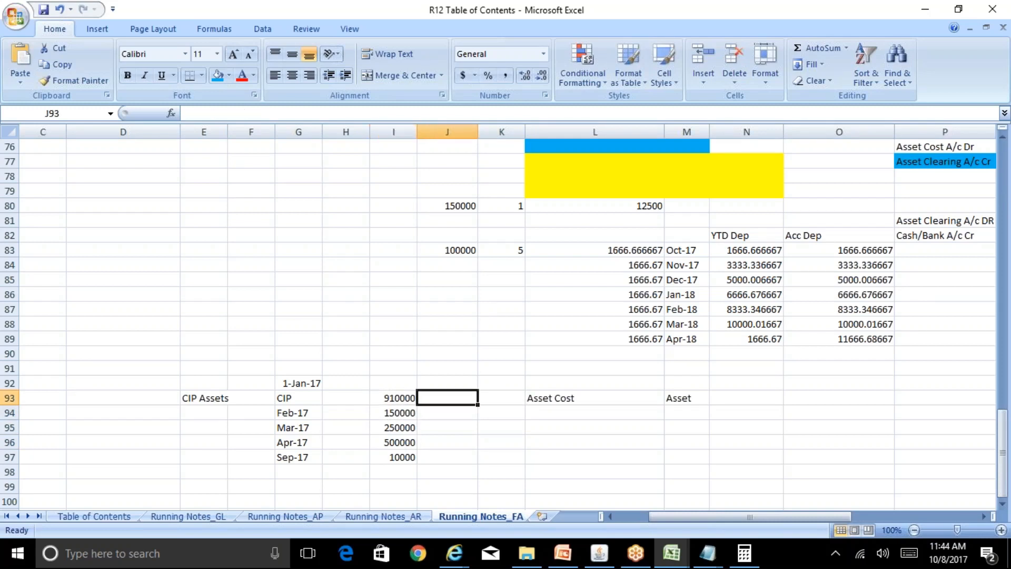
key(Right)
key(Right)
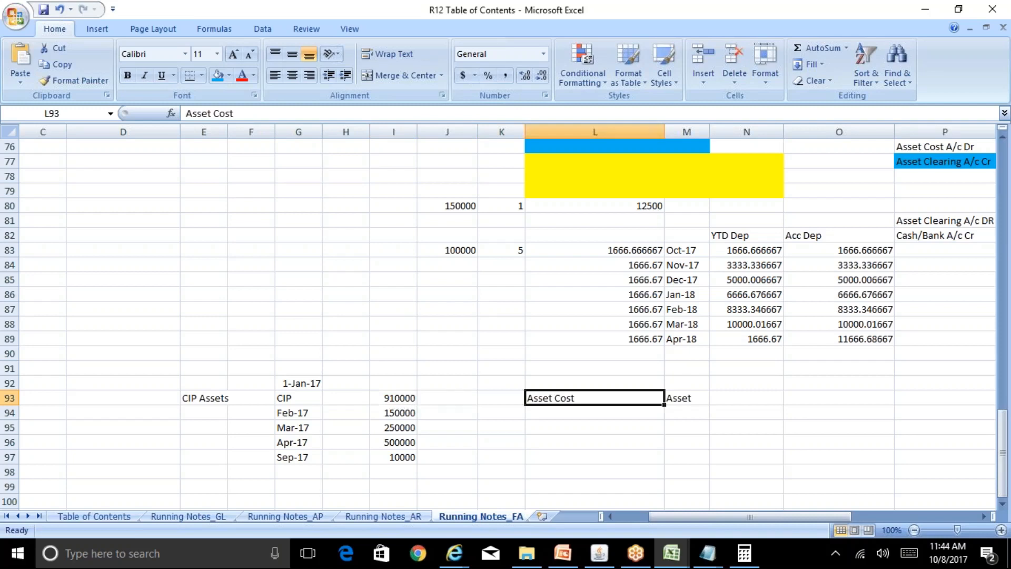
key(Left)
key(Left)
key(Left)
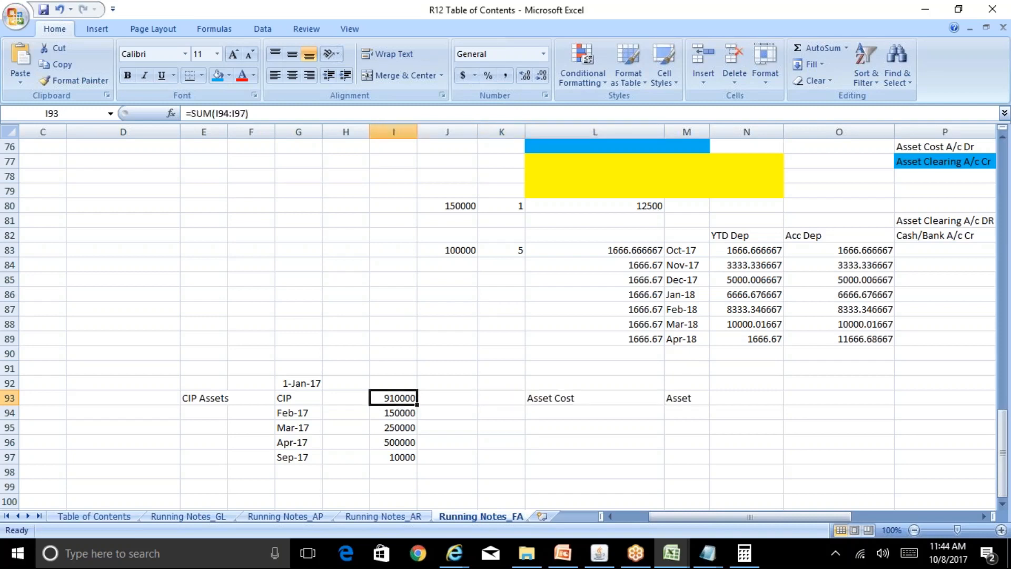
key(Left)
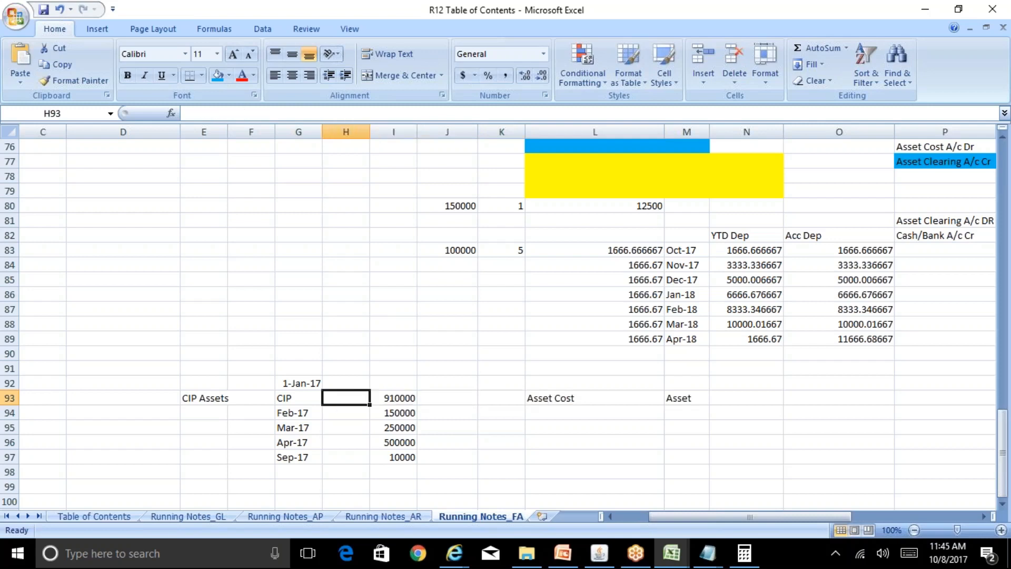
key(Down)
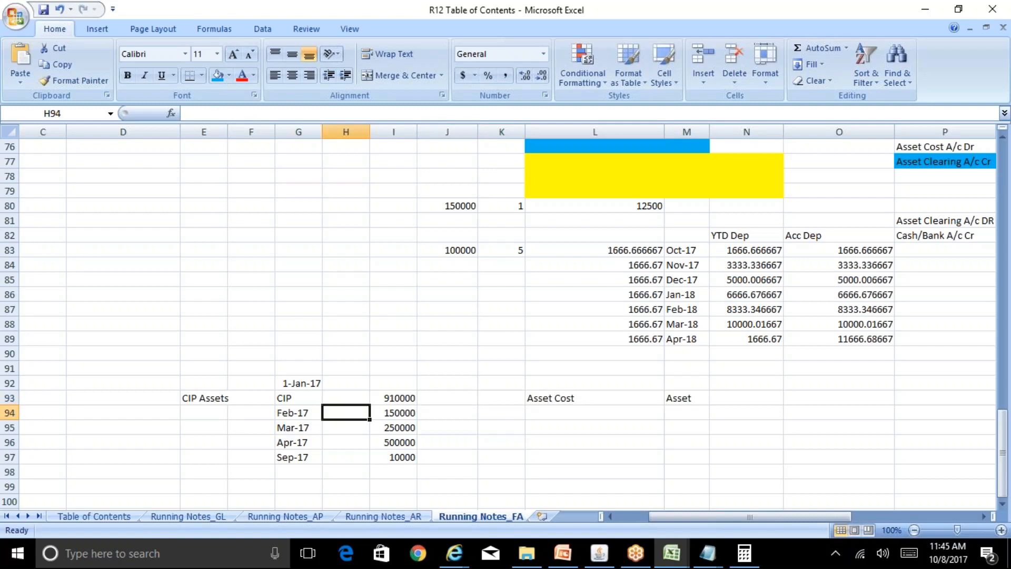
click(393, 399)
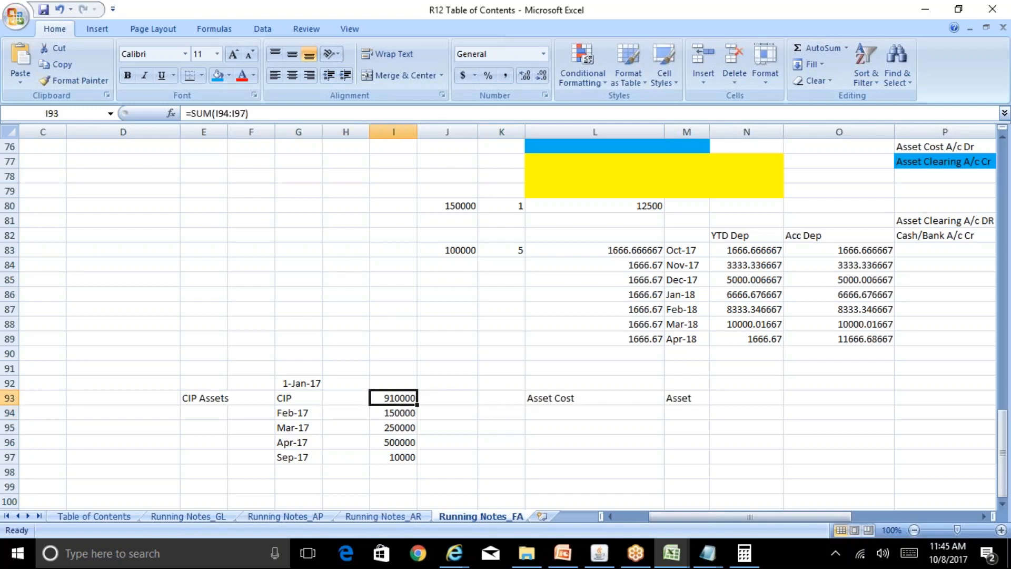
key(Right)
key(Right)
key(Right)
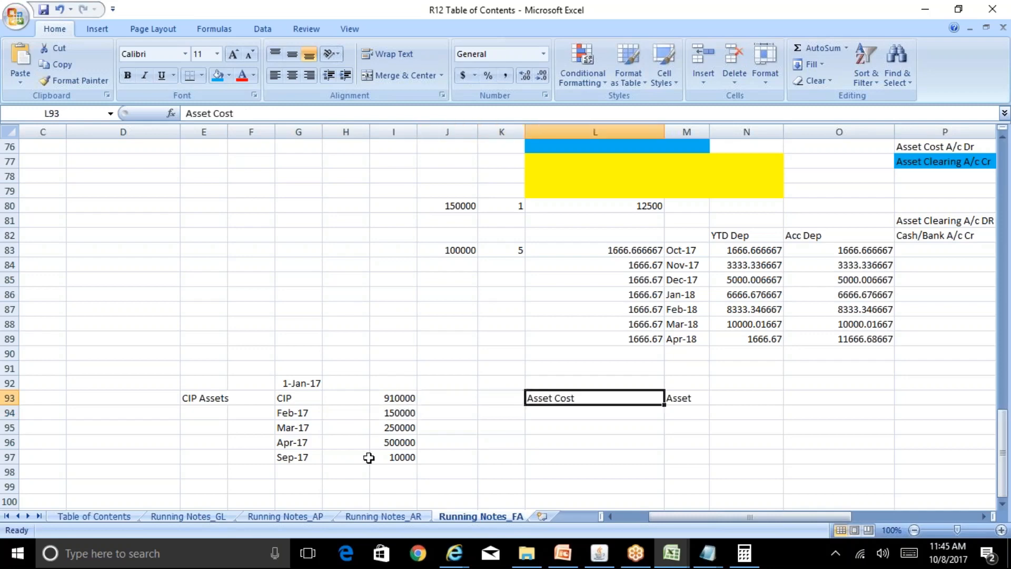
Switch to Oracle Applications, close the open Assets window and collapse the whole Navigator function tree.
click(600, 553)
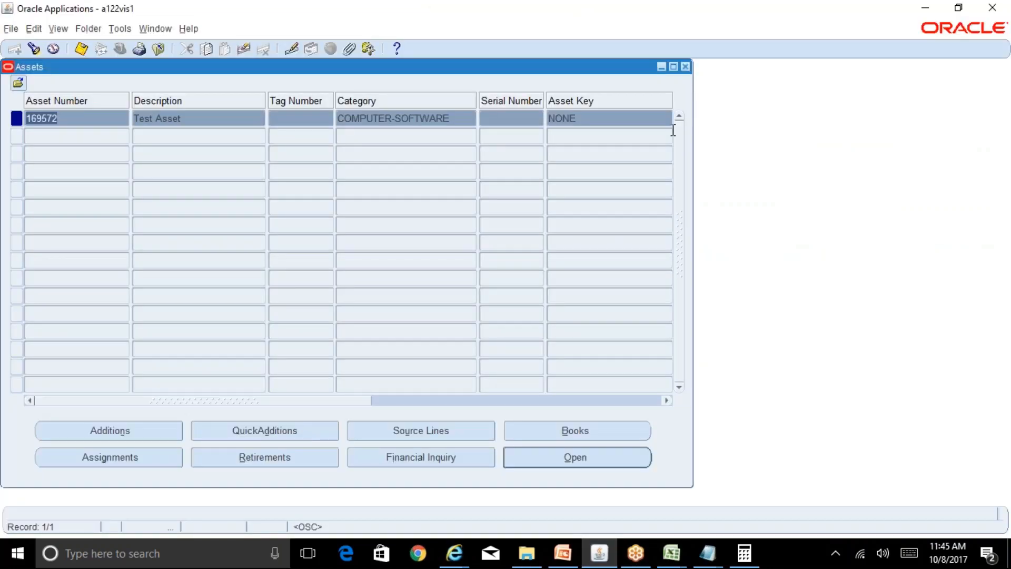
click(685, 66)
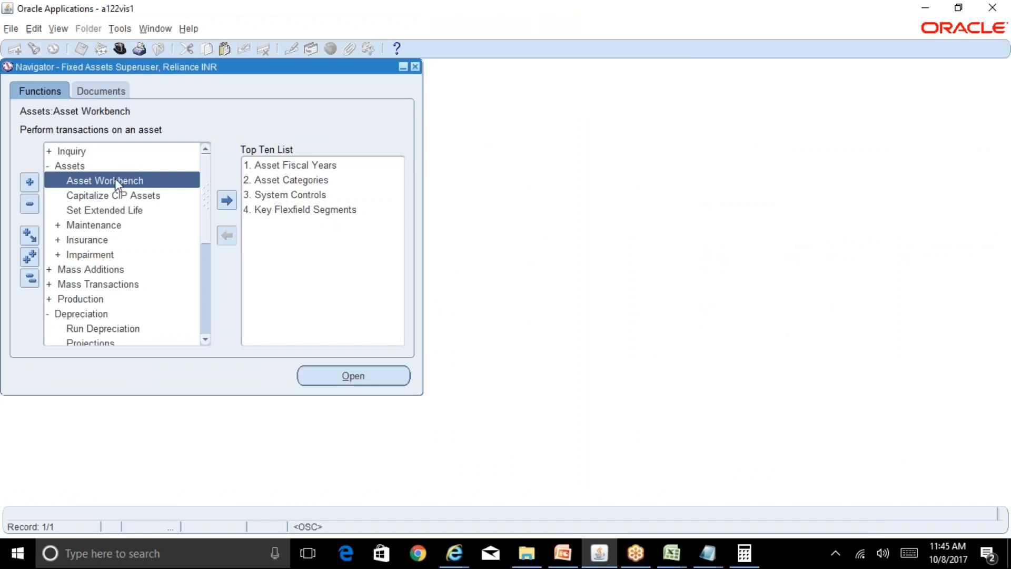
click(30, 278)
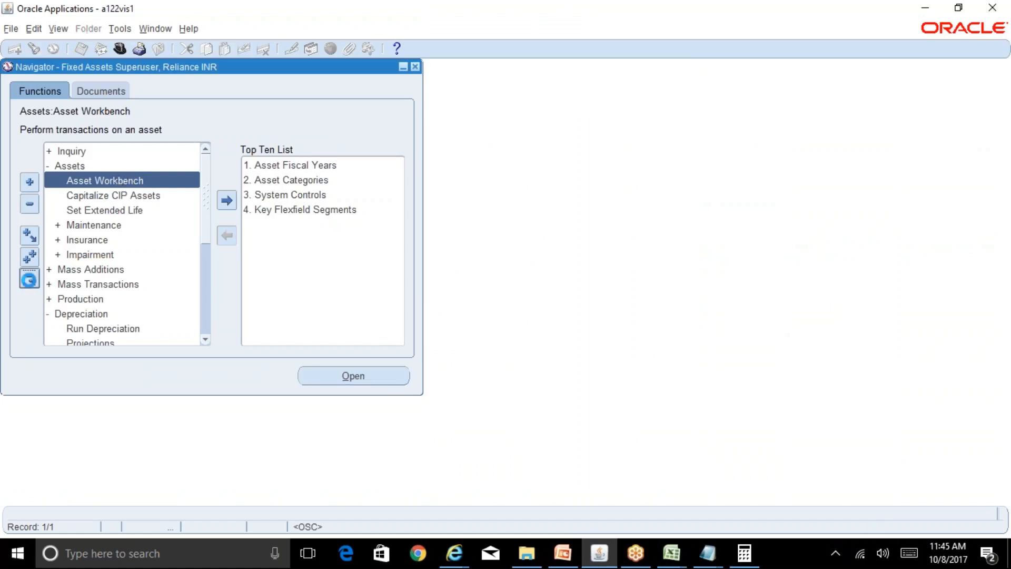
Open the Asset Workbench from the Assets functions and start a new asset through QuickAdditions.
double_click(79, 165)
double_click(101, 180)
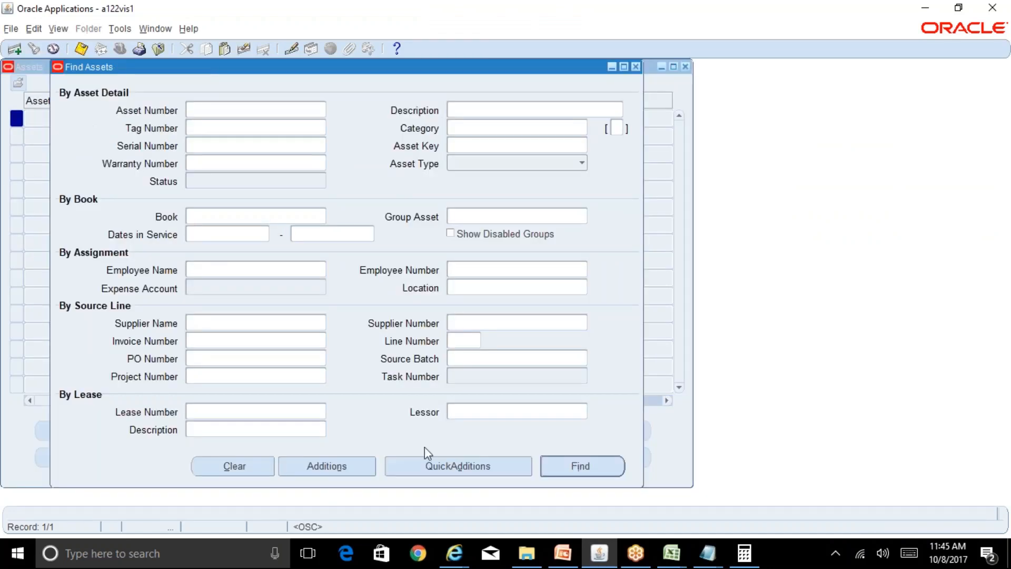
click(428, 462)
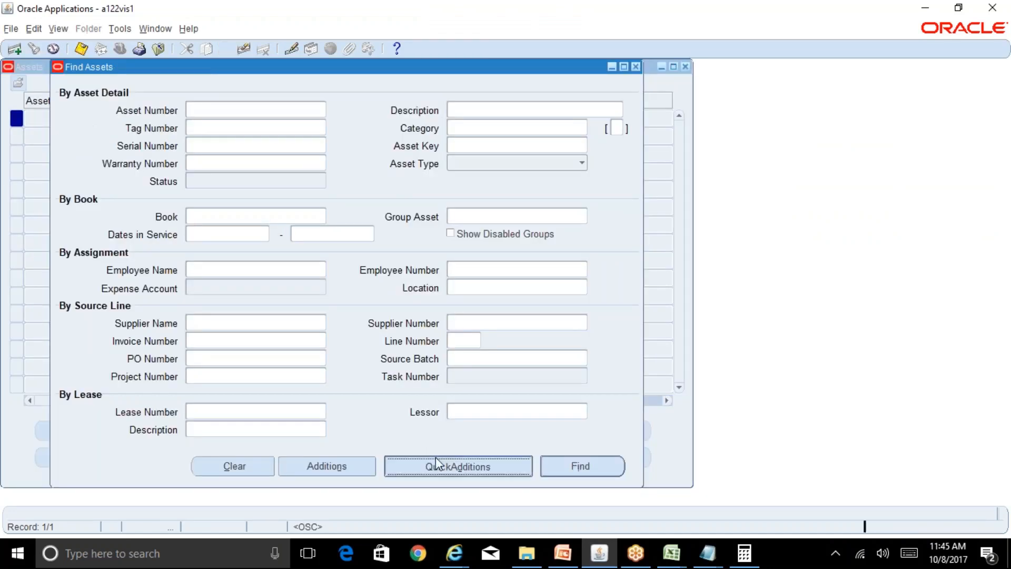
Enter Test CIP Asset as the new asset's description.
click(530, 125)
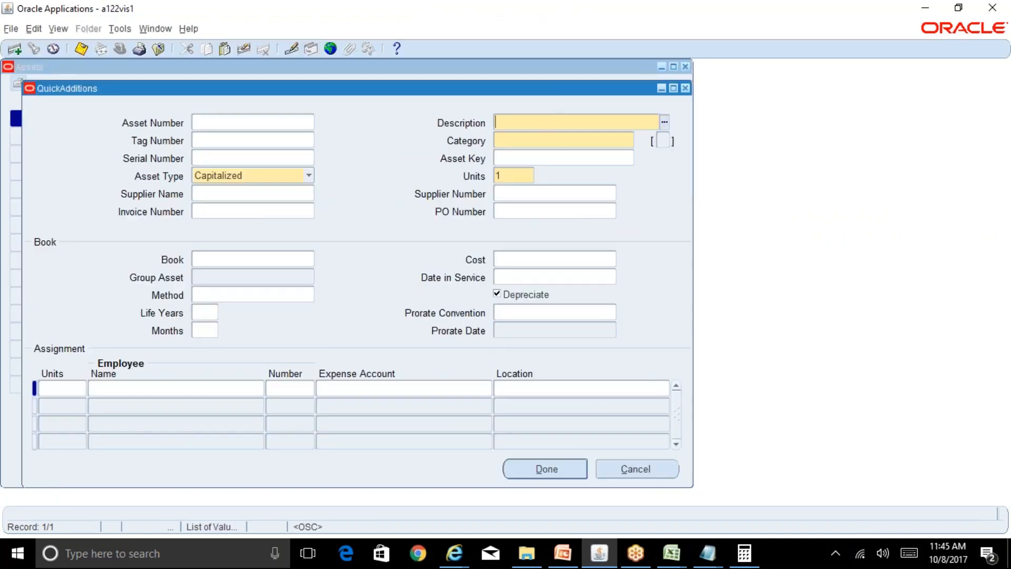
text(Test CIP Asset)
key(Tab)
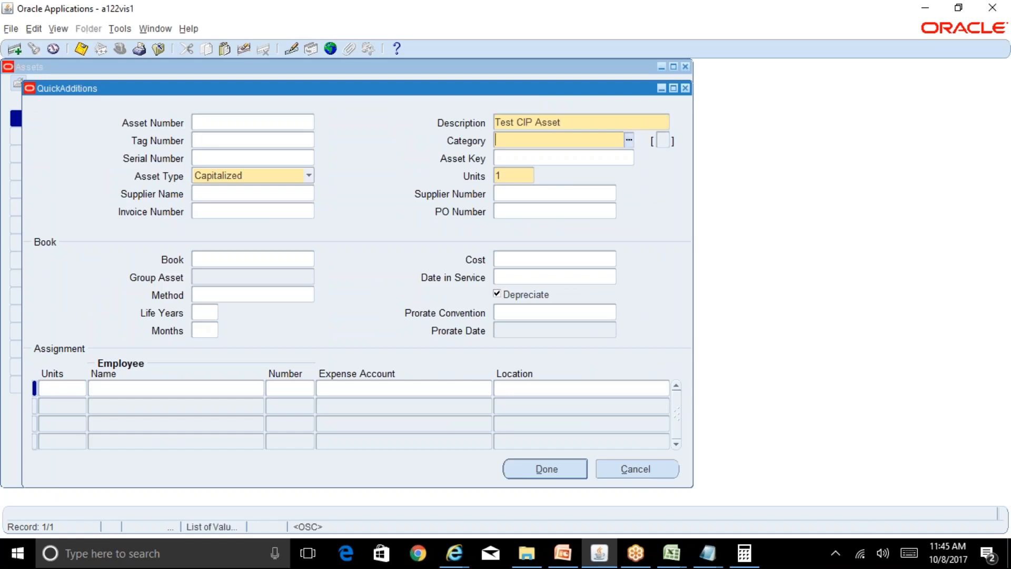
Set the asset category to COMPUTER-SOFTWARE and accept the category details with the company left blank.
text(COMPUTER)
key(Tab)
text(software)
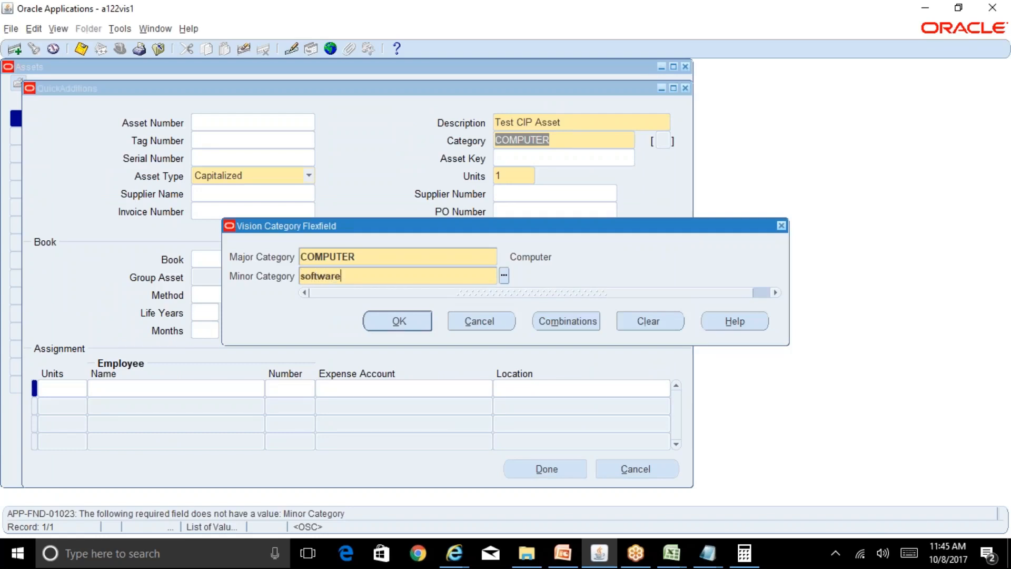
key(Tab)
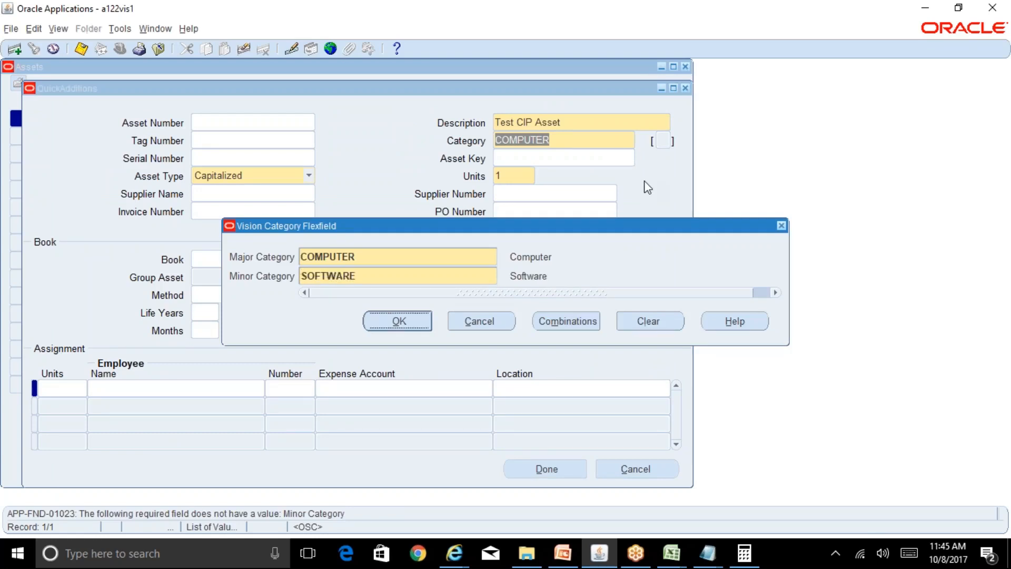
click(426, 320)
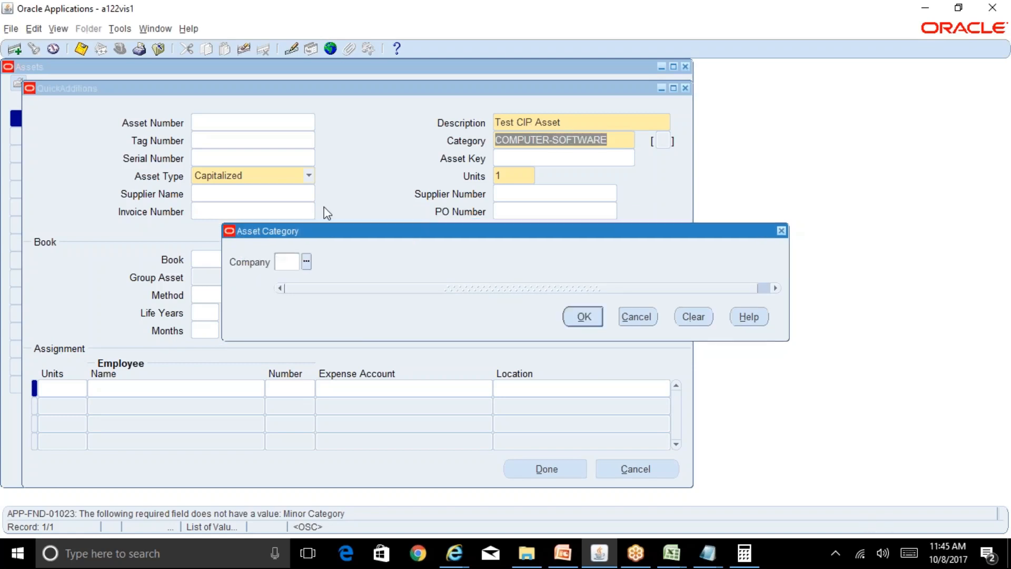
click(579, 318)
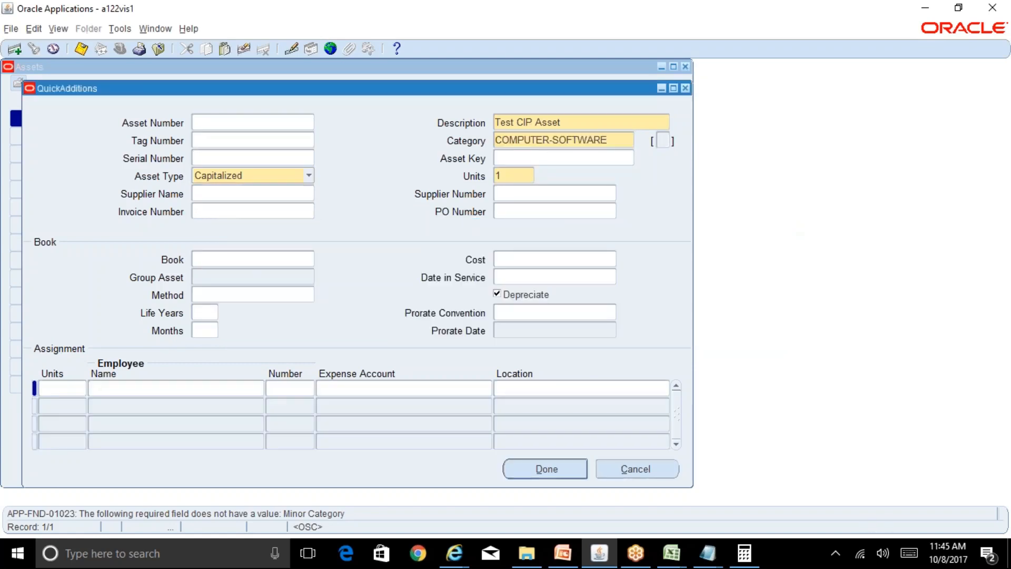
Set the asset type to CIP, briefly switching to Capitalized and back to compare how the Cost field behaves.
click(310, 179)
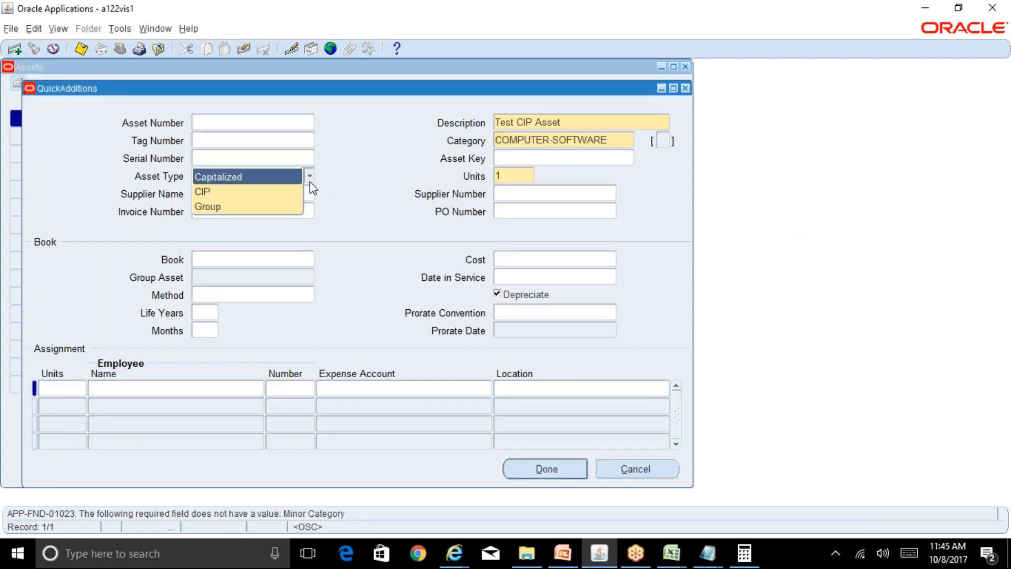
click(283, 195)
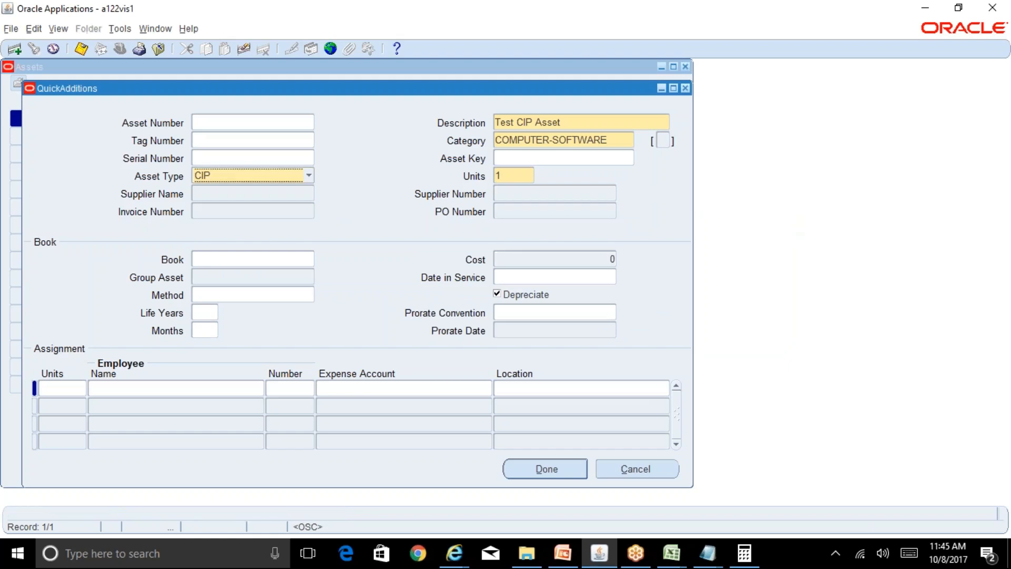
click(246, 179)
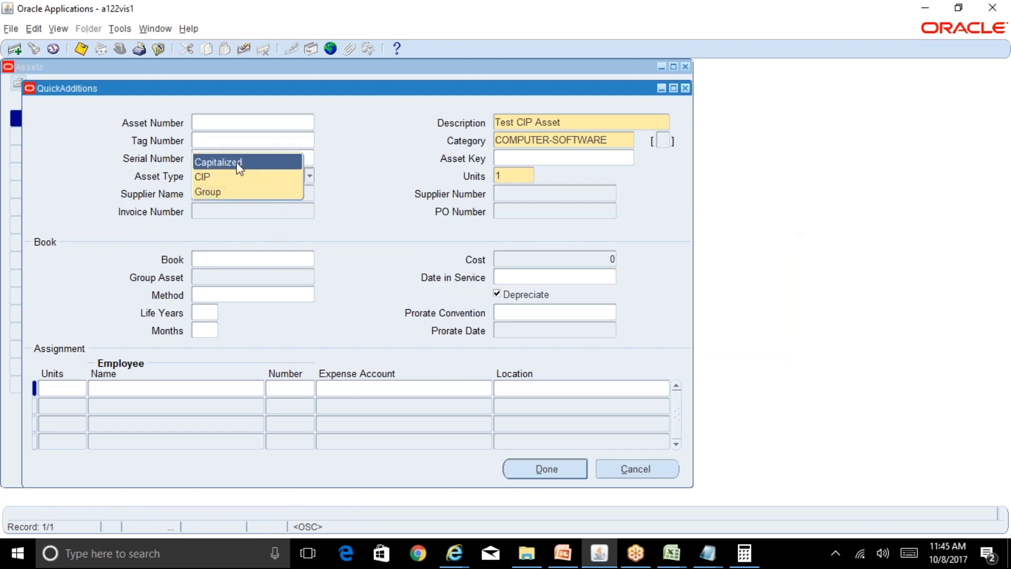
click(240, 164)
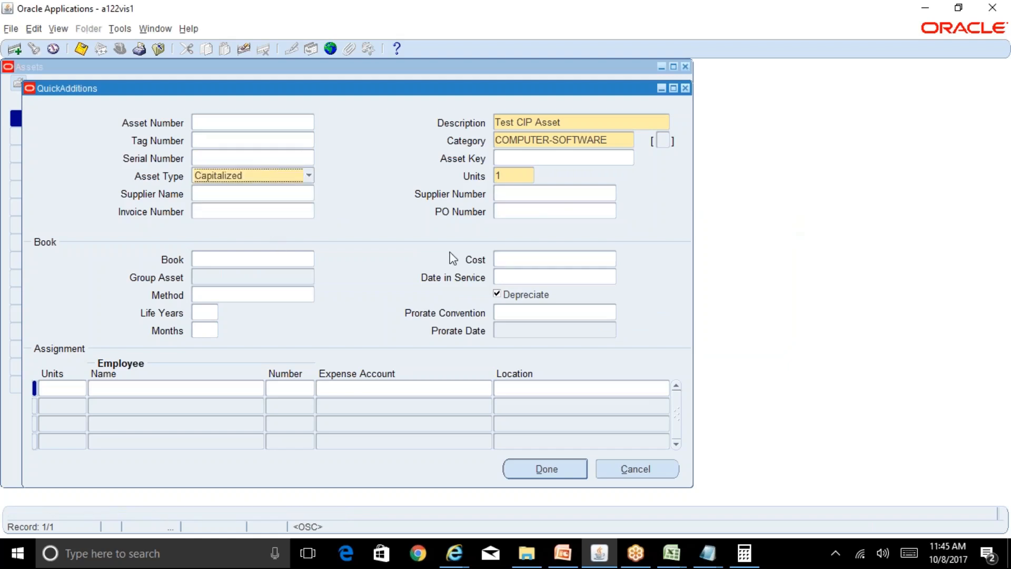
click(310, 178)
click(280, 197)
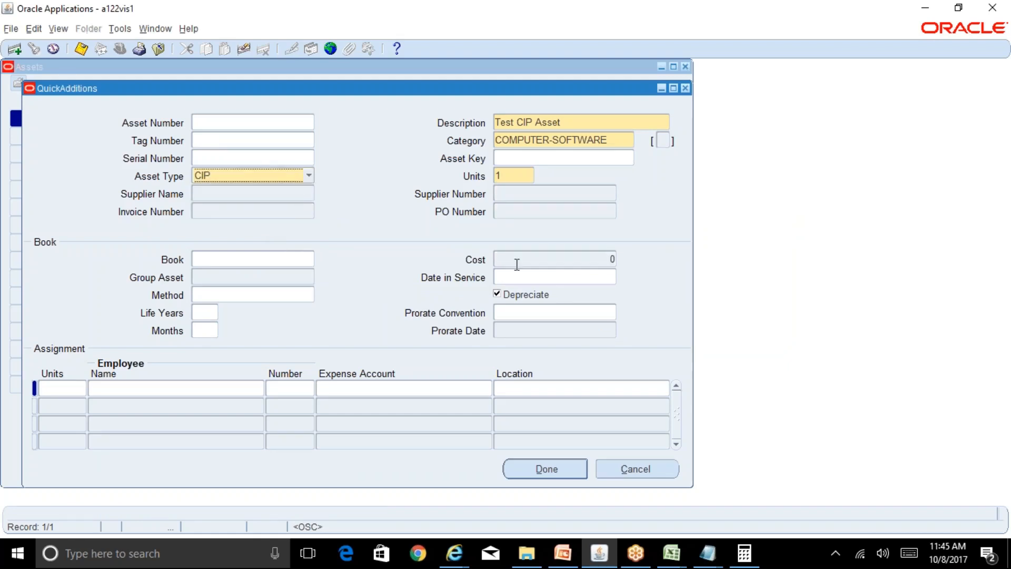
click(589, 254)
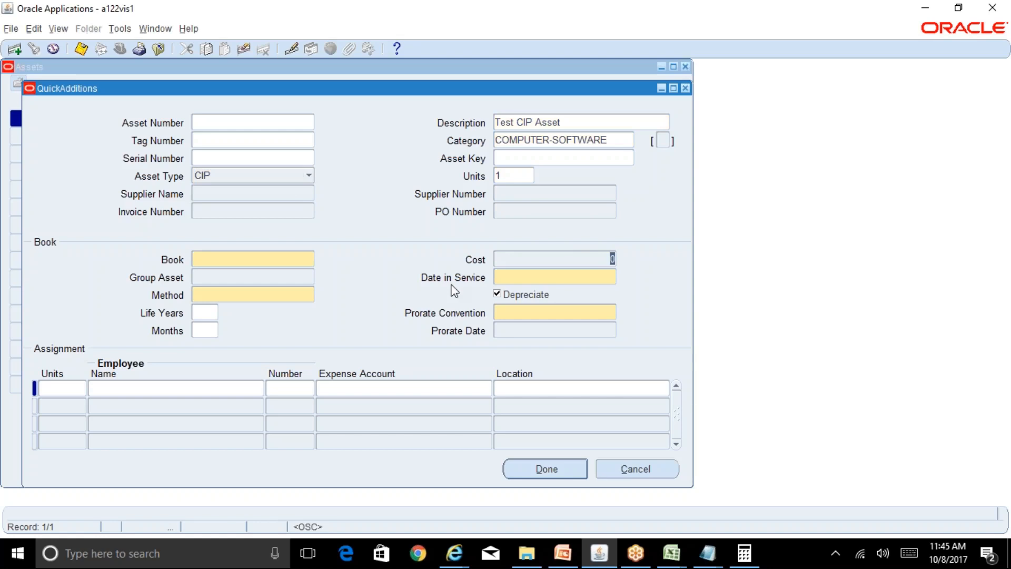
Assign the asset to the RELIANCE CORP book and accept its default depreciation details.
click(226, 258)
text(REL)
key(Tab)
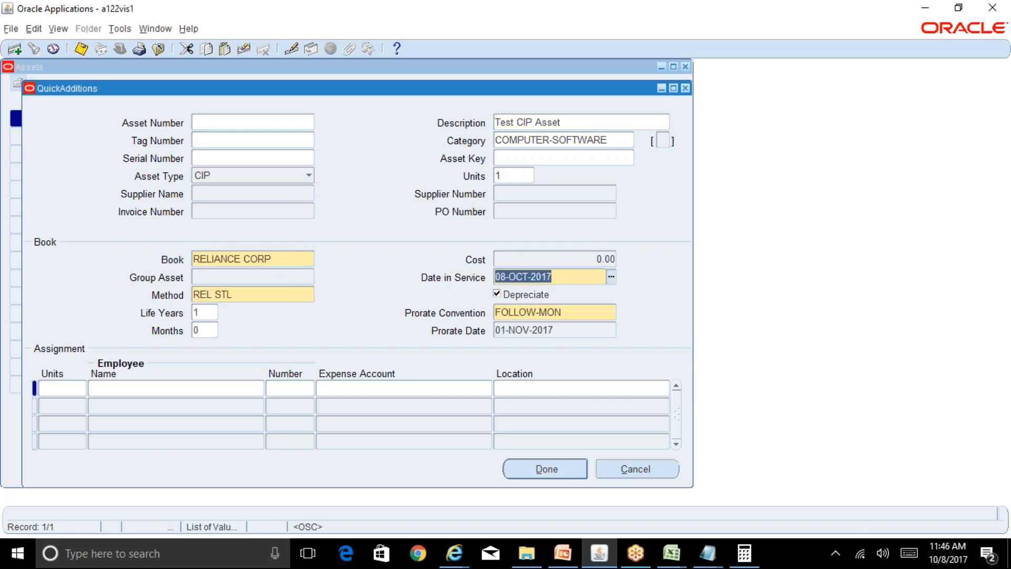
Assign the one unit to an expense account with company 01 and department 000, keeping the other default segments.
click(68, 389)
click(326, 391)
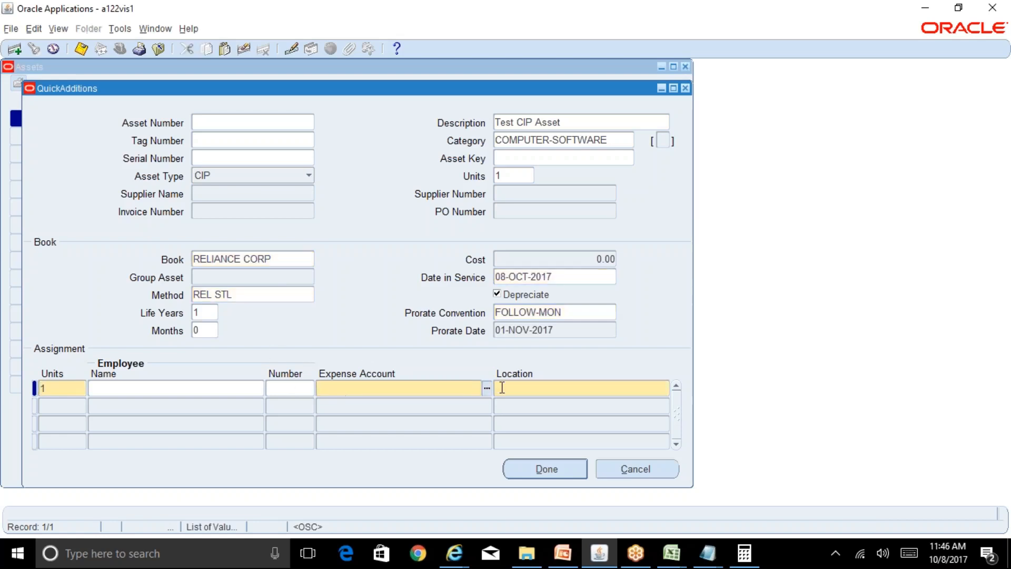
text(01)
key(Tab)
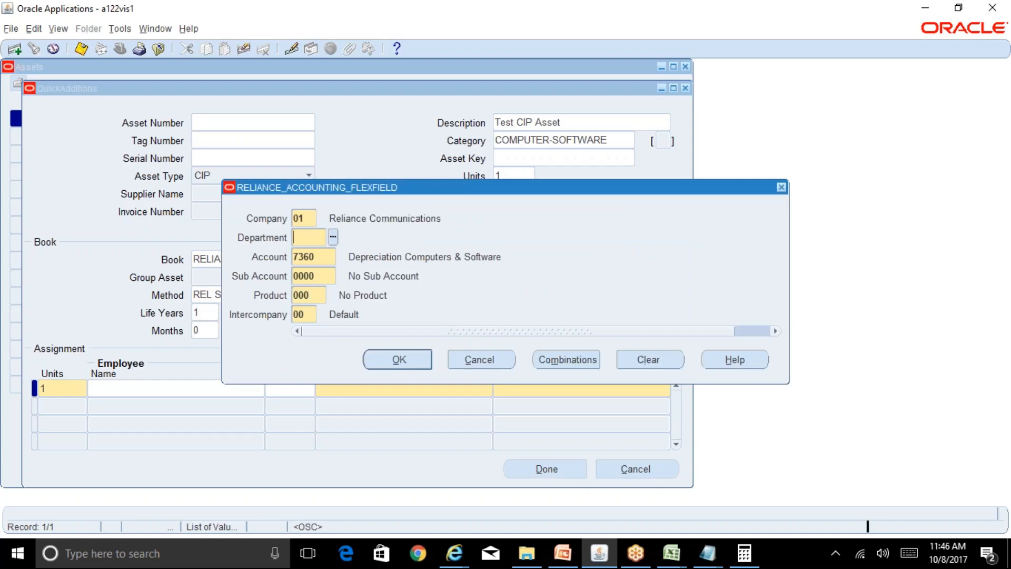
text(000)
key(Tab)
key(Return)
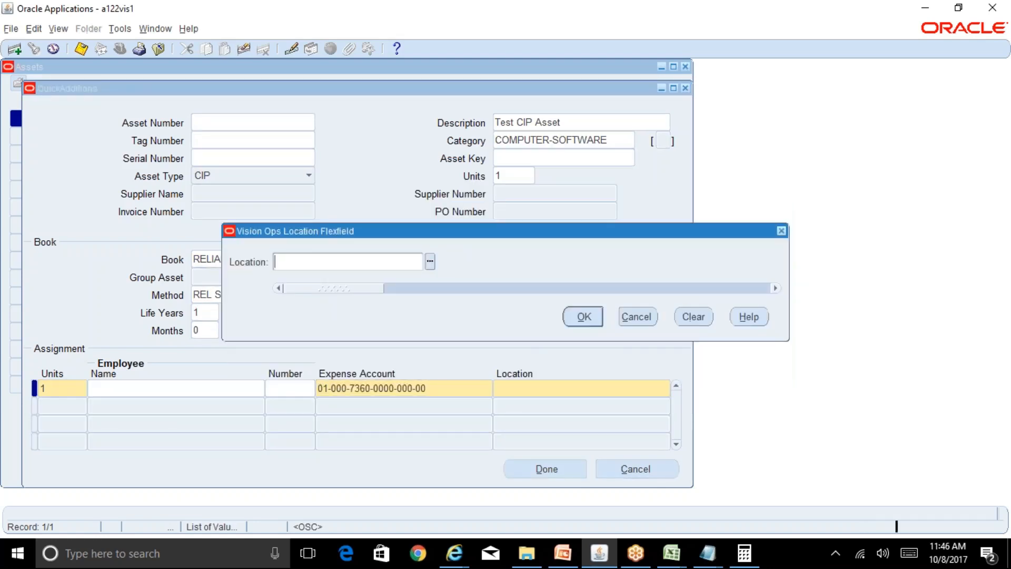
Set the assignment's location to Bordeaux and save the new CIP asset.
key(ctrl+l)
key(Down)
key(Return)
click(589, 322)
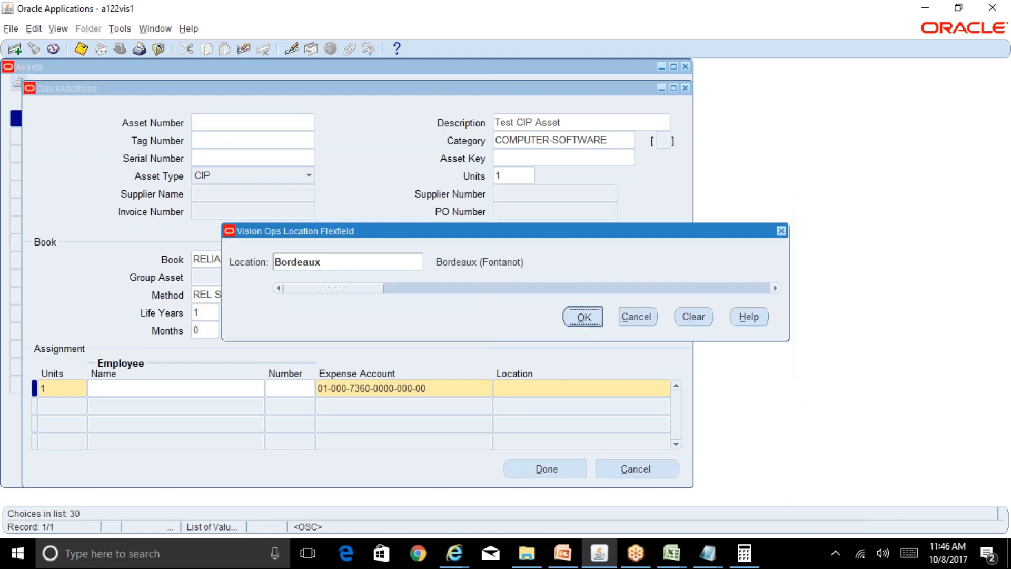
click(461, 390)
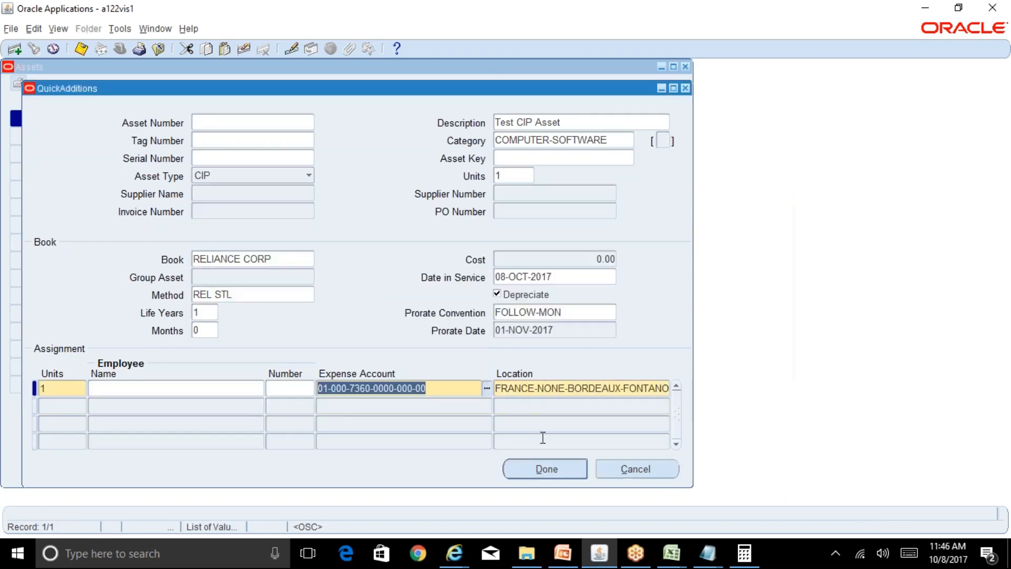
click(546, 468)
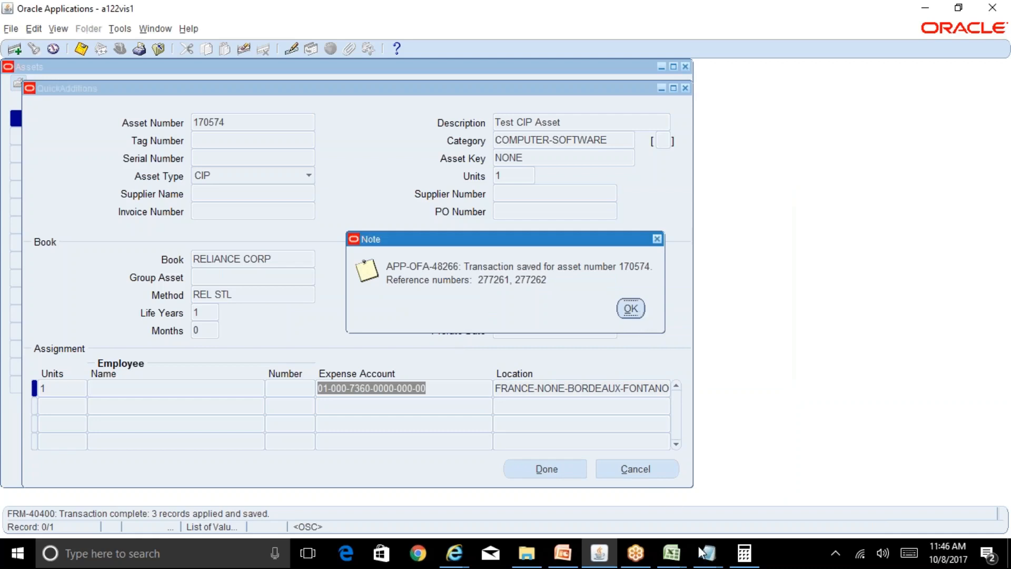
Switch to Notepad, note the new asset number 170574 below the existing one, and return to Oracle Applications.
mouse_move(700, 548)
click(768, 483)
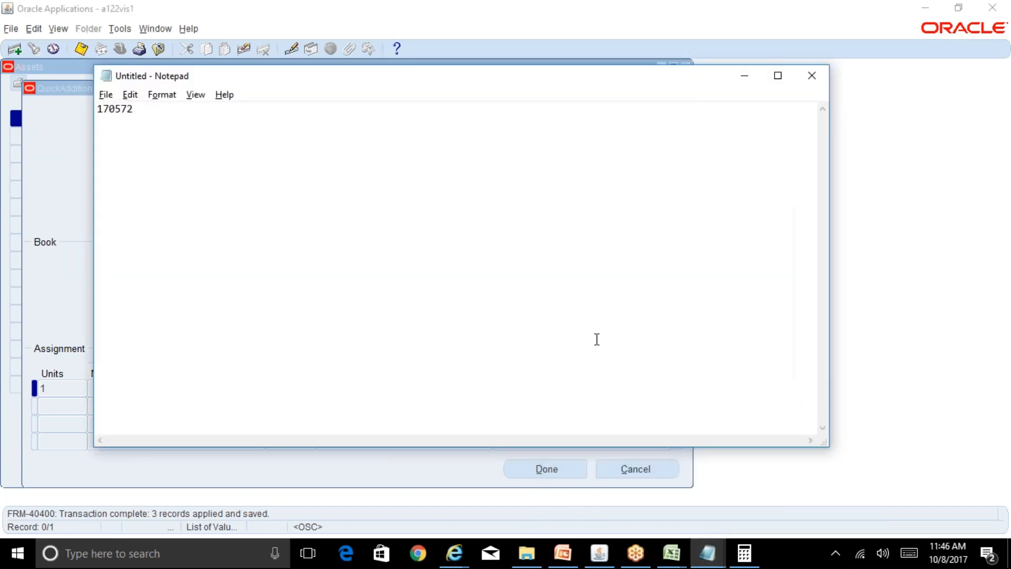
key(Return)
key(Return)
text(107574)
key(alt+Tab)
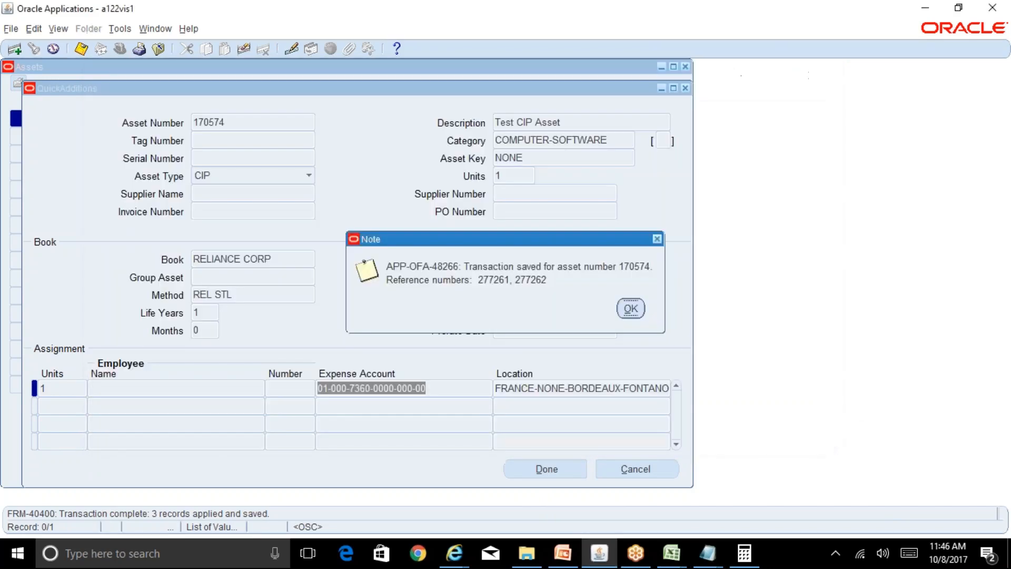
Acknowledge the saved transaction, close the Assets window and collapse the whole Navigator function tree.
click(636, 315)
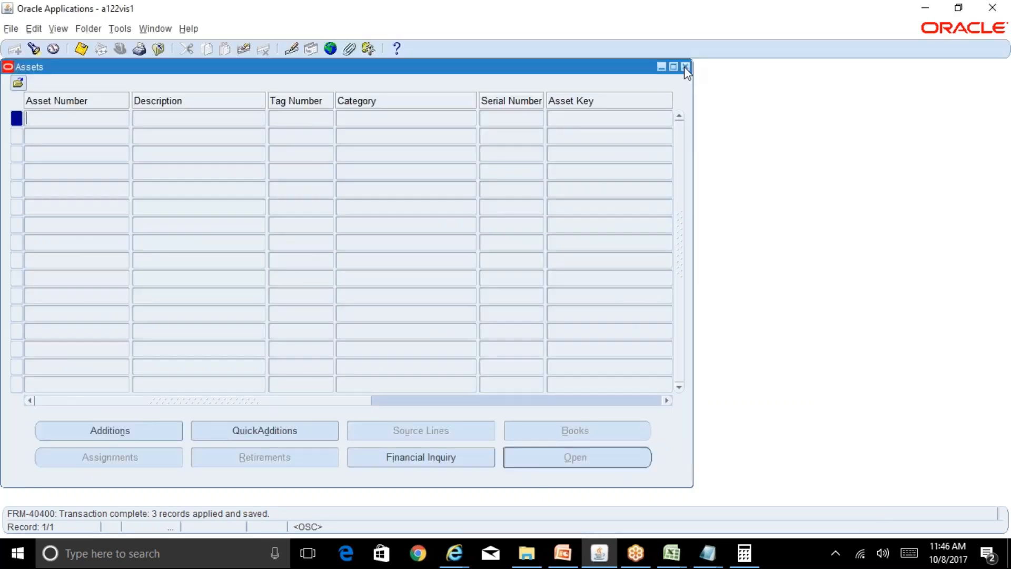
click(684, 66)
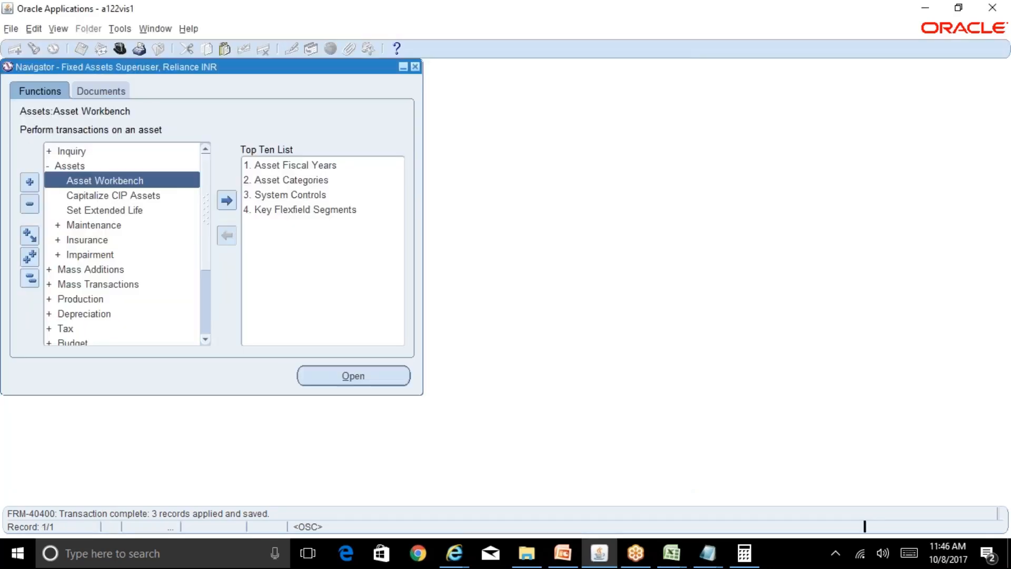
click(30, 279)
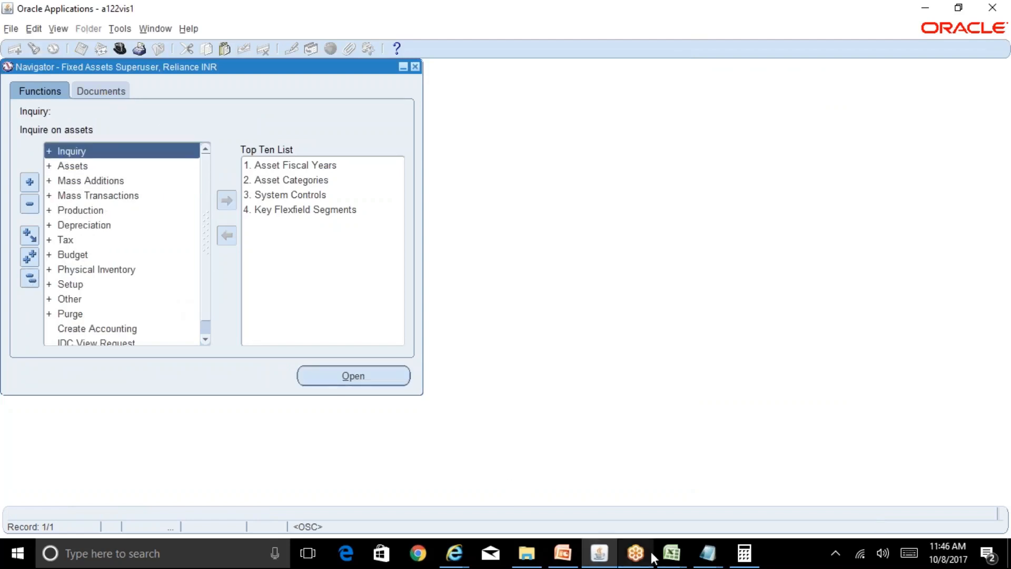
Switch to the Excel Running Notes_FA sheet, examine the Feb-17 and Mar-17 CIP costs, and return to Oracle Applications.
click(672, 553)
click(617, 507)
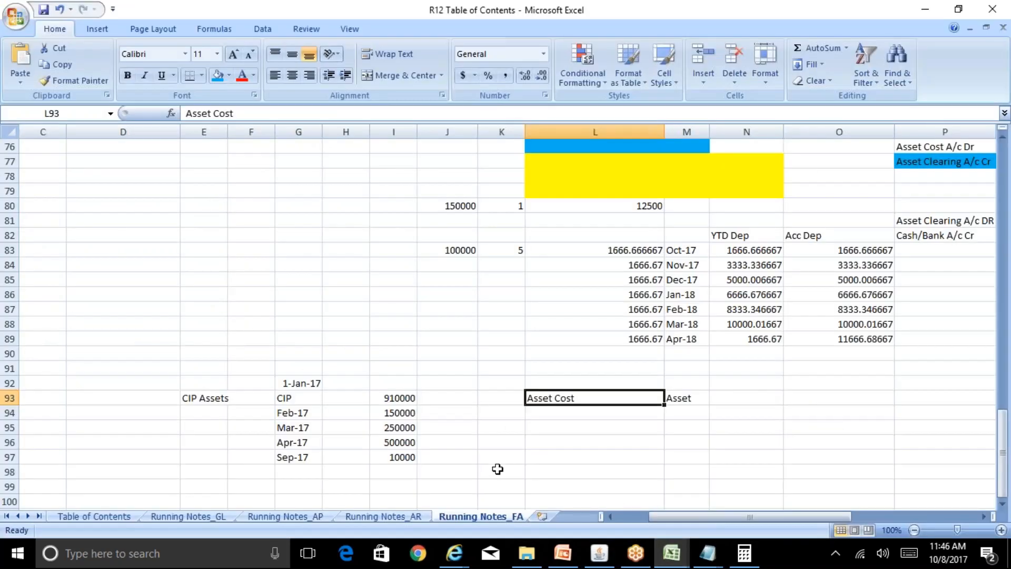
drag(287, 413, 405, 420)
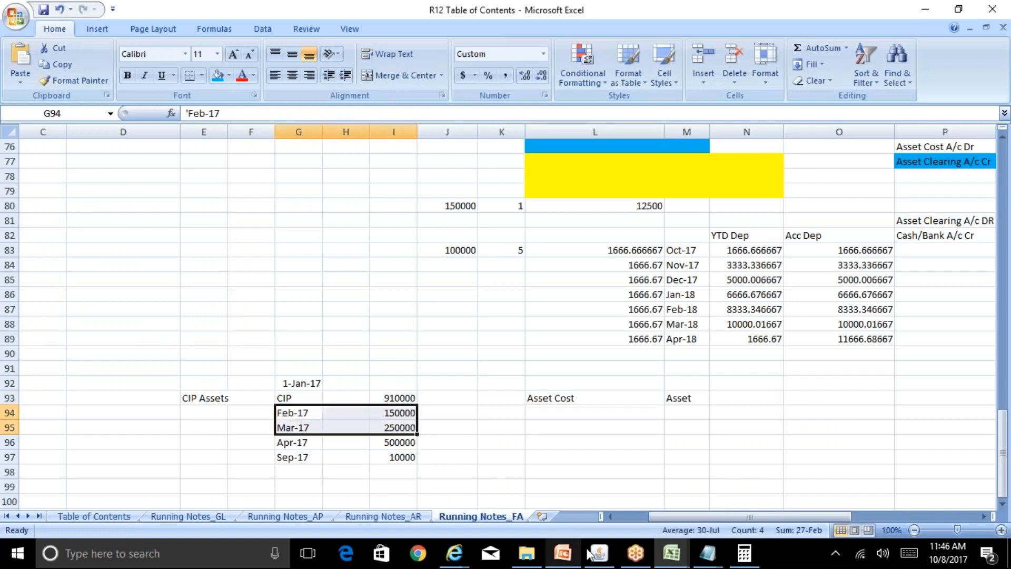
key(alt+Tab)
Change the responsibility to Payables Superuser, Reliance Postpaid INR.
click(120, 48)
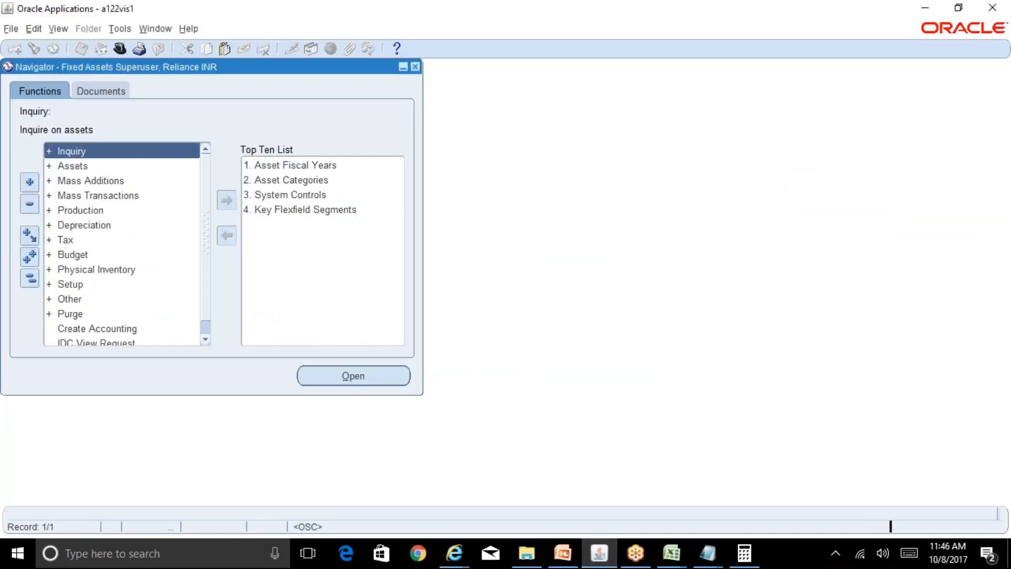
text(p%)
key(Down)
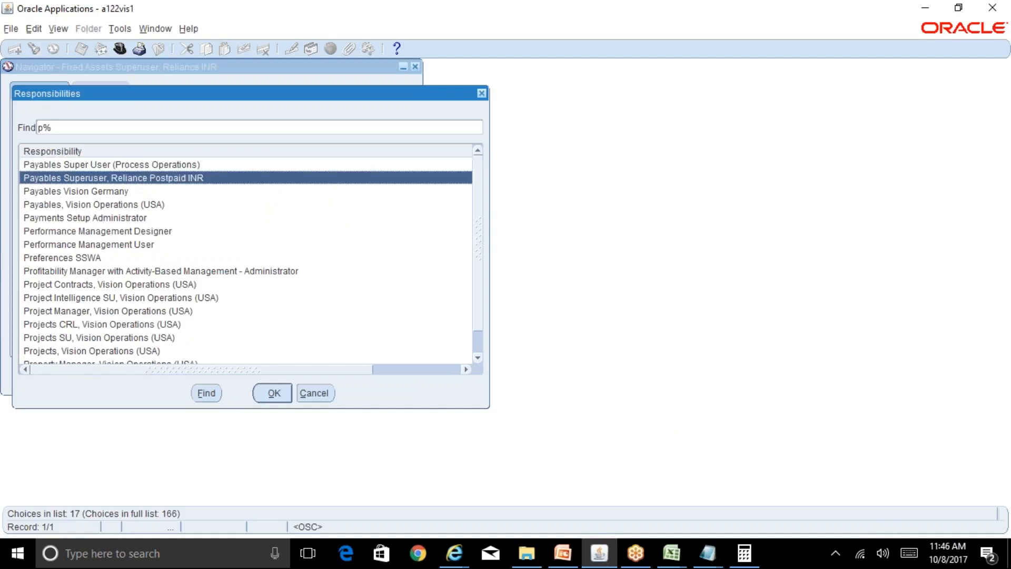
key(Return)
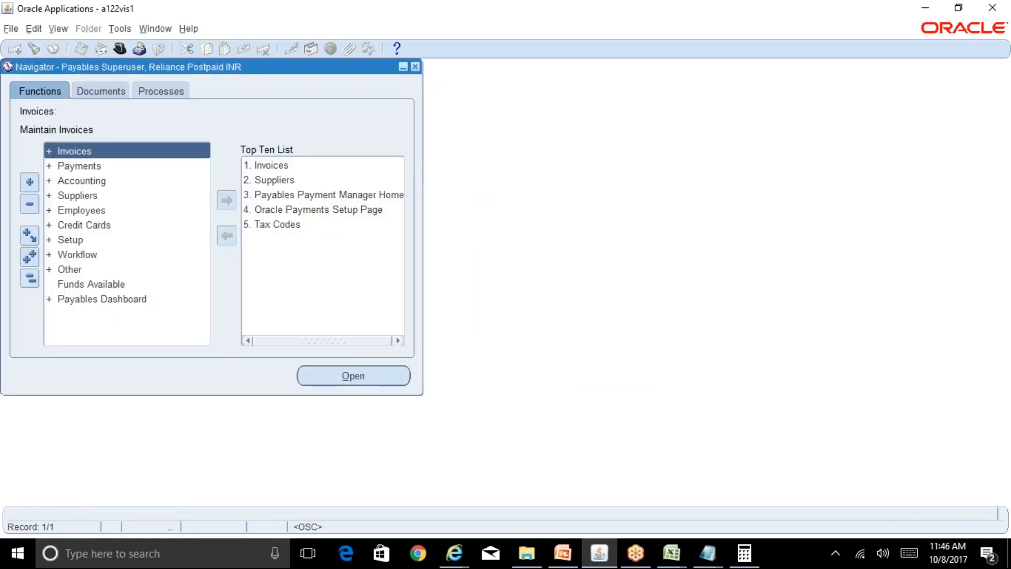
Expand the Invoices and Entry functions and open the Invoices form.
key(Down)
key(Up)
key(Return)
key(Return)
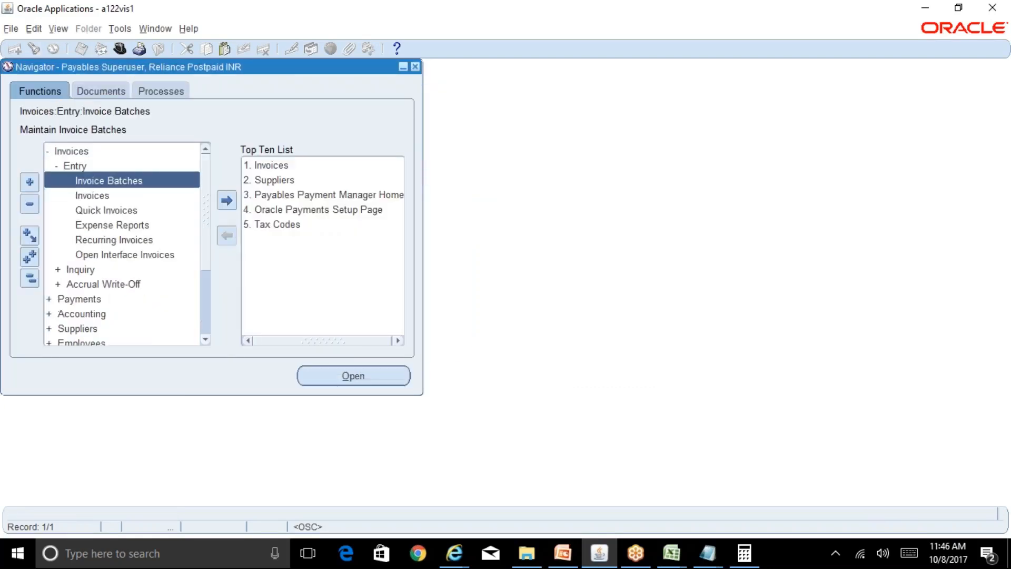
key(Down)
key(Return)
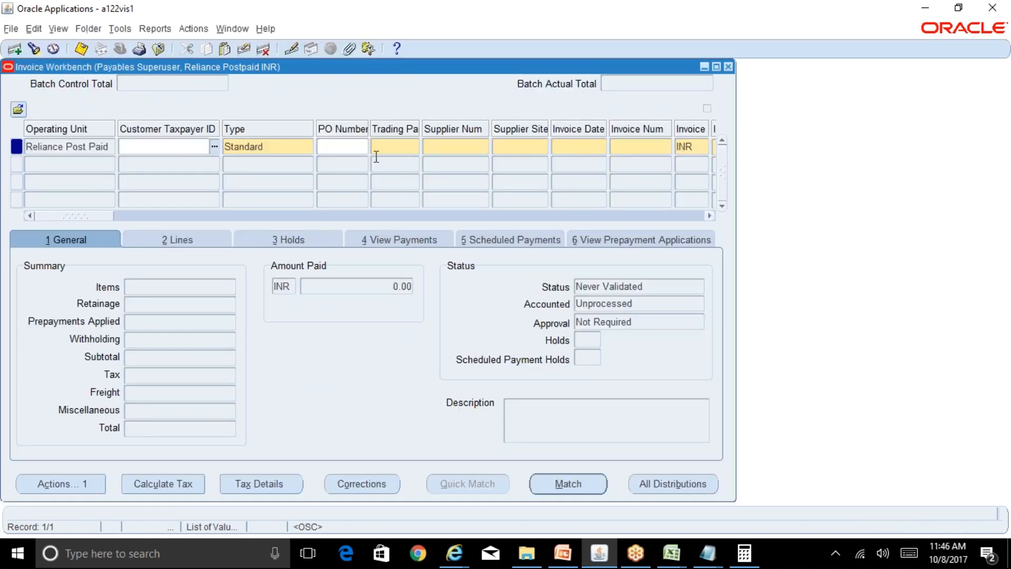
Choose ABC Vendor as the standard invoice's trading partner, dismiss the prepayment note and accept the vendor's default site.
click(377, 152)
text(abc)
key(Tab)
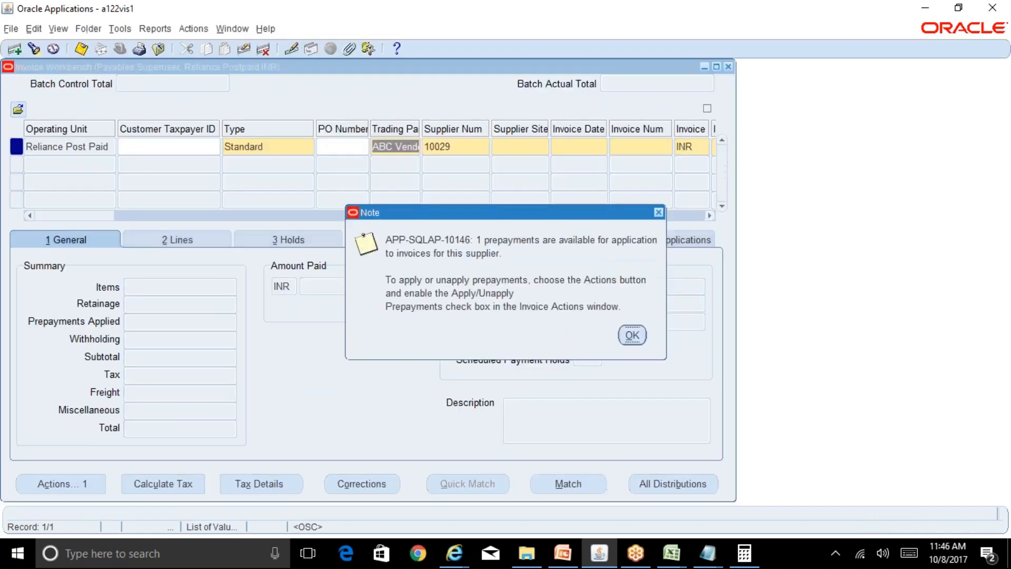
key(Return)
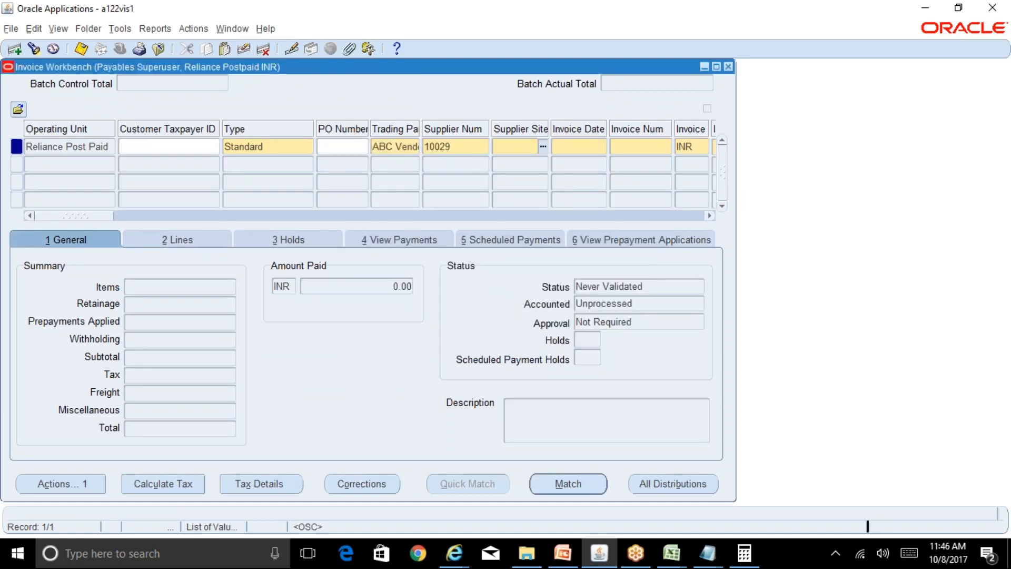
key(Tab)
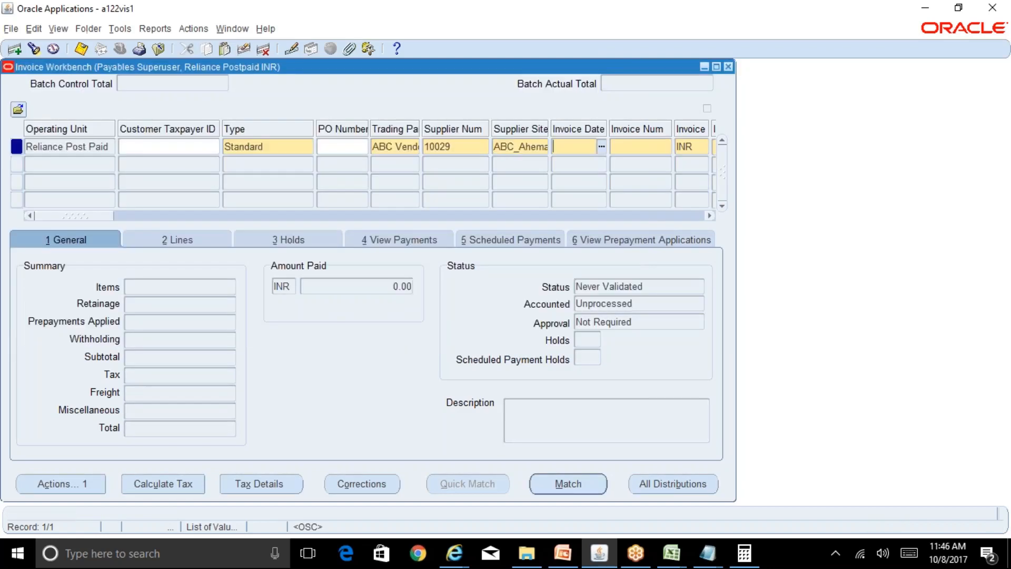
Enter 08-OCT-2017 as the invoice date and ABCFACIP100 as the invoice number.
text(08-OCT-2017)
key(Tab)
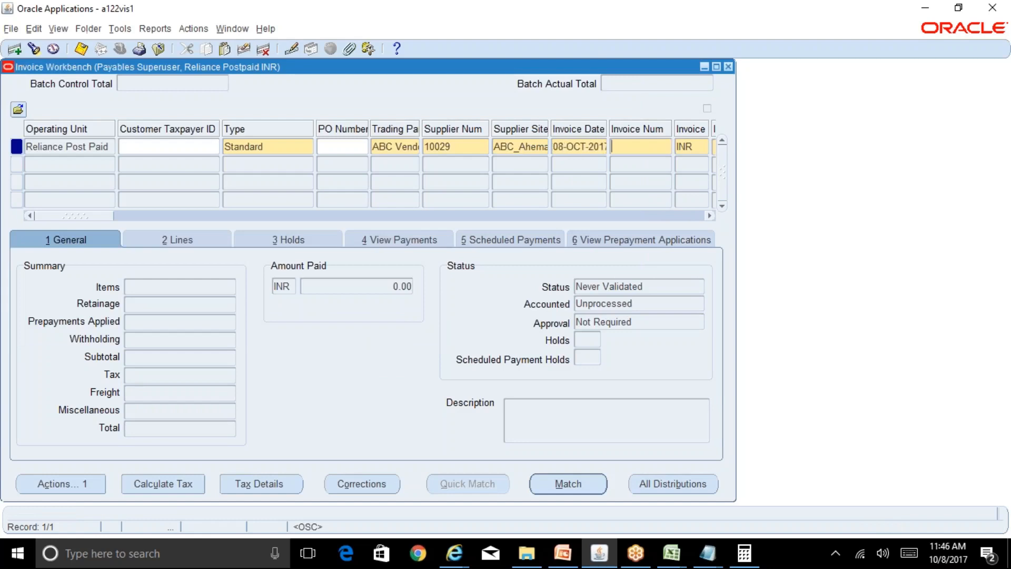
text(ABCFACIP10)
key(Tab)
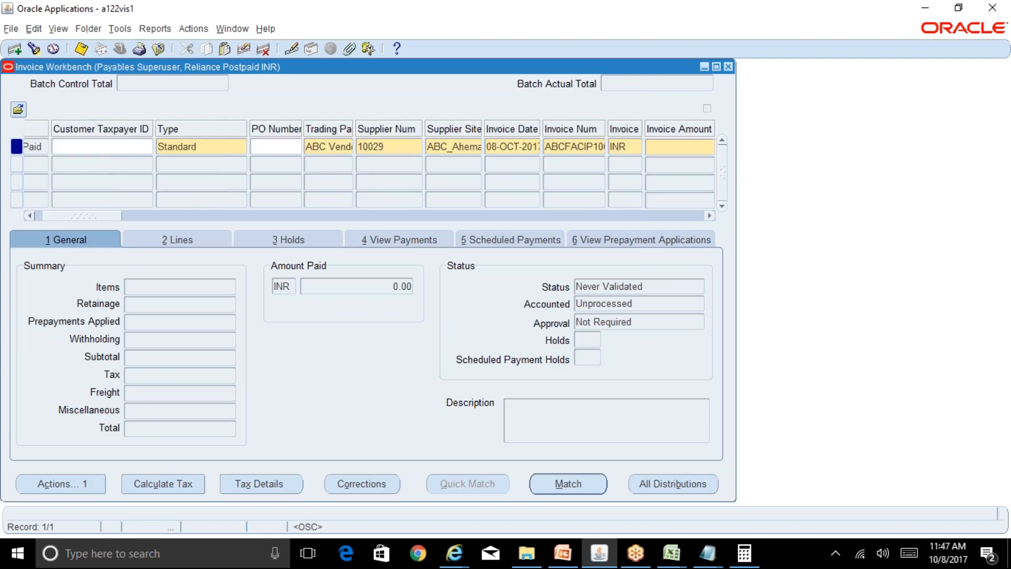
Set the invoice amount to 250000 and enter an Item line for the same amount.
text(250000)
click(154, 242)
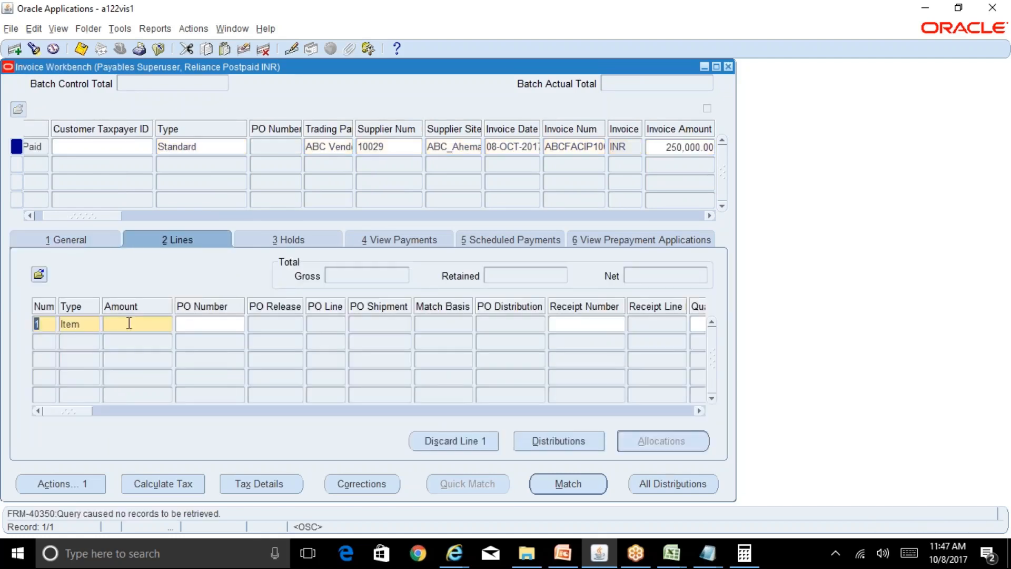
click(129, 323)
text(250)
text(000)
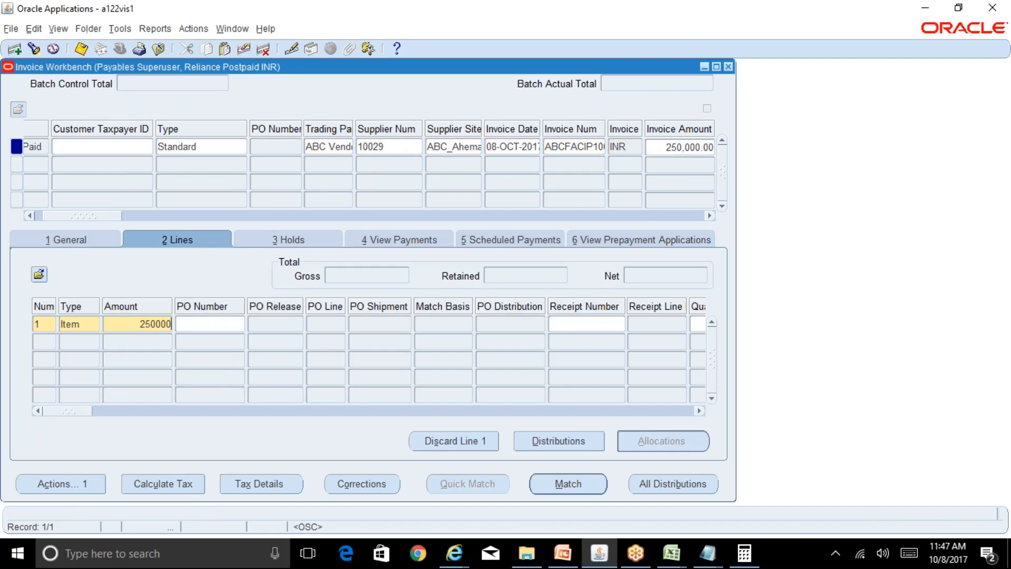
Open the distributions of invoice line 1 and enter 250000 as the first distribution's amount.
click(566, 448)
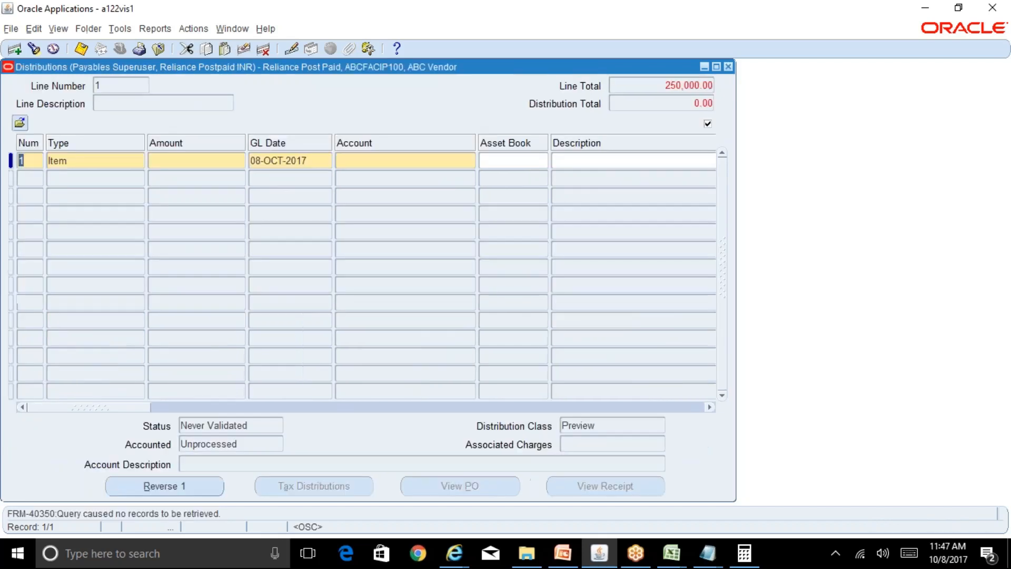
click(210, 161)
text(250000)
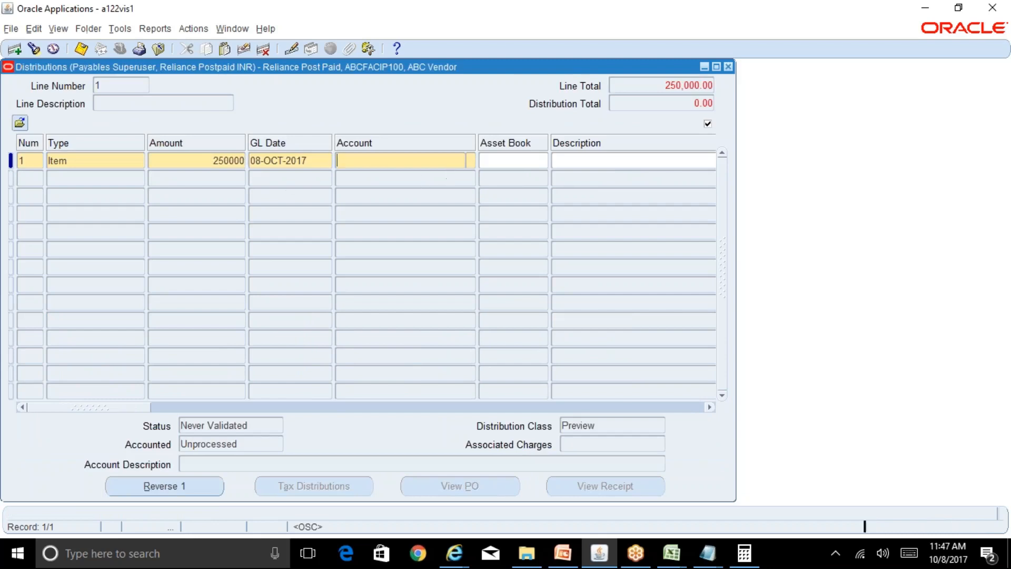
key(Tab)
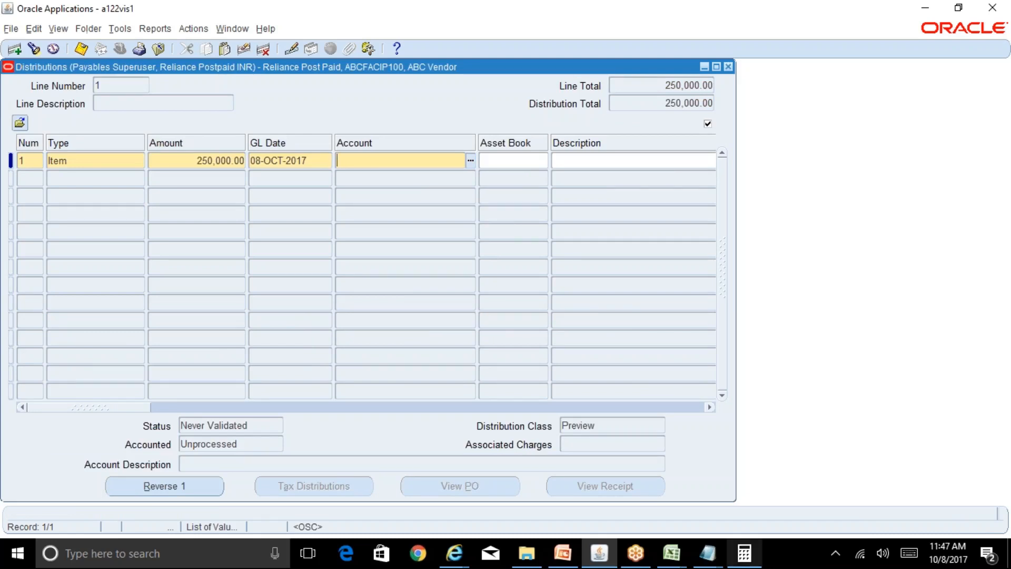
click(673, 554)
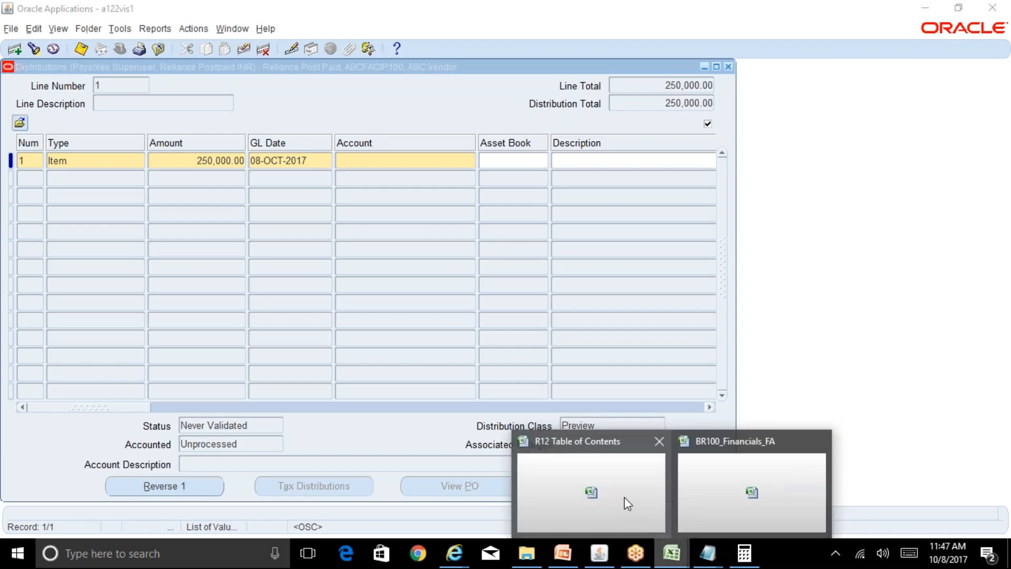
click(719, 493)
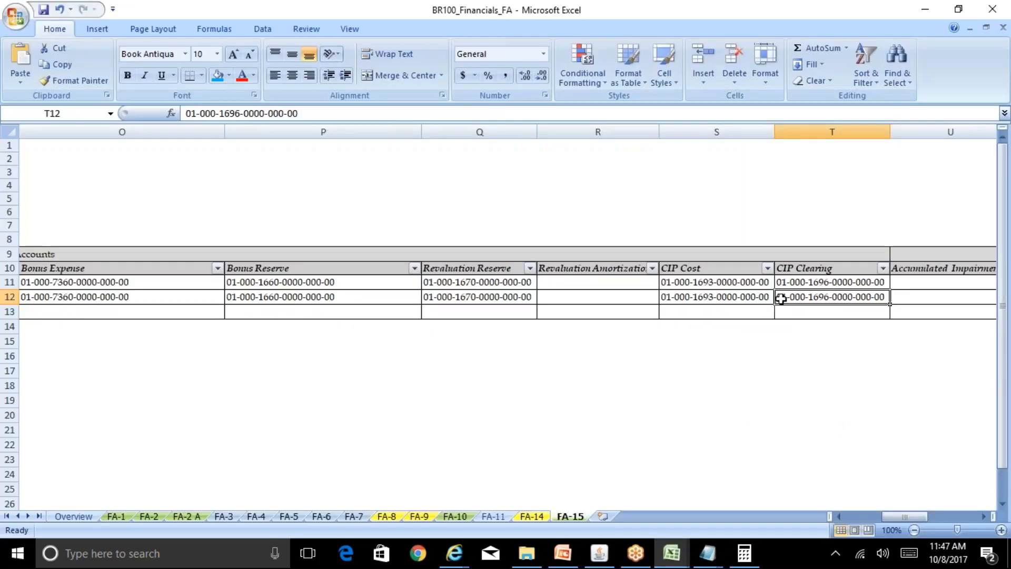
click(744, 298)
click(741, 285)
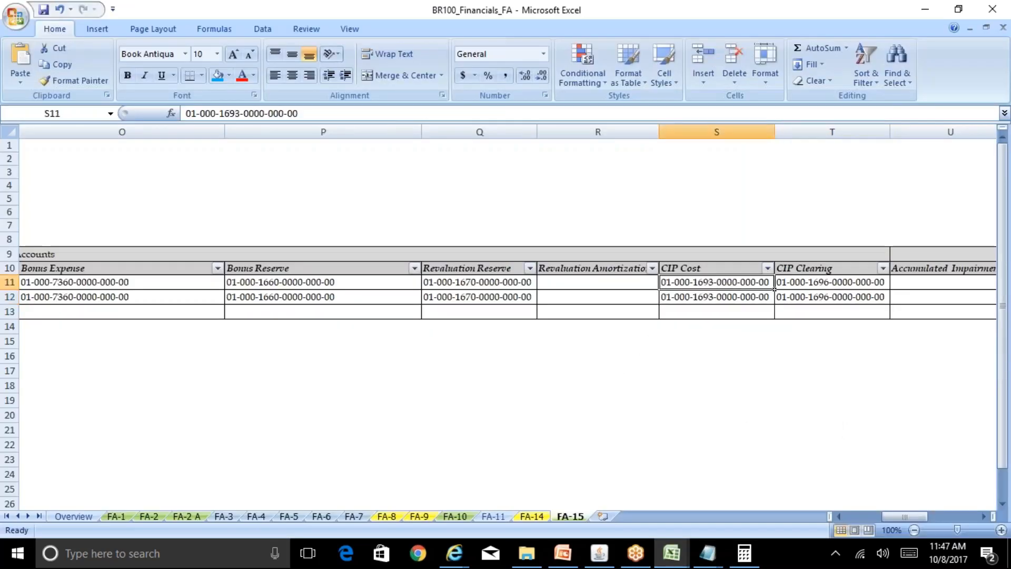
click(829, 281)
drag(324, 113, 186, 113)
key(ctrl+c)
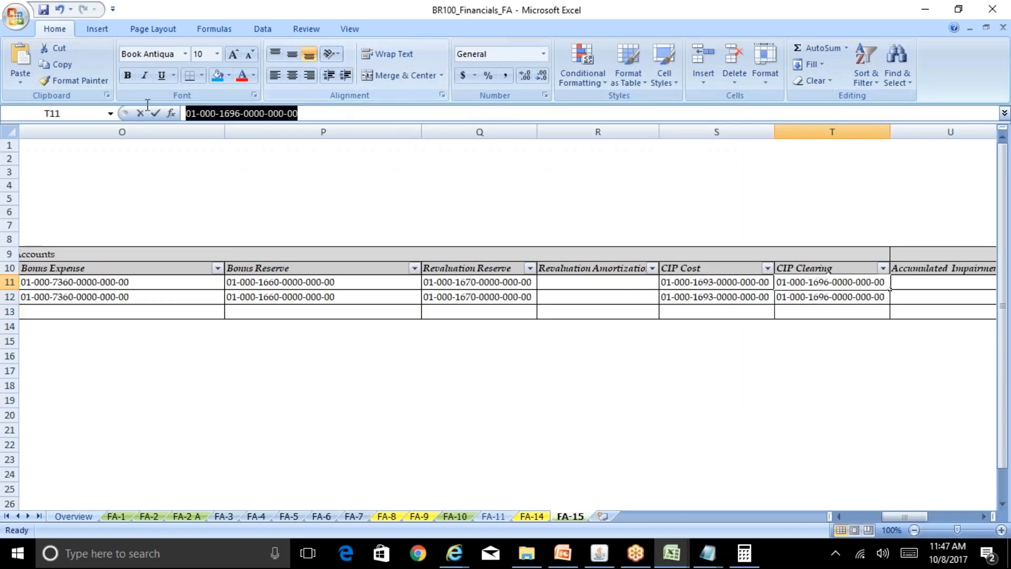
click(600, 553)
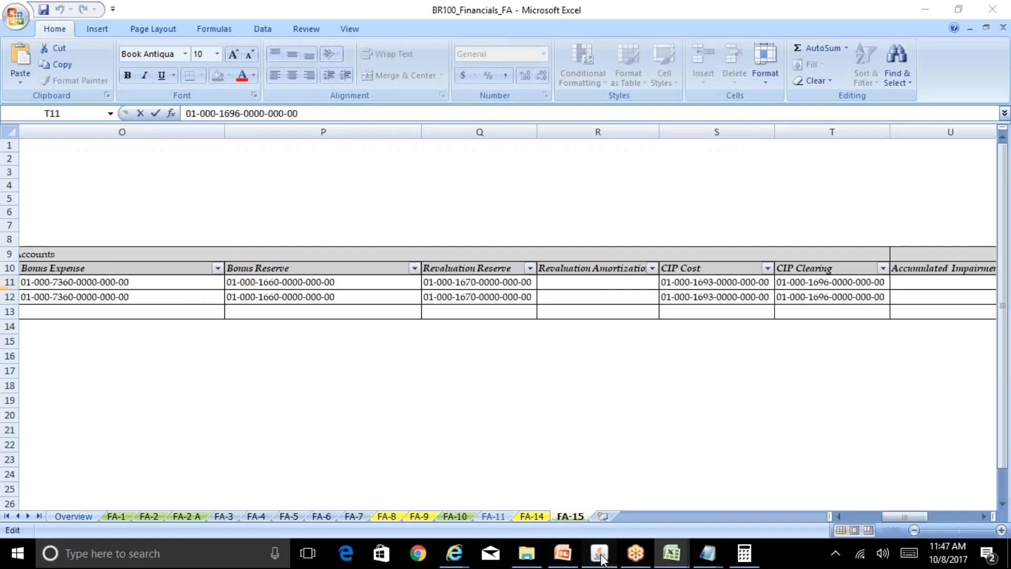
key(ctrl+v)
key(Tab)
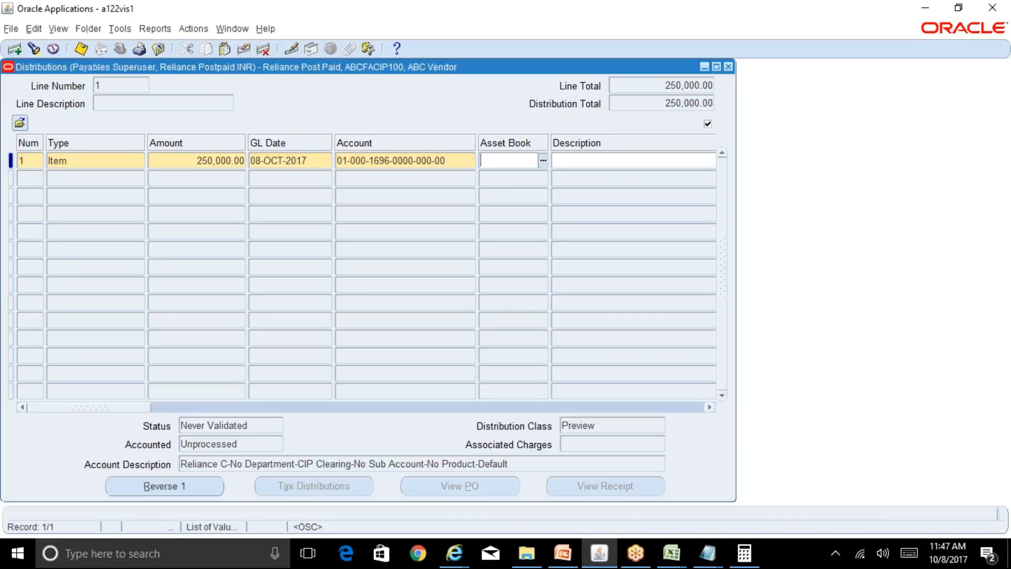
Show the Track as Asset field in the distributions folder, next to the Asset Book column.
click(89, 28)
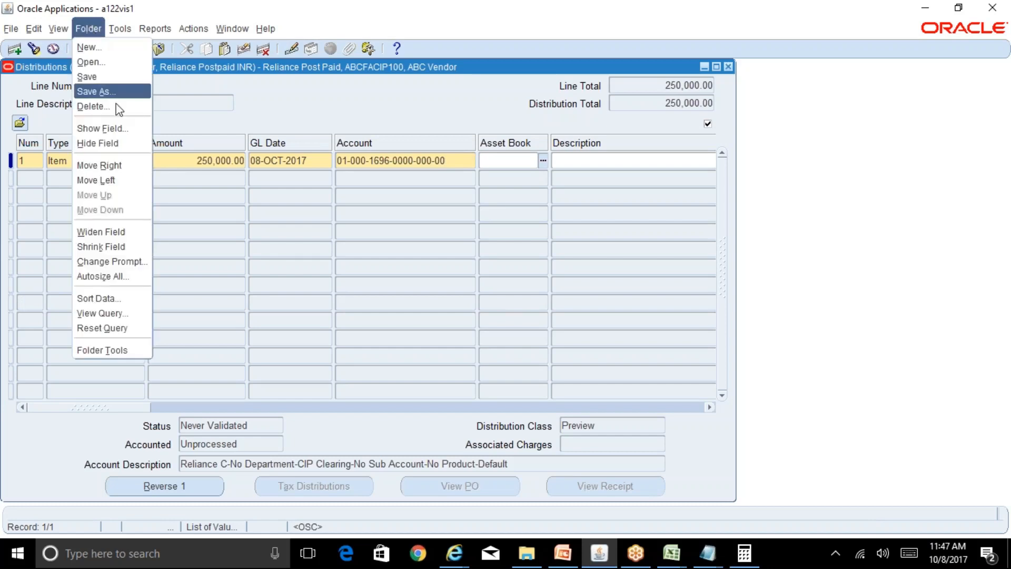
click(119, 124)
key(Return)
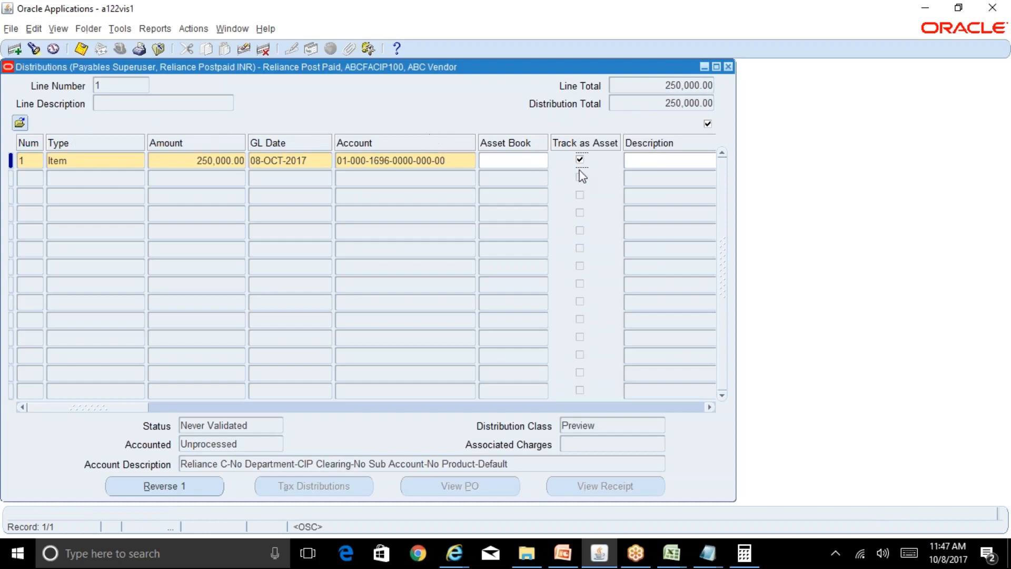
Assign the RELIANCE CORP asset book to the first distribution and close the distributions window.
click(529, 159)
key(Tab)
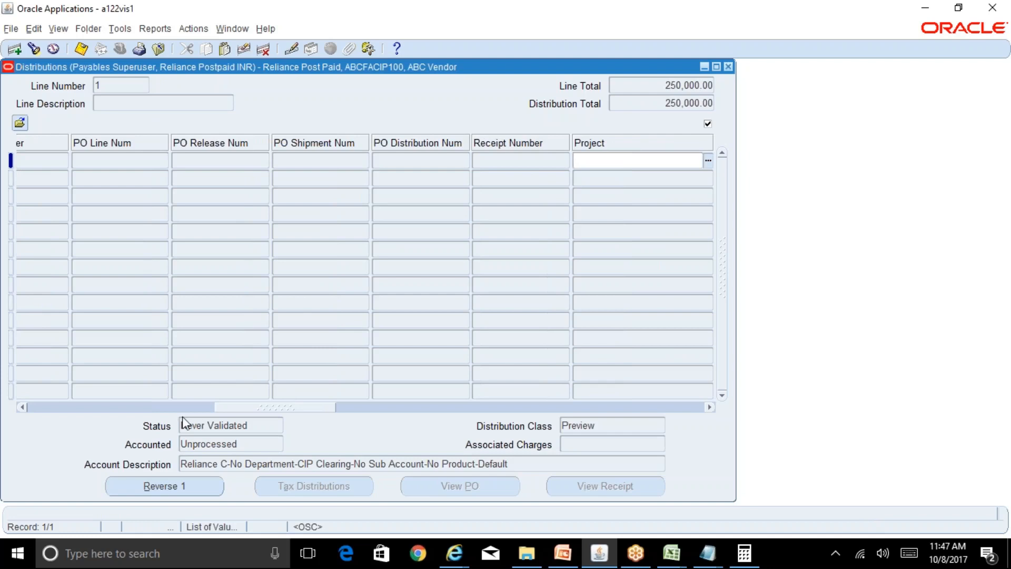
click(133, 407)
click(56, 407)
click(56, 408)
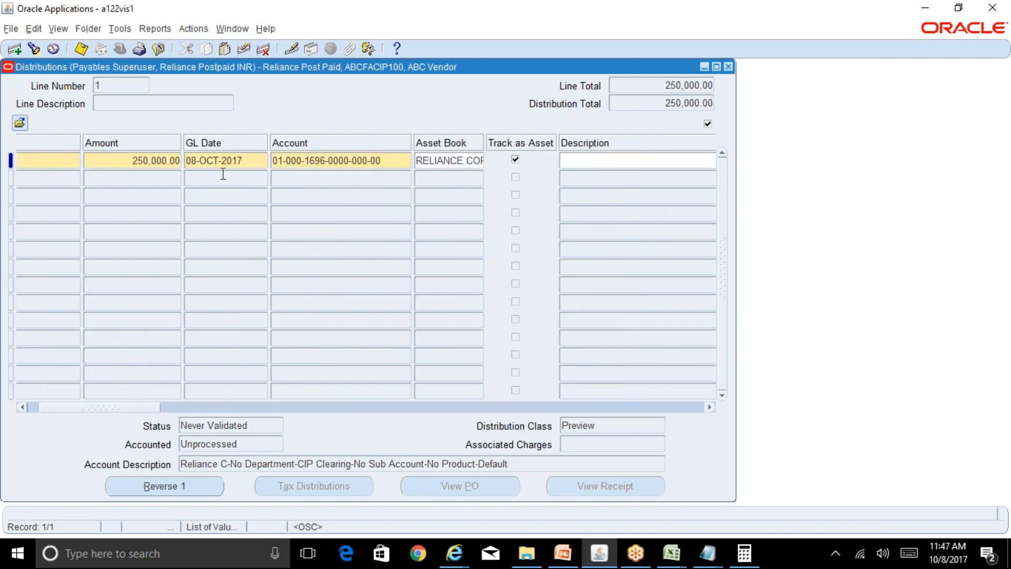
click(729, 67)
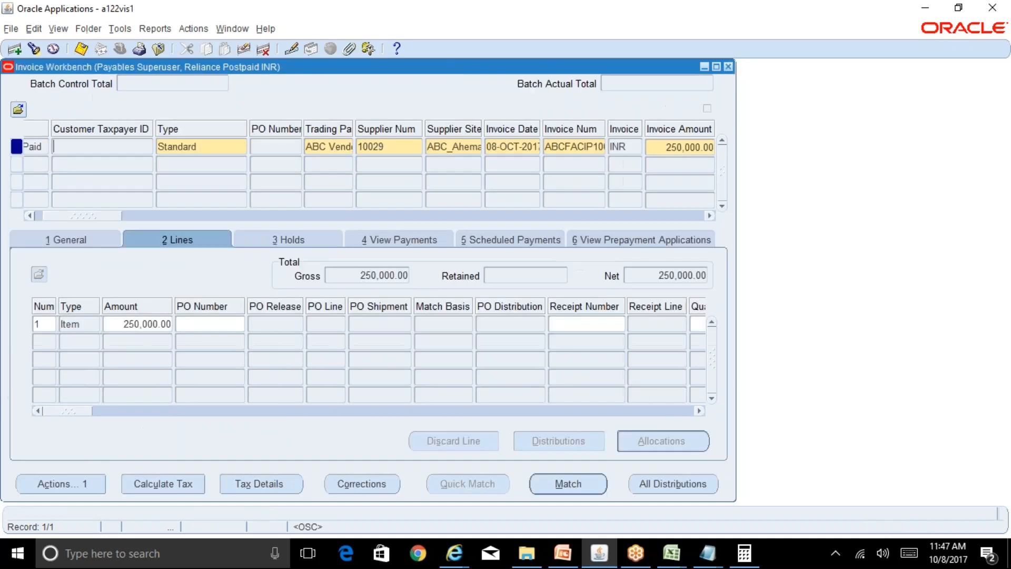
Validate invoice ABCFACIP100 through the invoice actions.
click(108, 243)
click(79, 476)
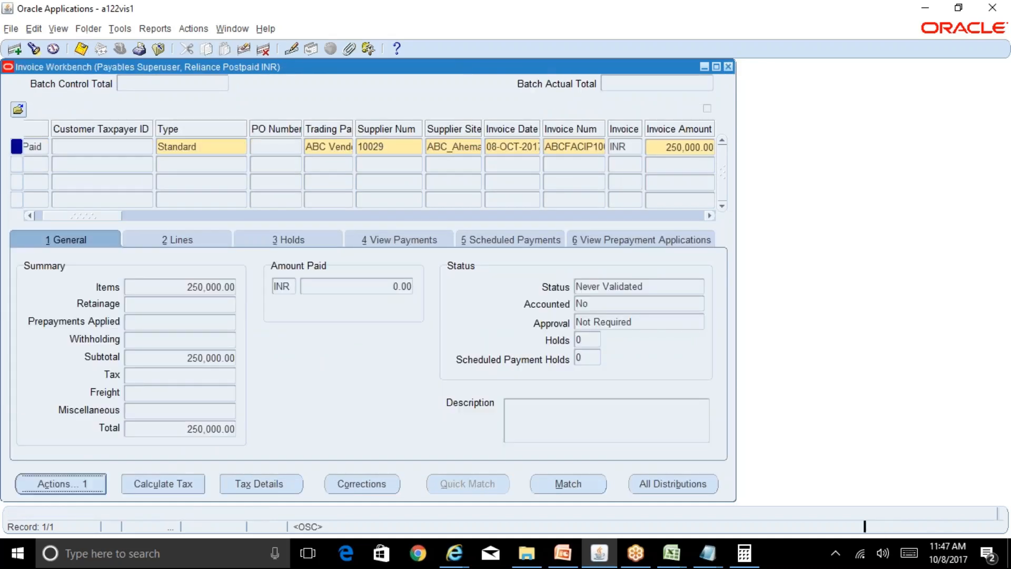
click(224, 111)
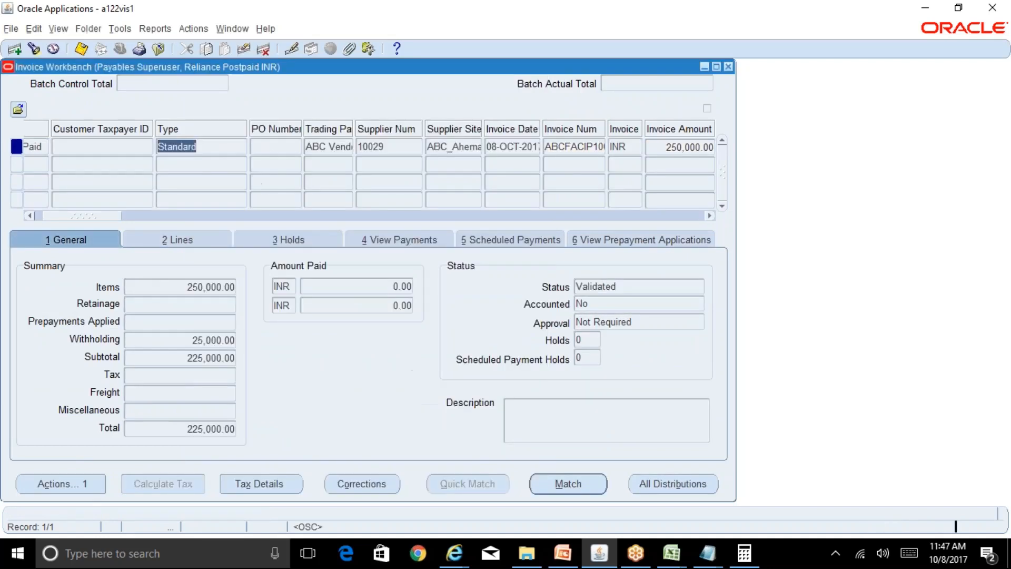
Create accounting for the invoice in Final Post mode, dismiss the note and close the Invoice Workbench.
click(76, 483)
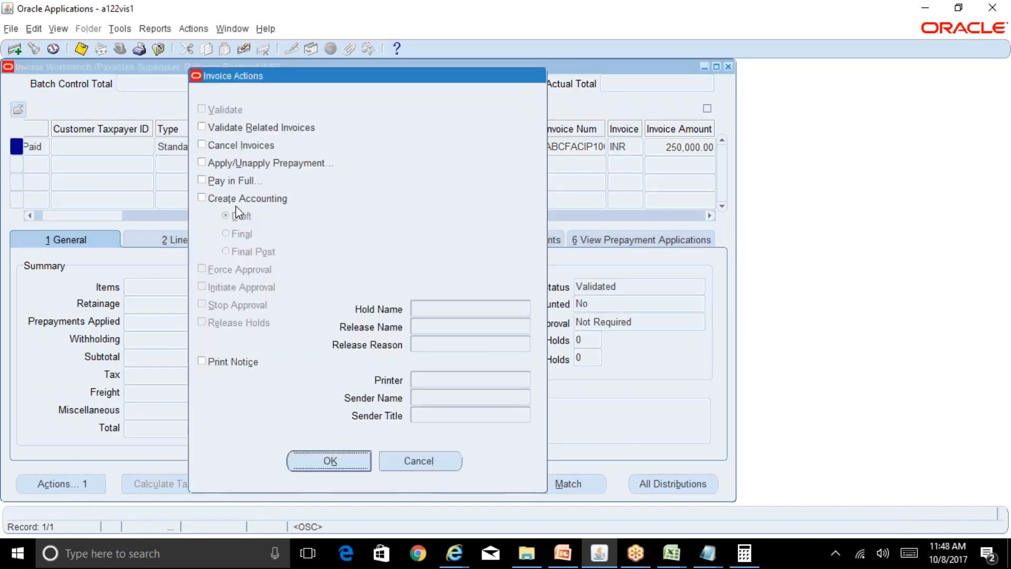
click(236, 203)
click(253, 252)
click(337, 464)
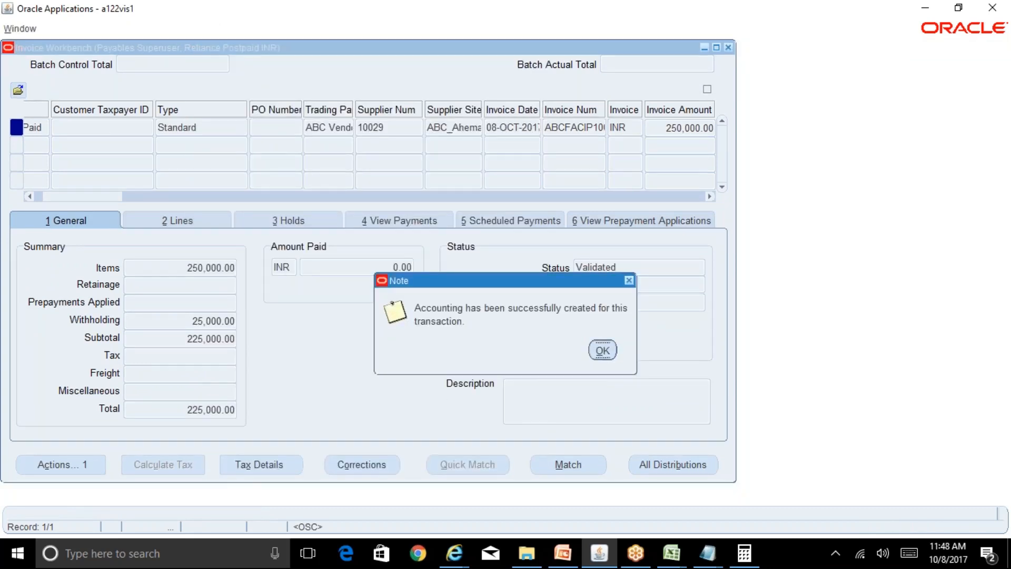
click(730, 68)
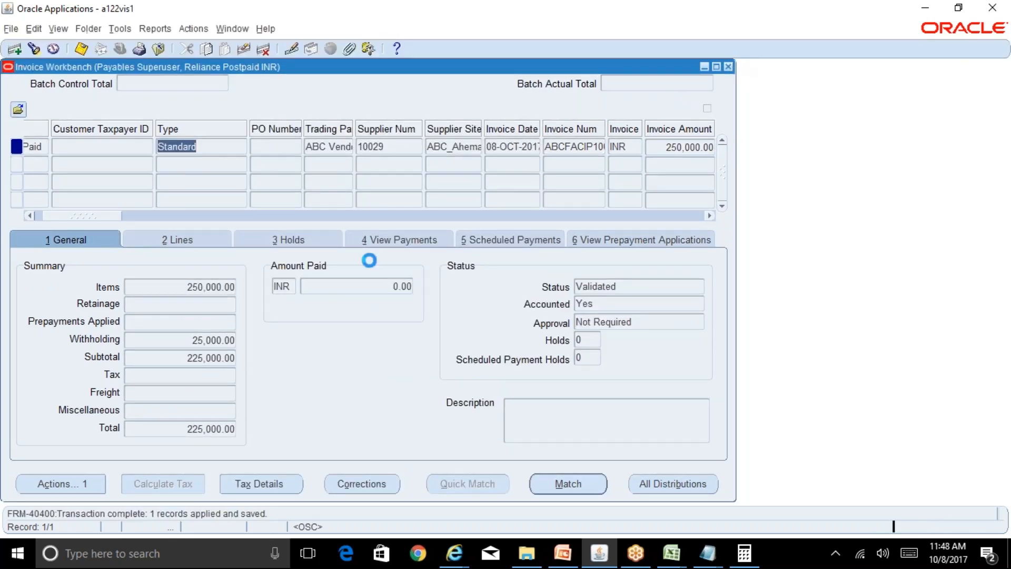
Start a new concurrent request, look up %Mass% and choose the Mass Additions Create program.
key(alt+v)
text(r)
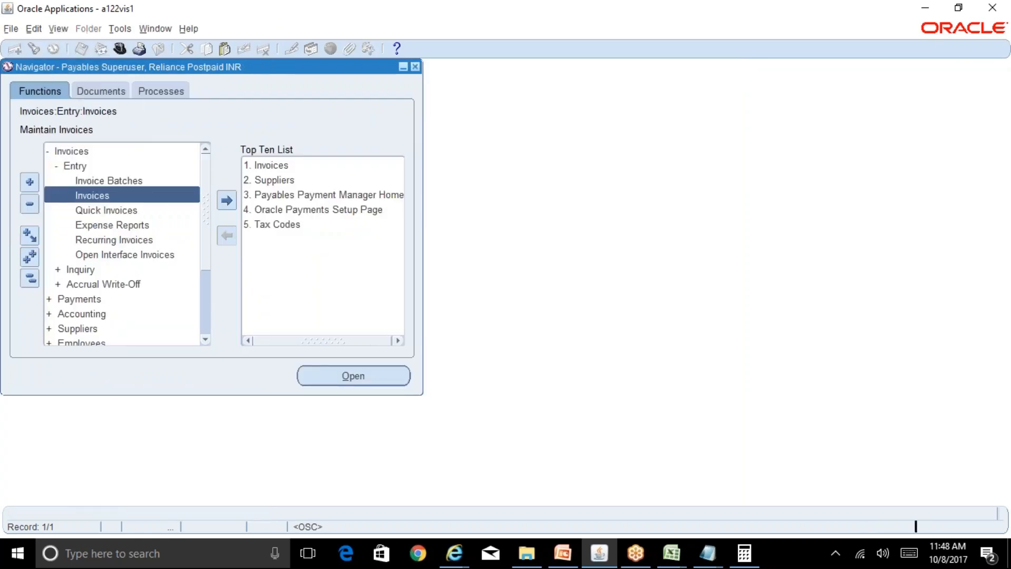
text(%Mass%)
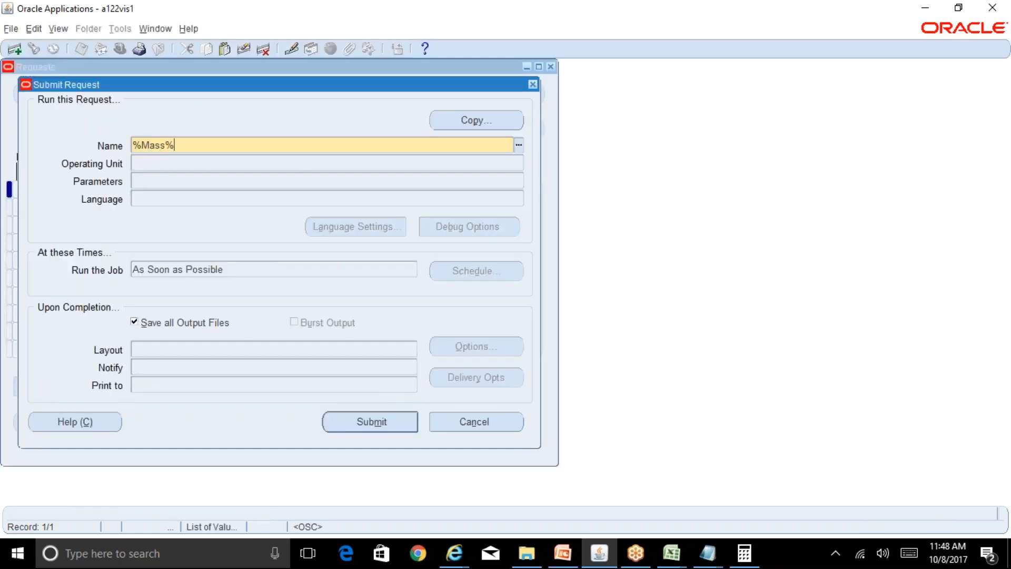
key(Tab)
key(Down)
key(Return)
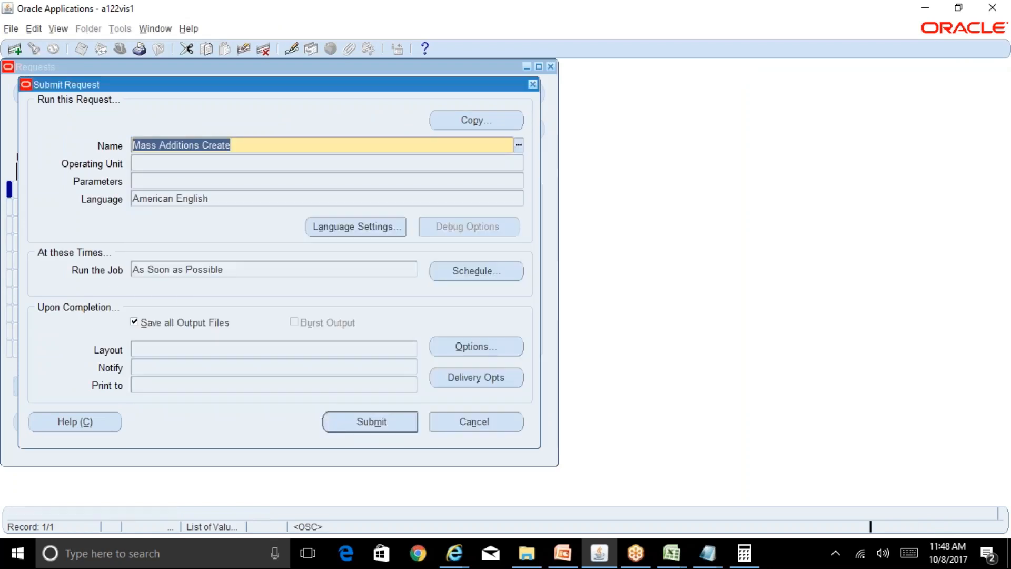
Set the GL Date parameter of the Mass Additions Create request to 08-OCT-2017.
text(08-)
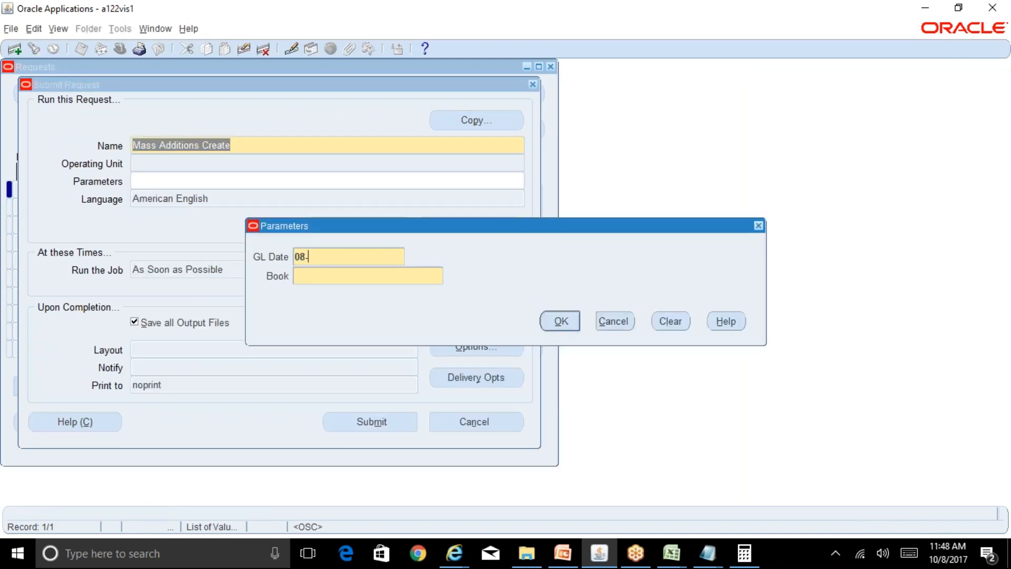
text(oct-2017)
key(Tab)
key(ctrl+l)
text(r%)
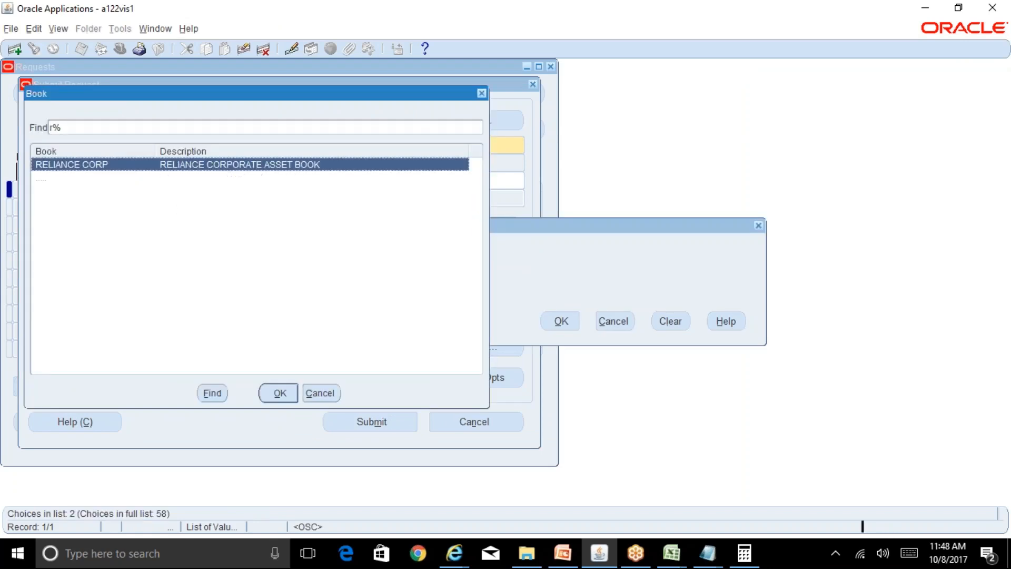
key(Down)
key(Return)
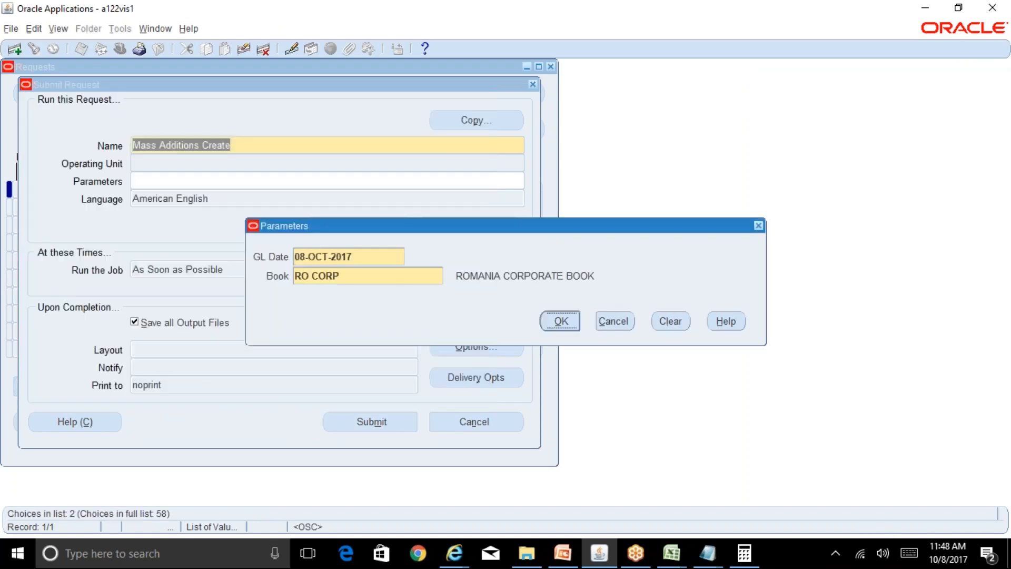
Set the Book parameter to RELIANCE CORP, submit the Mass Additions Create request and decline submitting another one.
click(413, 277)
text(re)
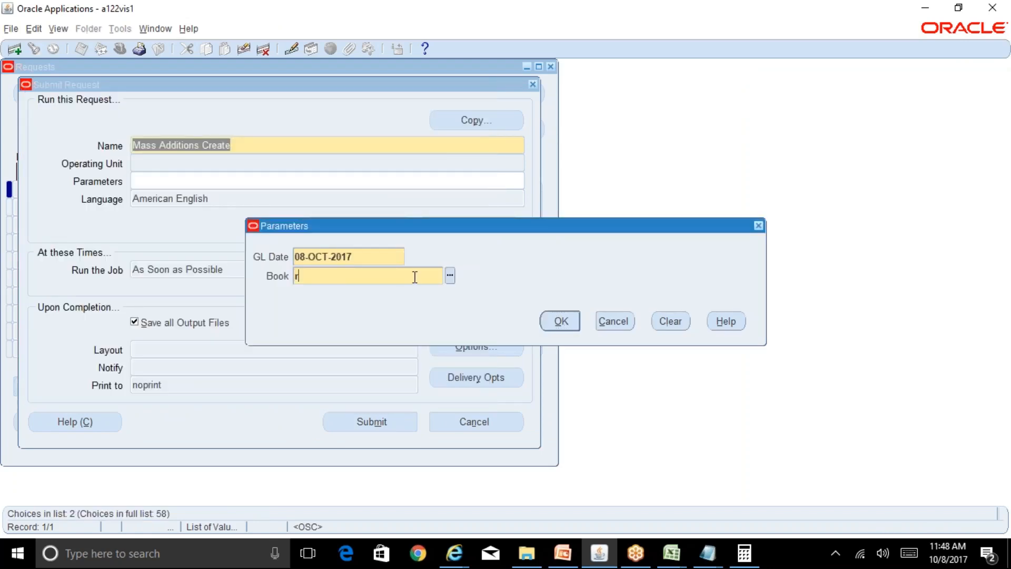
key(Tab)
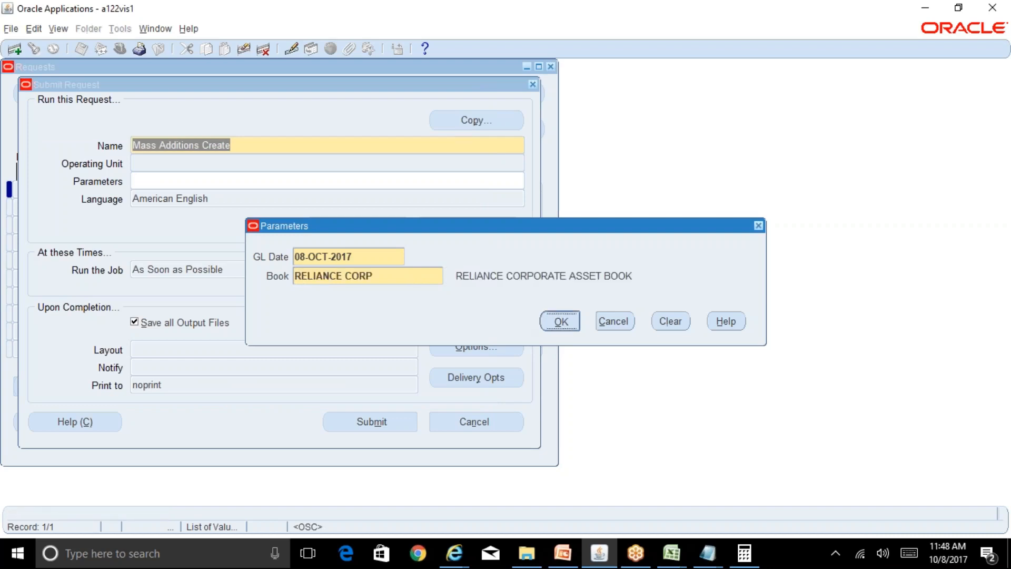
click(561, 322)
click(396, 422)
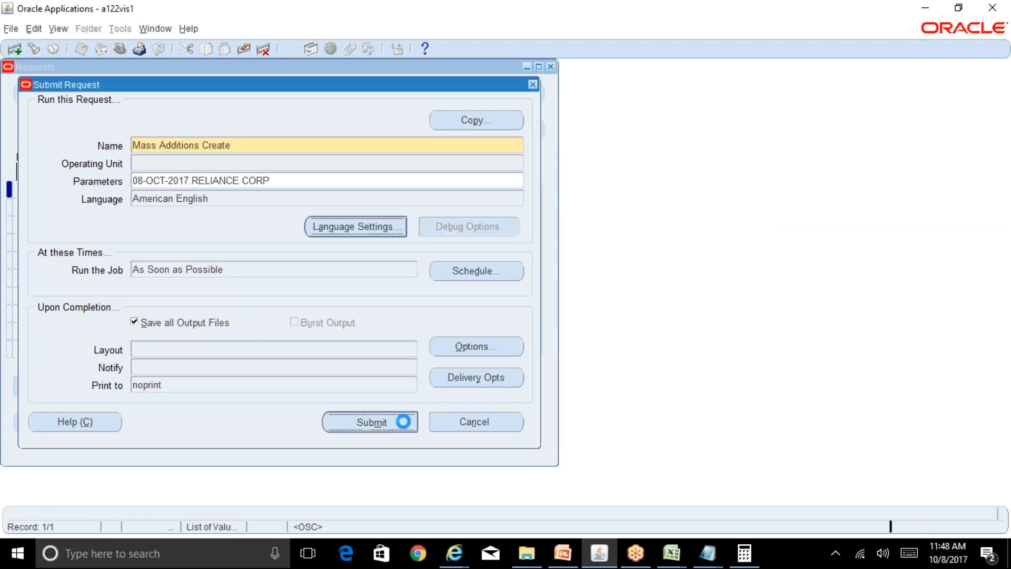
click(547, 322)
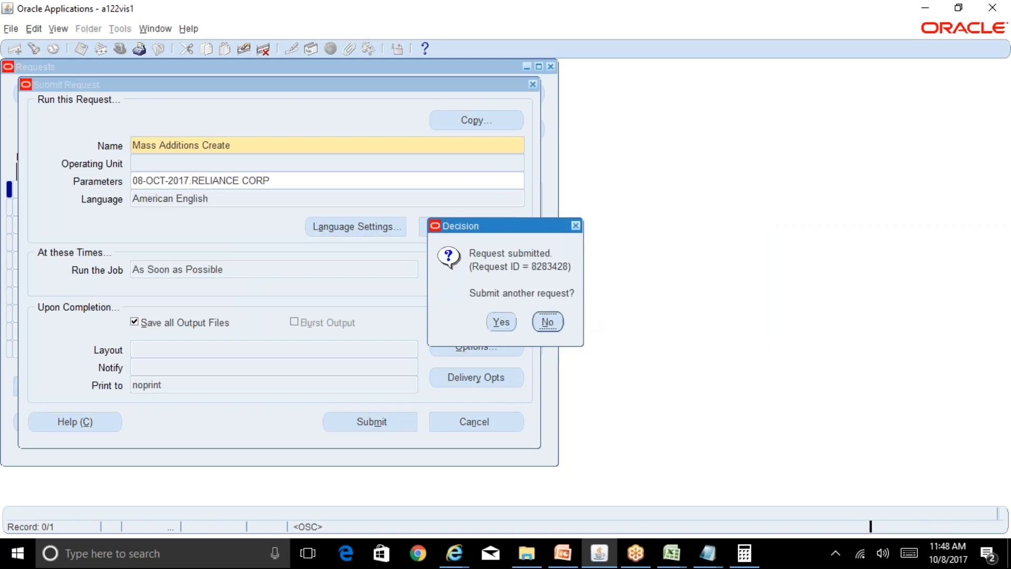
click(466, 415)
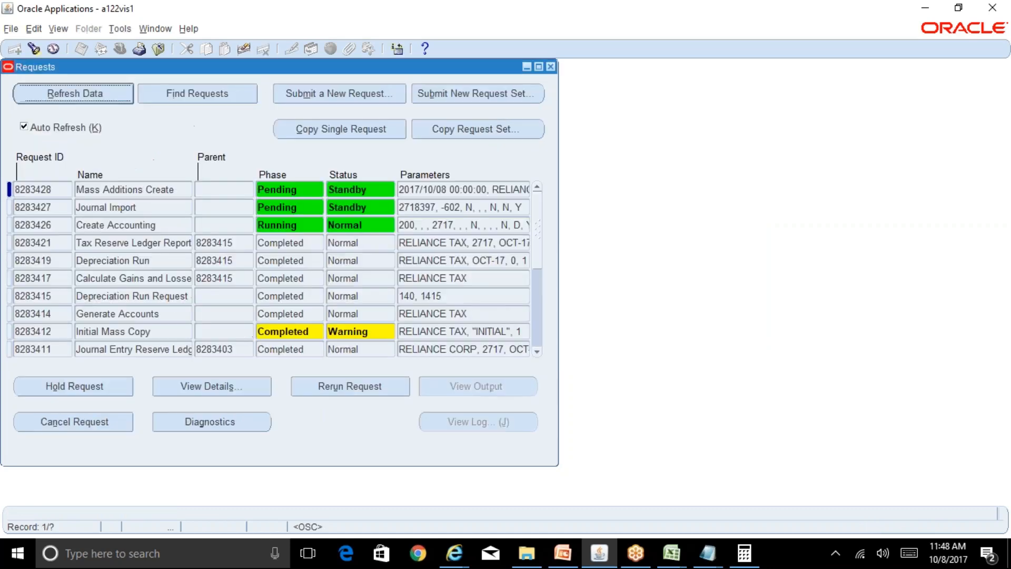
Refresh the request list, view the output of Mass Additions Create, check the remaining requests and close the list.
click(101, 100)
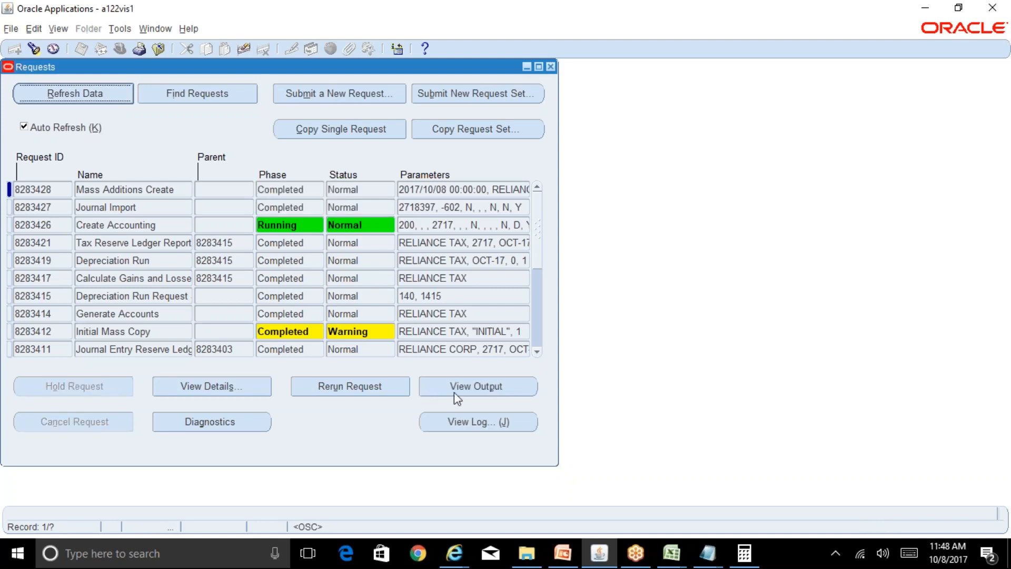
click(485, 392)
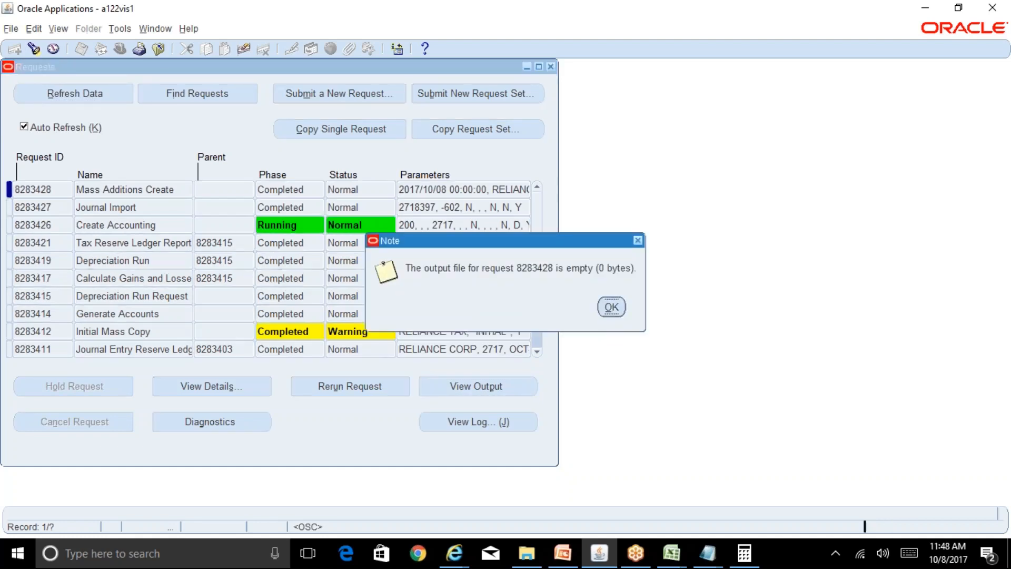
key(Return)
click(45, 99)
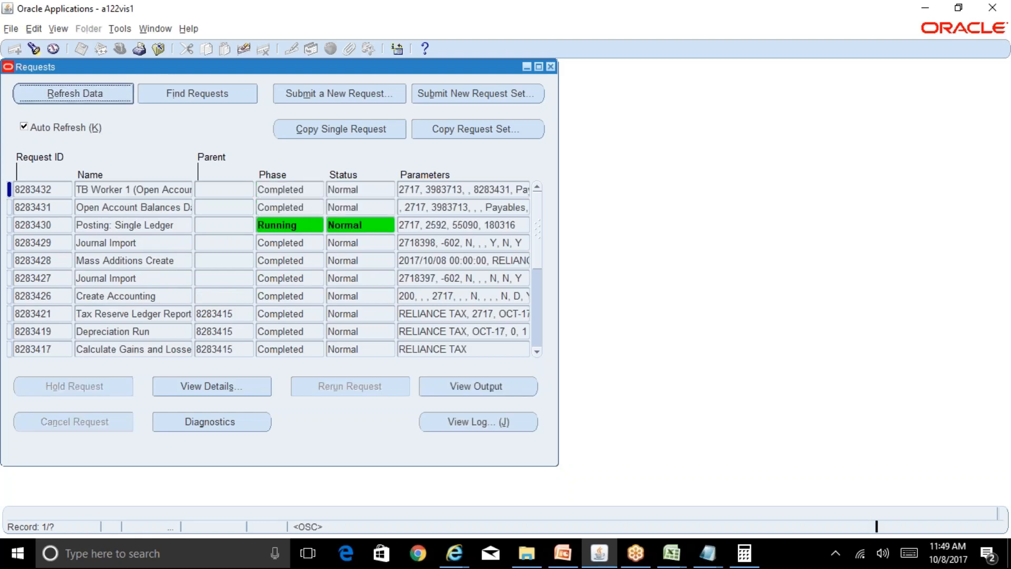
click(550, 66)
Switch to the Fixed Assets Superuser, Reliance INR responsibility and open Prepare Mass Additions.
click(118, 50)
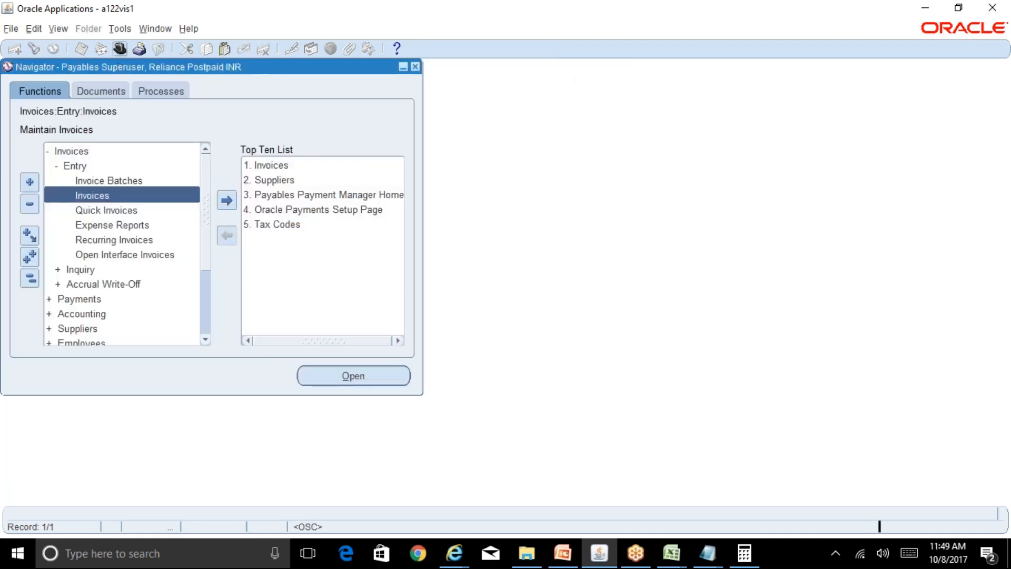
text(f)
key(Down)
key(Down)
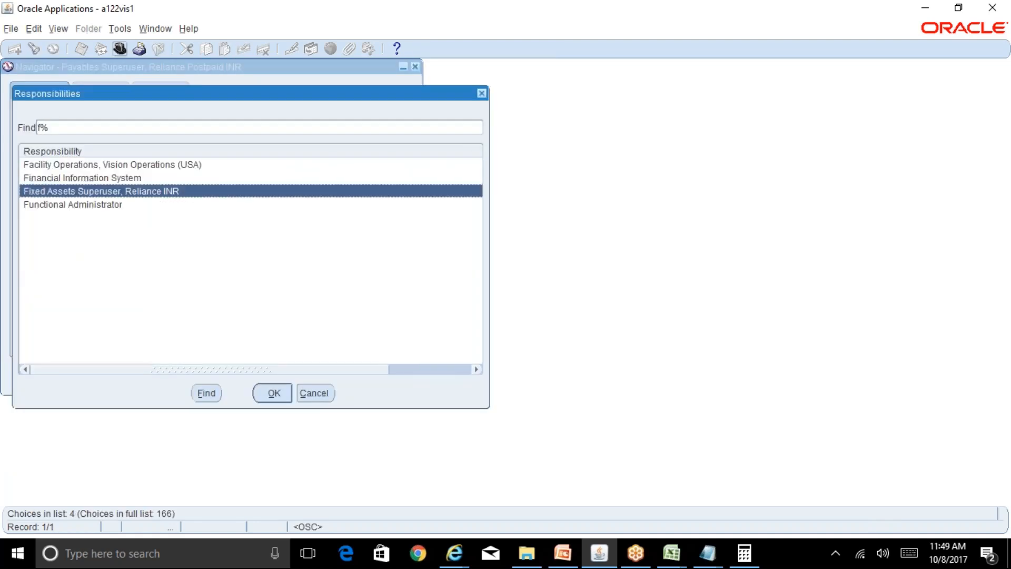
key(Return)
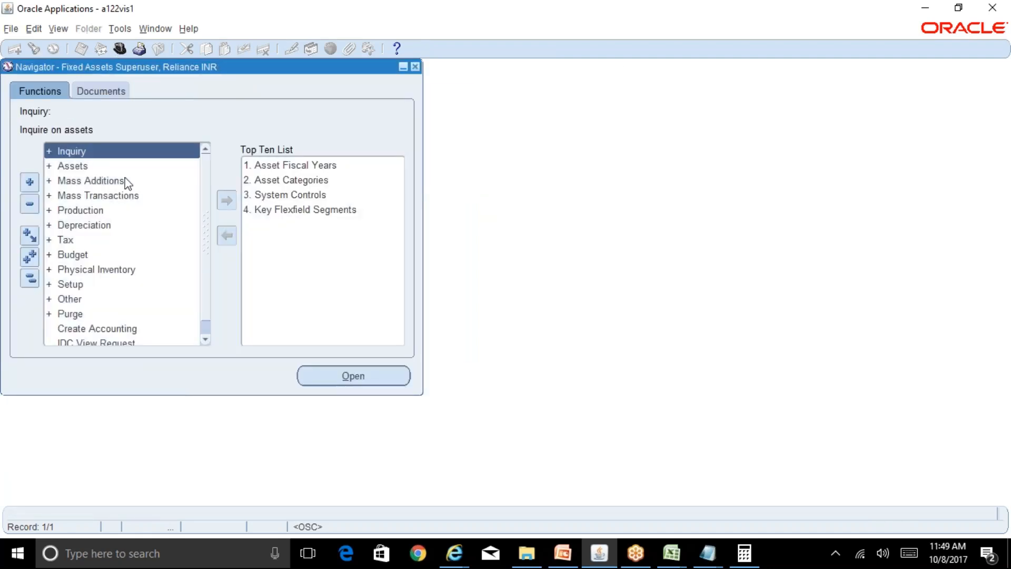
double_click(124, 182)
double_click(125, 195)
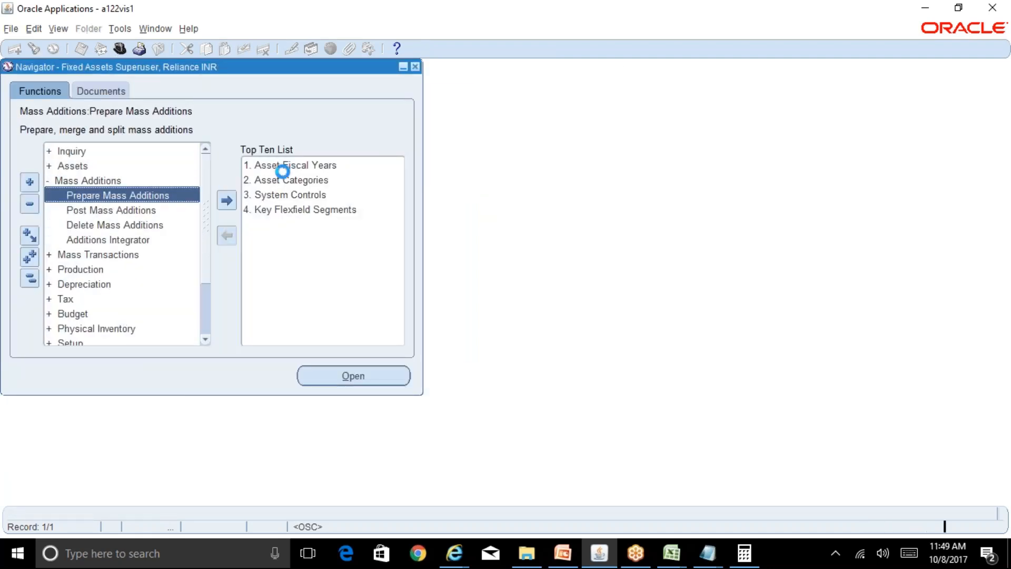
Find the mass addition for invoice number ABCFACIP100 and open its line.
click(174, 138)
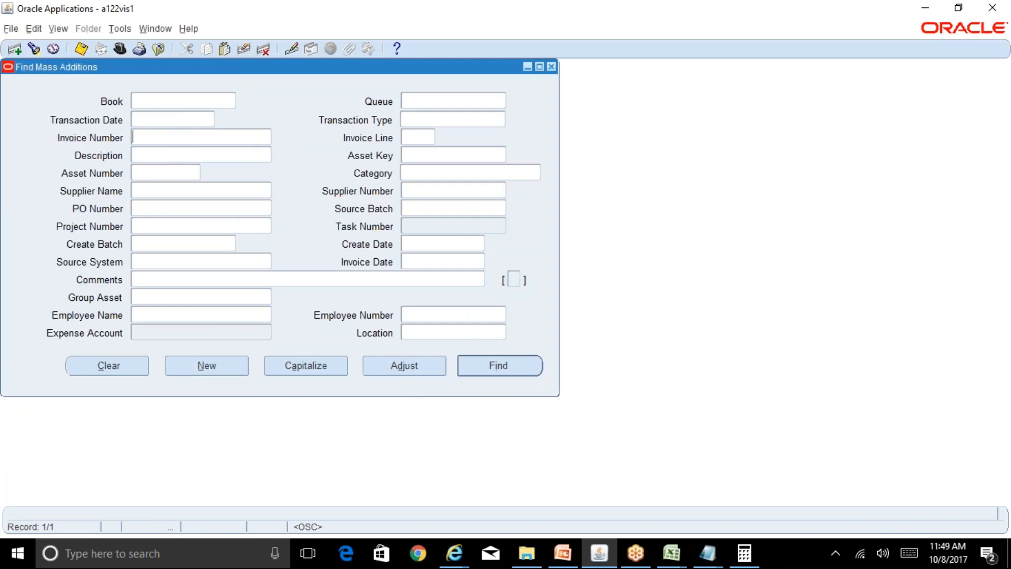
text(ABCFACIP100)
key(Return)
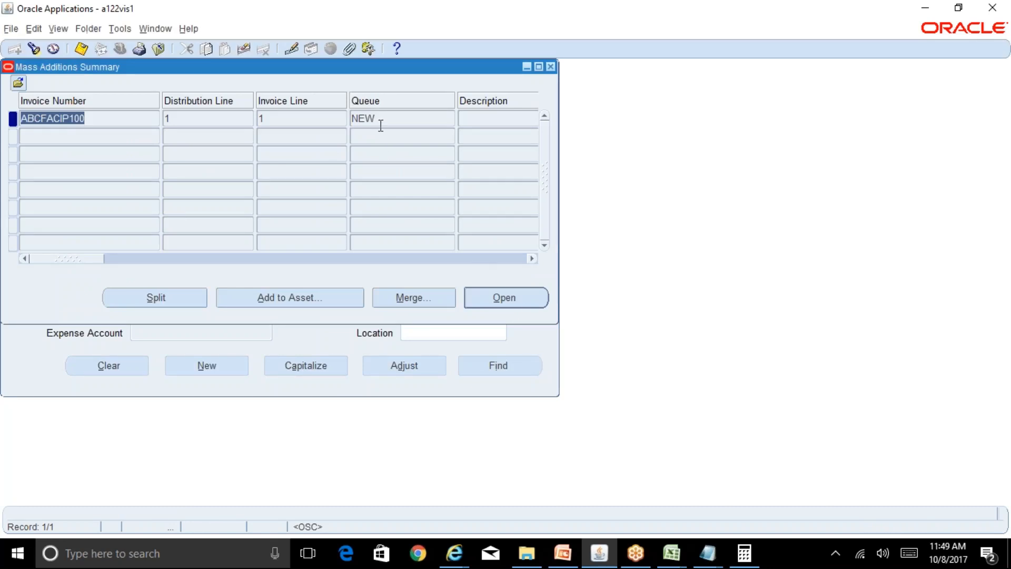
click(535, 296)
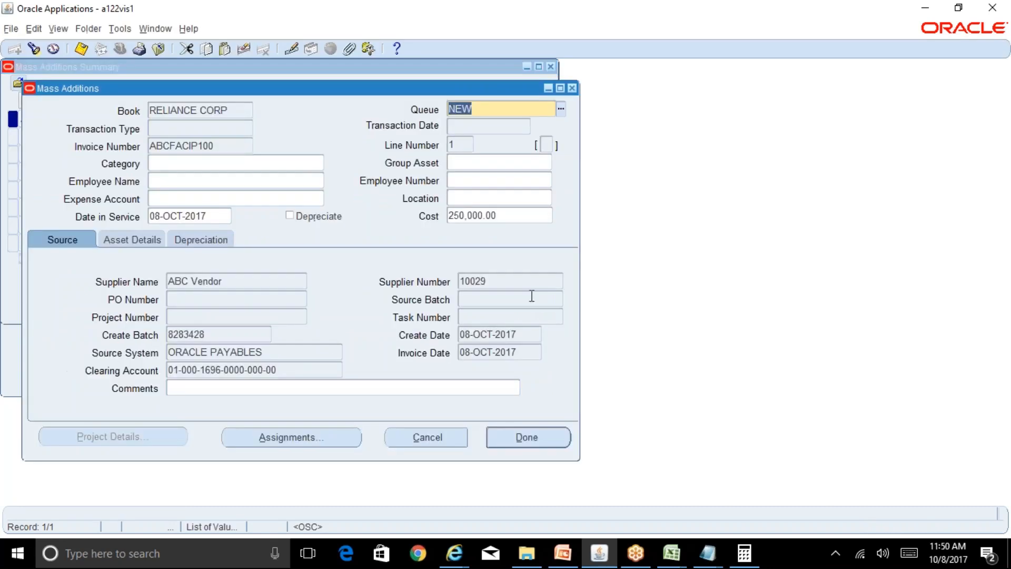
click(244, 199)
click(319, 199)
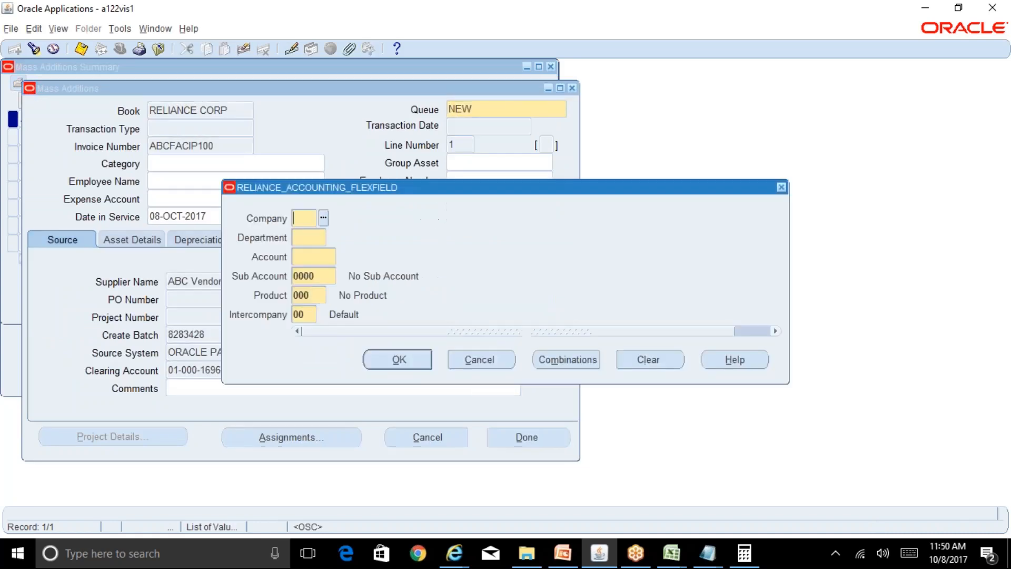
text(01)
key(Tab)
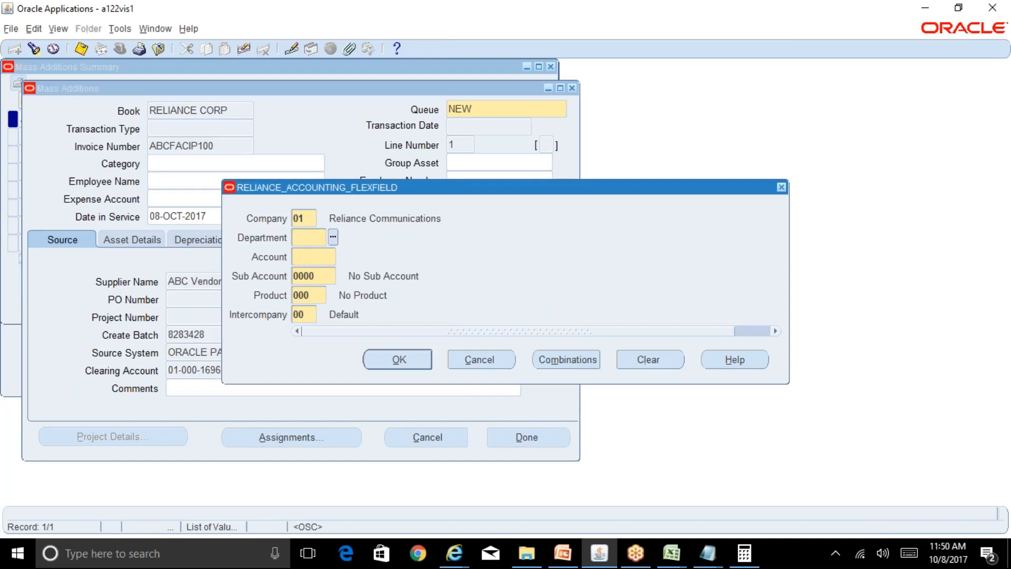
text(000)
key(Tab)
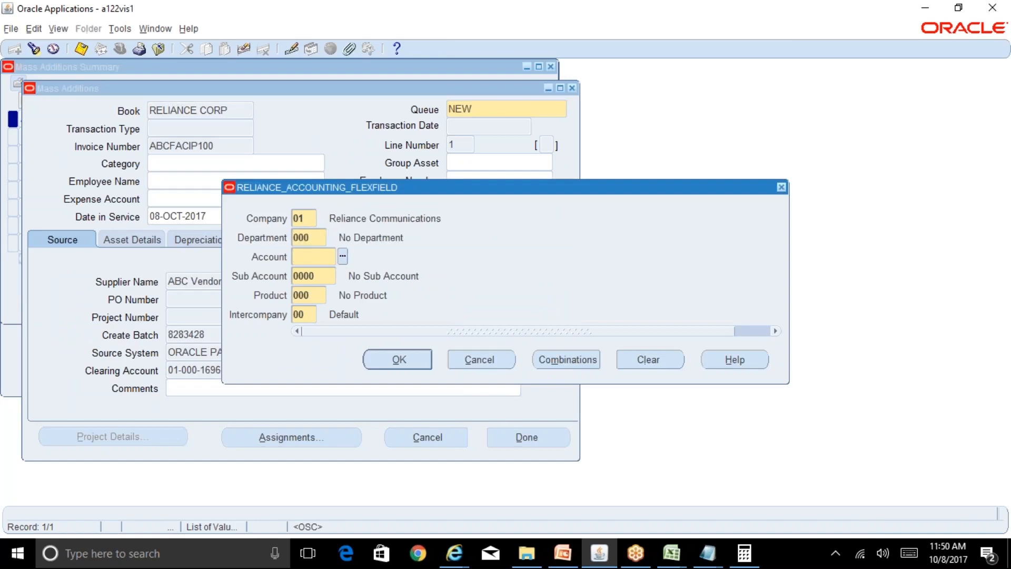
key(ctrl+l)
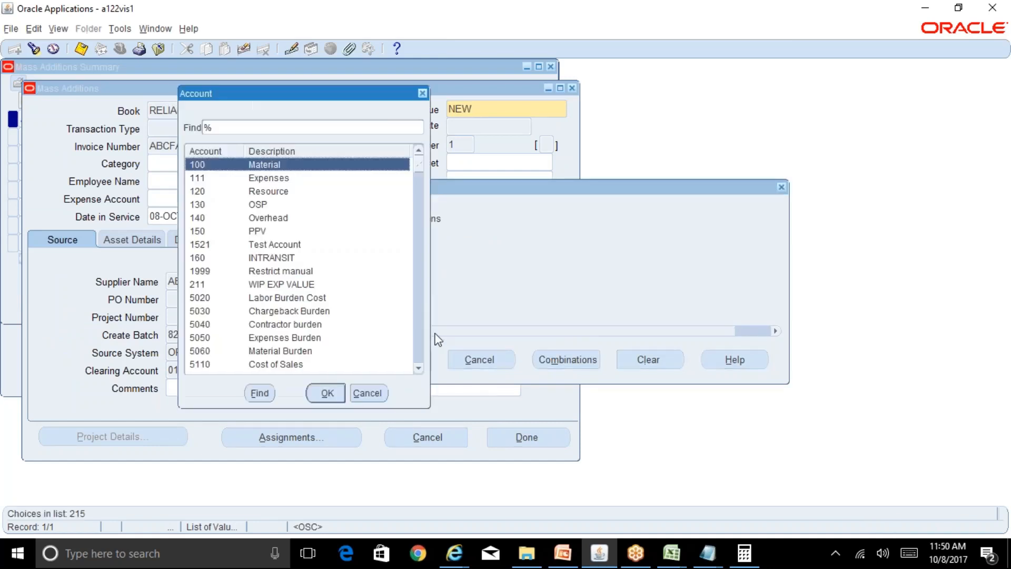
click(370, 393)
click(478, 361)
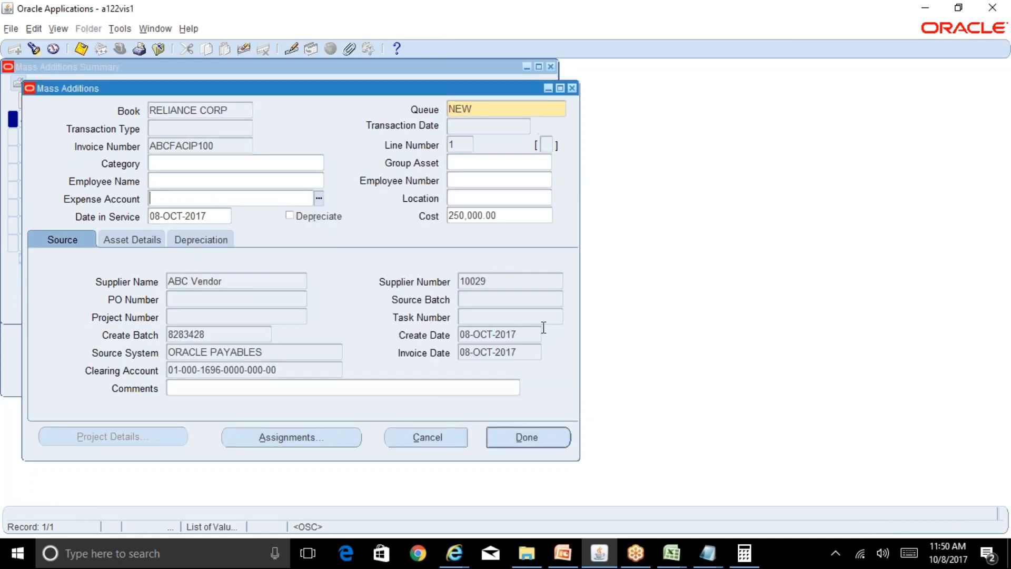
click(573, 89)
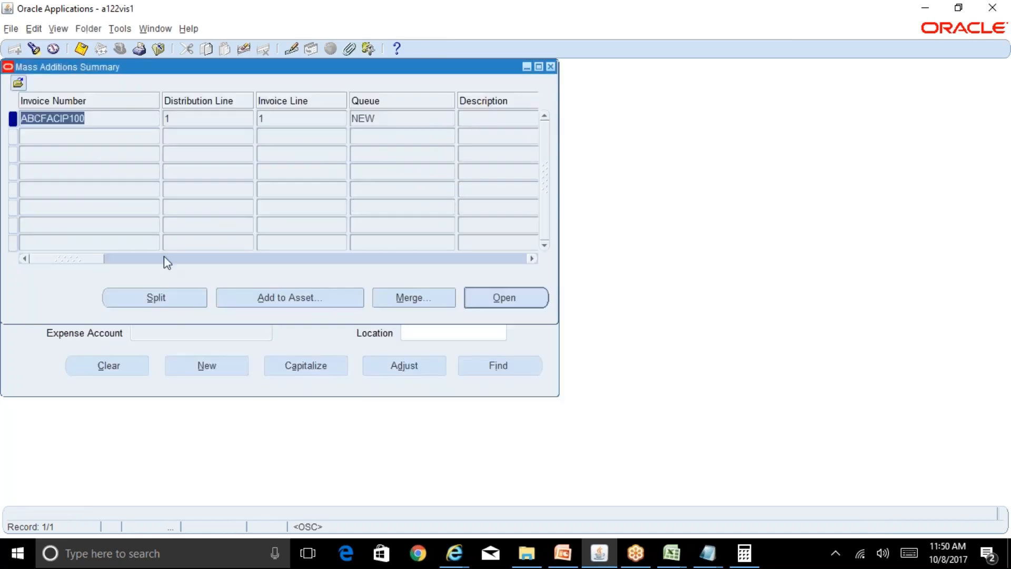
Review the ABCFACIP100 line's units and cost in the summary, view its details and close them.
drag(92, 259, 138, 259)
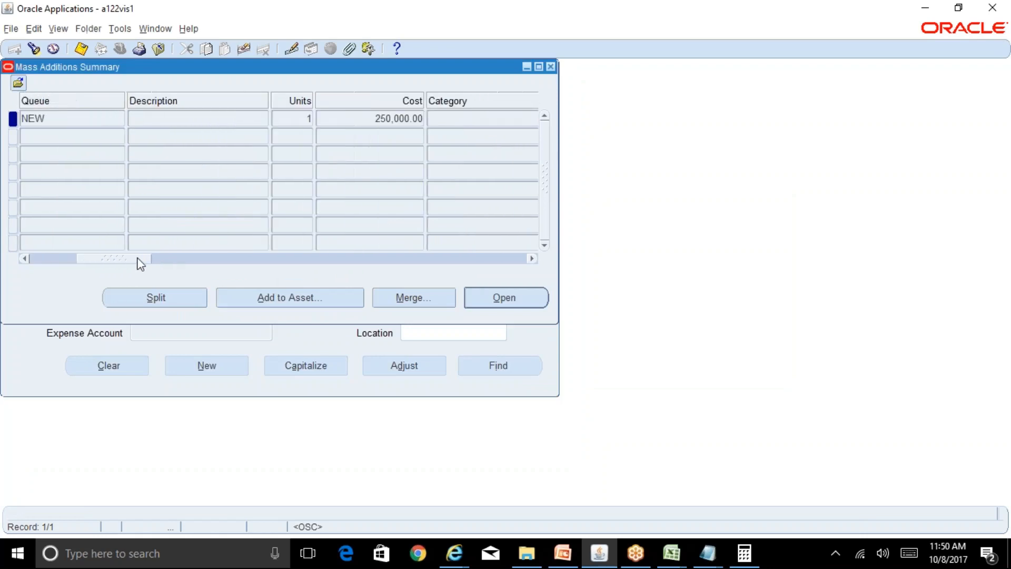
click(50, 258)
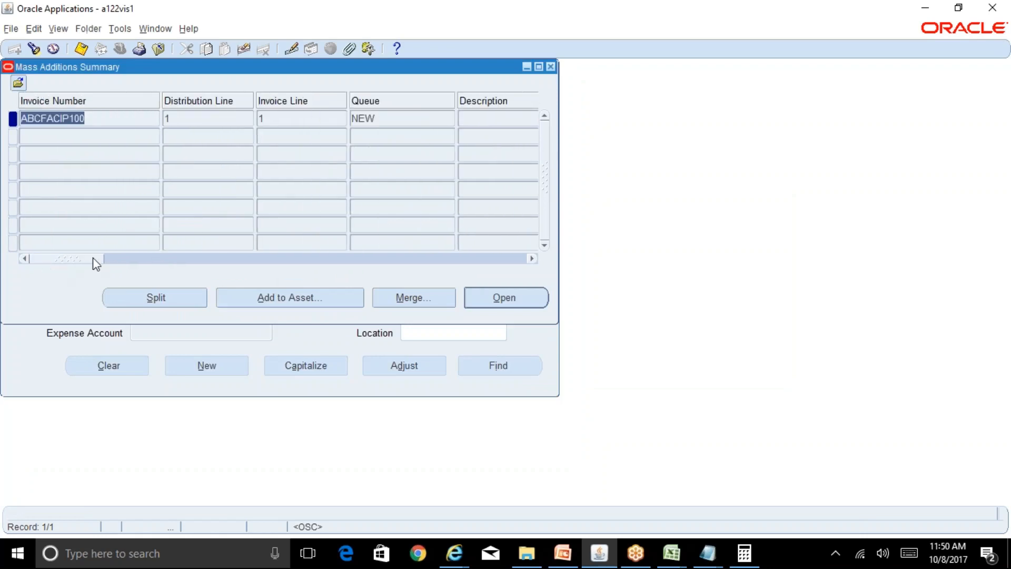
click(505, 297)
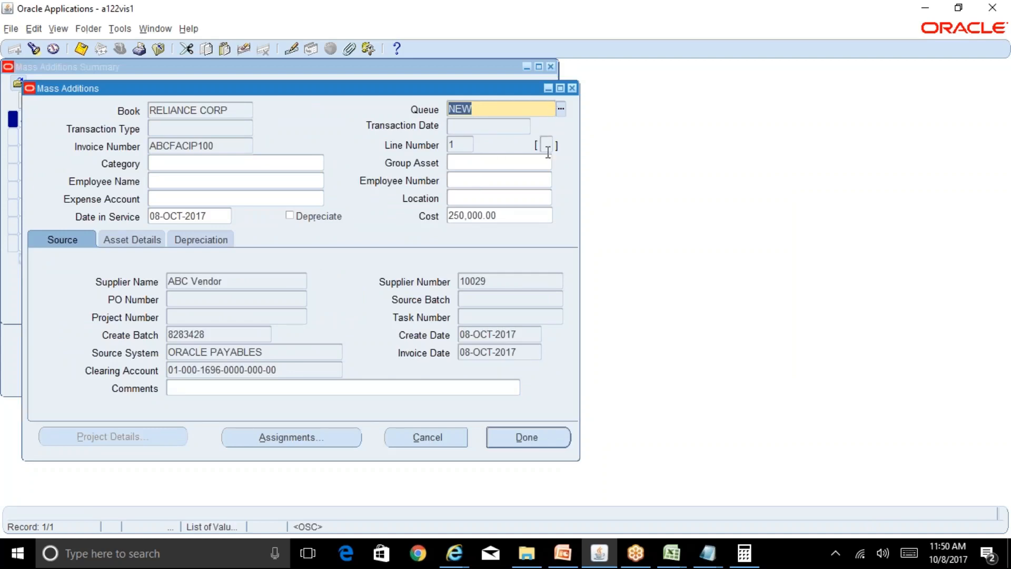
click(572, 88)
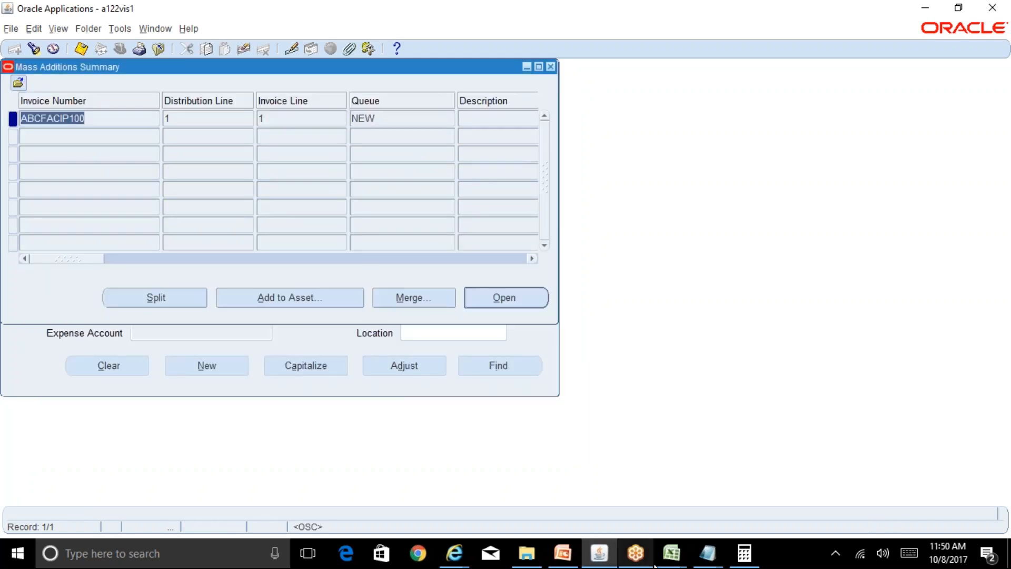
Switch to the Excel running notes, examine the CIP total in I93 and return to Oracle Applications.
mouse_move(671, 553)
click(627, 504)
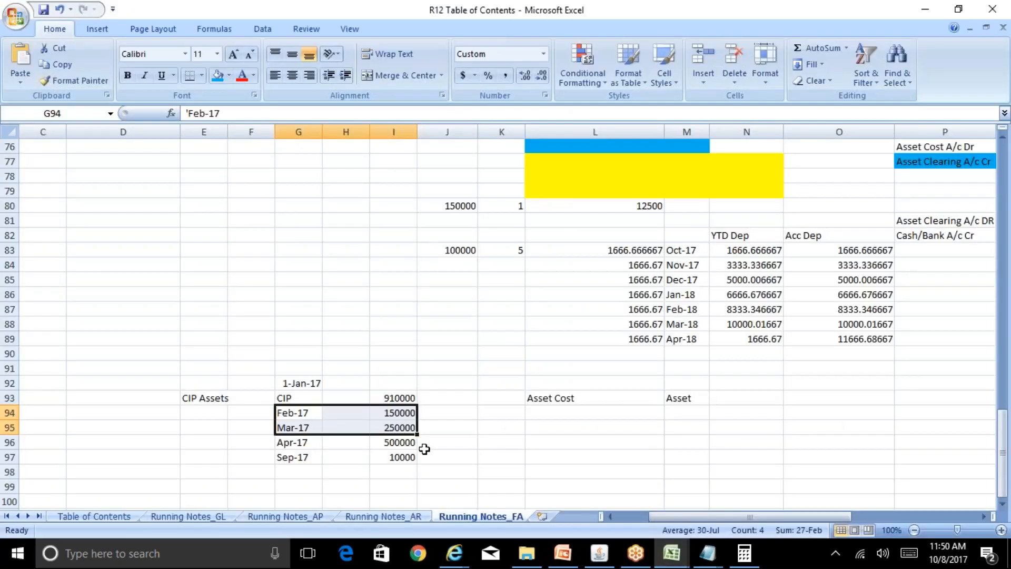
click(408, 396)
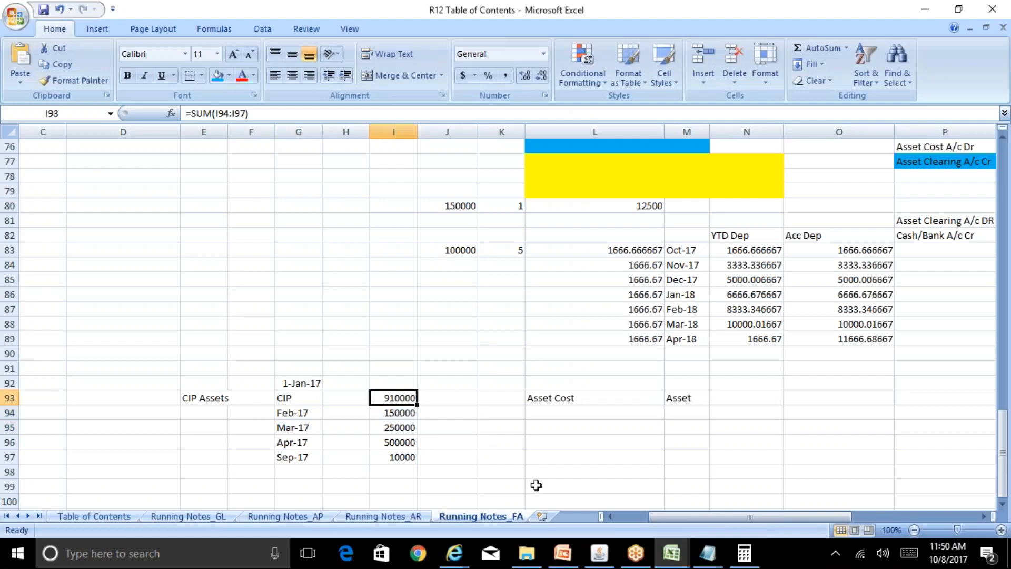
click(599, 553)
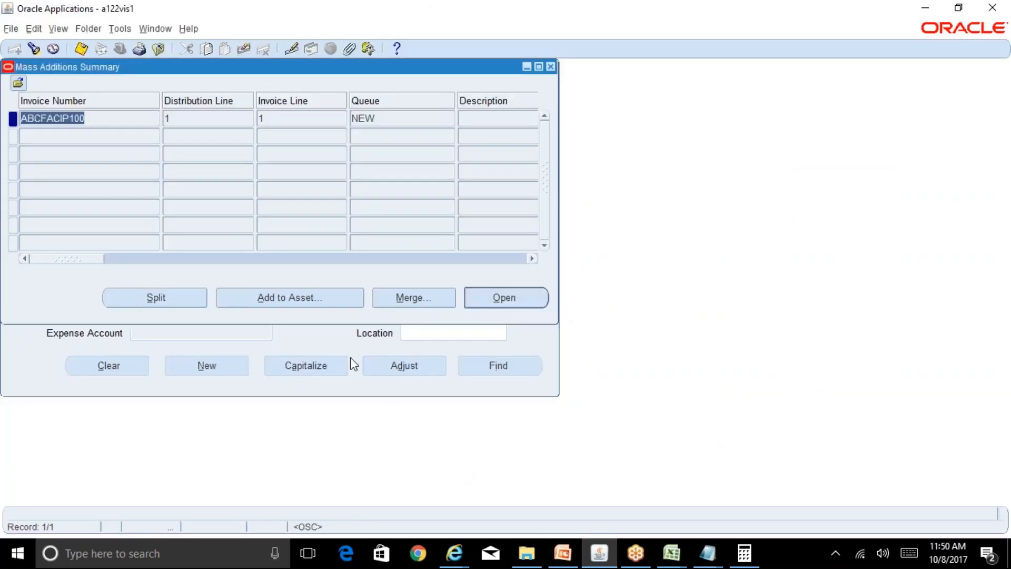
Start adding the ABCFACIP100 line to an asset and search for asset number 107574 copied from the Notepad note.
click(315, 302)
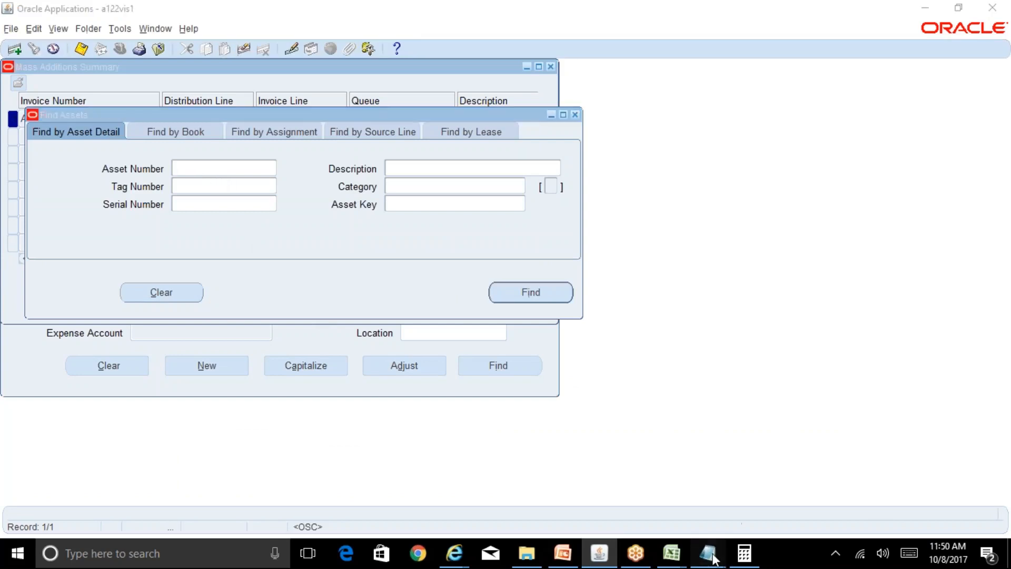
mouse_move(711, 550)
click(763, 503)
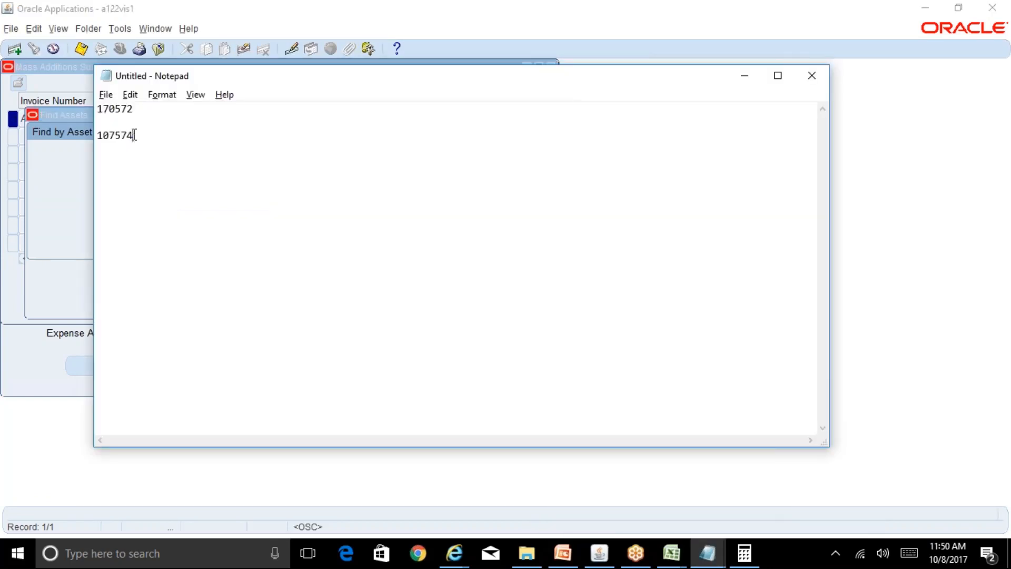
drag(134, 136, 97, 136)
key(ctrl+c)
key(alt+Tab)
key(ctrl+v)
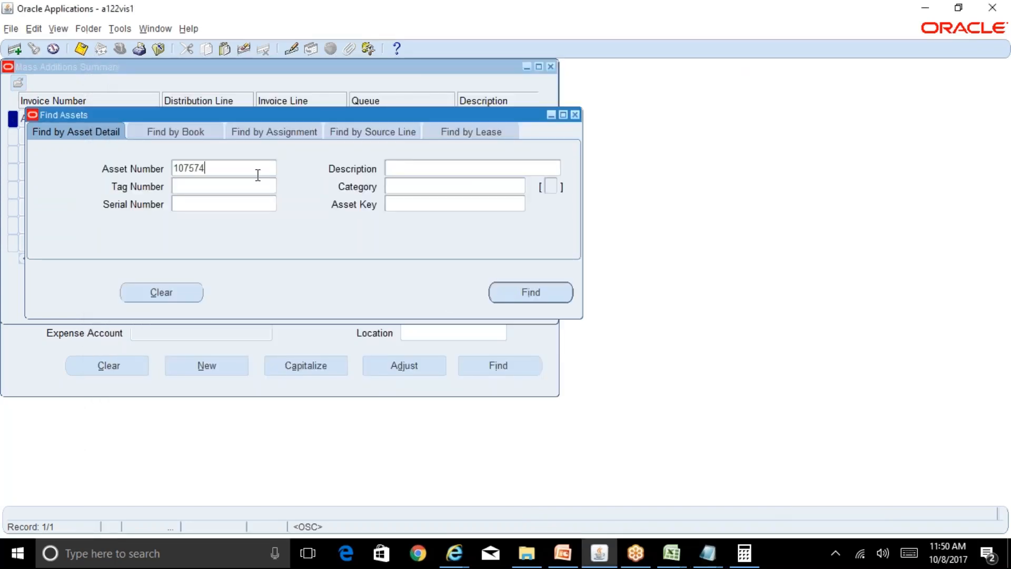
click(521, 292)
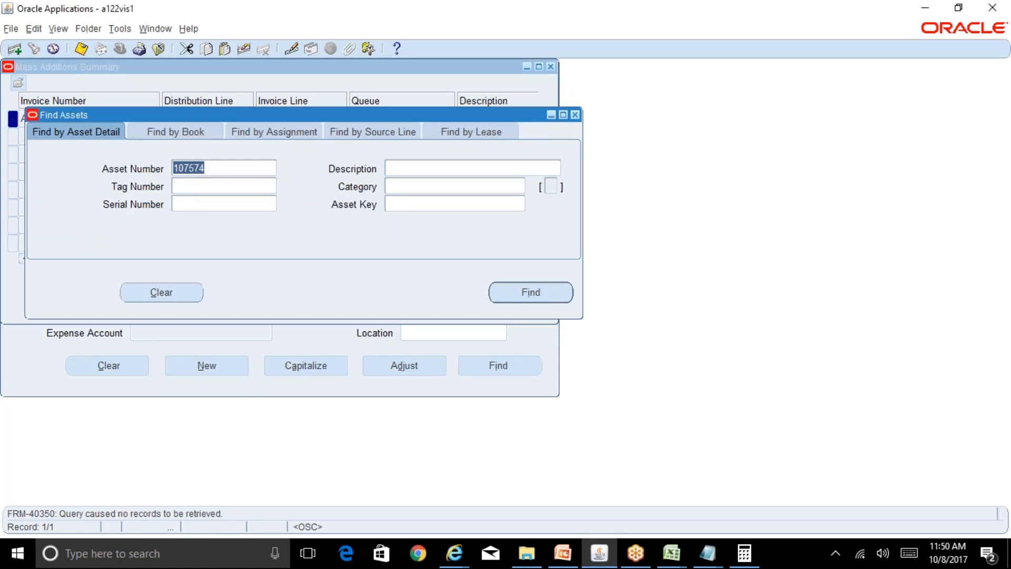
Compare the searched asset number with the Notepad note and correct it to 170574.
key(alt+Tab)
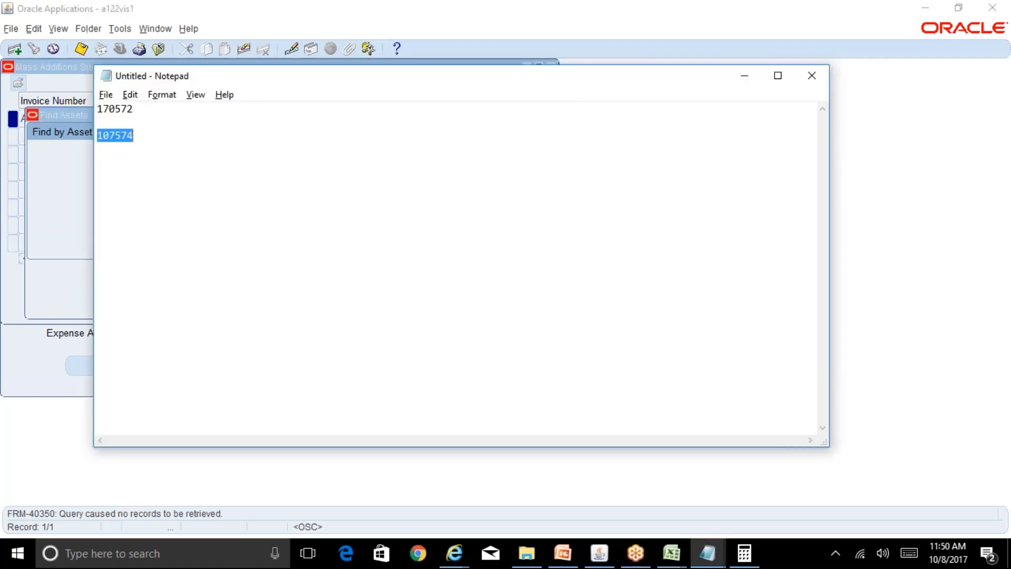
key(alt+Tab)
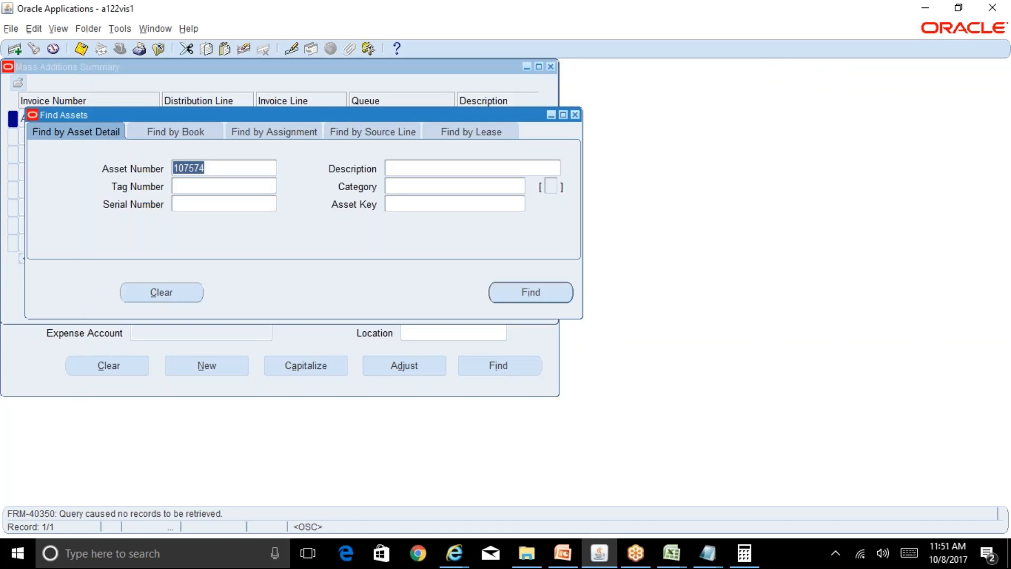
key(alt+Tab)
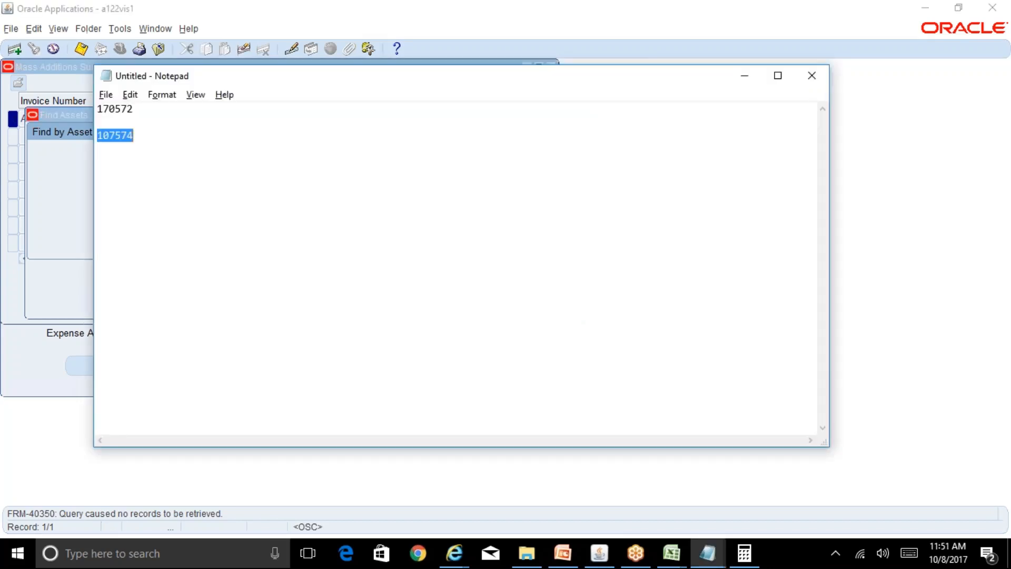
key(alt+Tab)
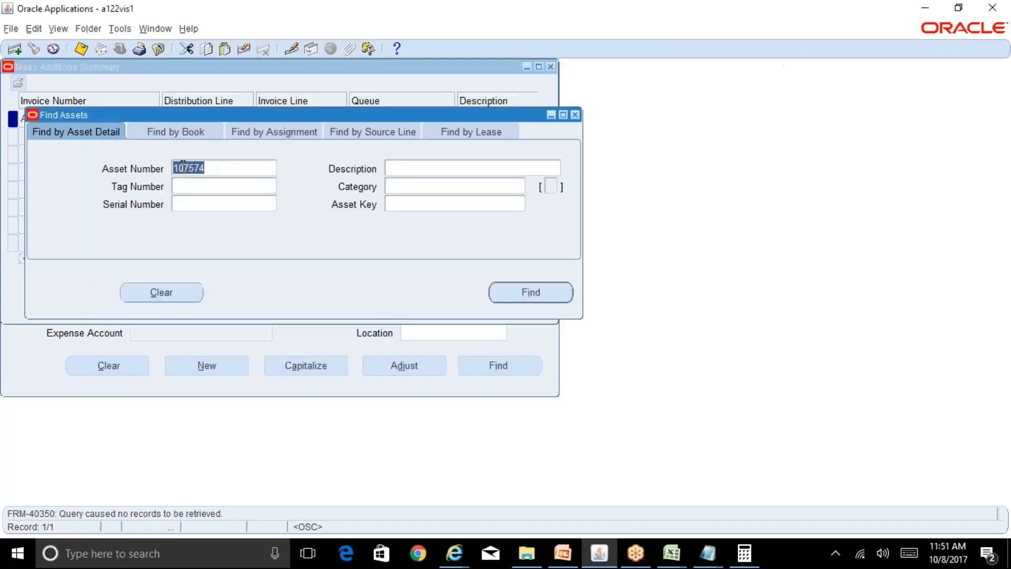
click(178, 168)
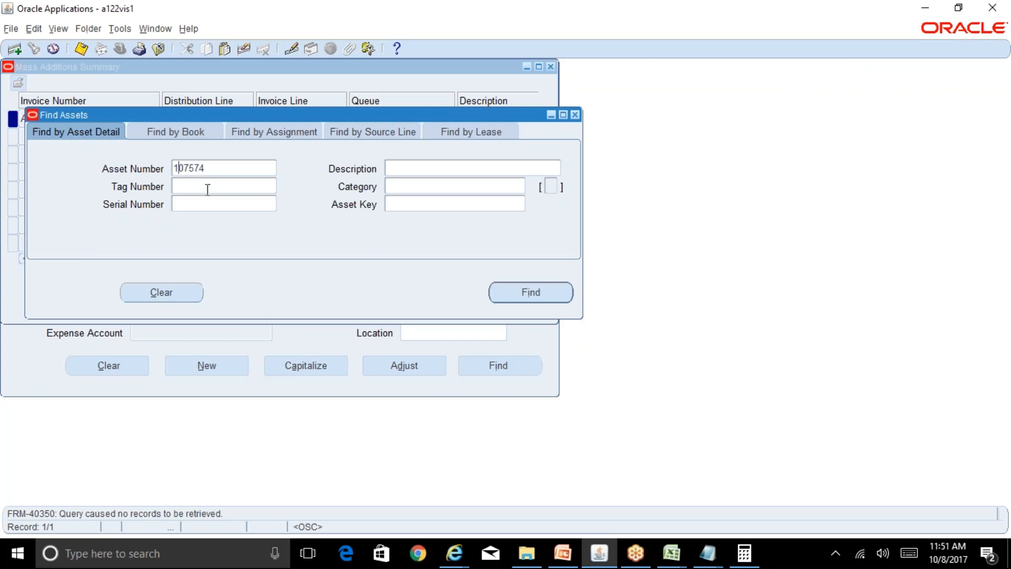
key(shift+Right)
key(shift+Right)
text(70)
Copy asset number 170574 over the incorrect 107574 in the Notepad note and return to the asset search.
drag(211, 167, 159, 166)
key(ctrl+c)
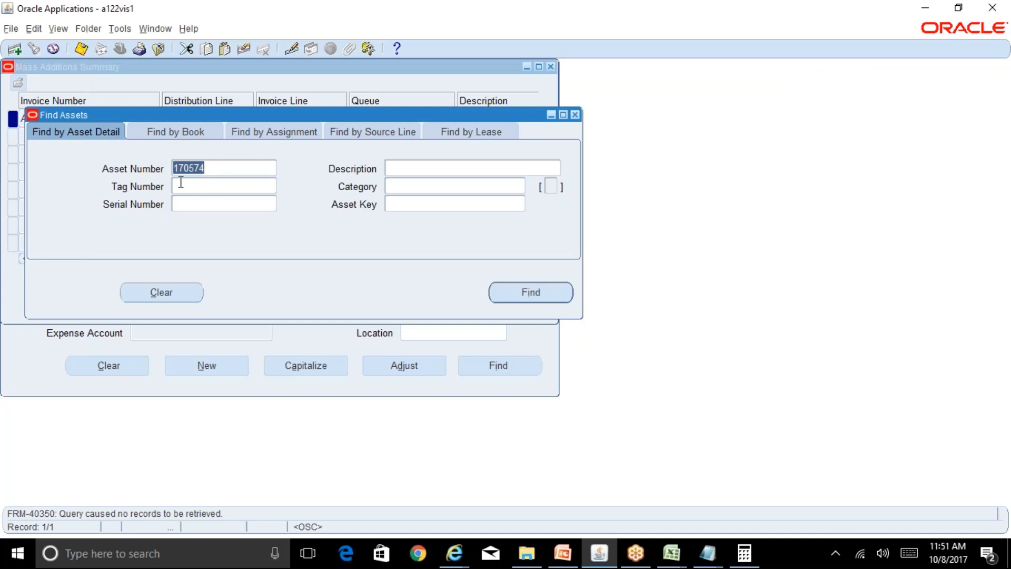
key(alt+Tab)
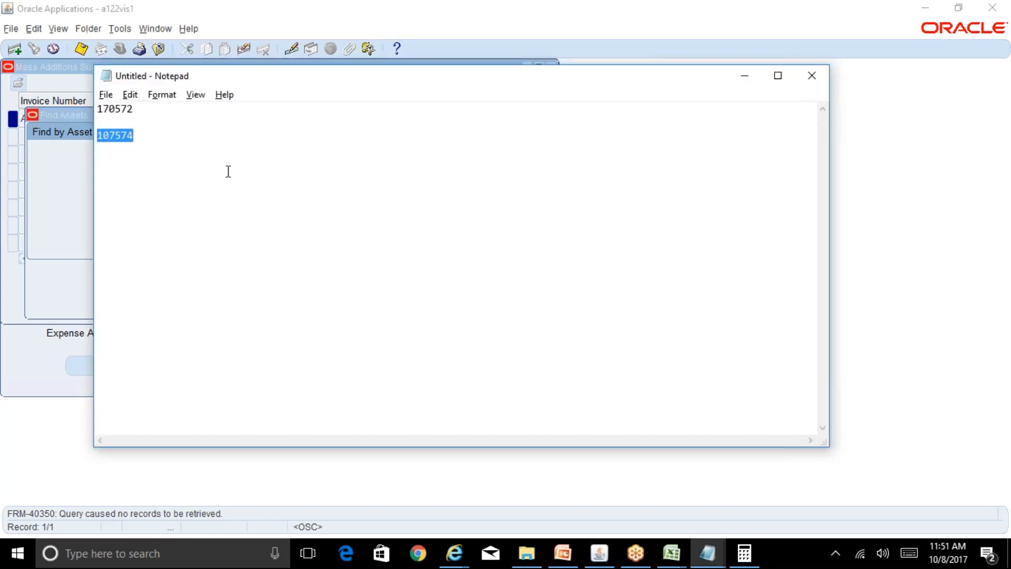
key(ctrl+v)
key(alt+Tab)
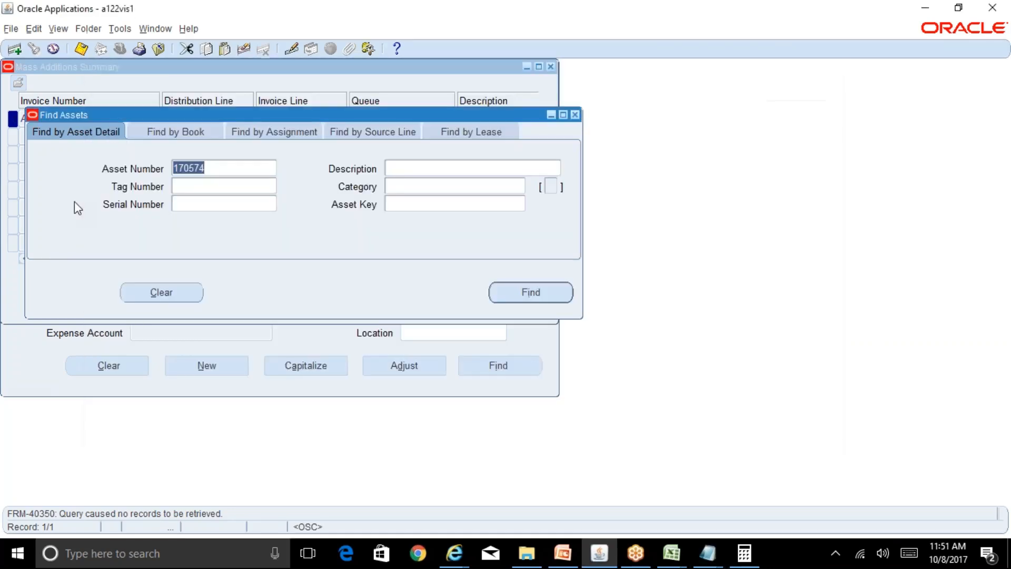
Find asset 170574, add the invoice line to it and close the mass additions summary.
click(537, 300)
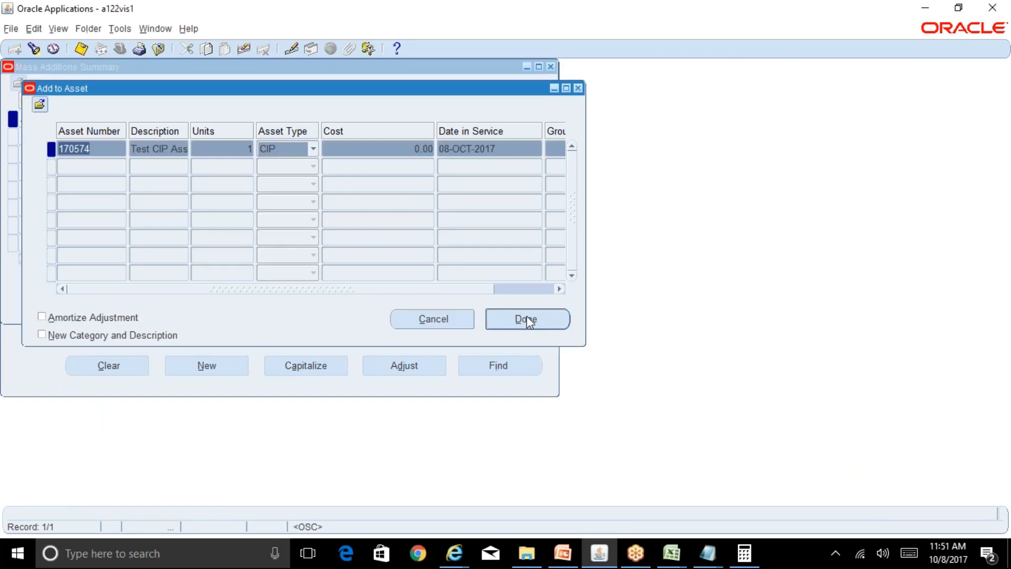
click(527, 320)
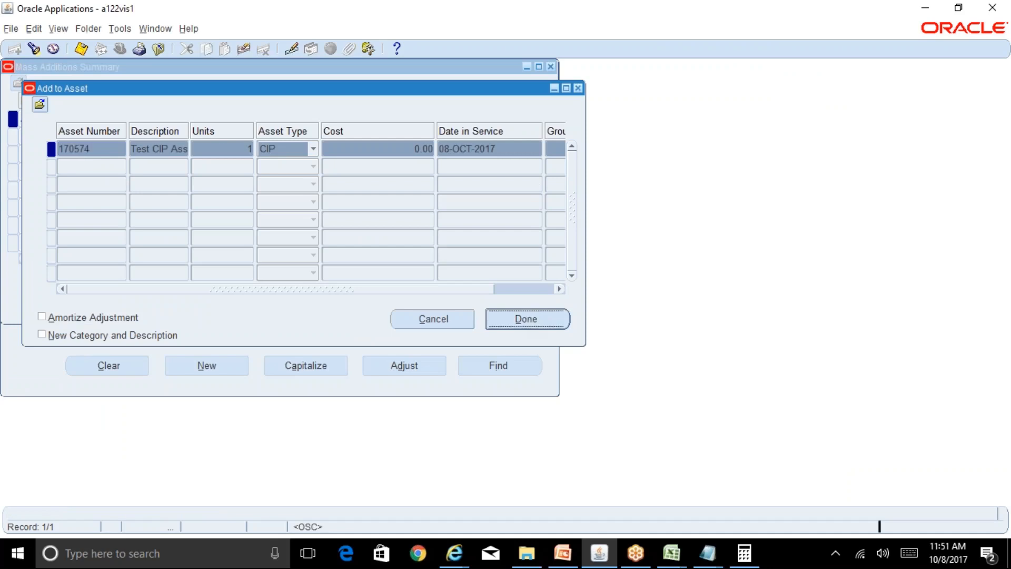
click(551, 67)
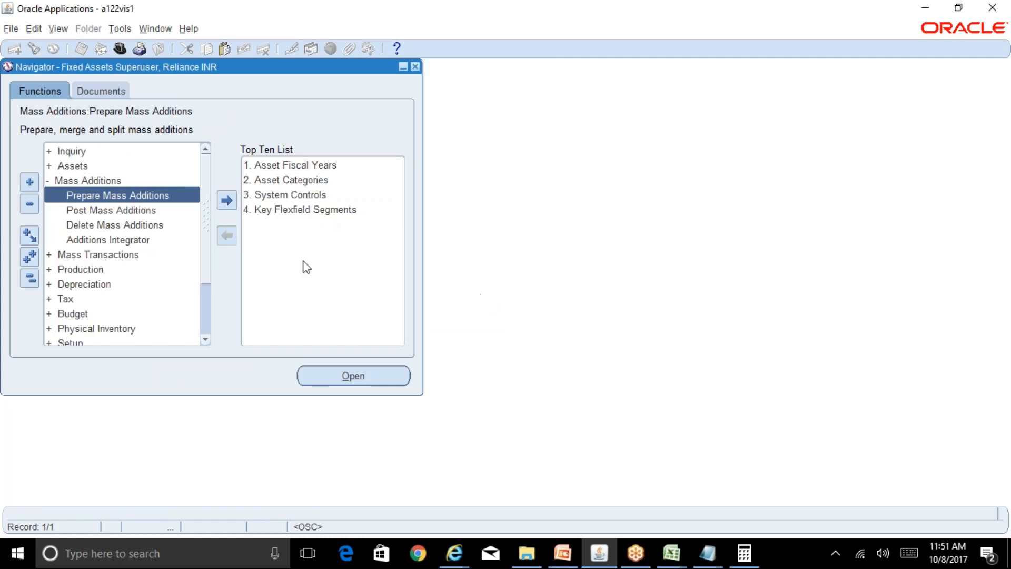
click(30, 279)
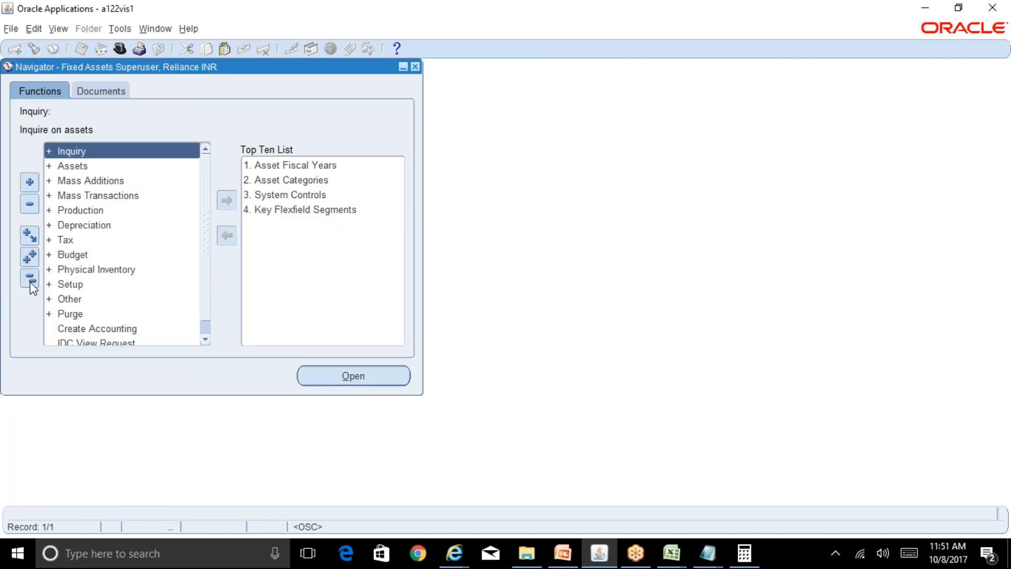
double_click(94, 167)
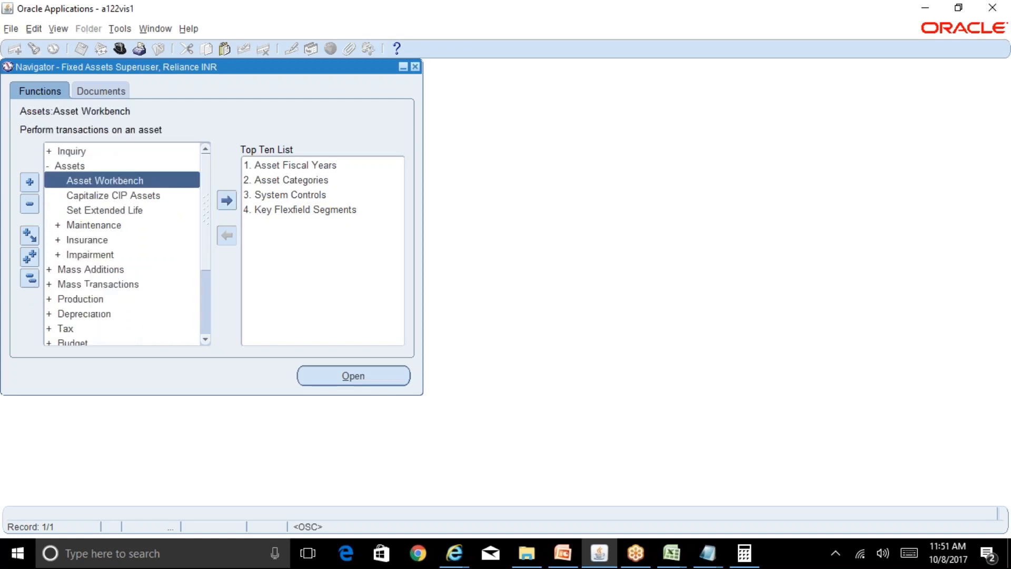
click(119, 196)
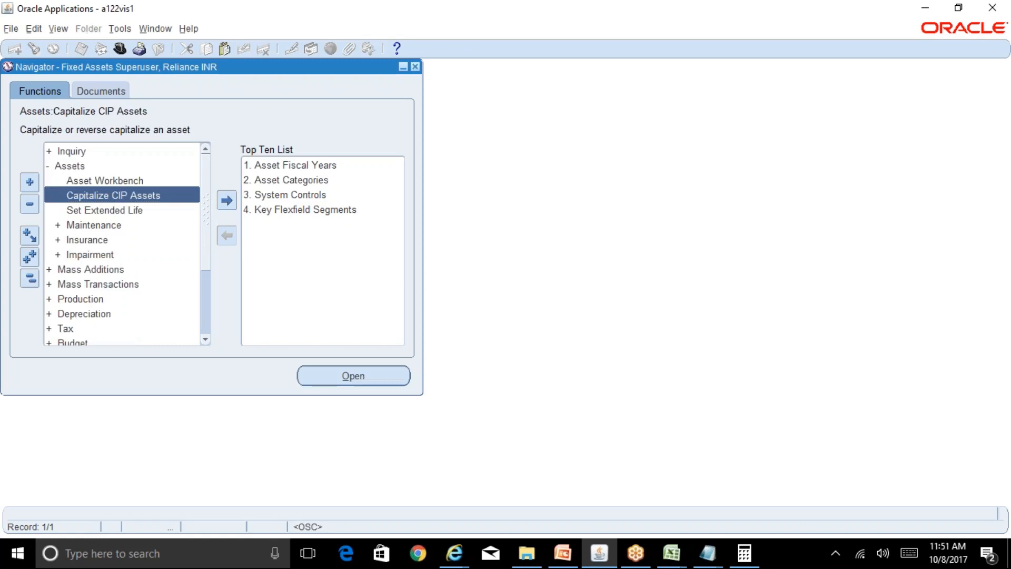
click(33, 278)
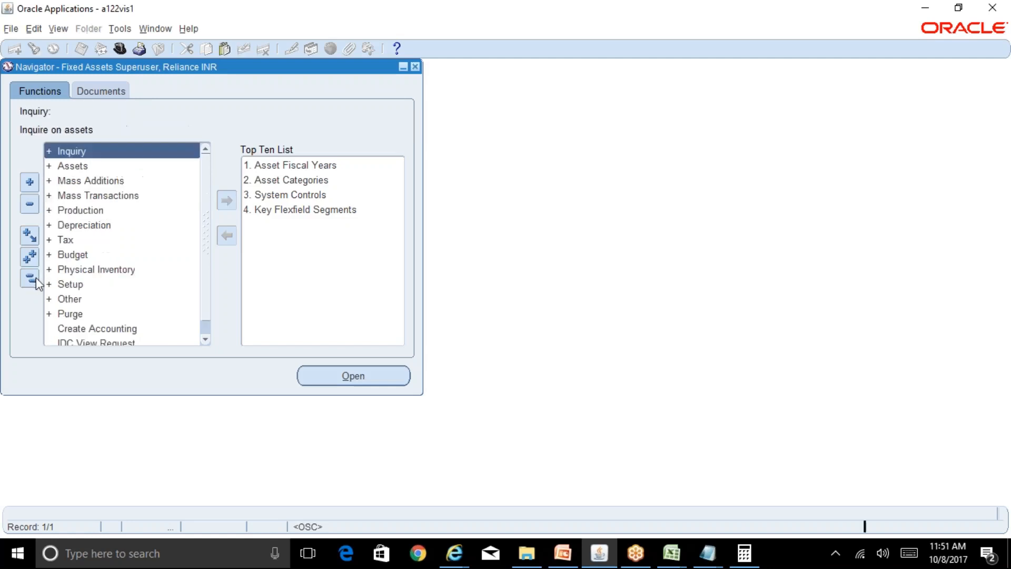
double_click(118, 183)
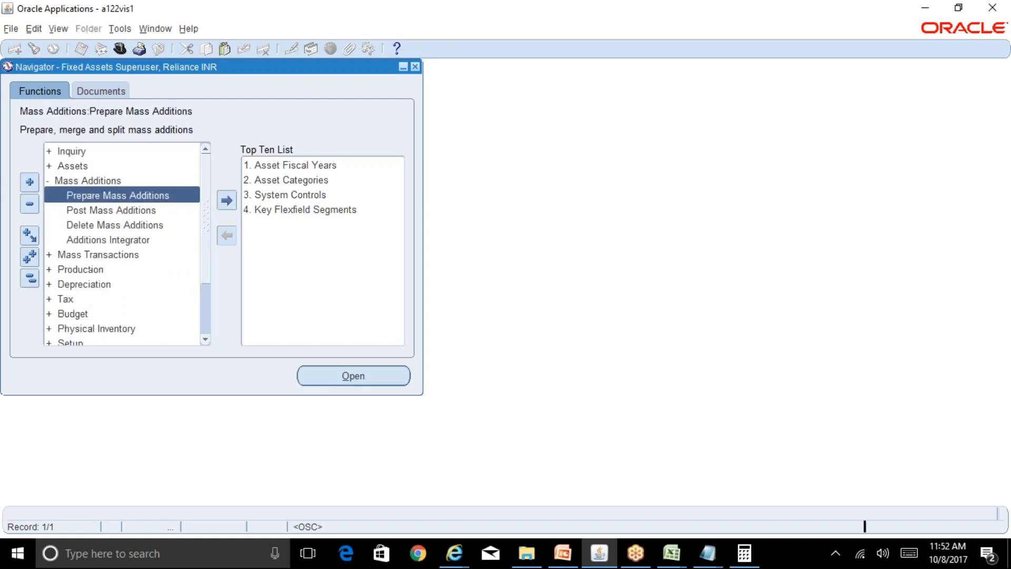
click(82, 179)
double_click(82, 179)
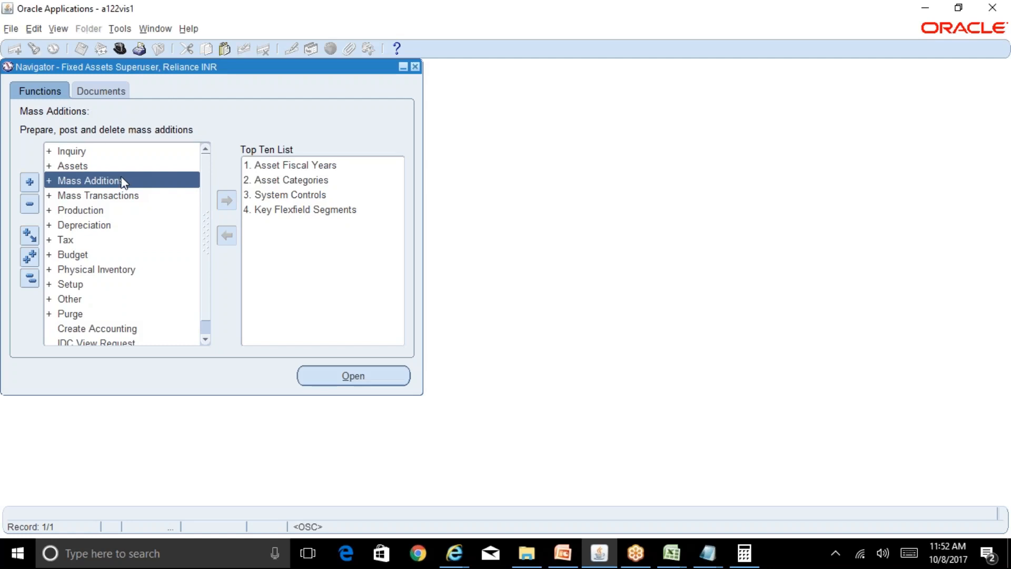
Open Capitalize CIP Assets and find CIP asset 170574 in the RELIANCE CORP book.
double_click(88, 166)
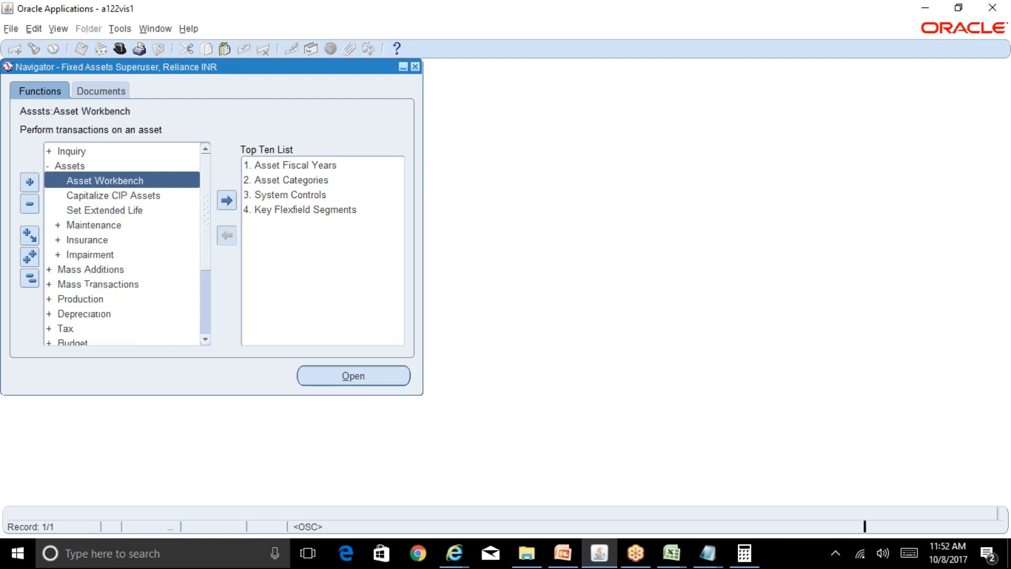
double_click(122, 196)
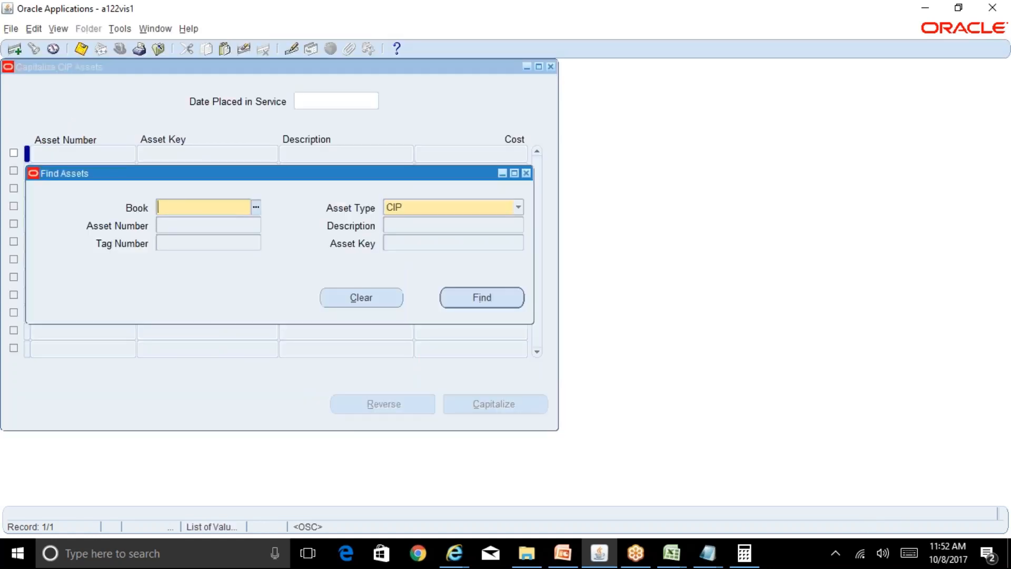
text(REL)
key(Tab)
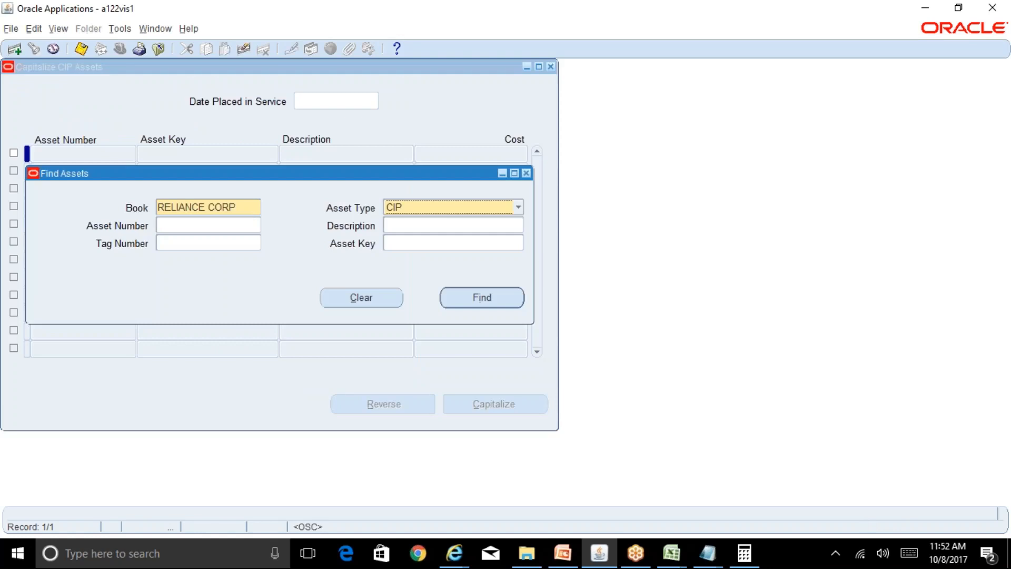
click(205, 226)
text(170574)
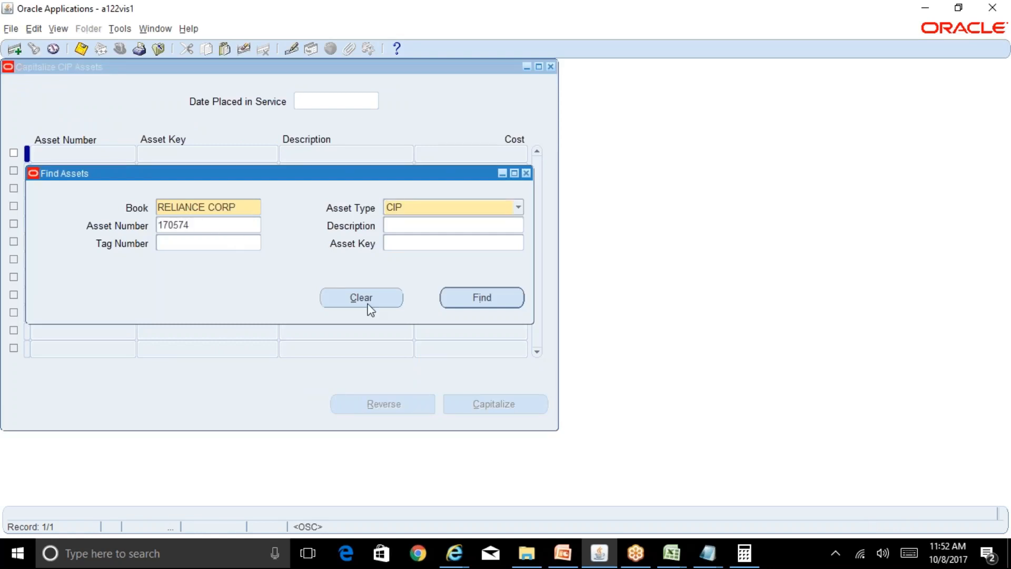
click(470, 297)
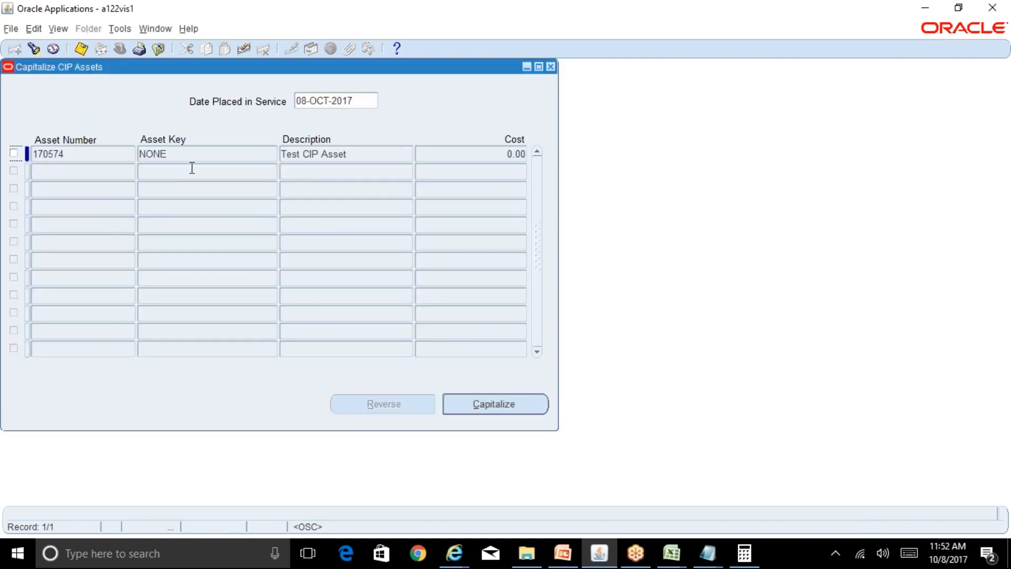
Capitalize asset 170574 with the 08-OCT-2017 date placed in service and close the capitalization forms.
click(14, 154)
click(479, 406)
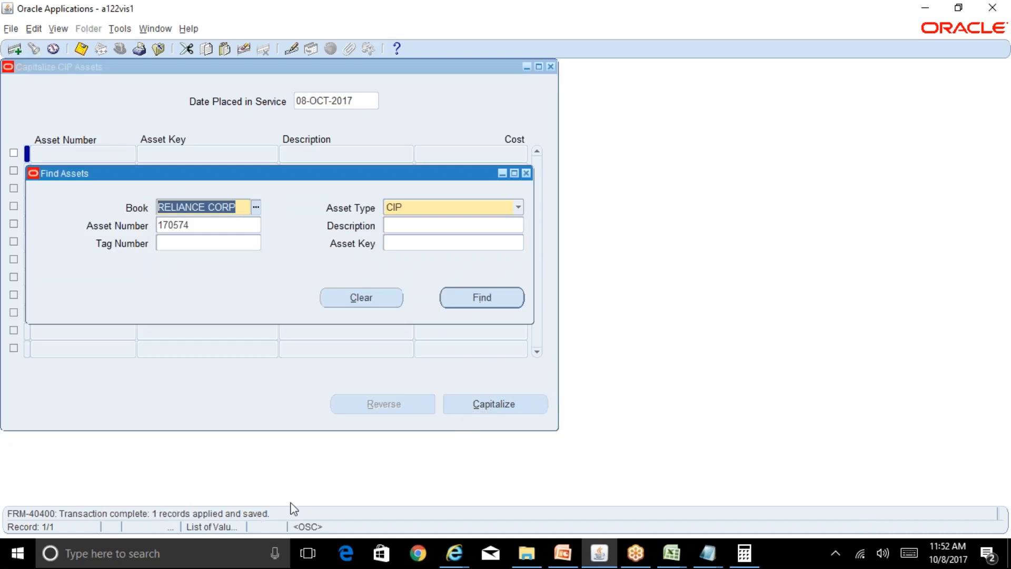
click(527, 174)
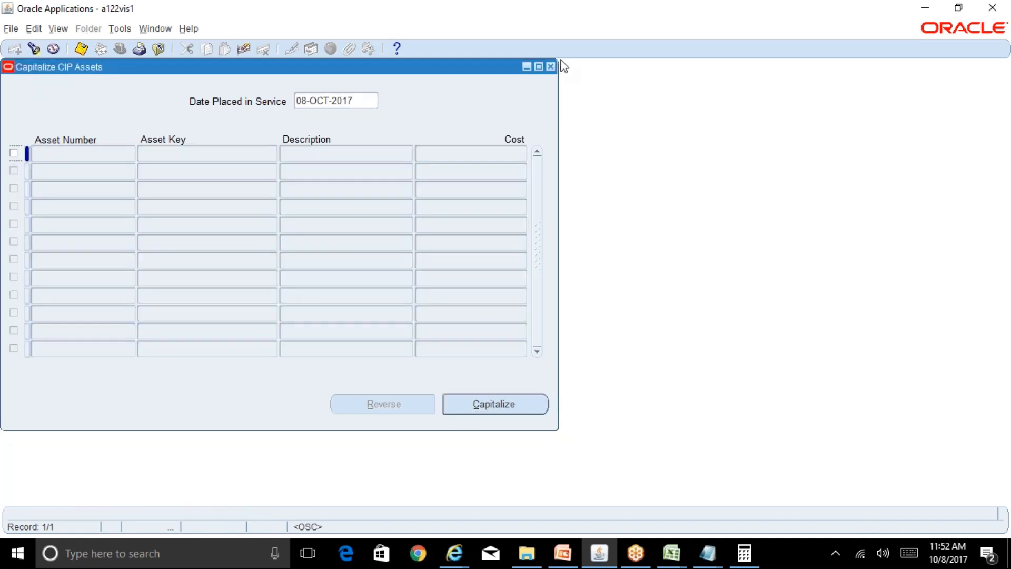
click(551, 67)
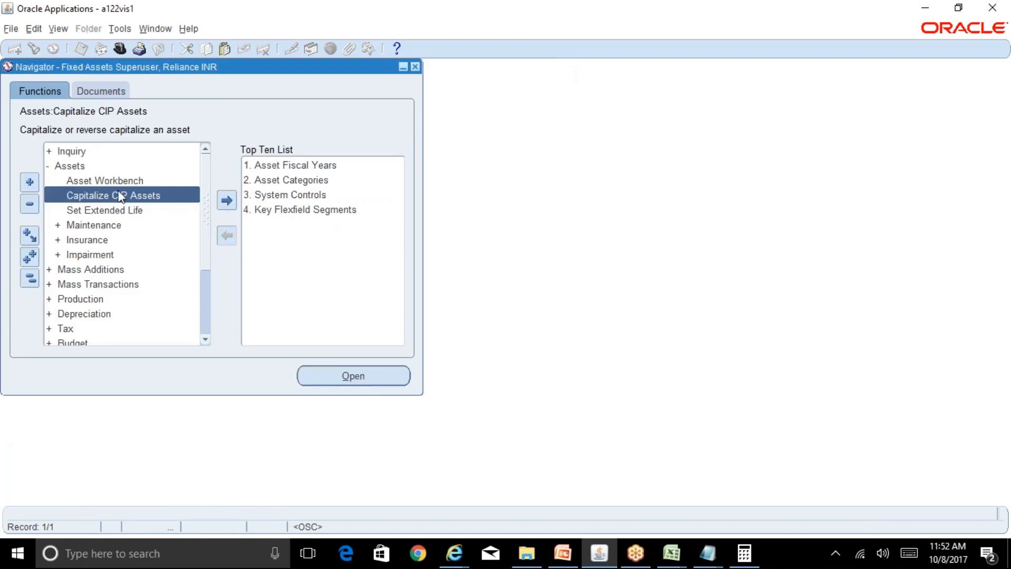
Find asset 170574 in the Asset Workbench and review its financial information.
click(161, 180)
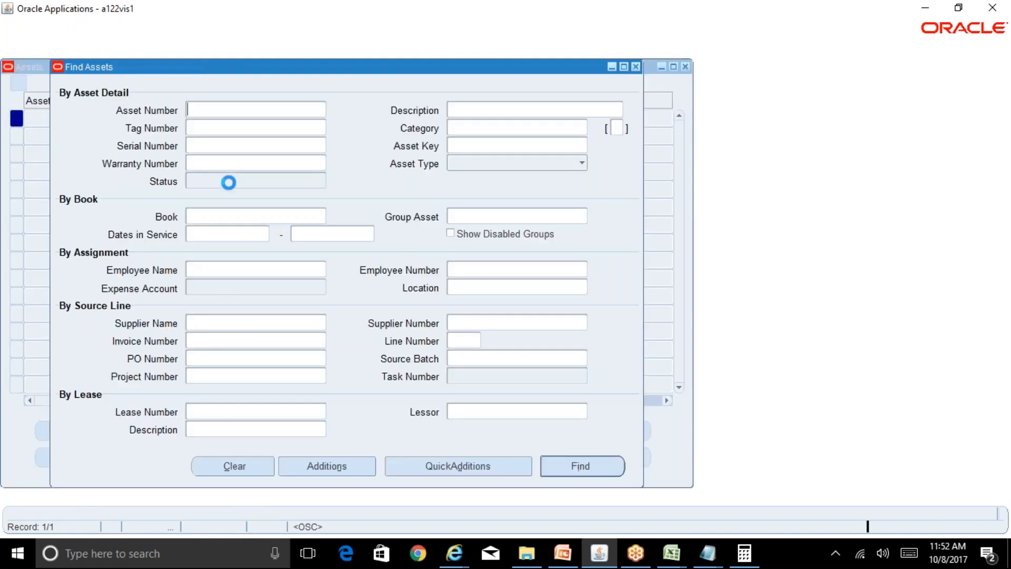
text(170574)
key(Tab)
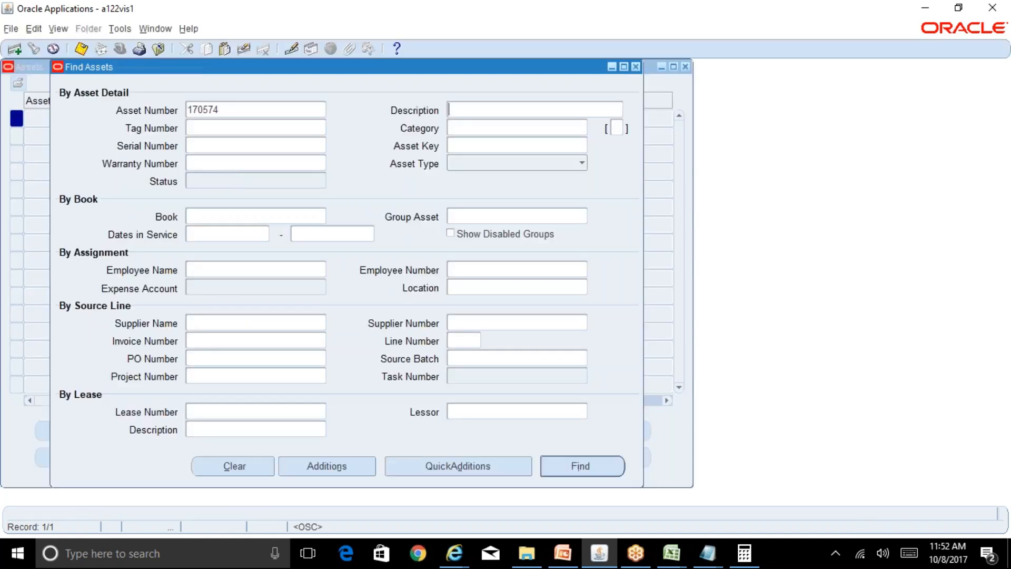
key(Return)
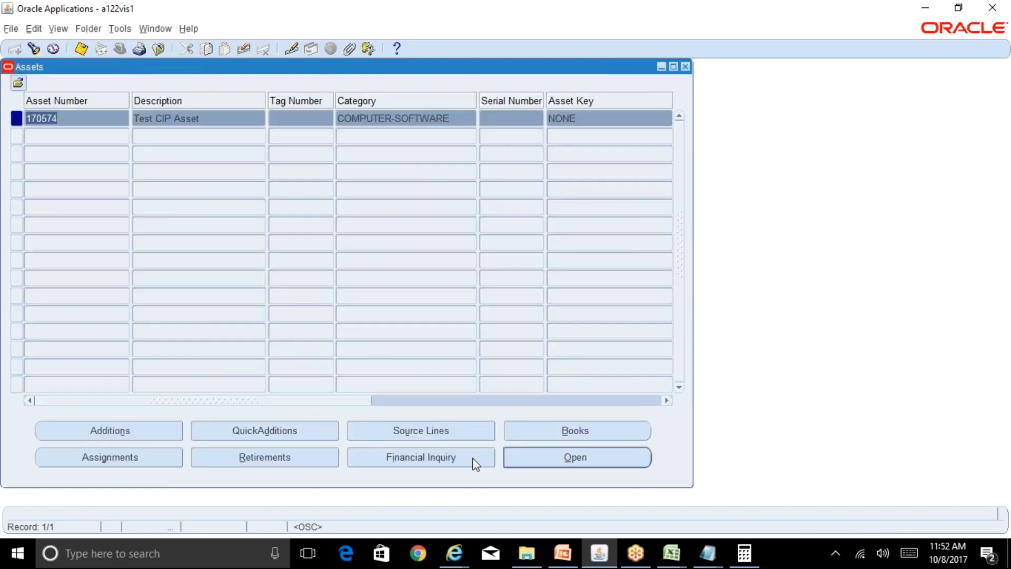
click(473, 457)
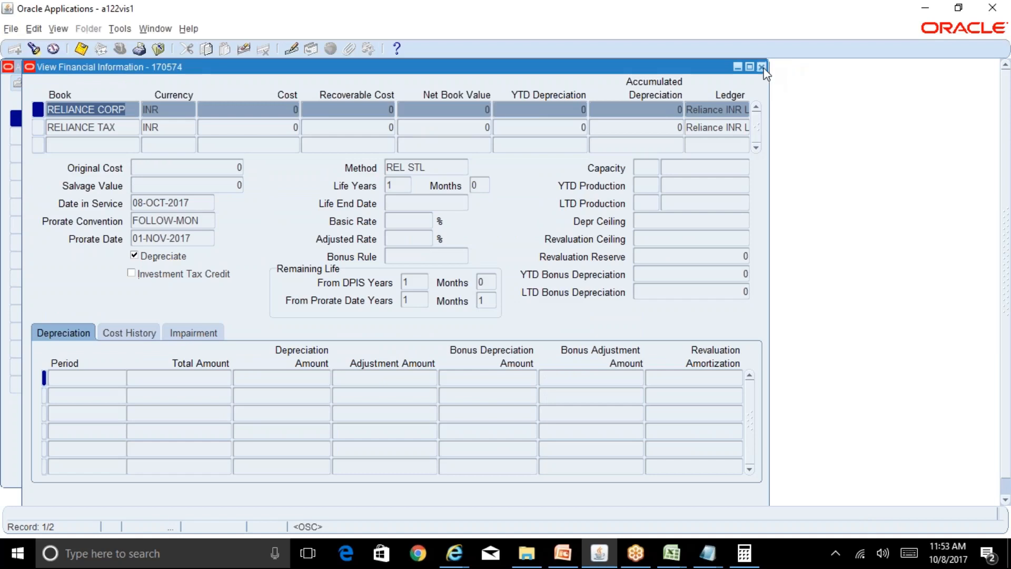
click(762, 67)
Check the source lines of asset 170574, then close the Asset Workbench.
click(370, 430)
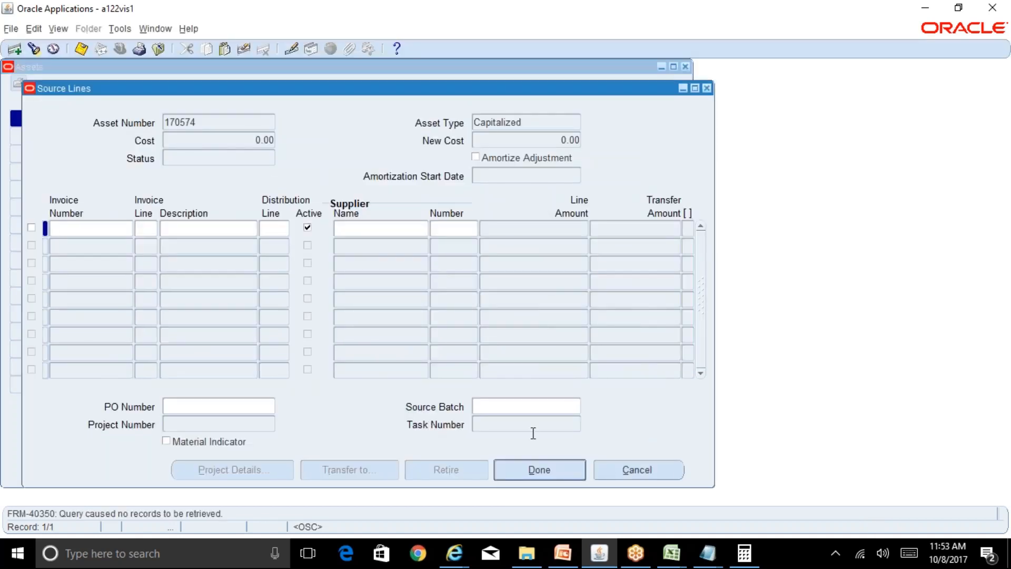
click(628, 473)
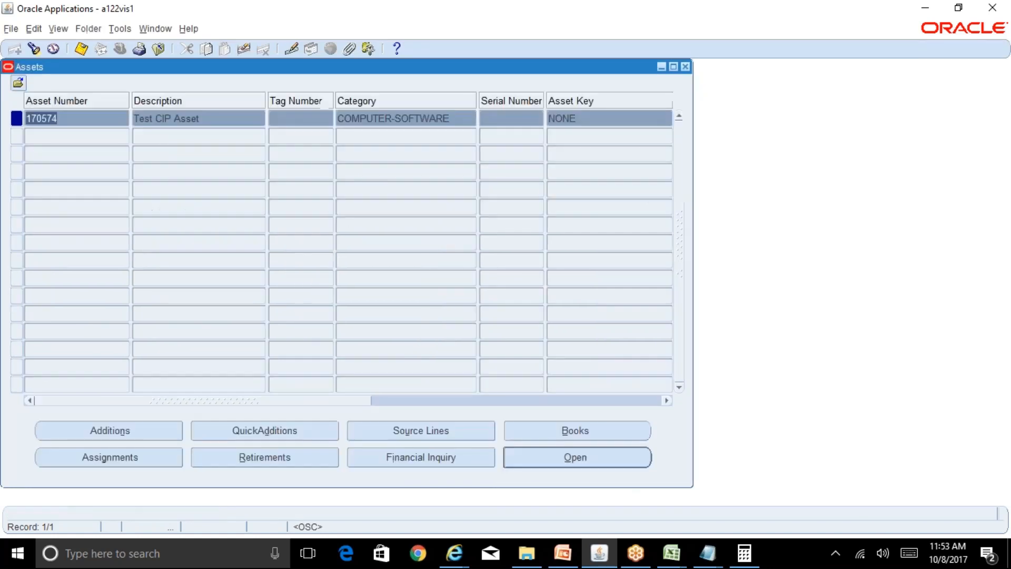
click(686, 67)
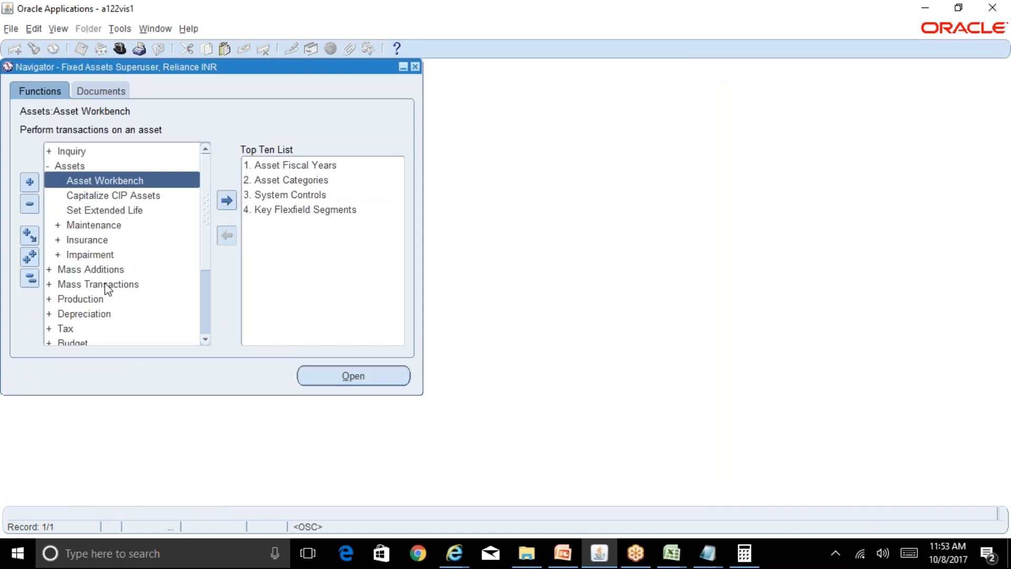
Open Prepare Mass Additions and search for invoice number ABCFA100.
click(30, 278)
double_click(98, 182)
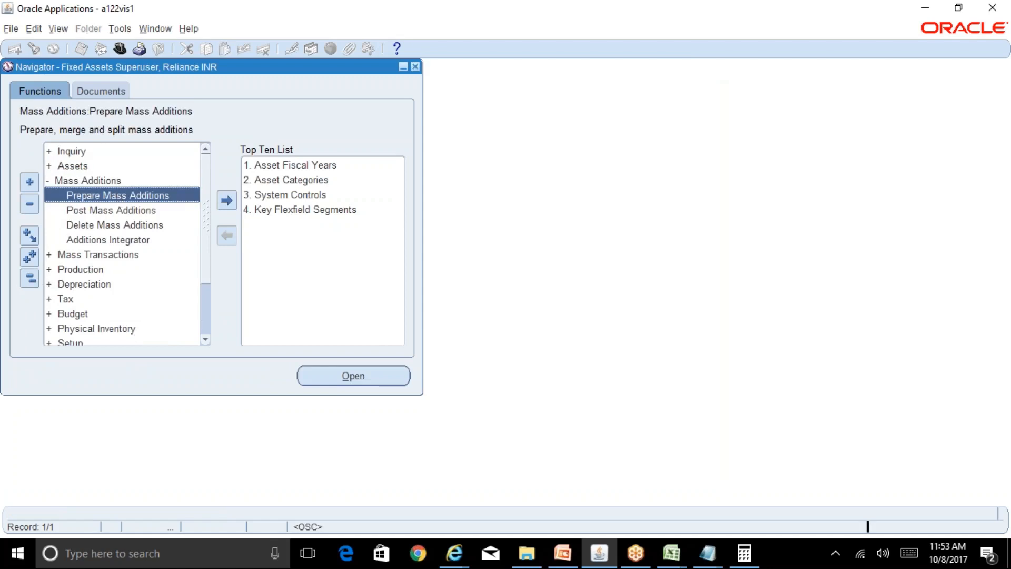
double_click(119, 195)
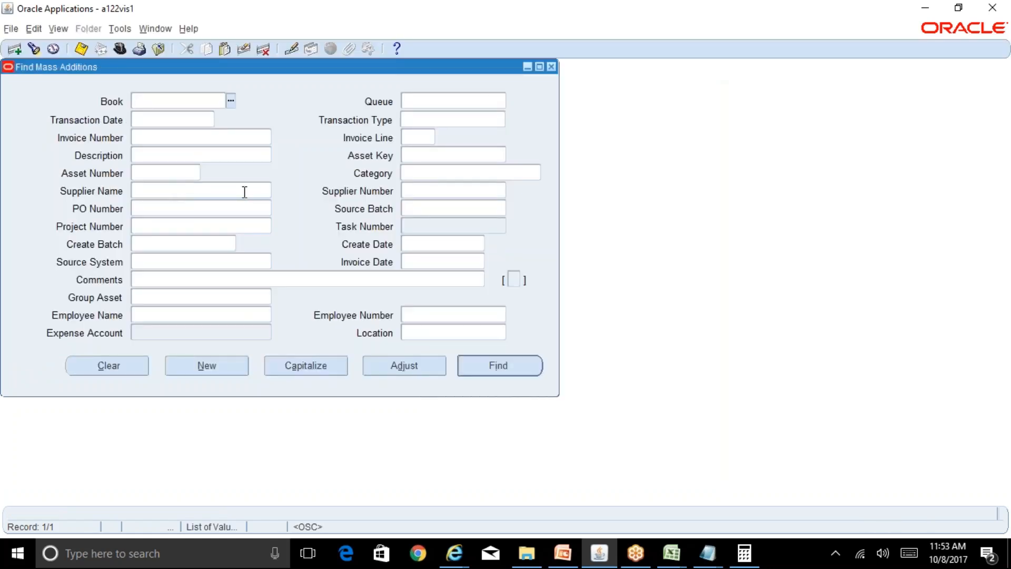
click(168, 139)
text(ABCF)
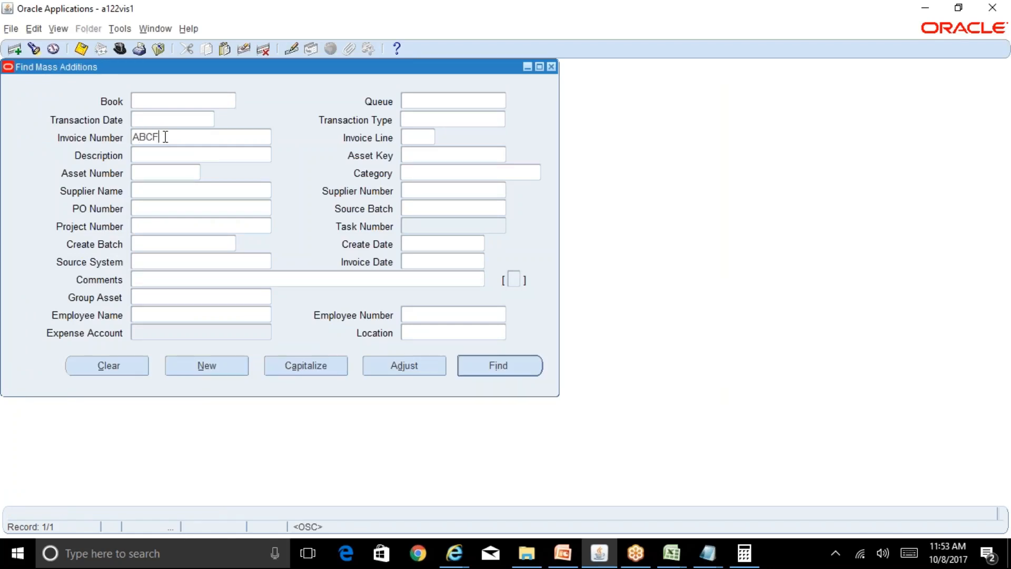
text(A100)
key(Tab)
key(Return)
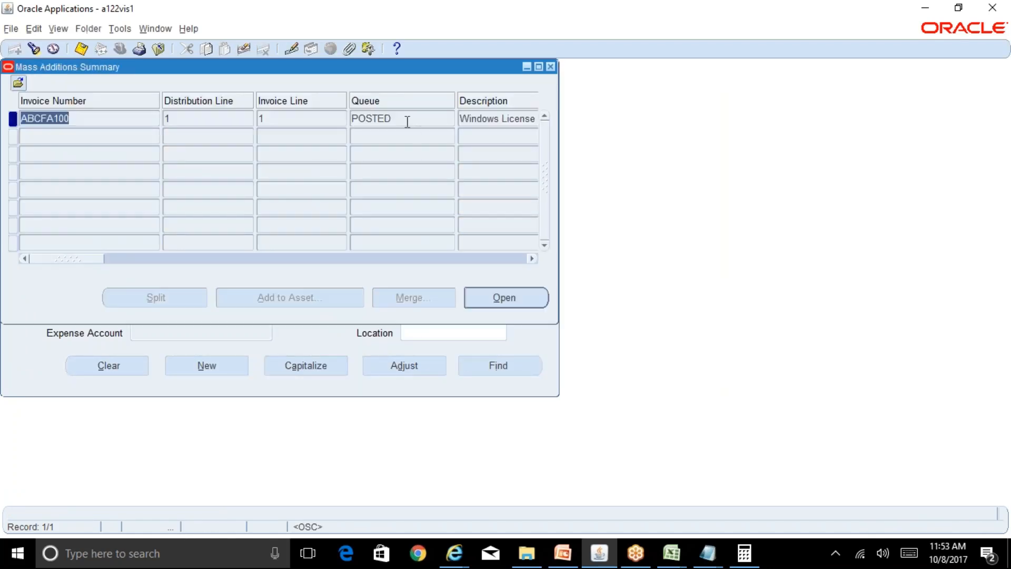
Correct the searched invoice number to ABCFACIP100, run the search and open the invoice's mass addition line.
click(34, 49)
key(Right)
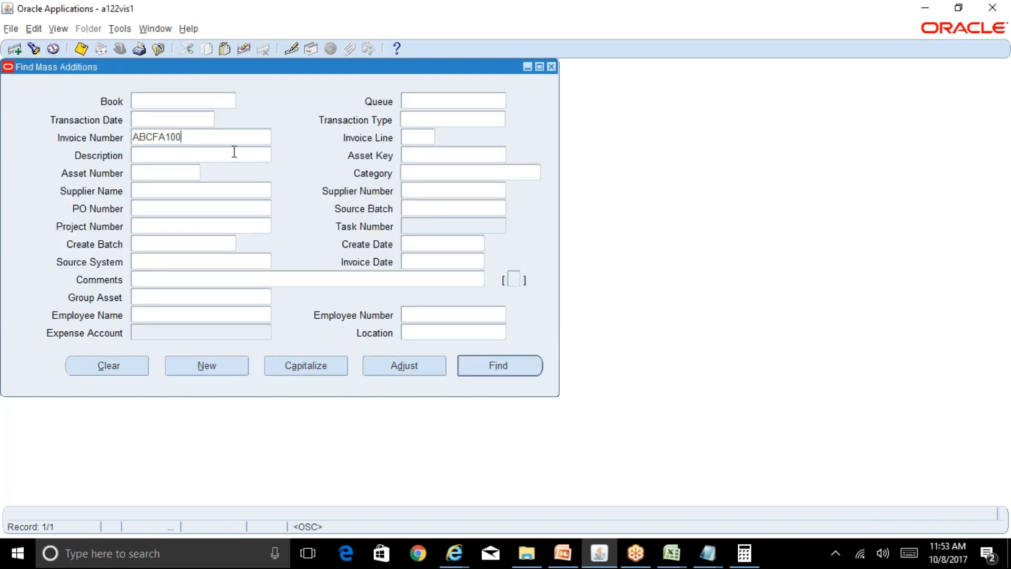
key(Left)
key(Left)
key(Left)
text(CIP)
key(Tab)
click(506, 374)
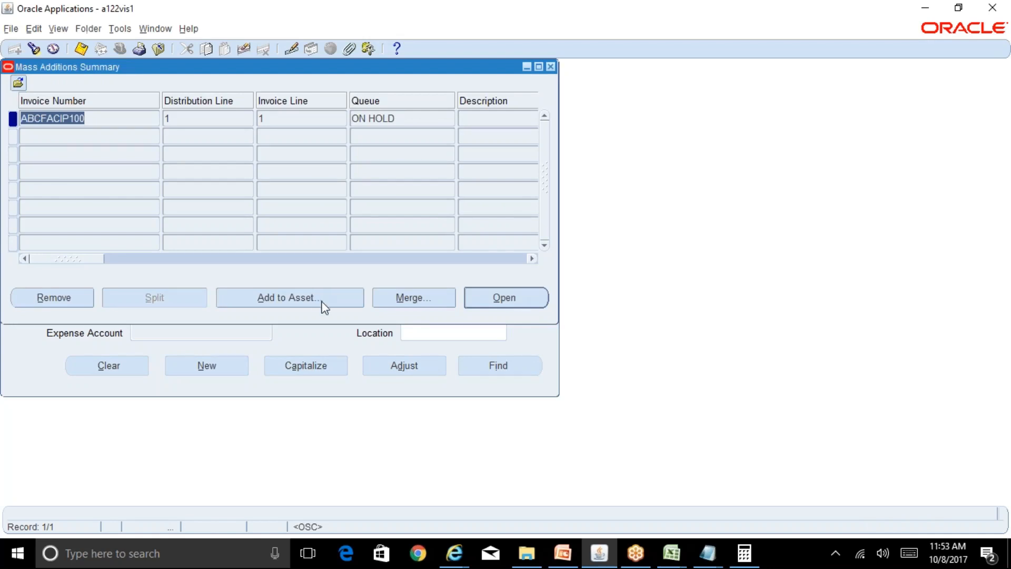
click(544, 298)
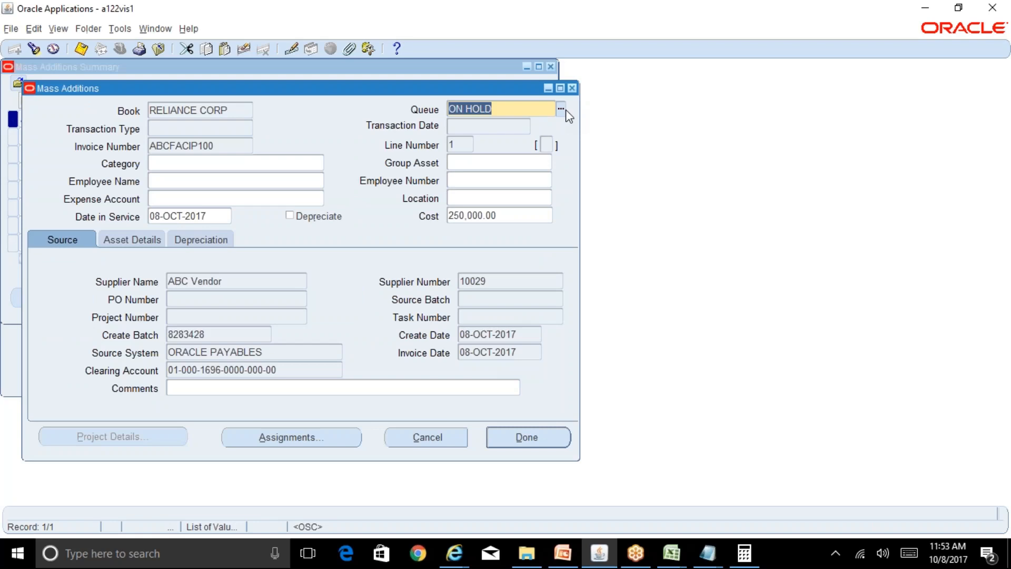
Review the source, asset details and depreciation information of the ABCFACIP100 mass addition line.
click(153, 240)
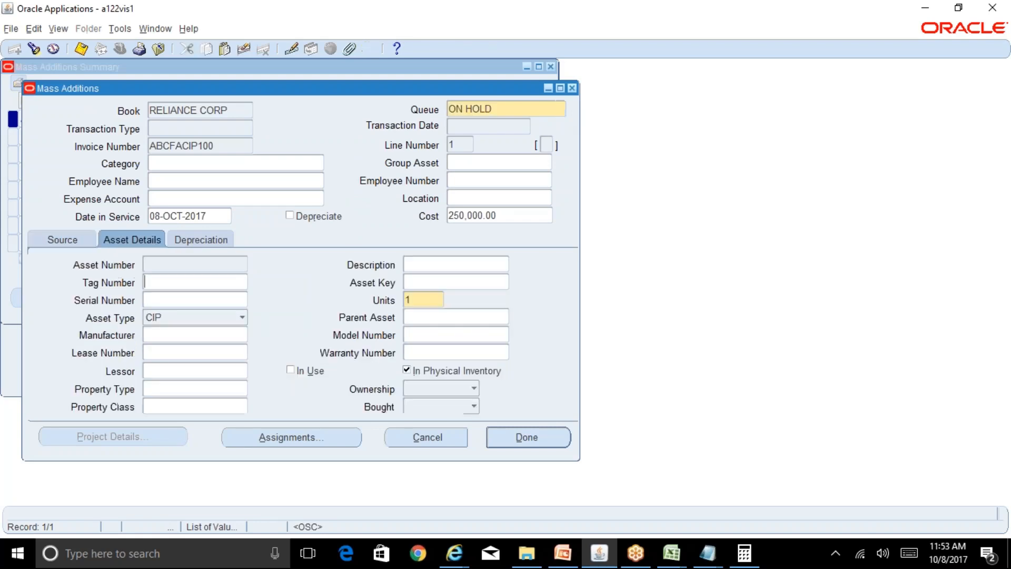
click(72, 243)
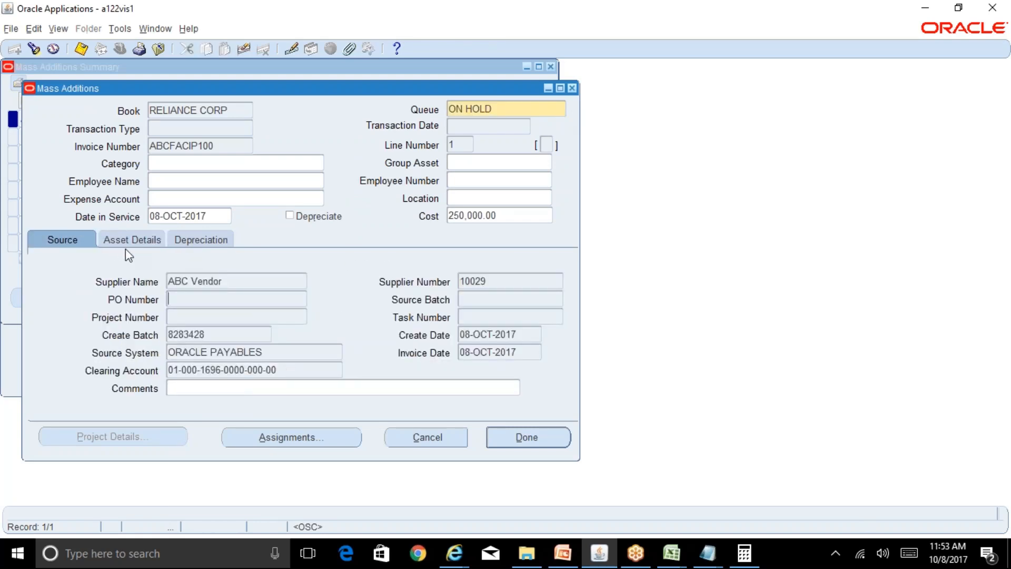
click(201, 237)
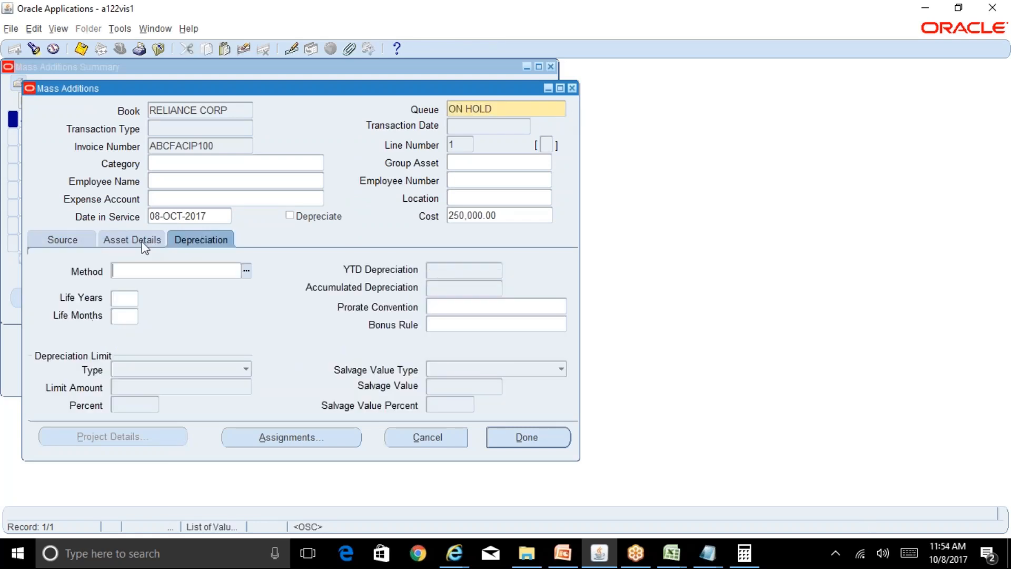
click(62, 240)
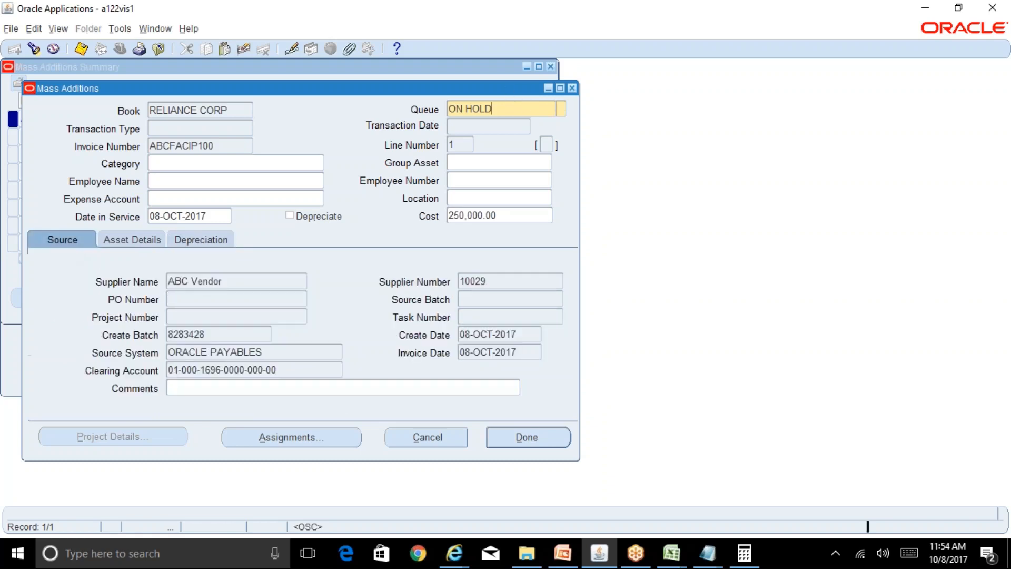
Set the queue of the ABCFACIP100 line to Post.
click(559, 109)
click(562, 109)
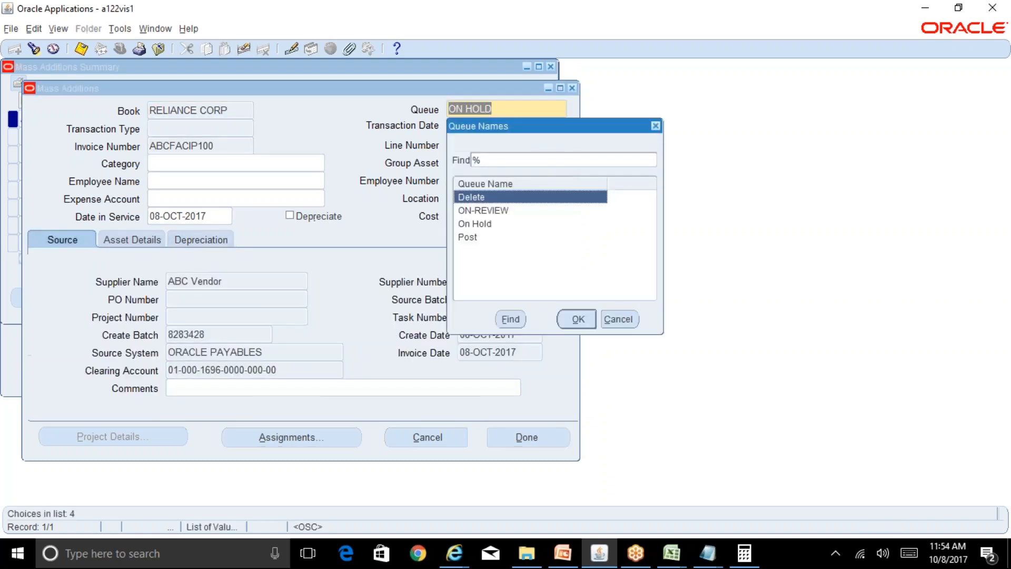
key(Down)
key(Down)
key(Down)
key(Return)
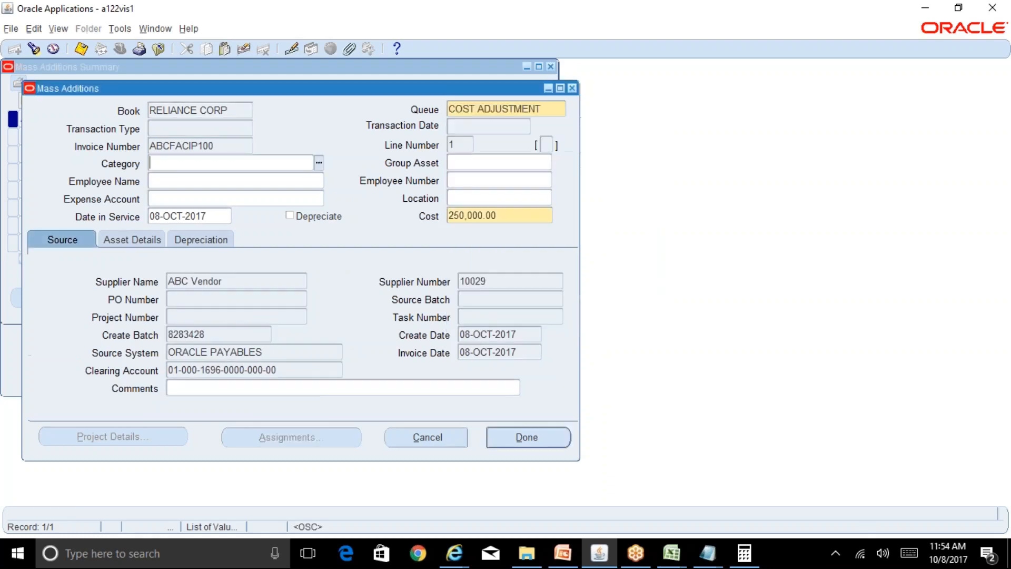
Start the line's expense account with company 01 and department 000.
click(195, 200)
click(318, 200)
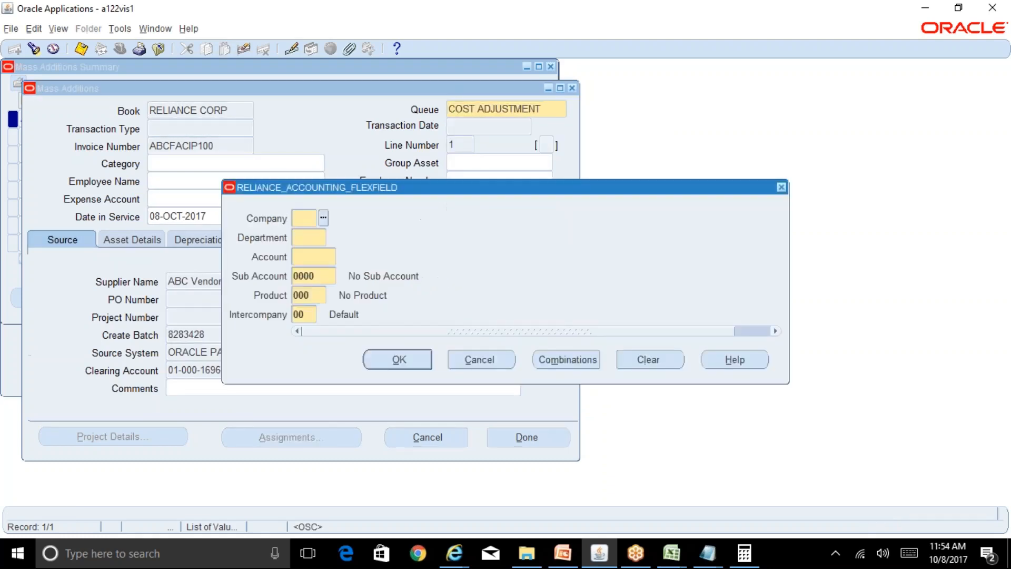
text(01000)
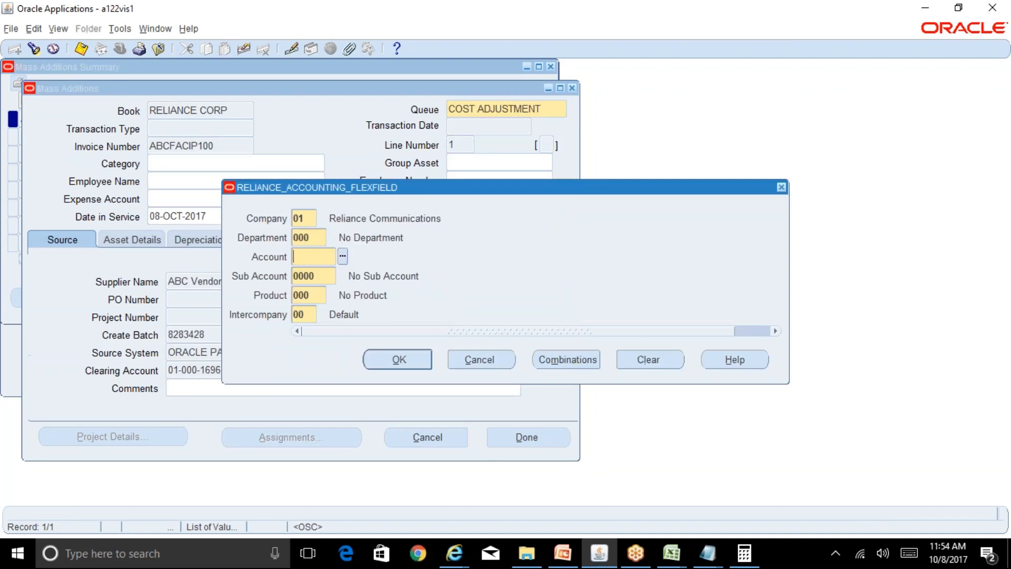
key(ctrl+l)
click(241, 129)
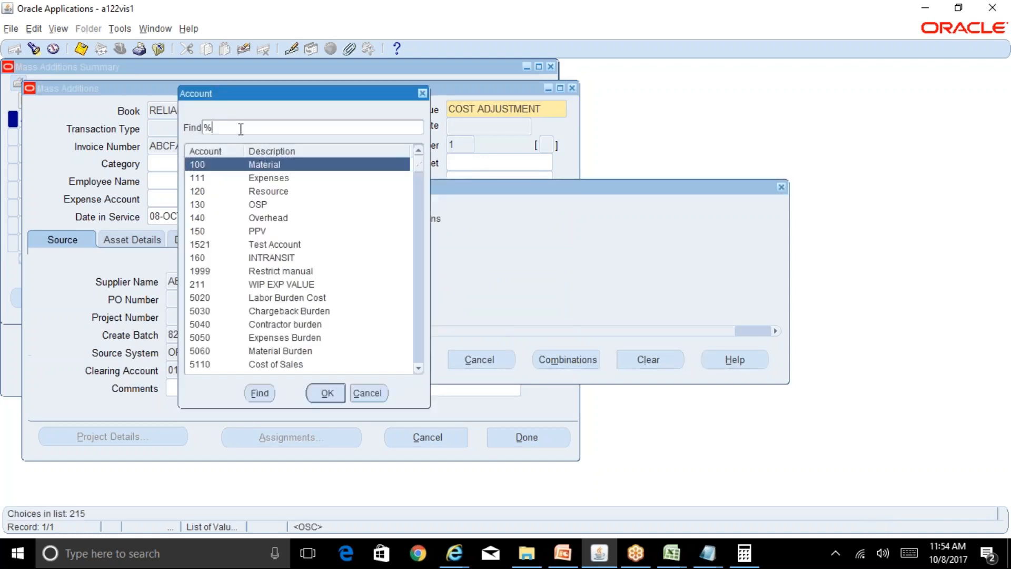
text(75%)
click(259, 393)
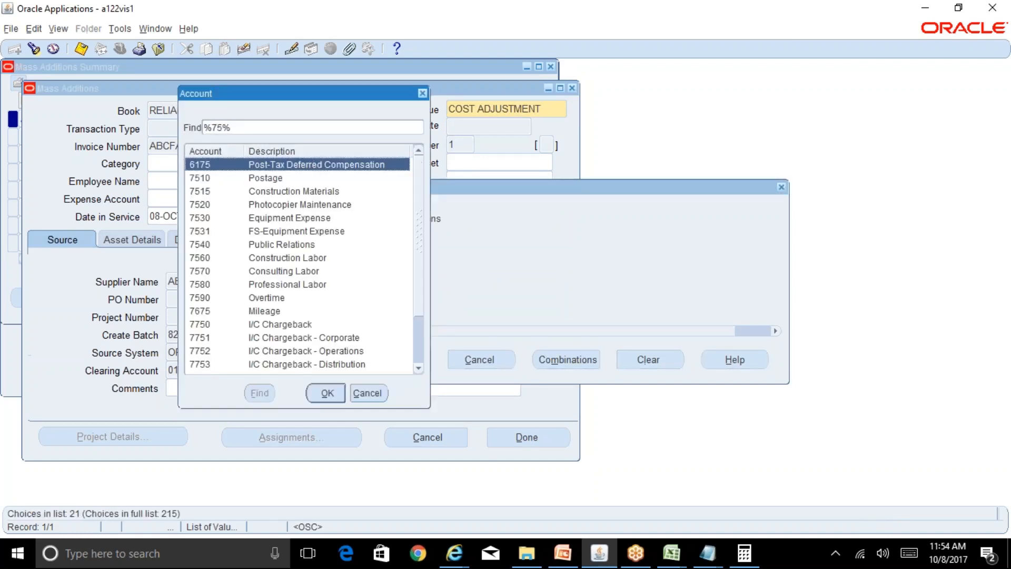
key(Down)
key(Down)
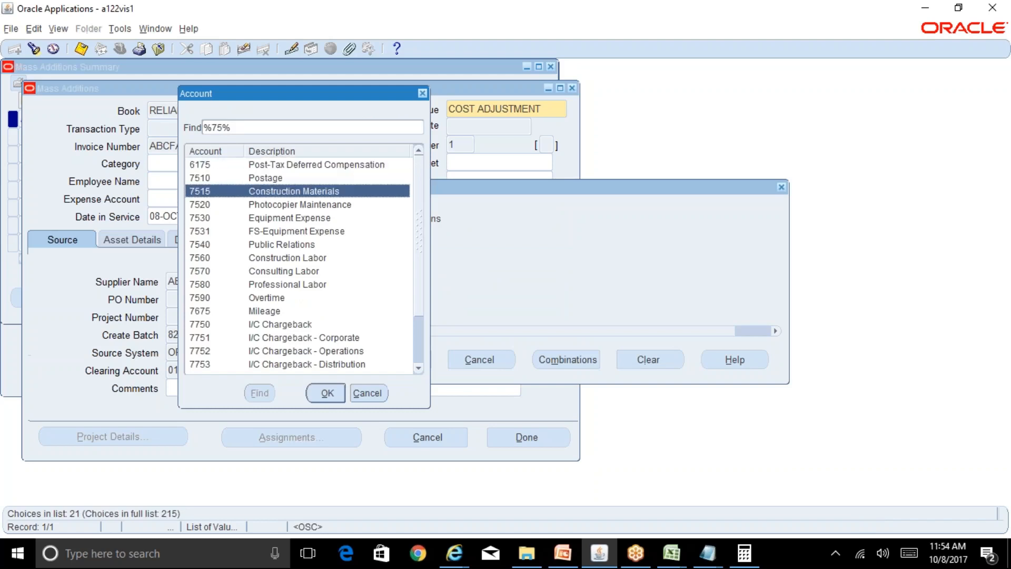
Switch to the BR100_Financials_FA workbook in Excel and look up the RELIANCE CORP depreciation expense account on sheet FA-15.
click(683, 562)
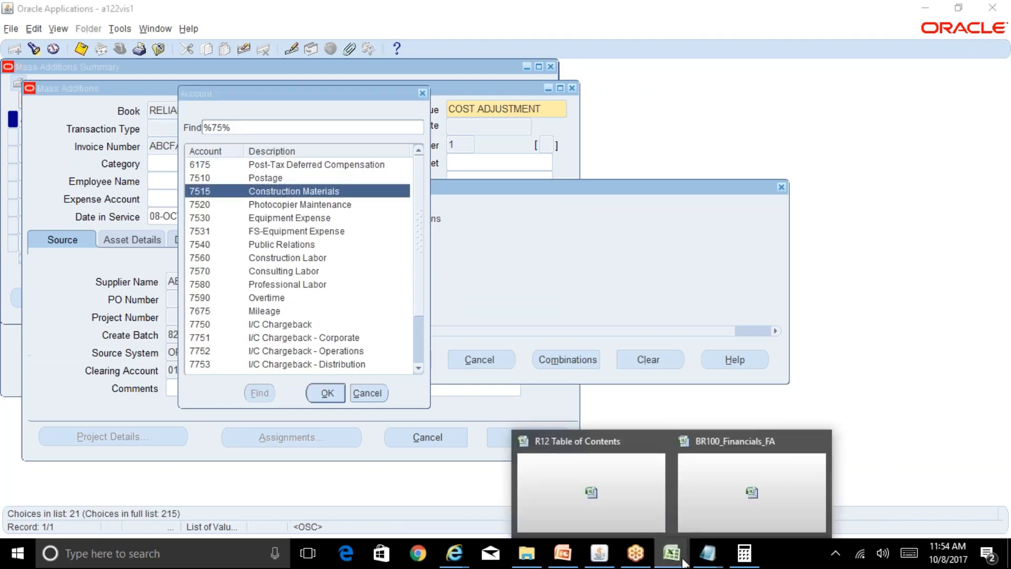
click(706, 491)
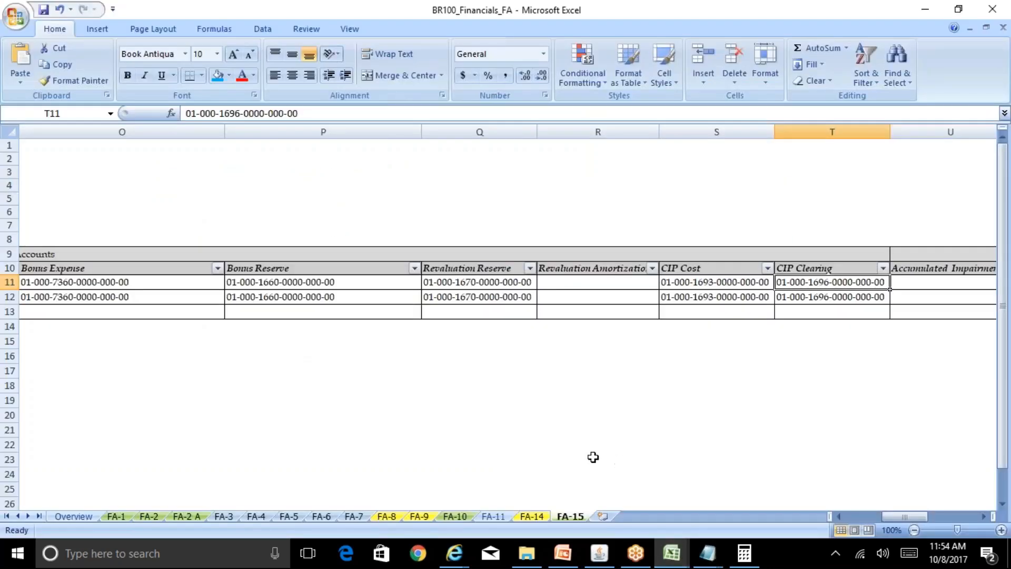
click(602, 561)
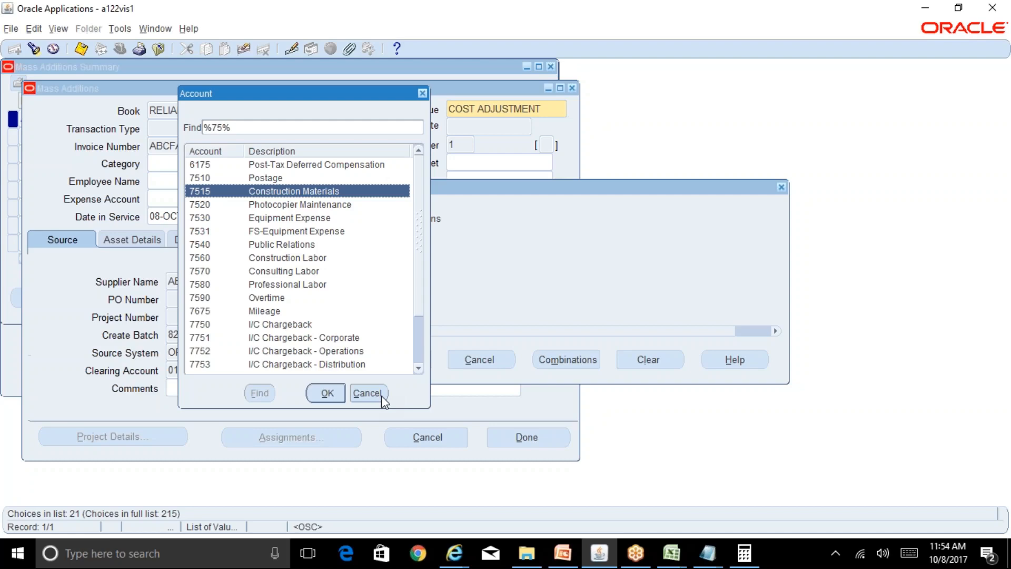
click(671, 553)
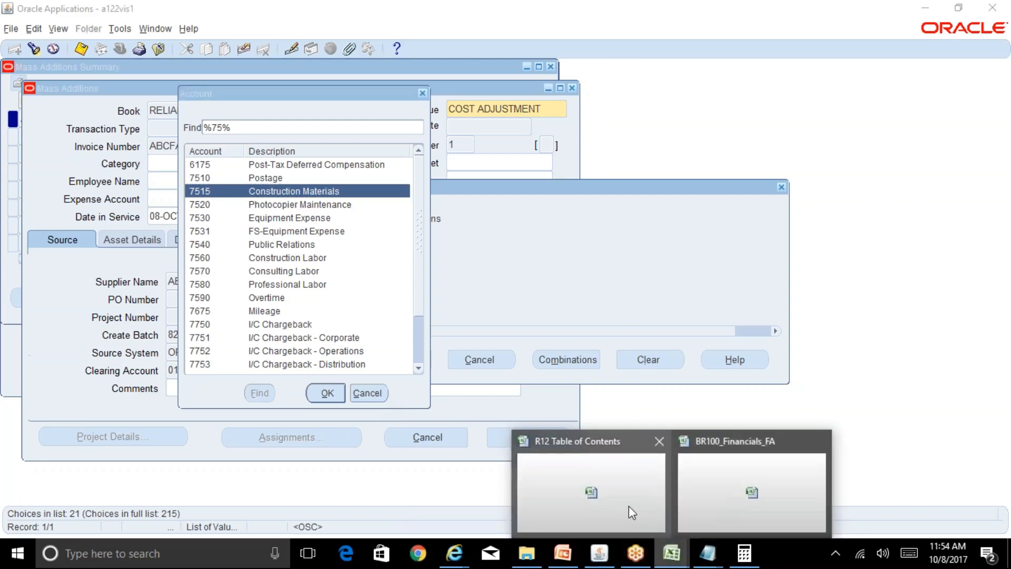
click(719, 501)
click(360, 283)
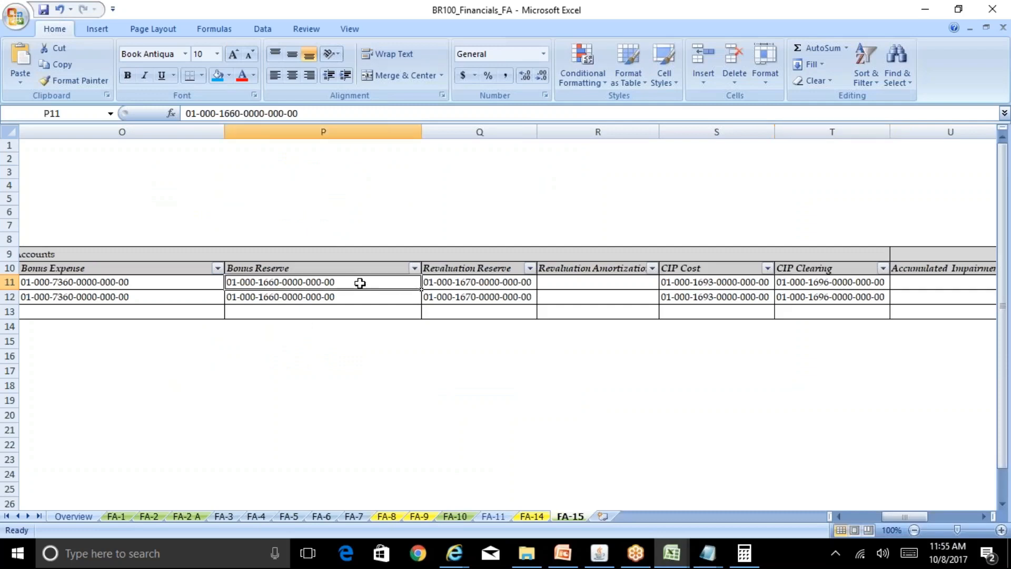
key(Left)
key(Left)
key(Left)
key(Left)
key(Left)
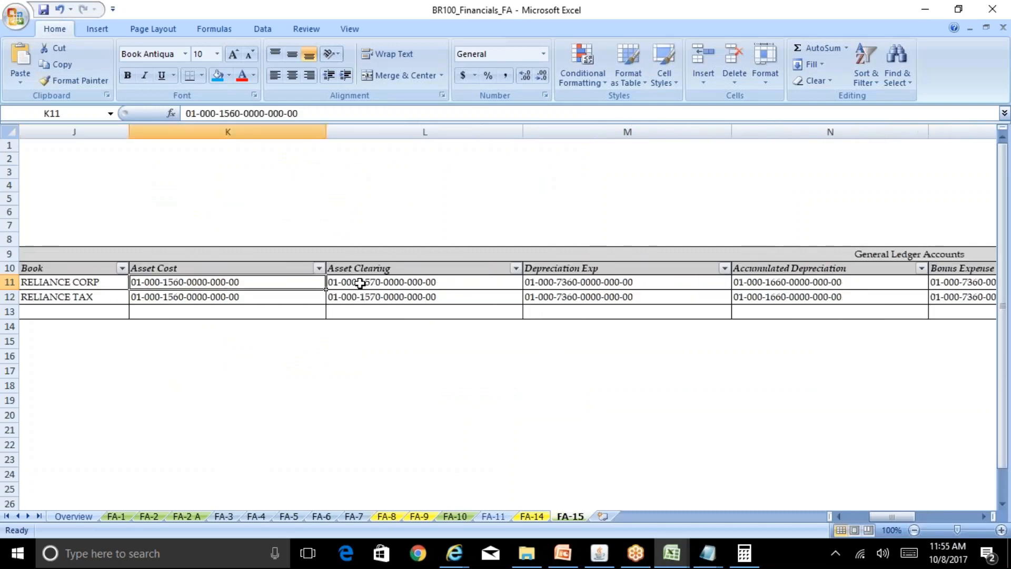
key(Right)
key(Right)
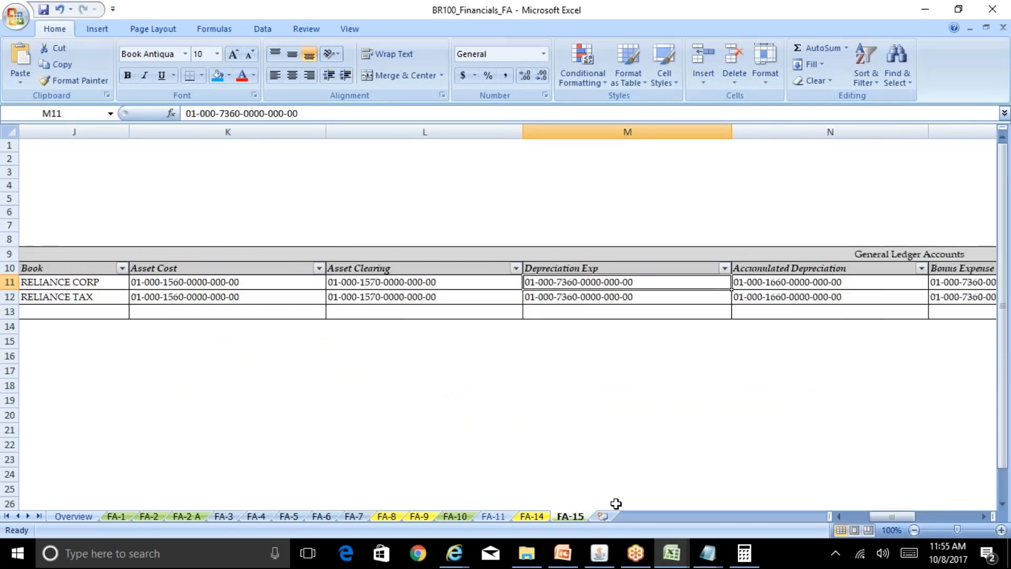
Back in Oracle Applications, dismiss the account value list, enter account 7360 and accept the expense account combination.
click(599, 553)
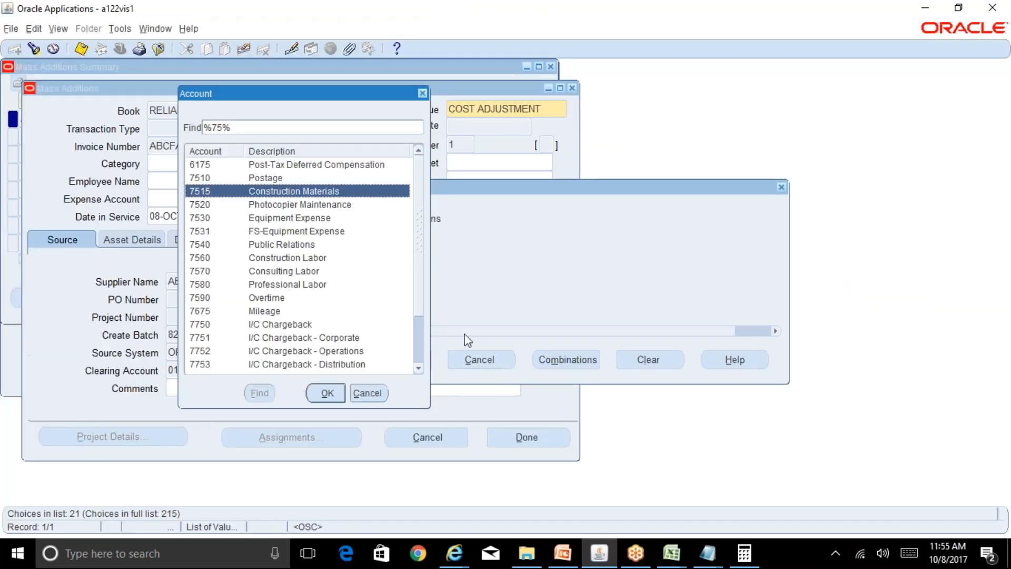
key(Escape)
text(7360)
key(Tab)
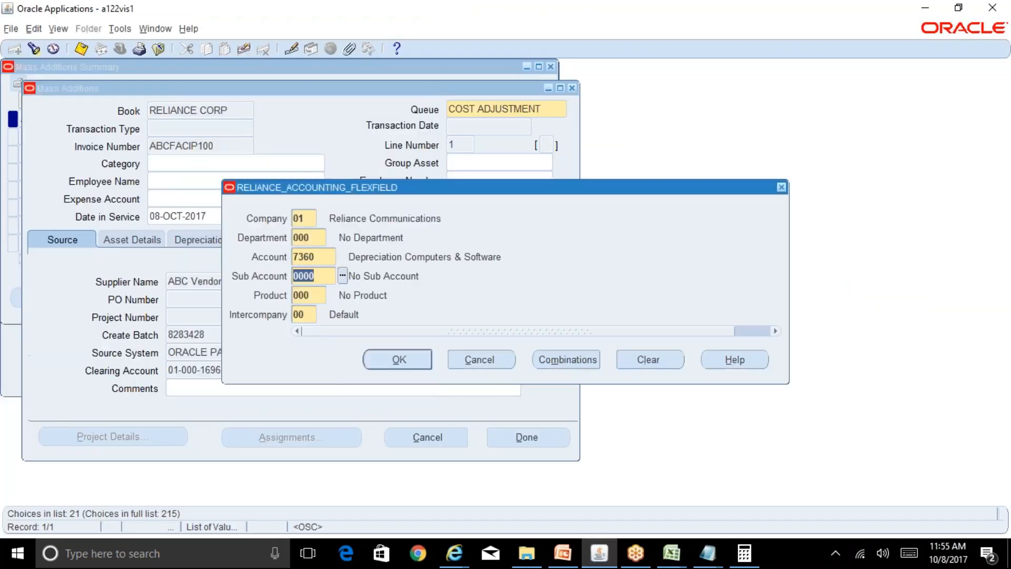
key(Return)
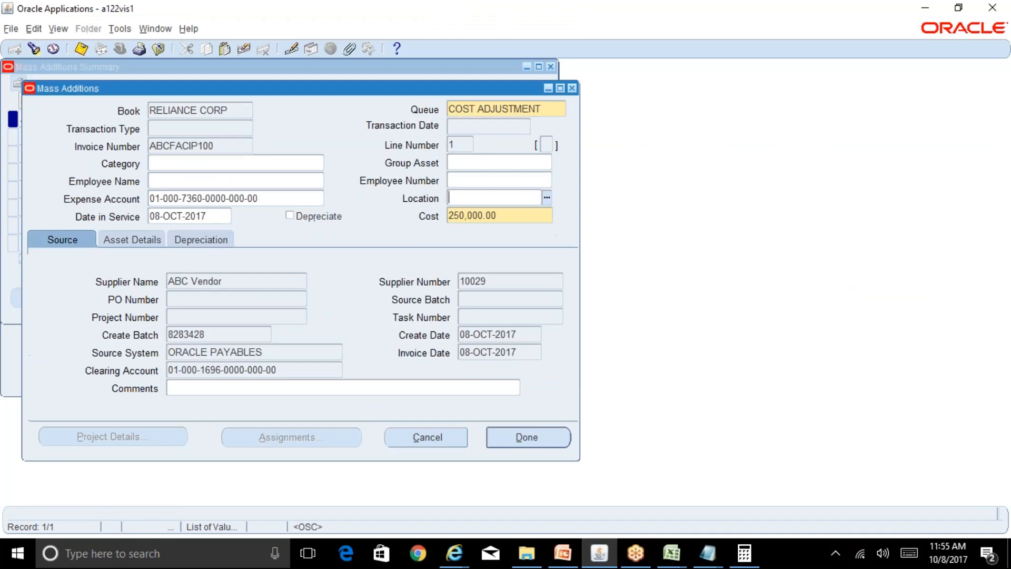
Assign the GERMANY-NONE-BER location to the ABCFACIP100 line, save the line and close the mass additions summary.
click(547, 198)
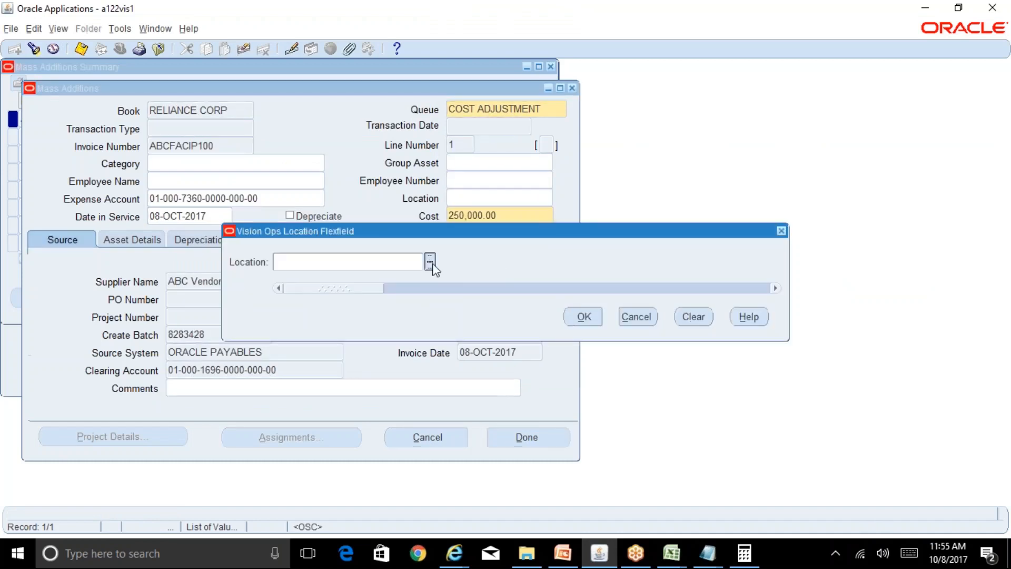
click(431, 262)
key(Return)
key(Return)
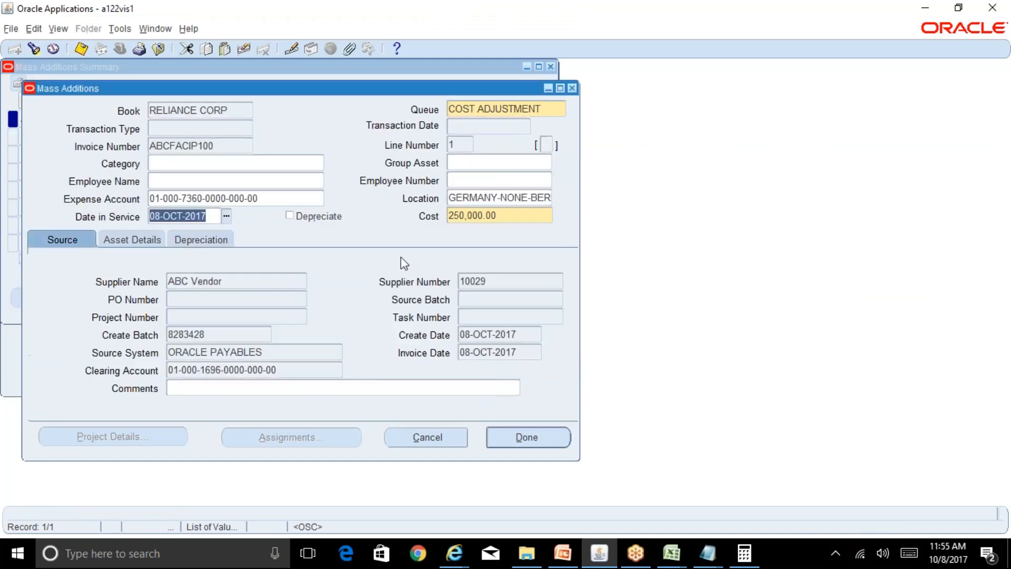
key(shift+Tab)
key(alt+d)
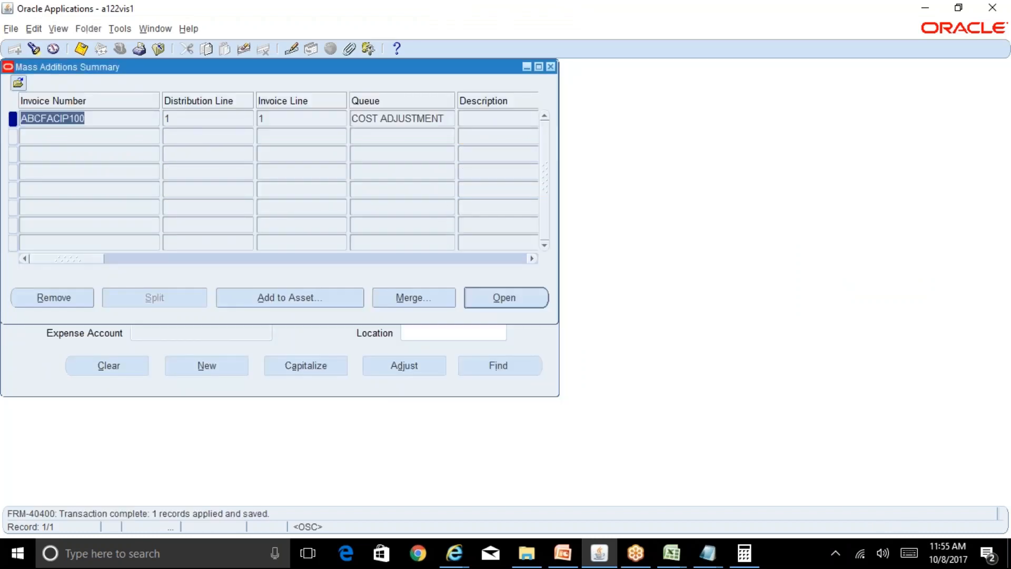
click(551, 67)
Submit the Post Mass Additions request set with book RELIANCE CORP for both the posting program and its report.
click(190, 208)
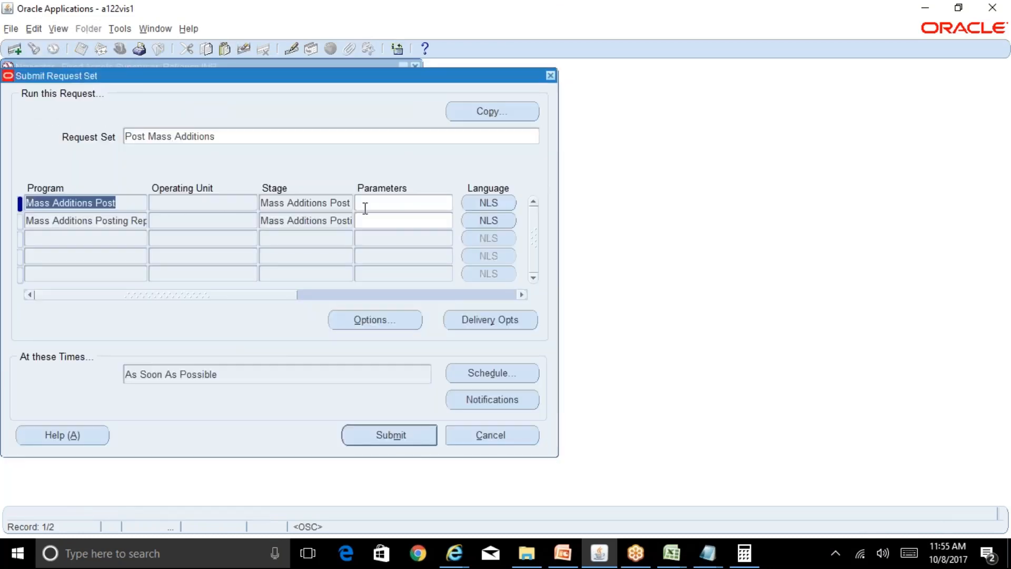
click(365, 207)
text(RE)
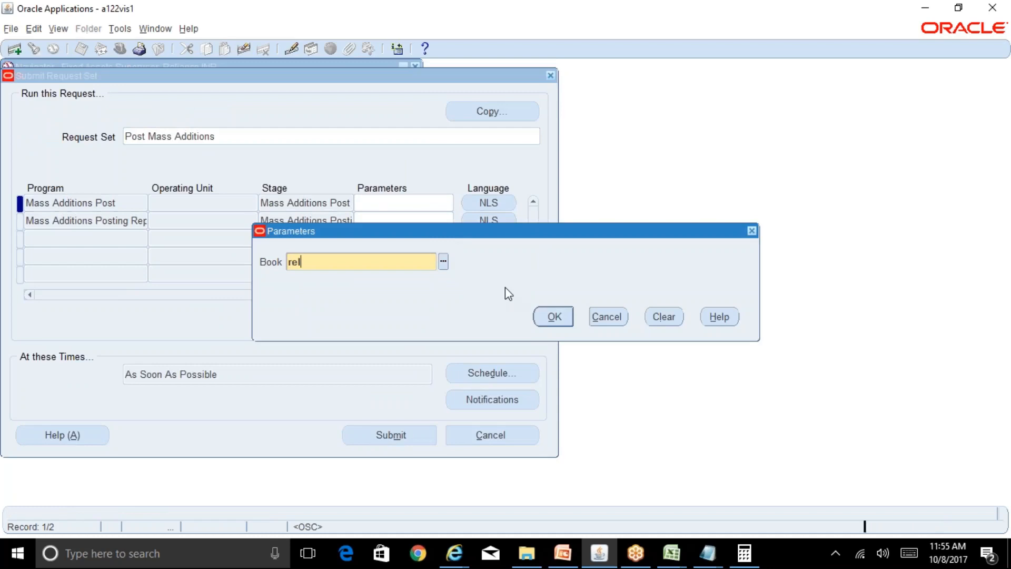
key(Tab)
key(Return)
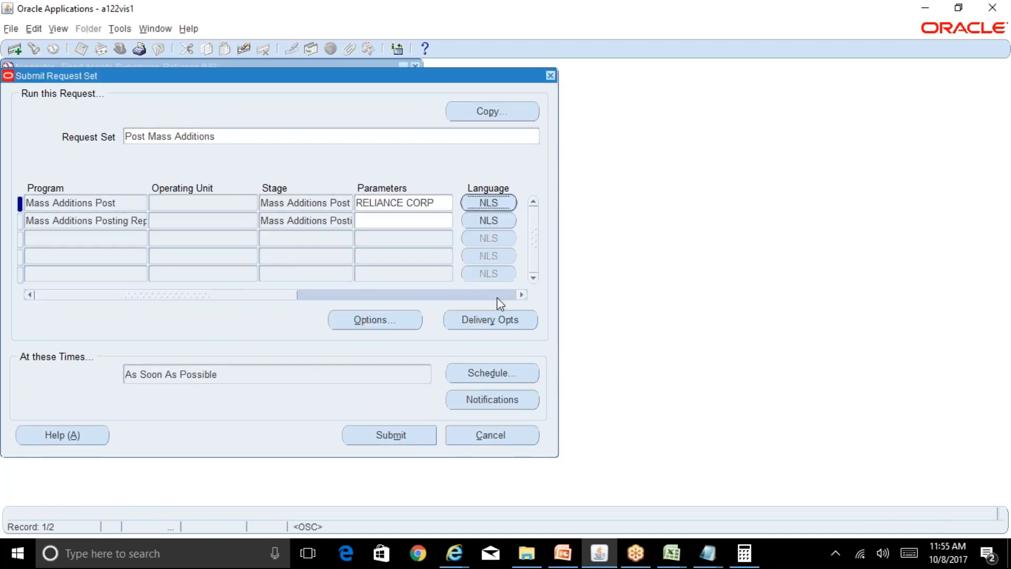
click(384, 221)
click(554, 317)
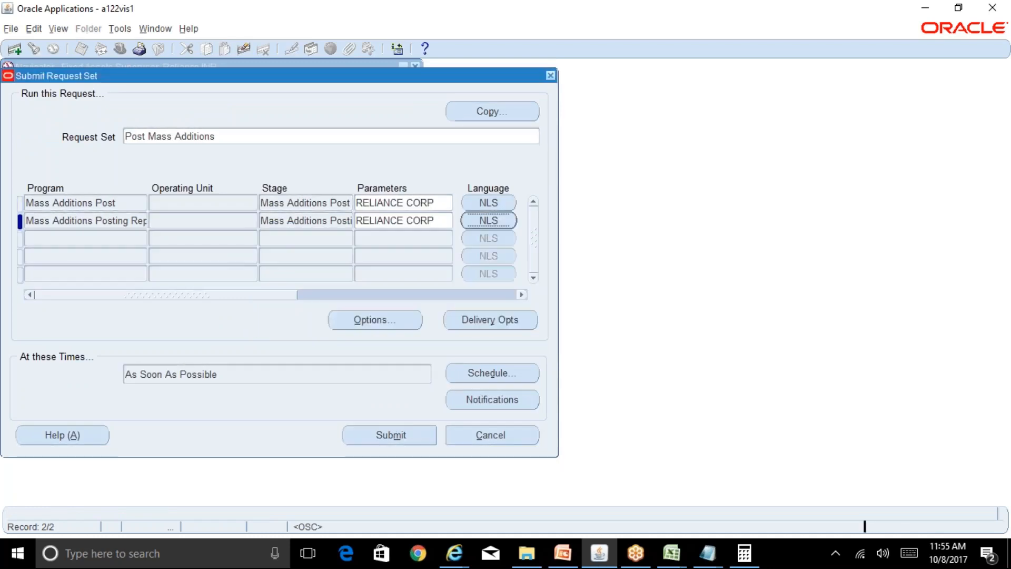
click(390, 435)
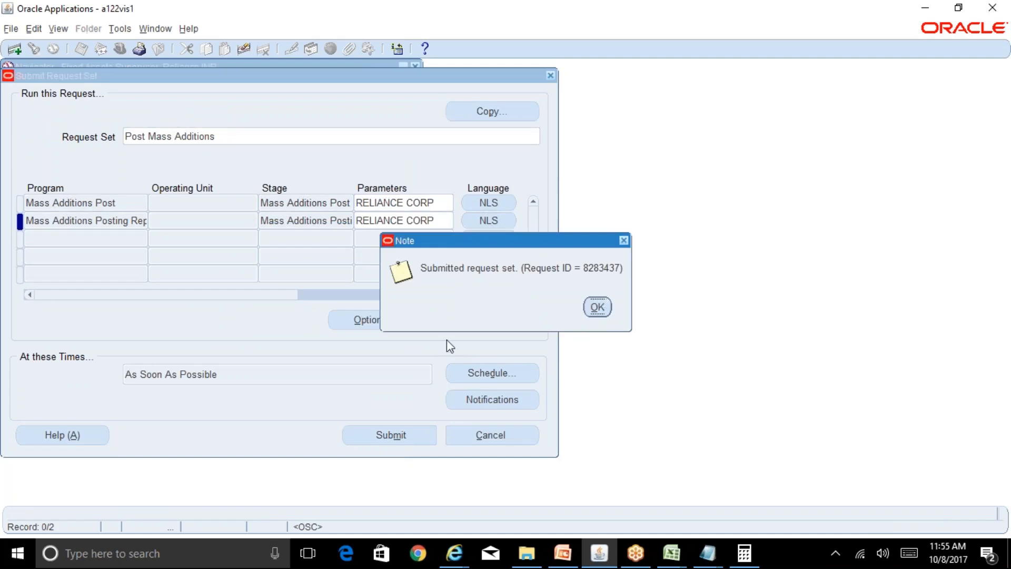
click(605, 309)
Check the progress of the posting requests and view the output of the Mass Additions Posting Report.
key(alt+v)
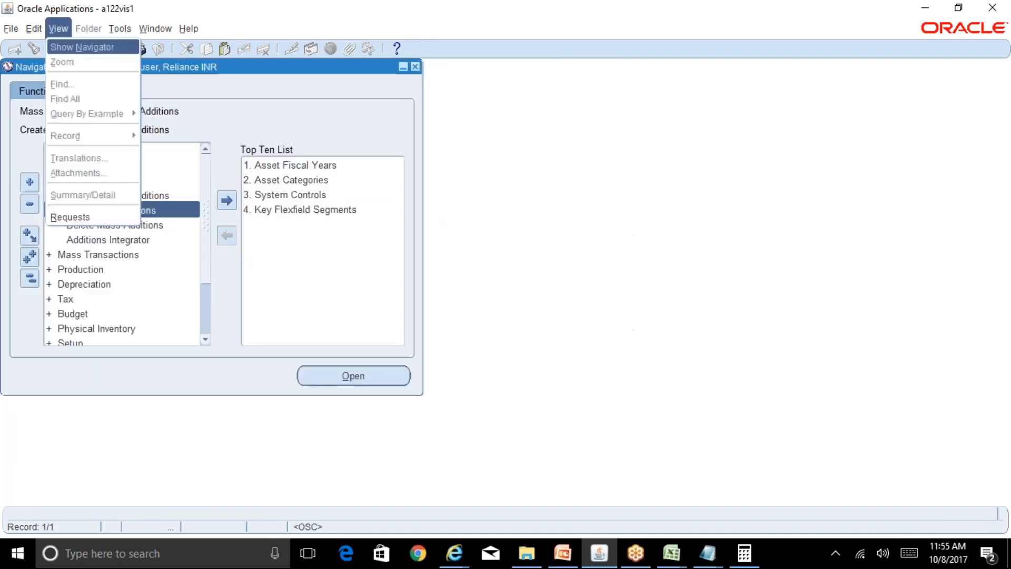
key(r)
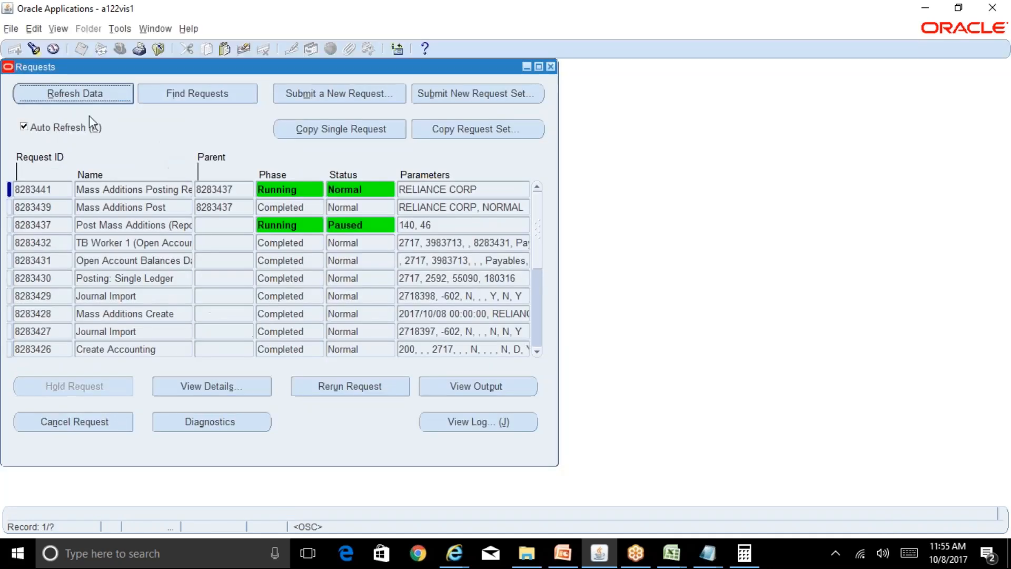
click(68, 95)
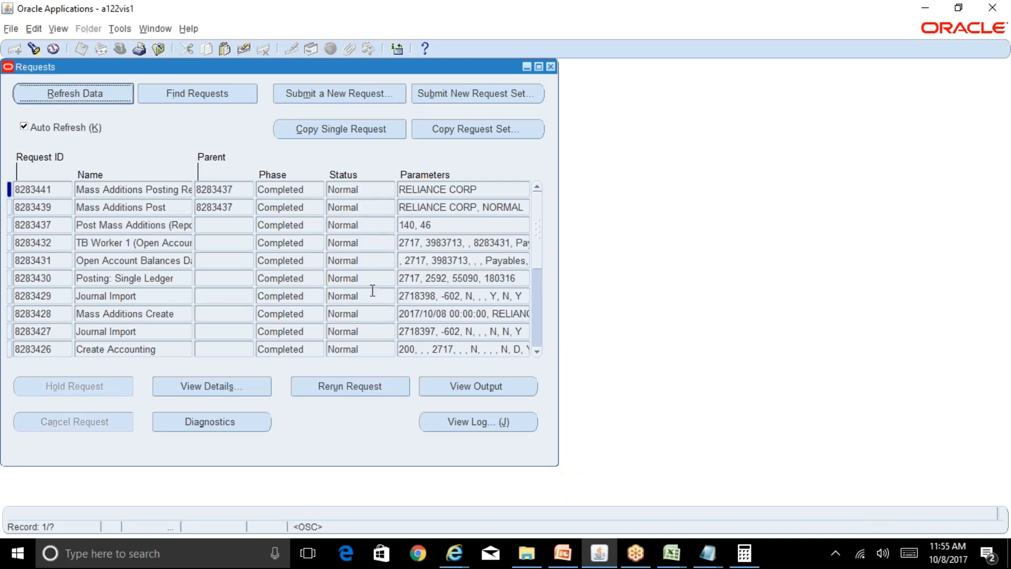
click(497, 394)
mouse_move(454, 553)
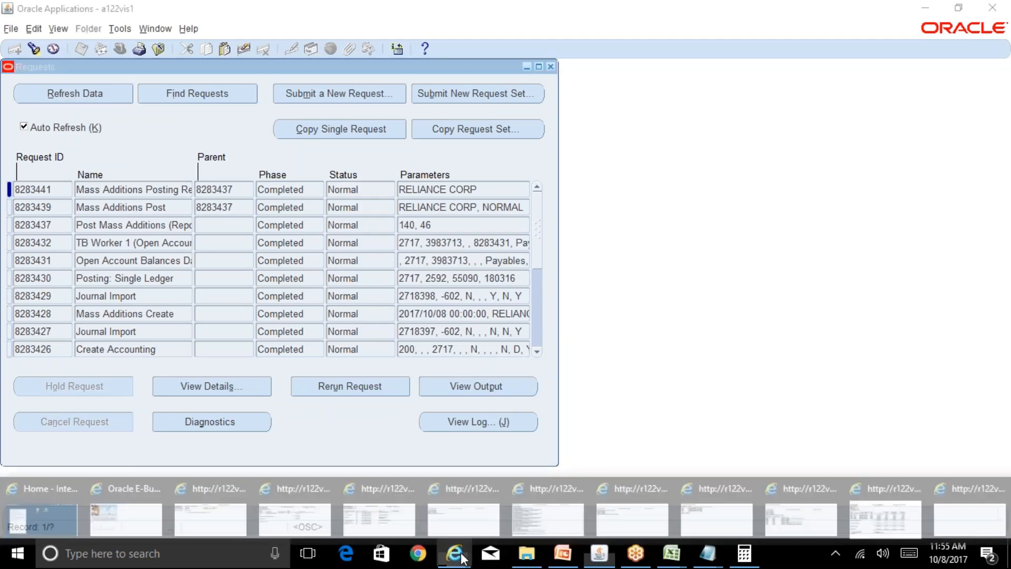
click(953, 520)
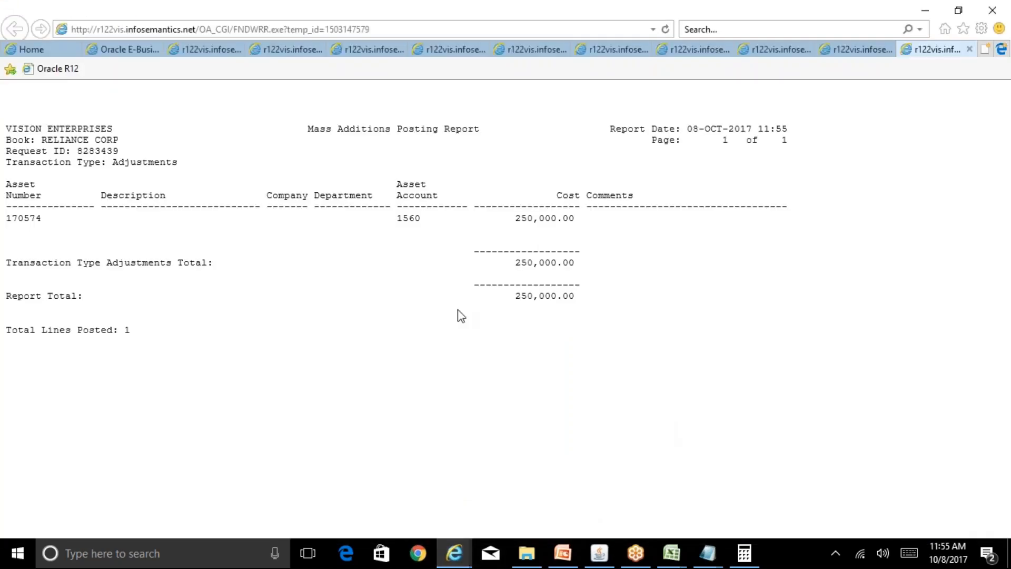
Copy asset number 170574 from the posting report and find that asset in the Asset Workbench of Oracle Applications.
drag(42, 219, 6, 221)
key(ctrl+c)
click(599, 553)
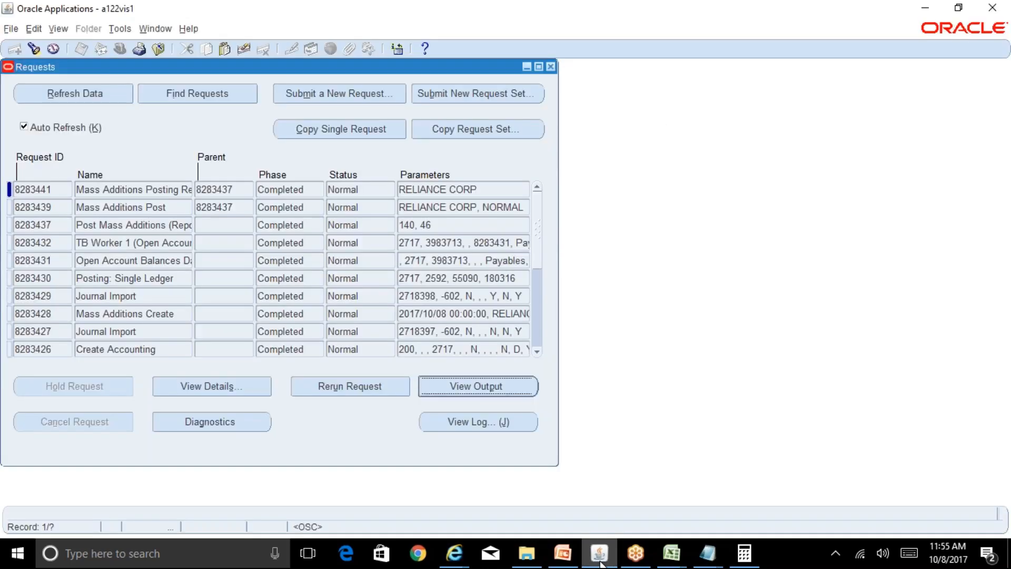
click(549, 67)
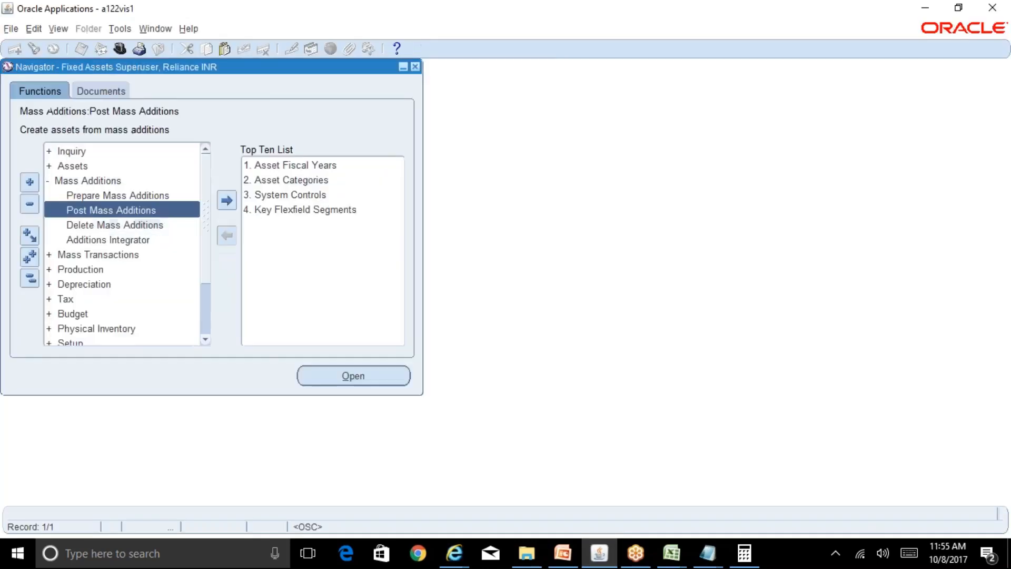
click(104, 179)
double_click(105, 176)
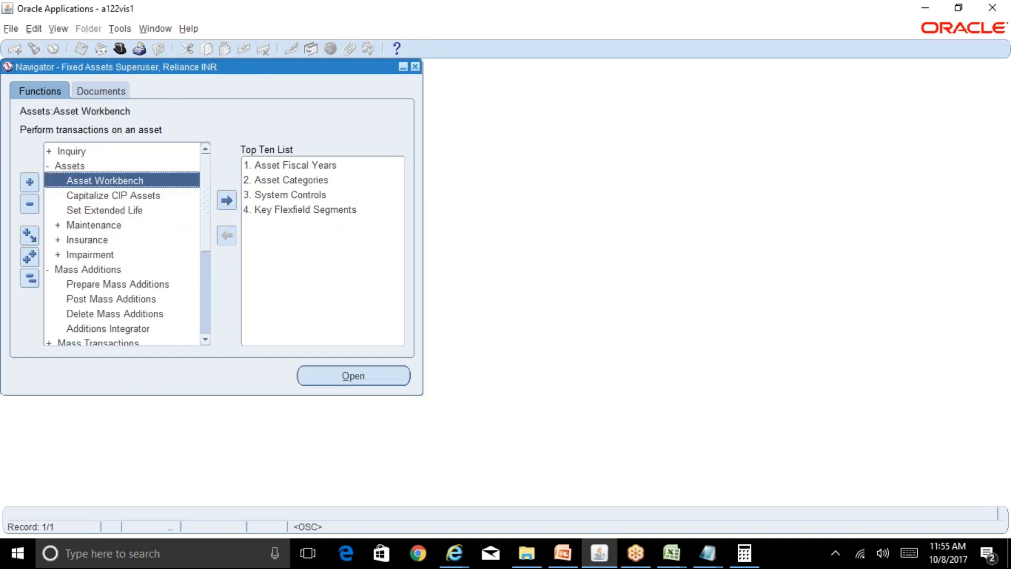
key(ctrl+v)
key(alt+i)
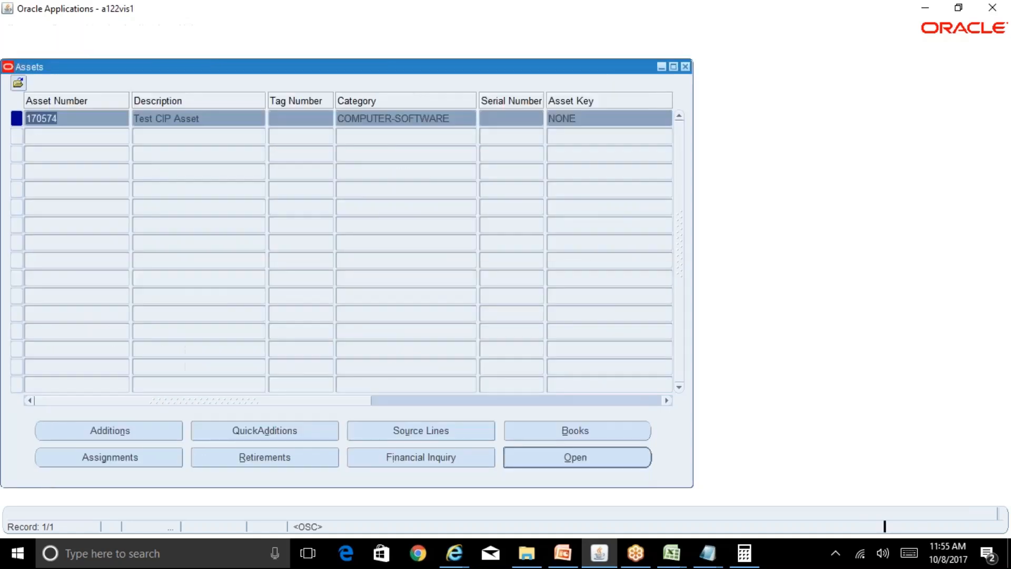
Review the source lines and financial information of asset 170574, then return to the asset list.
click(416, 439)
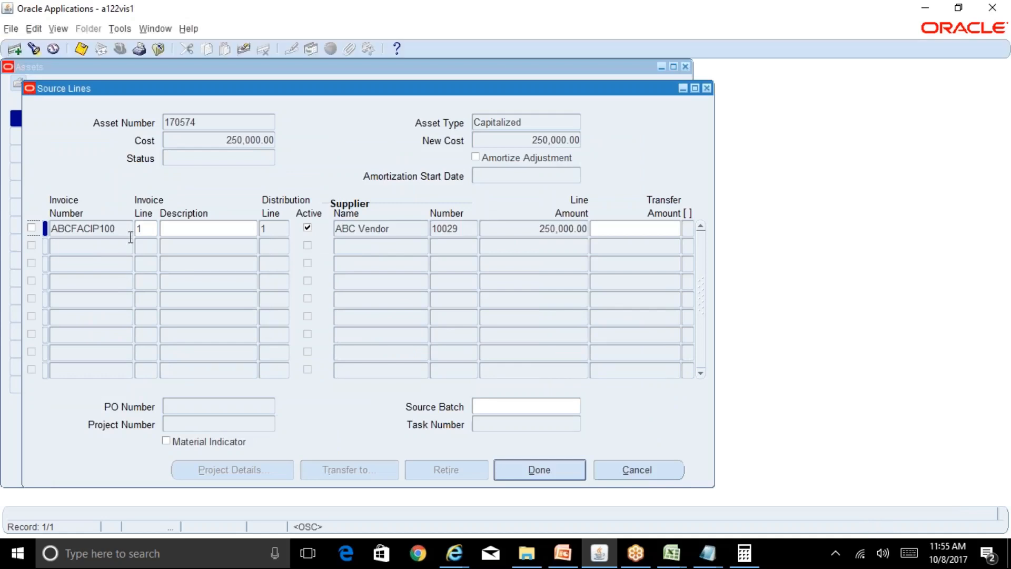
click(662, 470)
click(473, 458)
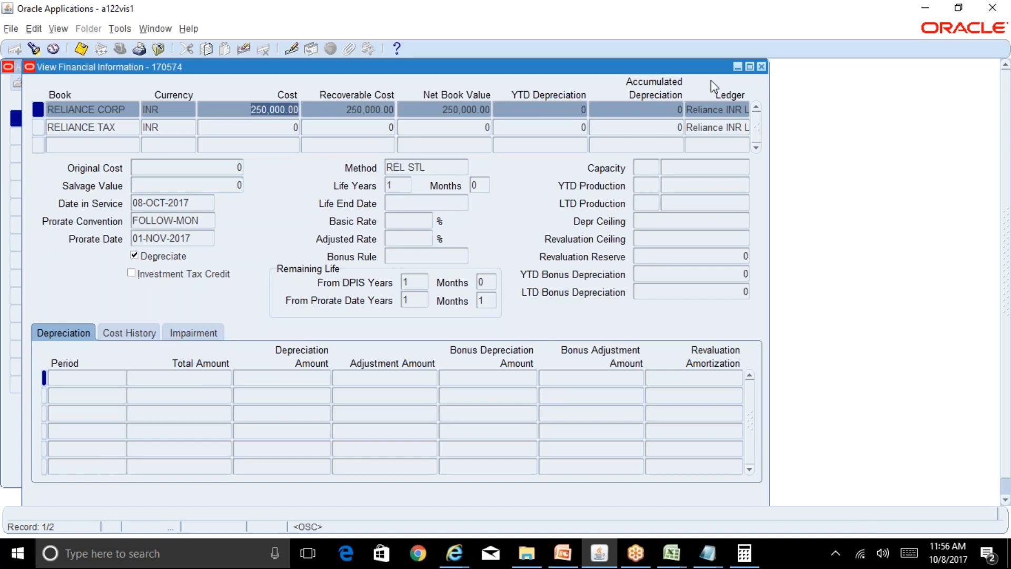
click(761, 66)
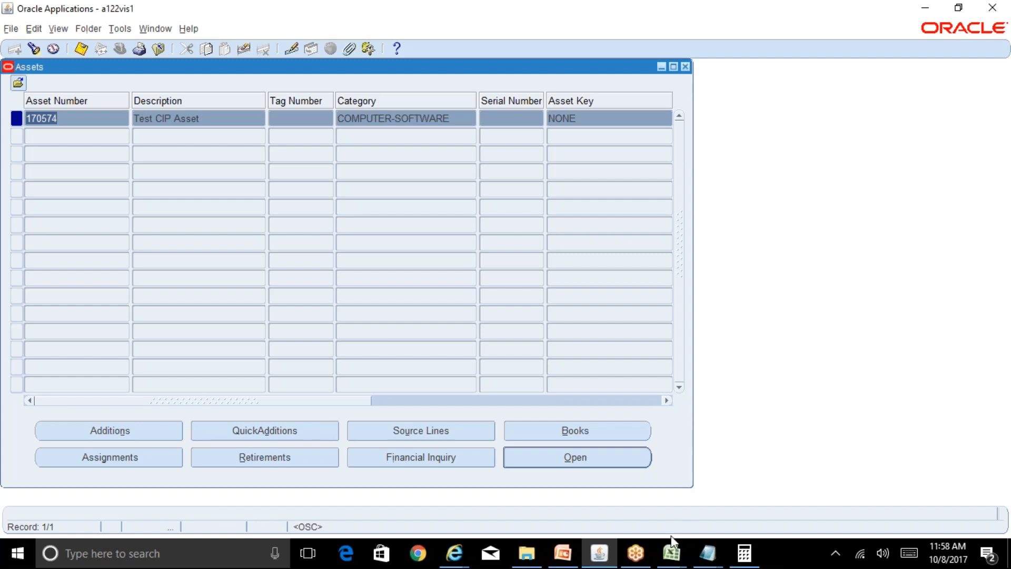
Switch to the Excel workbook and make the Create CIP Asset and Capitalize CIP Asset entries bold on the Table of Contents sheet.
click(672, 551)
click(609, 503)
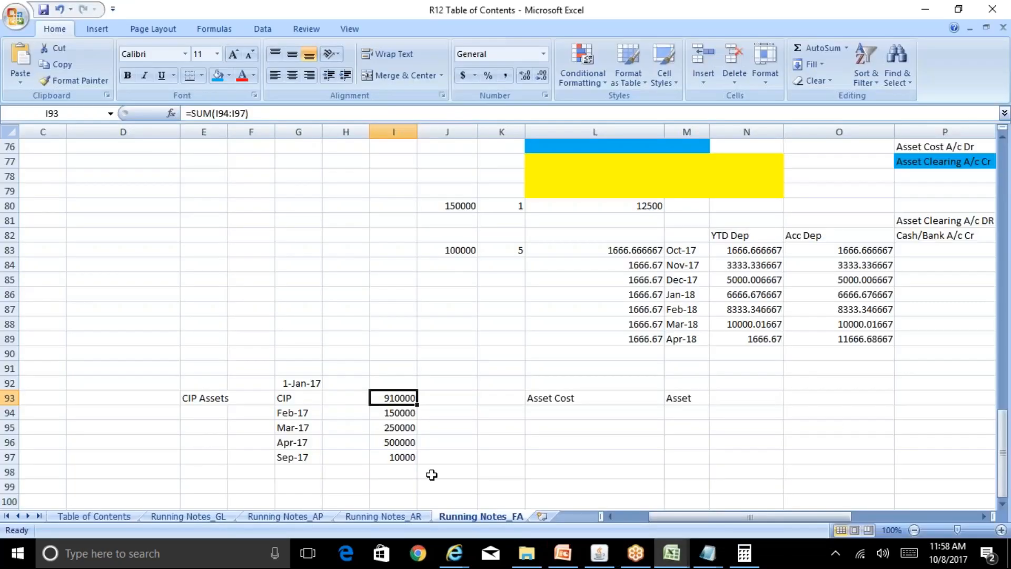
click(115, 516)
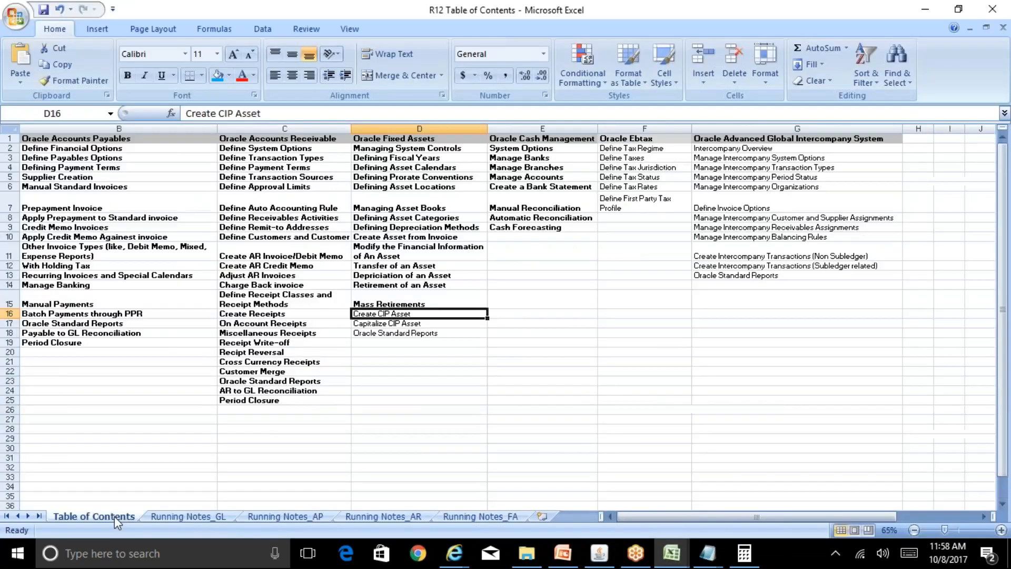
key(shift+Down)
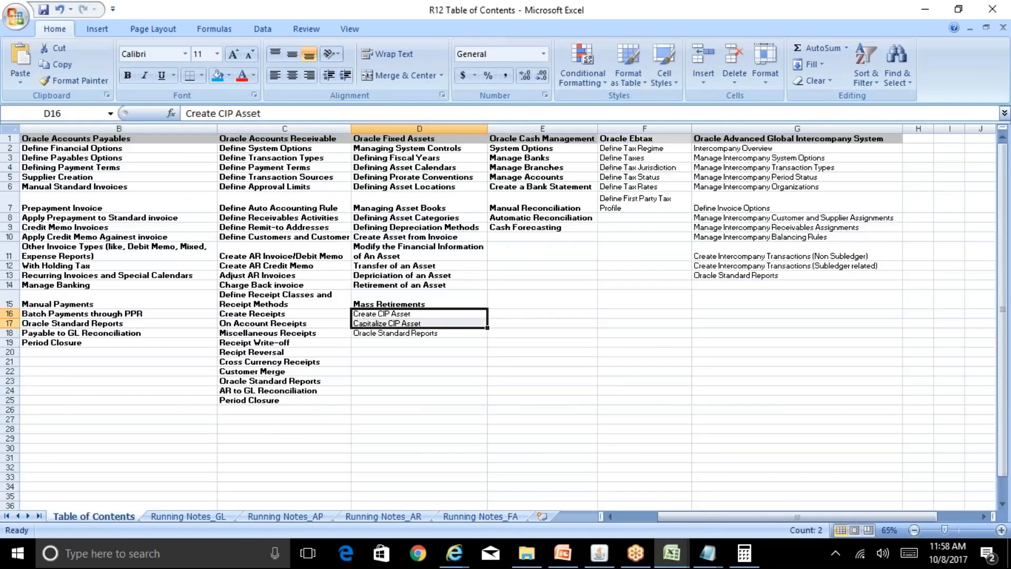
key(ctrl+b)
click(419, 333)
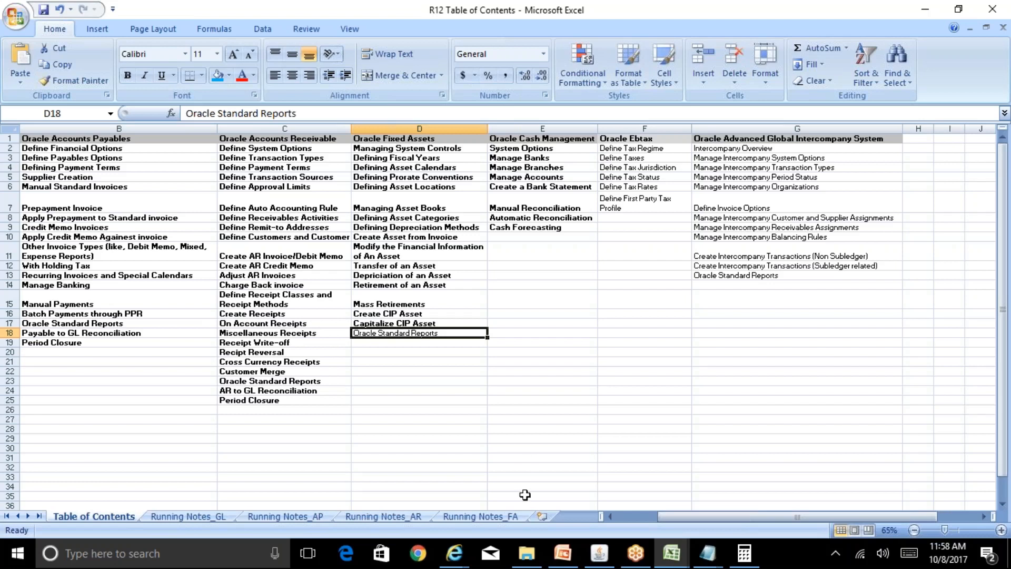
On the Running Notes_FA sheet, enter 1000 in cell N94 beside the Asset Cost notes.
click(497, 515)
click(535, 427)
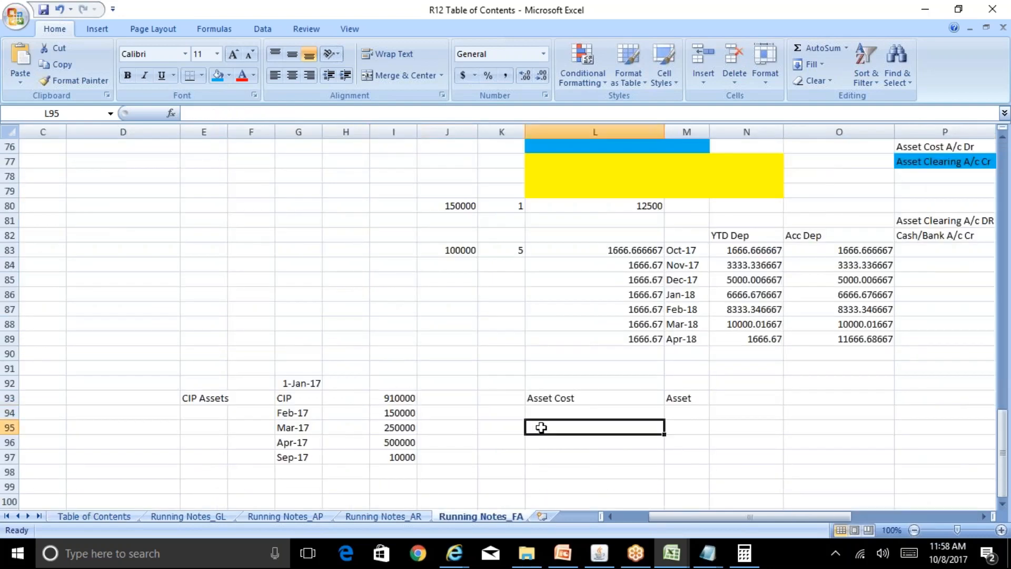
key(Down)
key(Down)
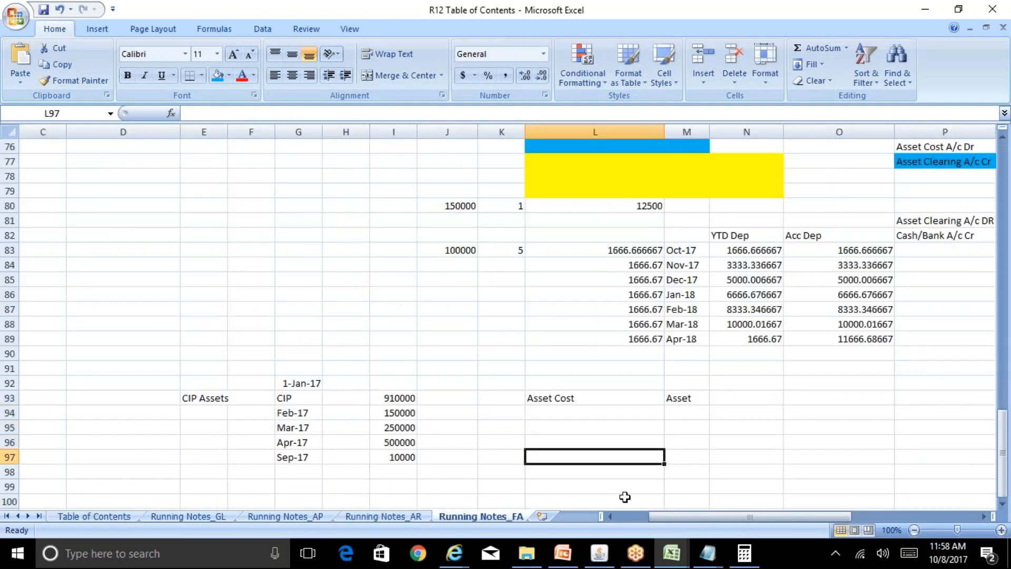
key(Right)
key(Down)
key(Down)
key(Down)
key(Down)
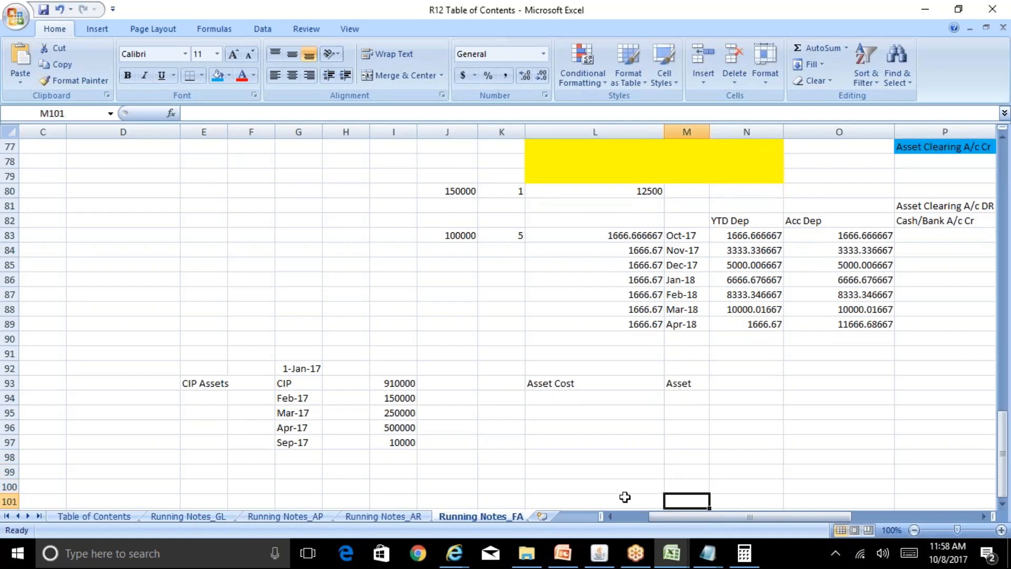
key(Right)
key(Right)
key(Right)
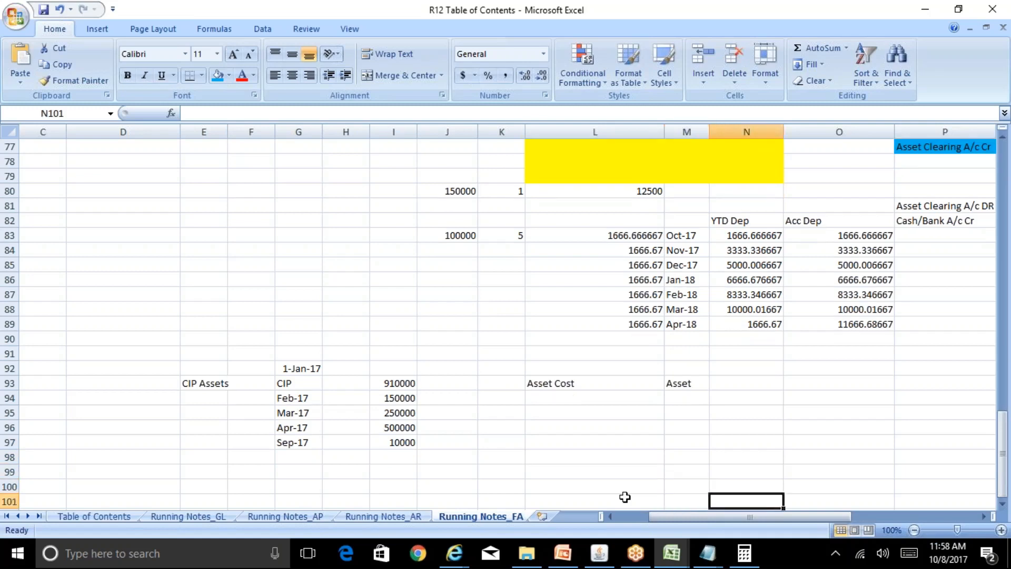
key(Up)
key(Up)
key(Up)
key(Up)
key(Left)
key(Left)
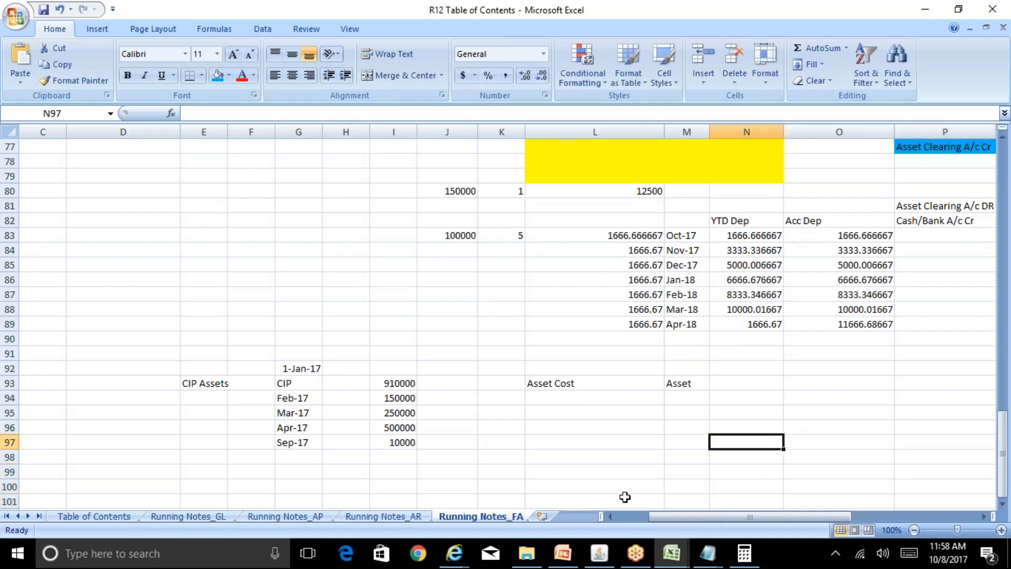
key(Up)
key(Up)
key(Up)
text(1000)
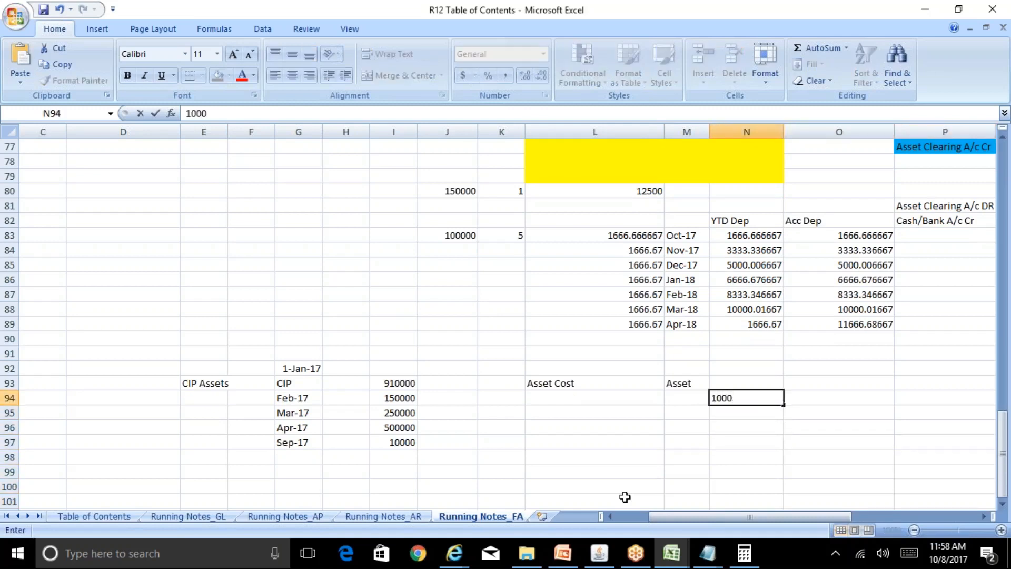
key(Right)
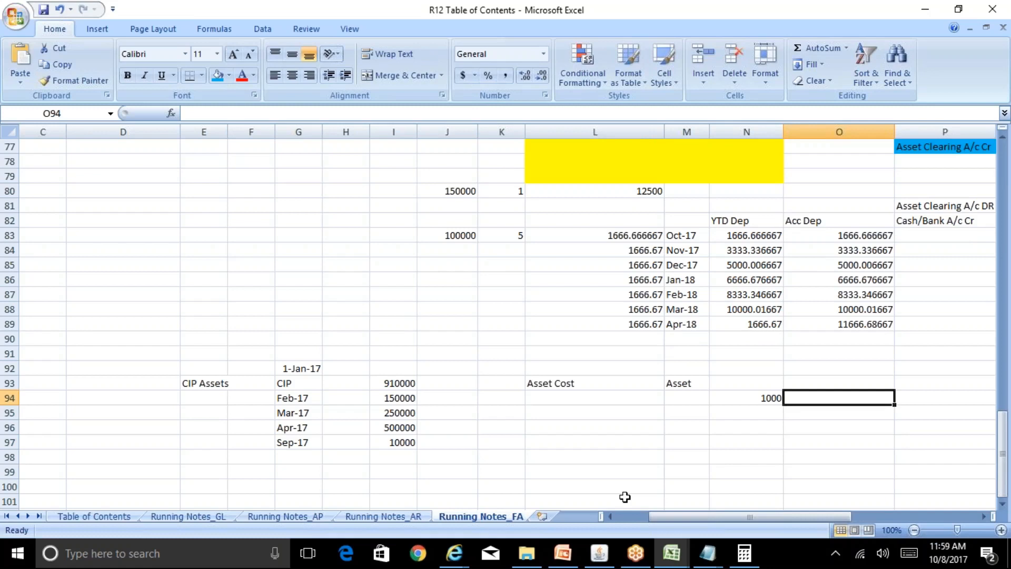
Continue row 94 with the values 200, 800 and 50 in cells O94, P94 and Q94.
text(200)
key(Tab)
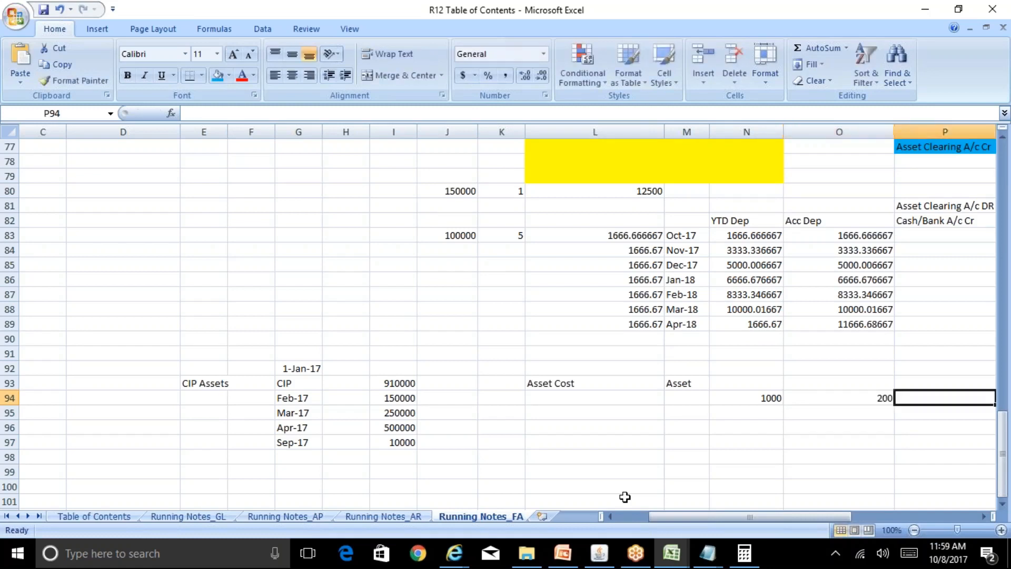
text(800)
key(Tab)
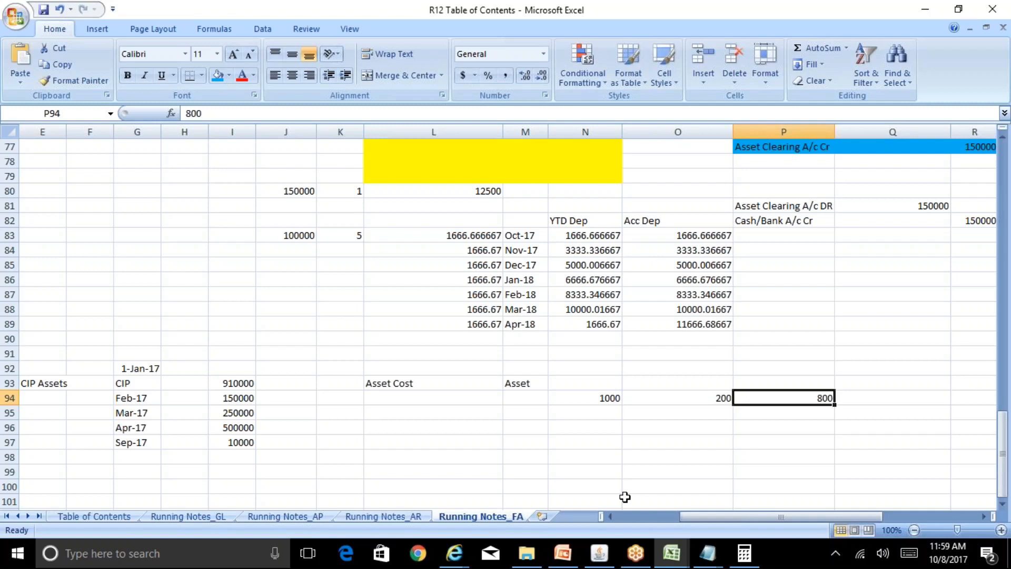
key(Right)
text(50)
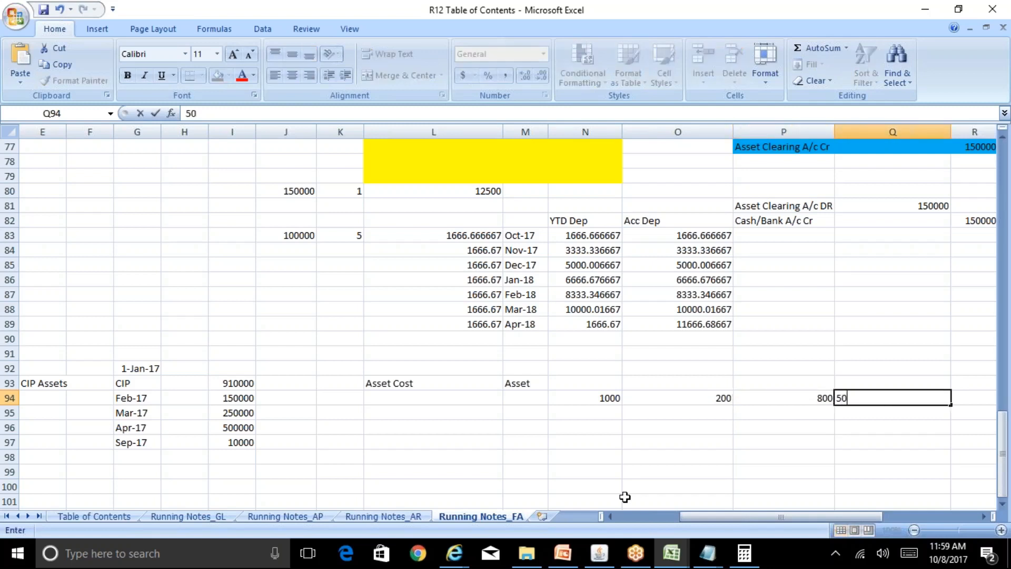
key(Right)
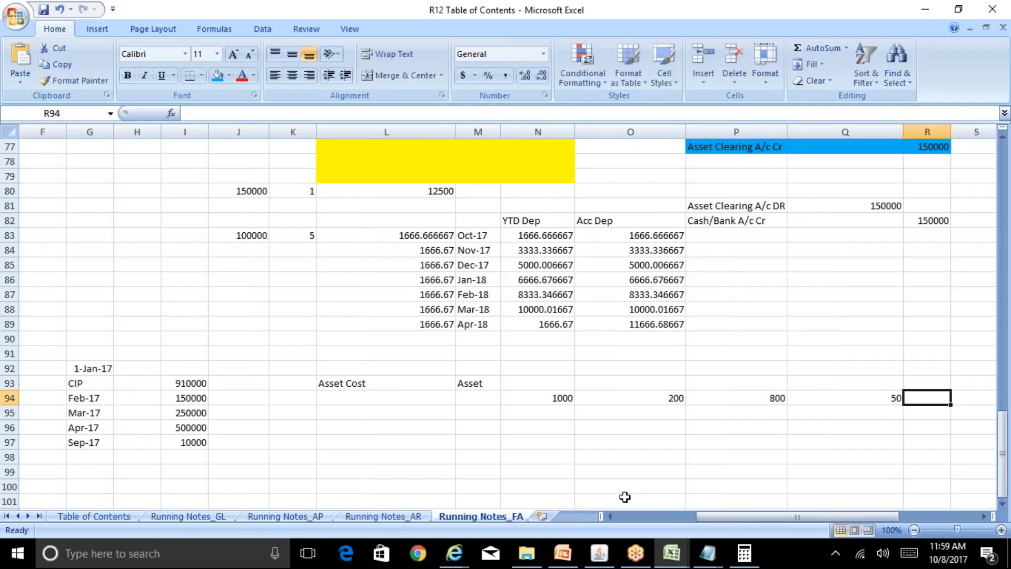
key(Left)
key(Left)
key(Left)
key(Left)
key(Left)
key(Left)
key(Left)
key(Left)
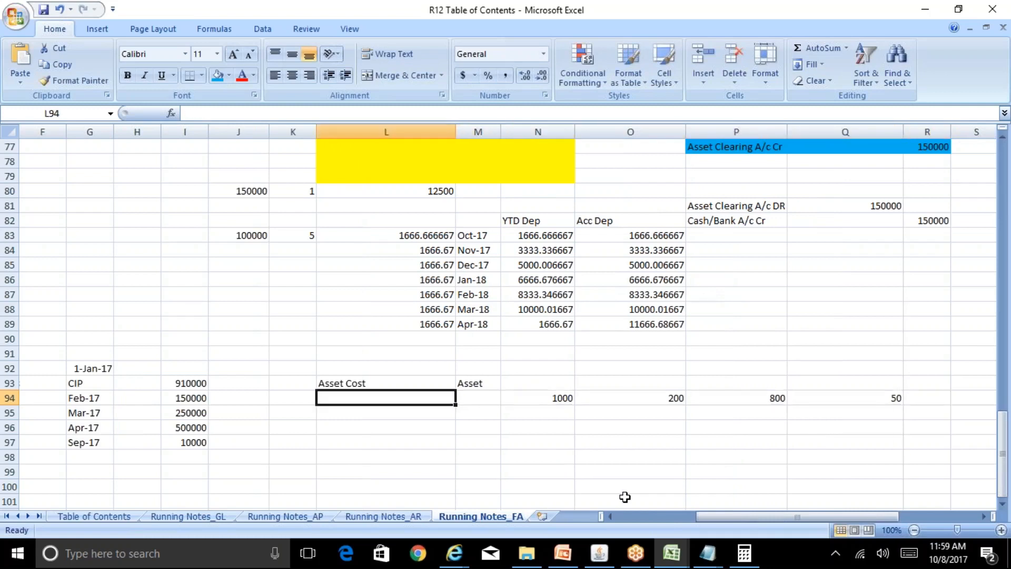
key(Right)
key(Right)
key(Right)
key(Right)
key(Right)
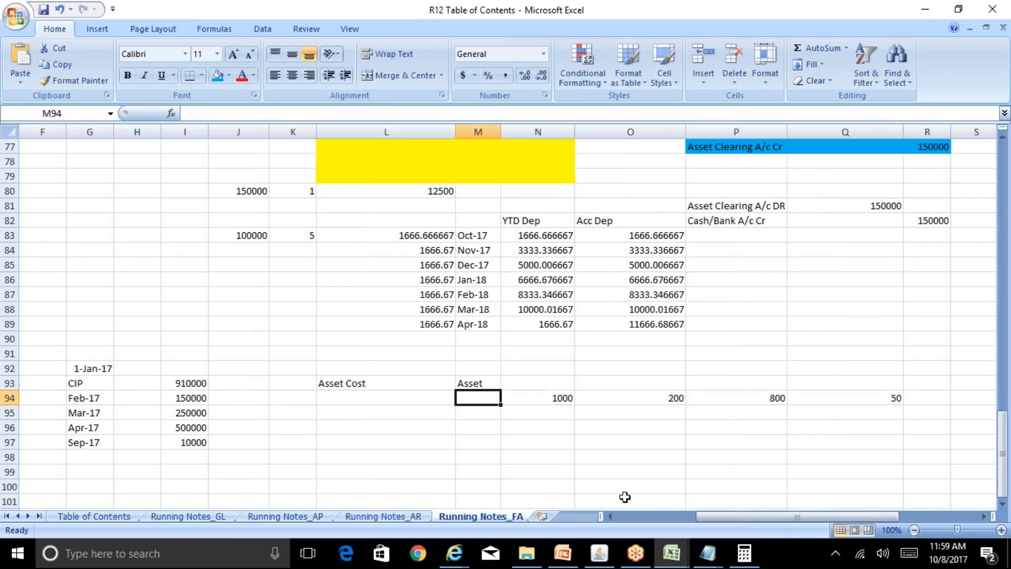
text(100)
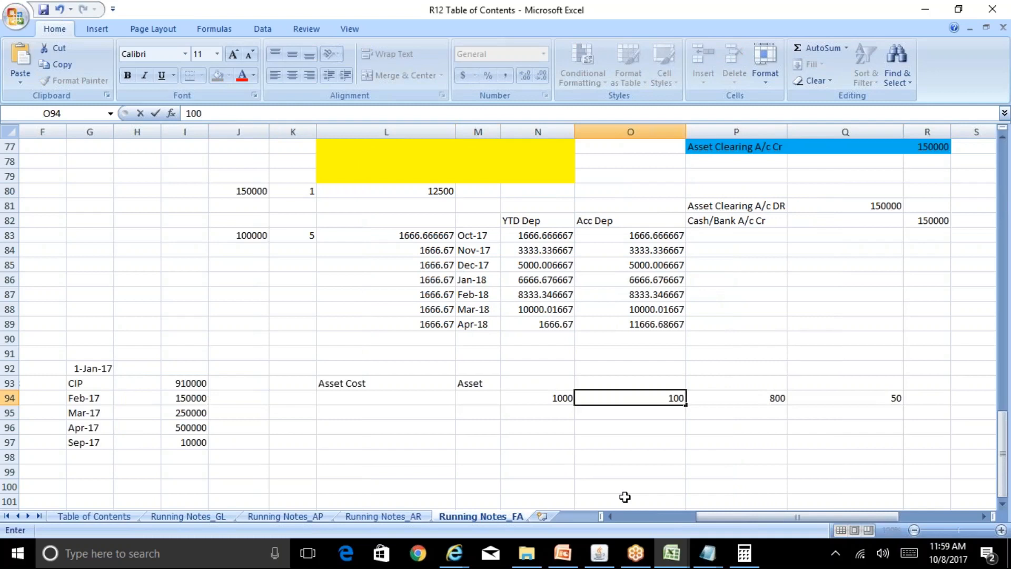
key(Escape)
Enter 1000 in cell N95, below the first amount in column N.
key(Left)
key(Down)
text(1000)
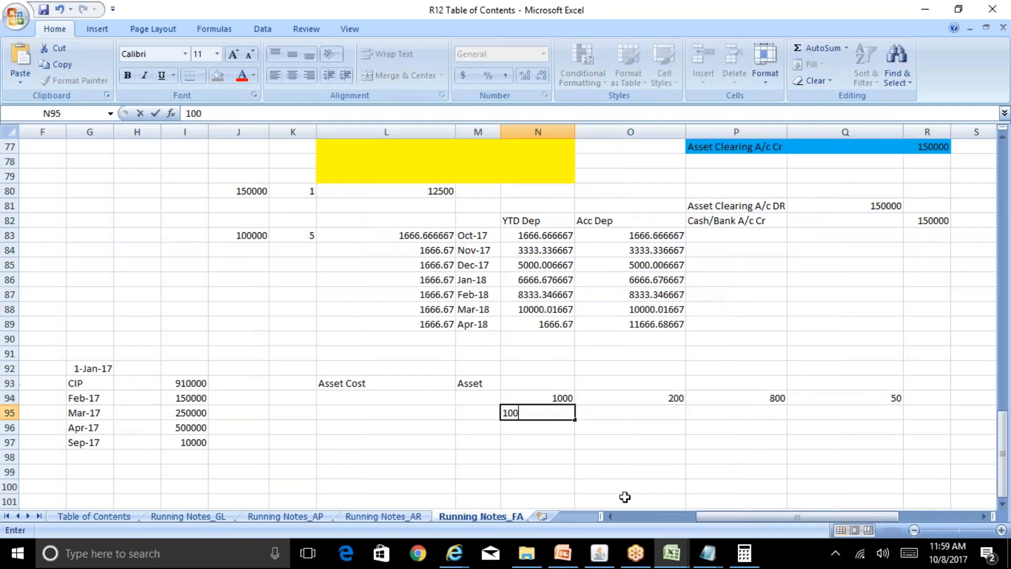
key(Return)
key(Up)
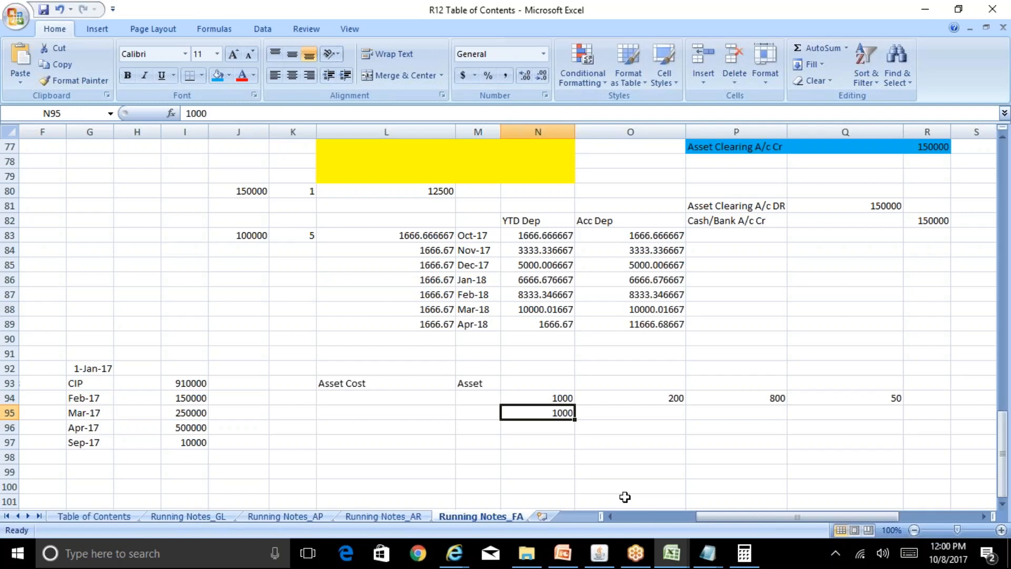
Set the value of cell N95 to 1500.
key(Down)
key(Down)
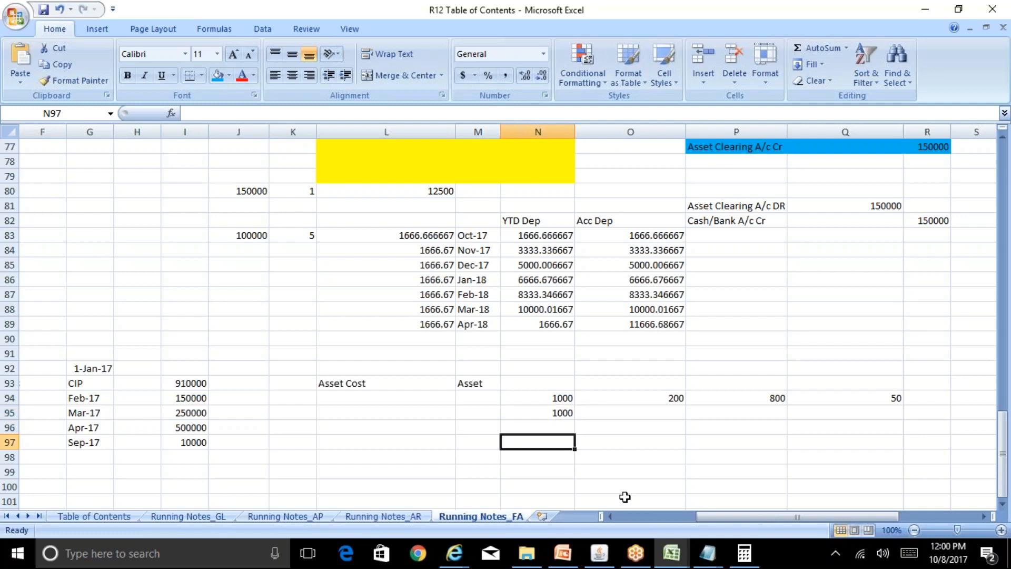
key(Up)
key(Up)
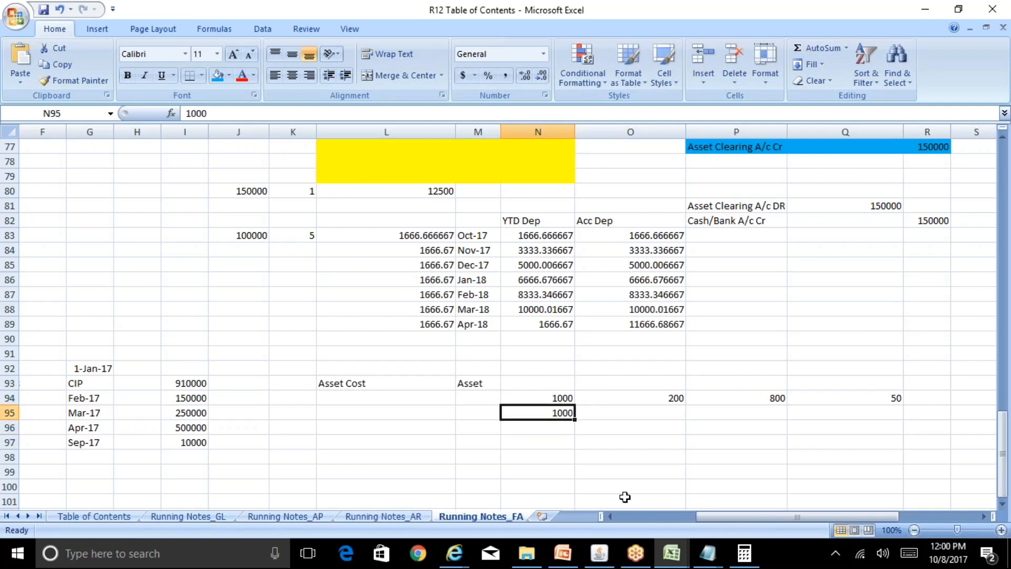
text(1500)
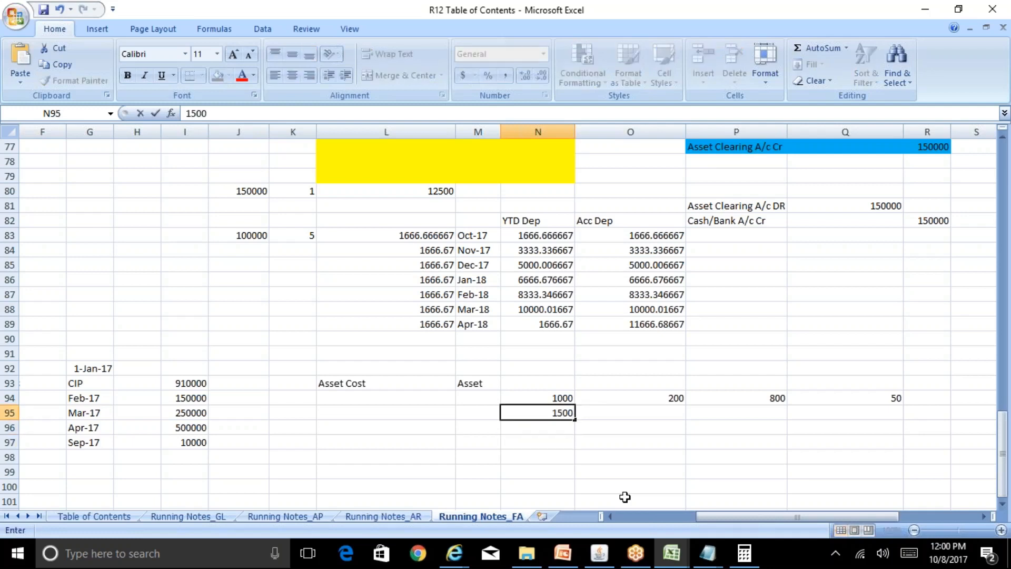
key(Right)
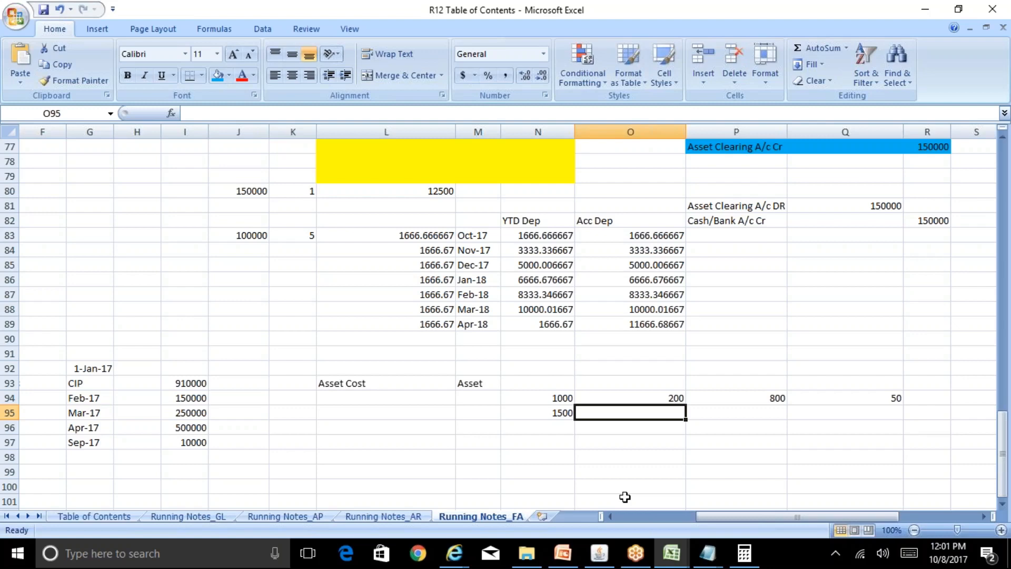
Make the Oracle Standard Reports entry under Oracle Fixed Assets bold on the Table of Contents sheet.
click(95, 519)
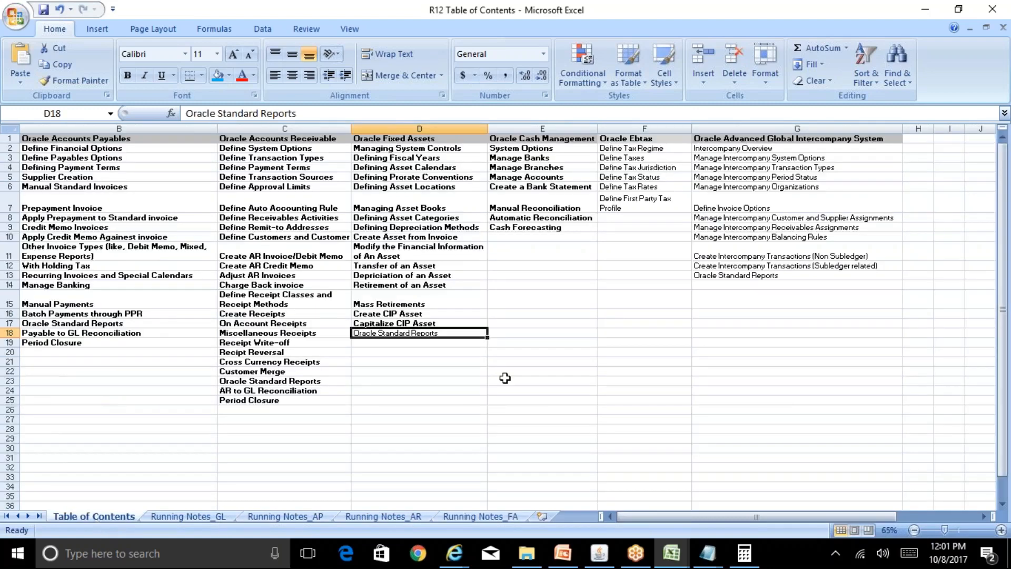
key(ctrl+b)
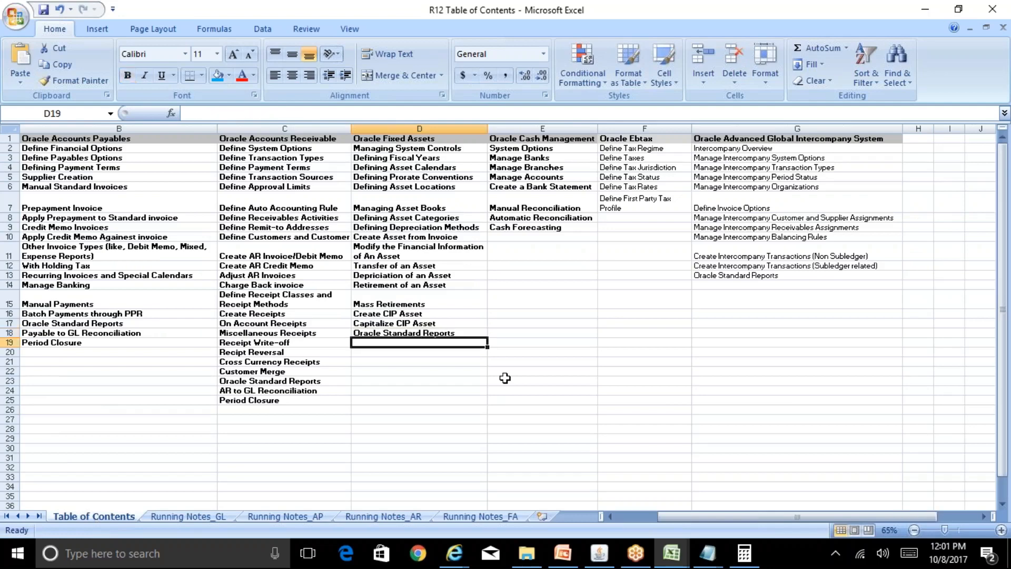
Switch to Oracle Applications and close the asset list.
click(610, 563)
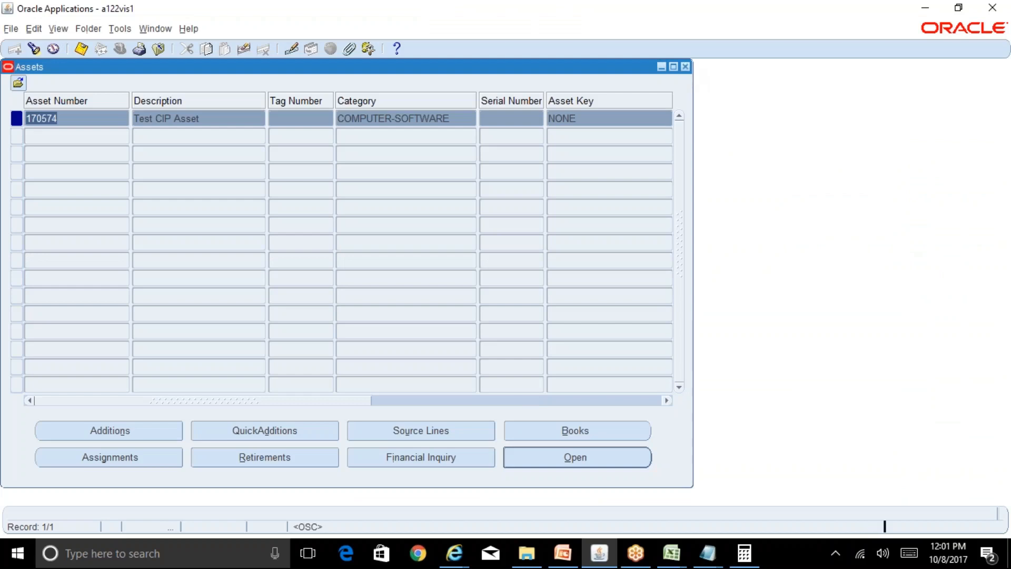
click(685, 68)
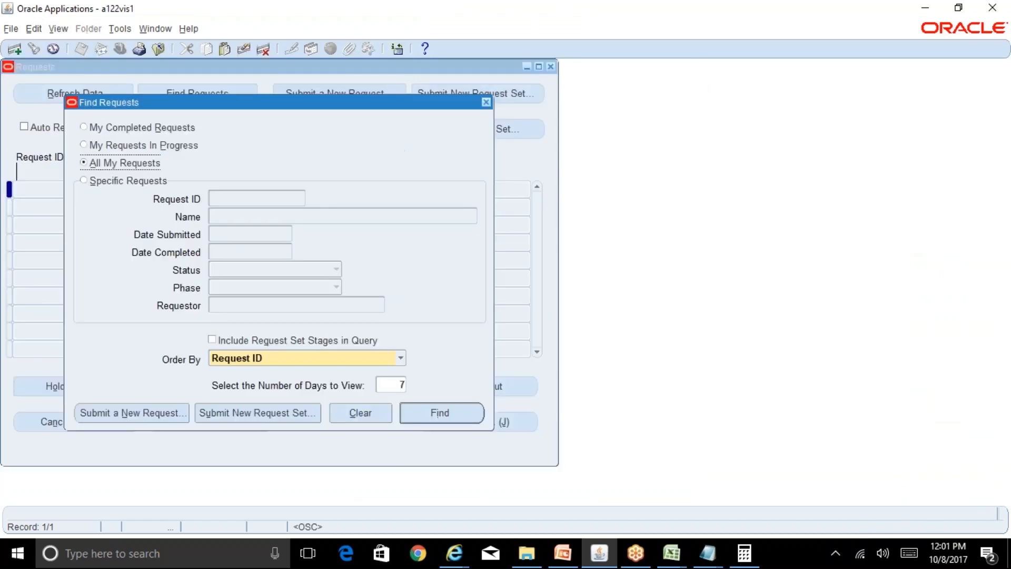
key(alt+n)
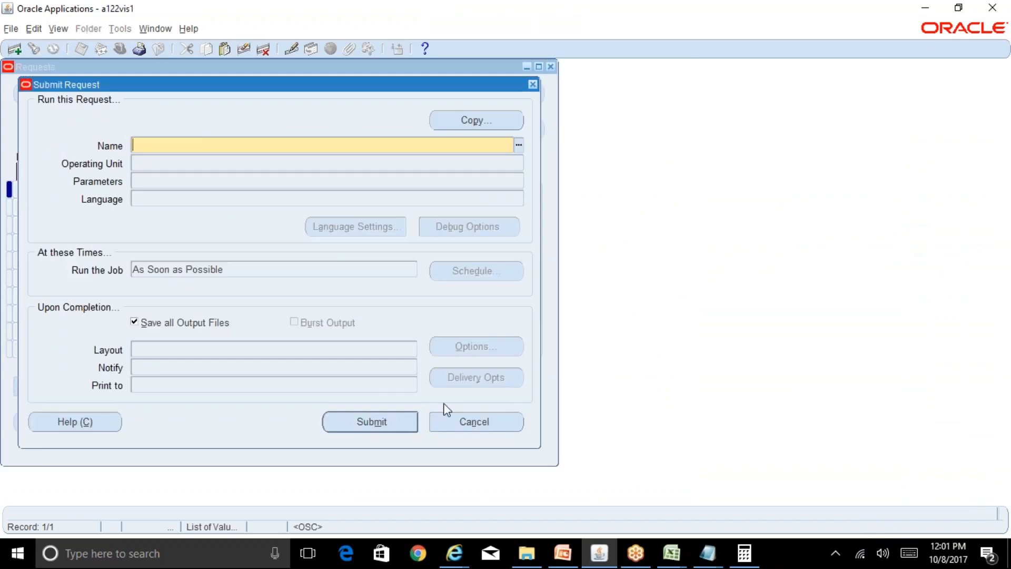
click(476, 423)
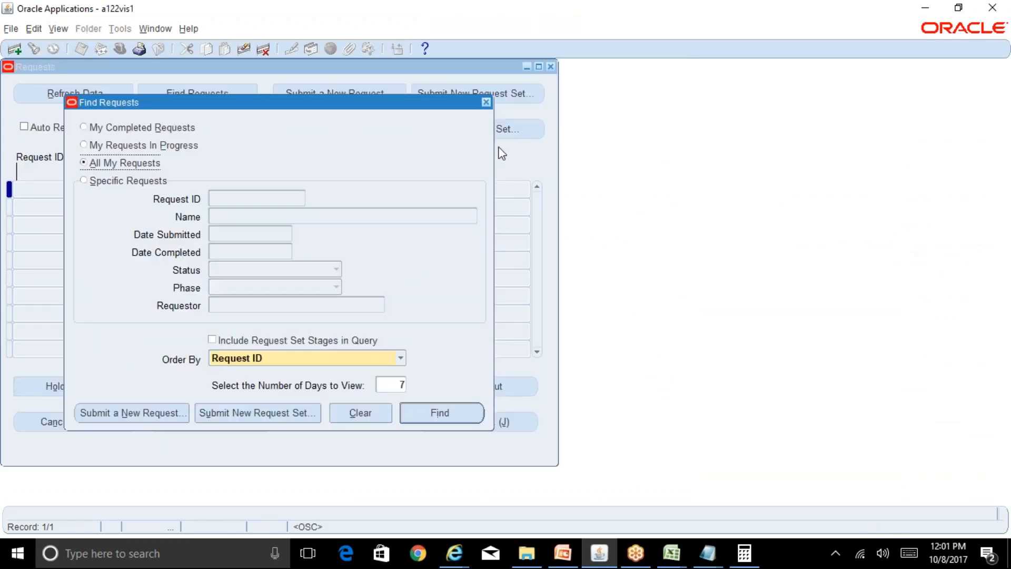
click(487, 102)
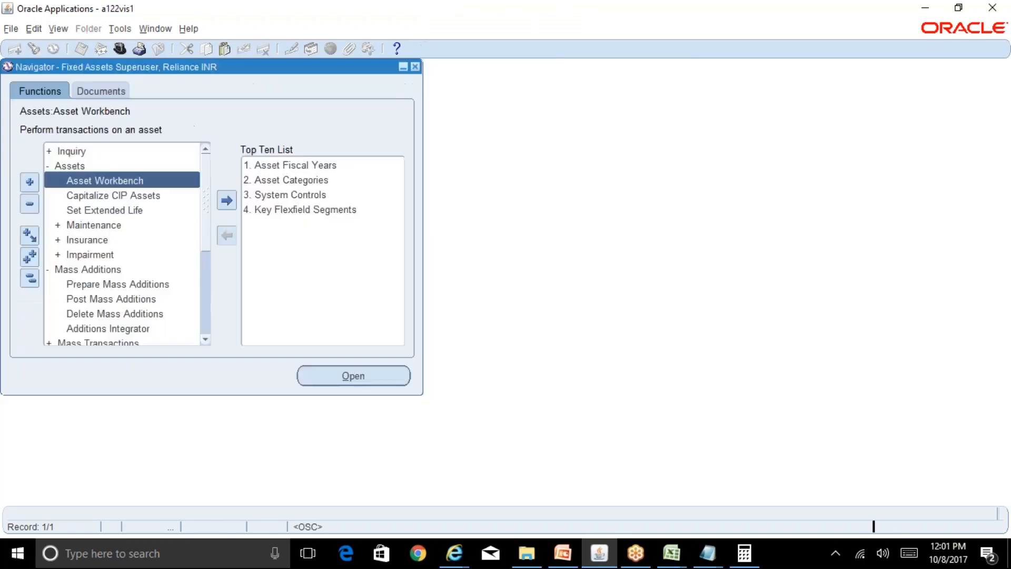
Collapse the Navigator functions, open Run Depreciation under Depreciation, and select the book RELIANCE CORP.
click(30, 278)
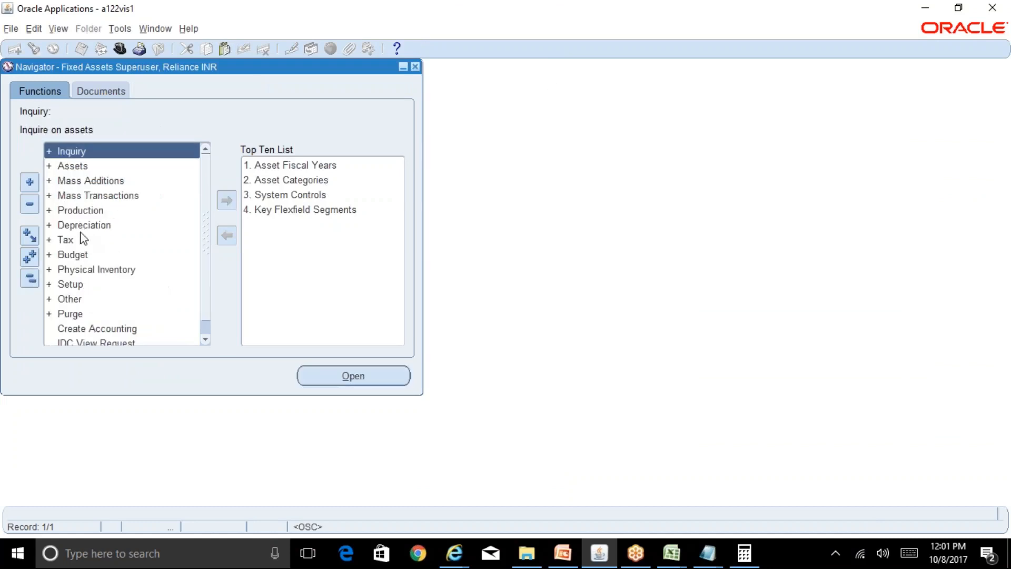
double_click(87, 226)
click(102, 233)
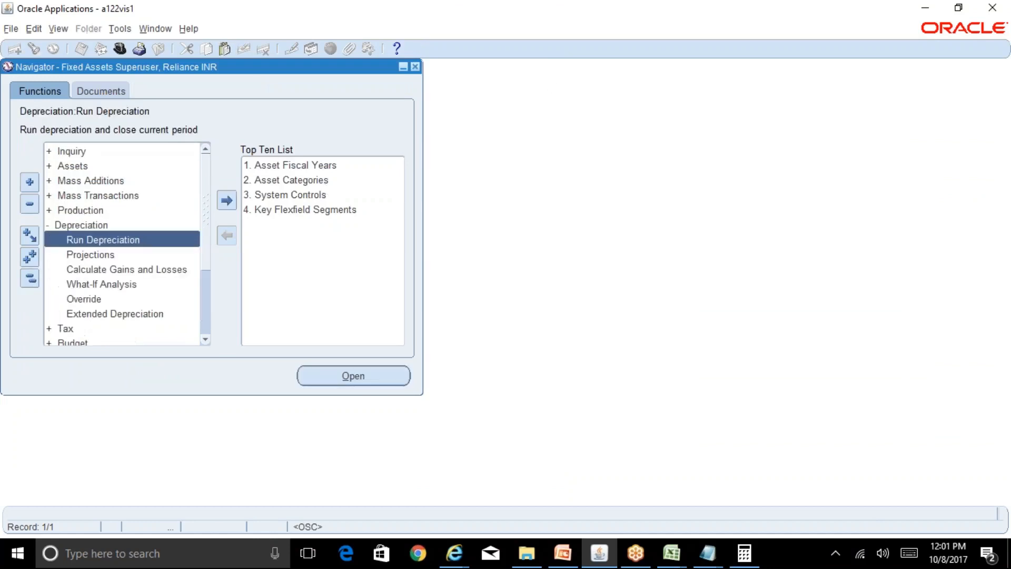
double_click(102, 232)
text(oct 1)
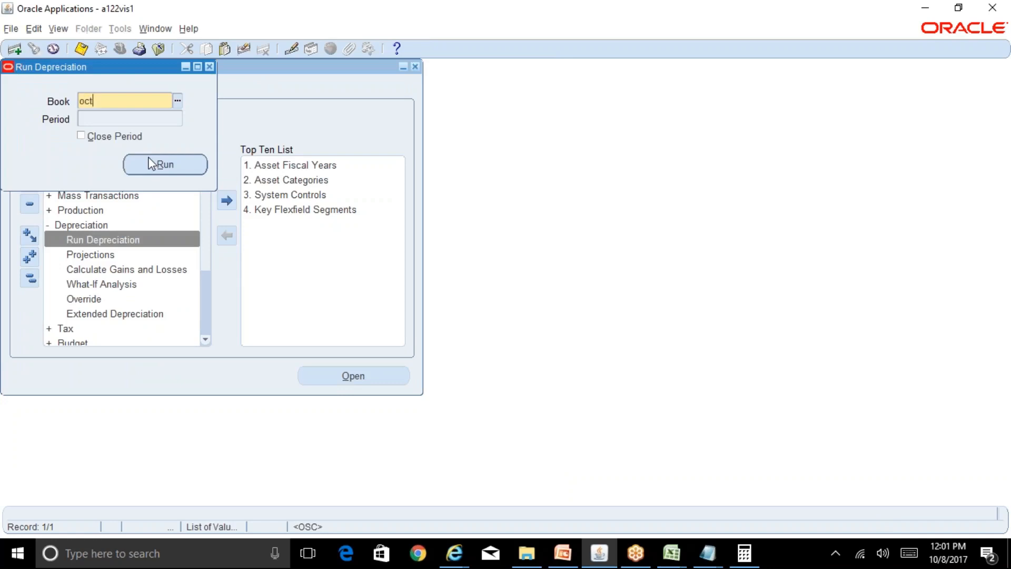
key(BackSpace)
key(BackSpace)
key(BackSpace)
key(BackSpace)
key(BackSpace)
text(rel)
key(Tab)
key(Return)
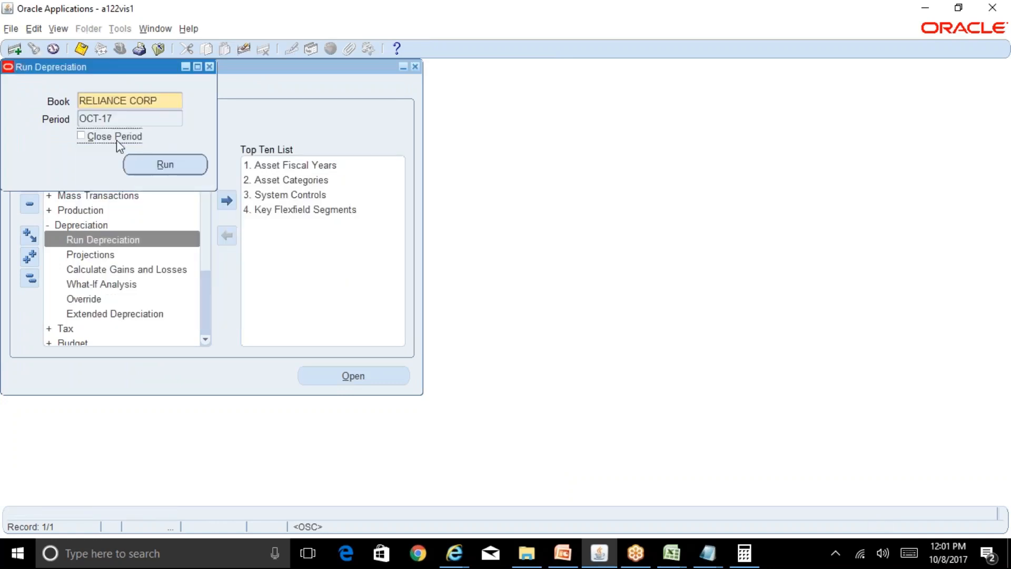
Run depreciation for RELIANCE CORP for OCT-17 with Close Period enabled, and acknowledge the submitted requests.
click(163, 166)
click(570, 309)
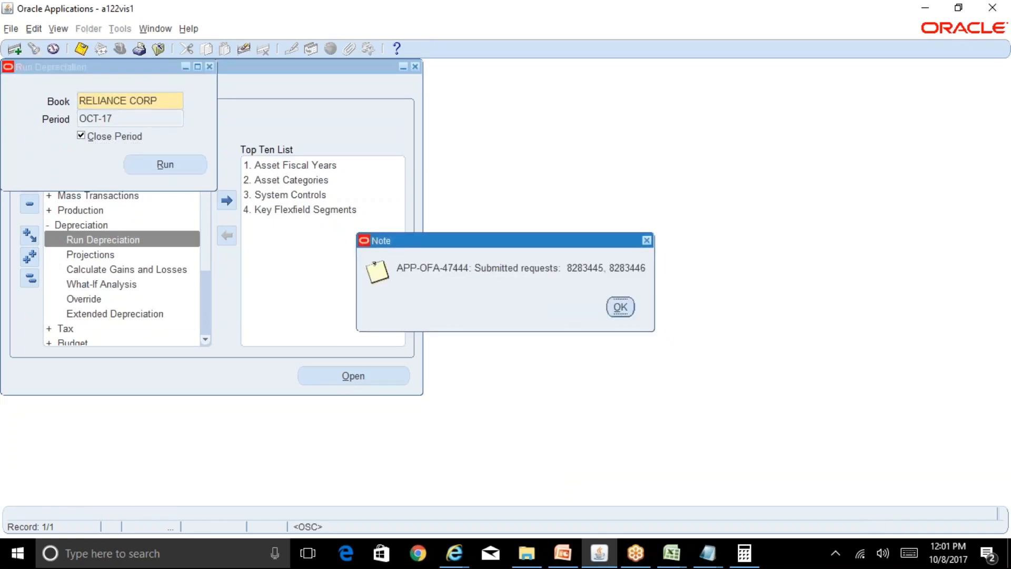
click(621, 307)
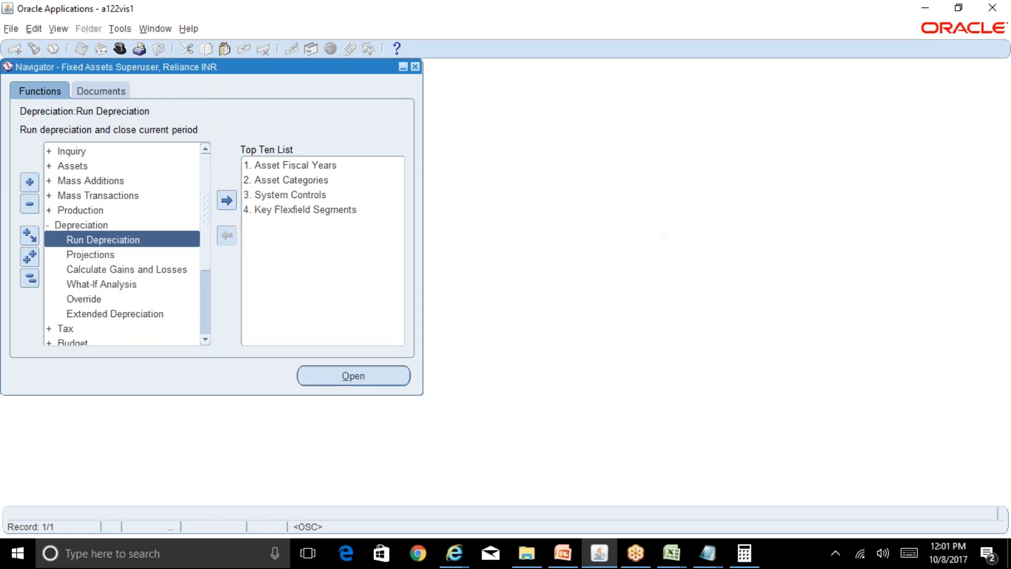
Find all own concurrent requests to check the phase and status of the depreciation run, and close the list.
key(alt+v)
key(r)
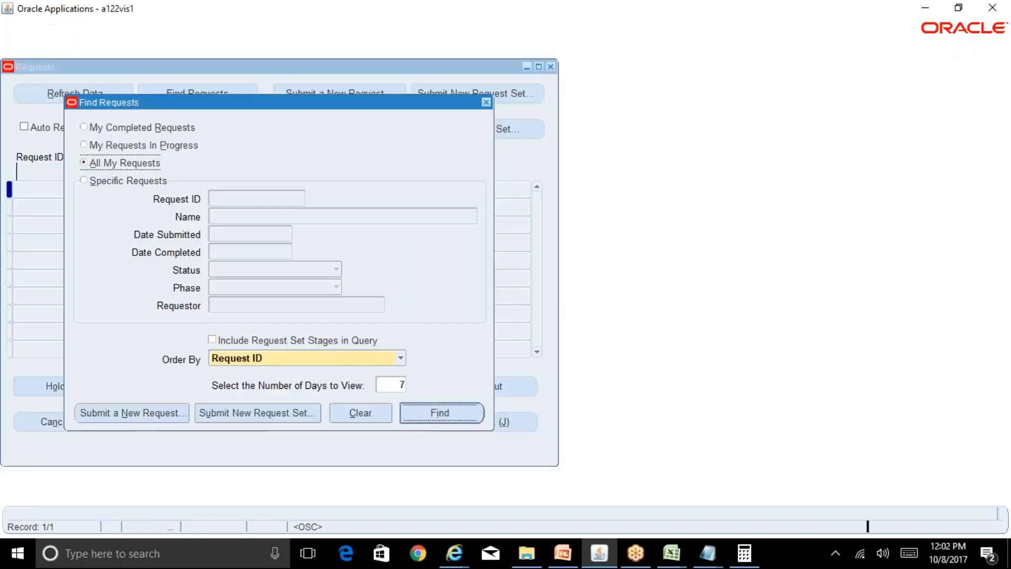
key(Return)
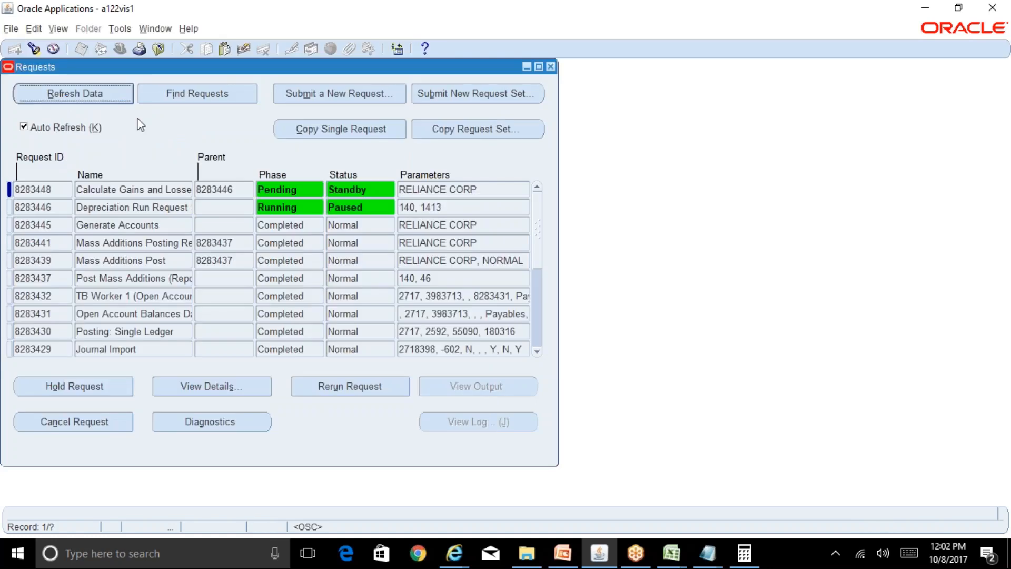
click(551, 66)
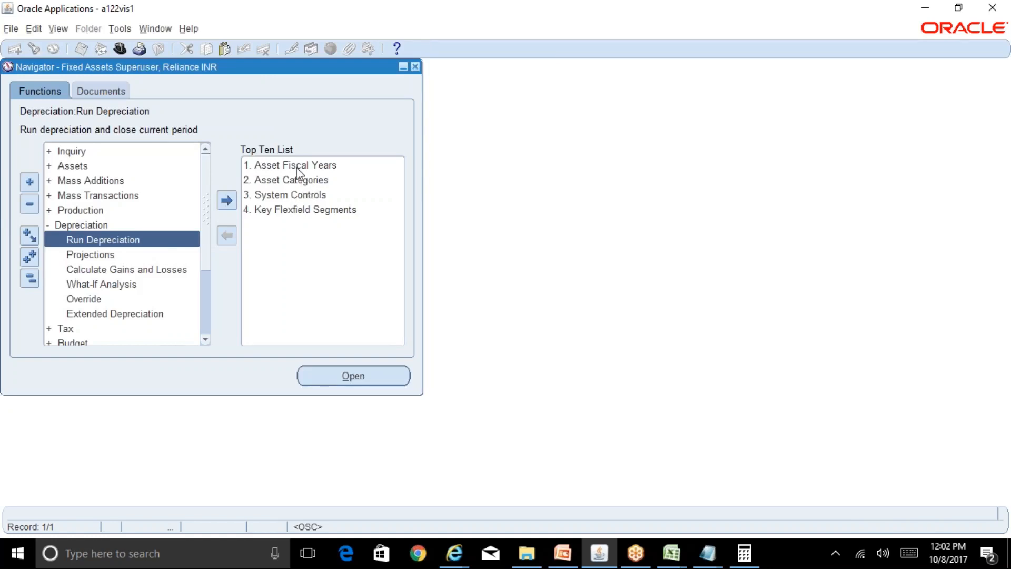
Open Book Controls under Setup, Asset System, and query the book with REL%CORP%.
click(30, 279)
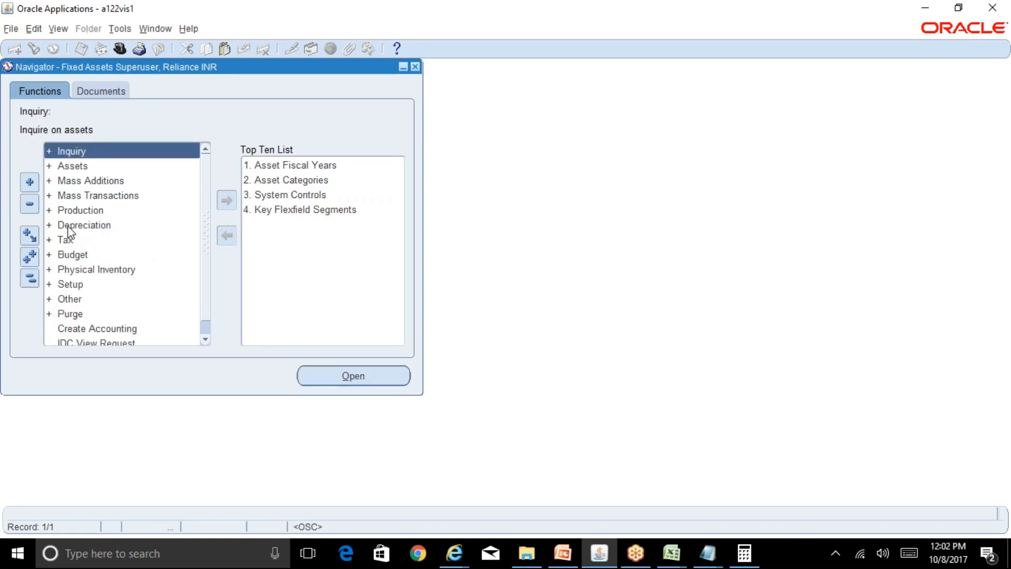
double_click(74, 285)
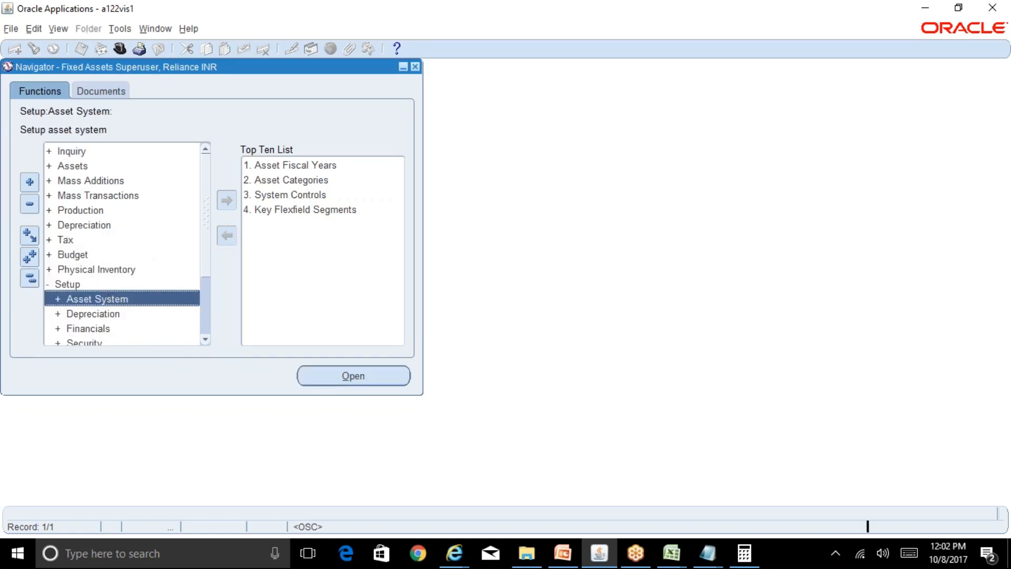
double_click(106, 295)
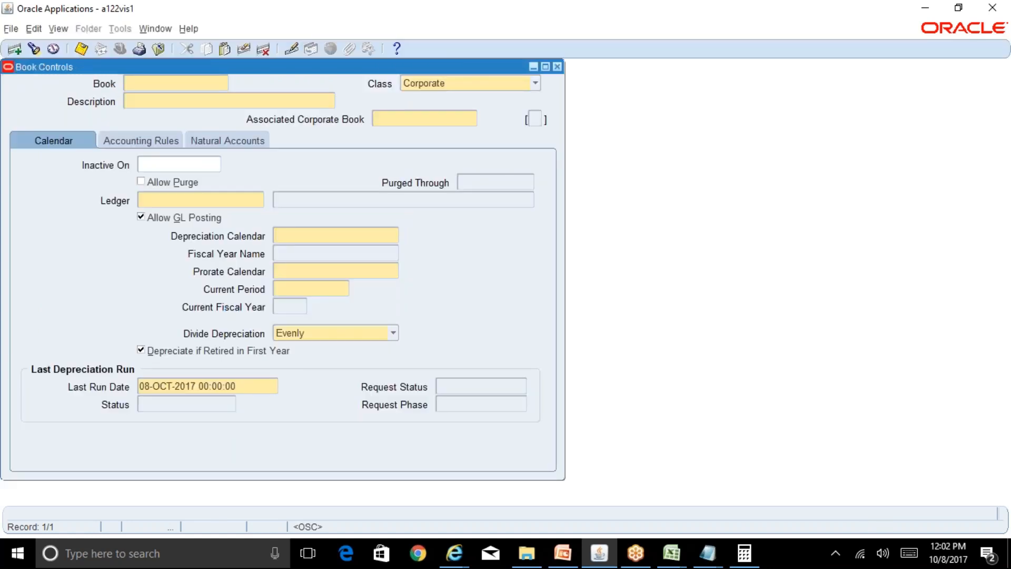
key(F11)
text(REL%C)
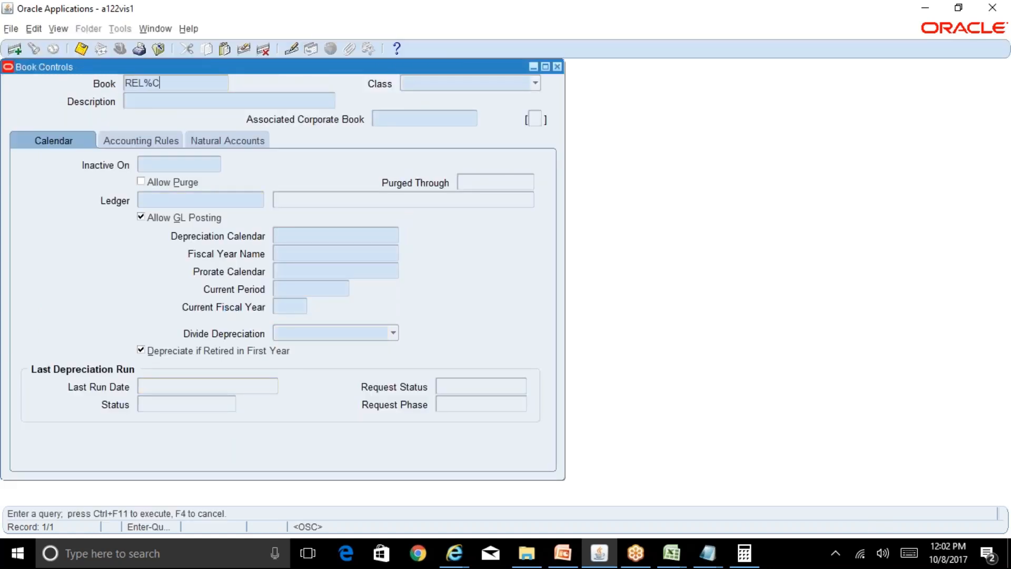
text(ORP%)
key(ctrl+F11)
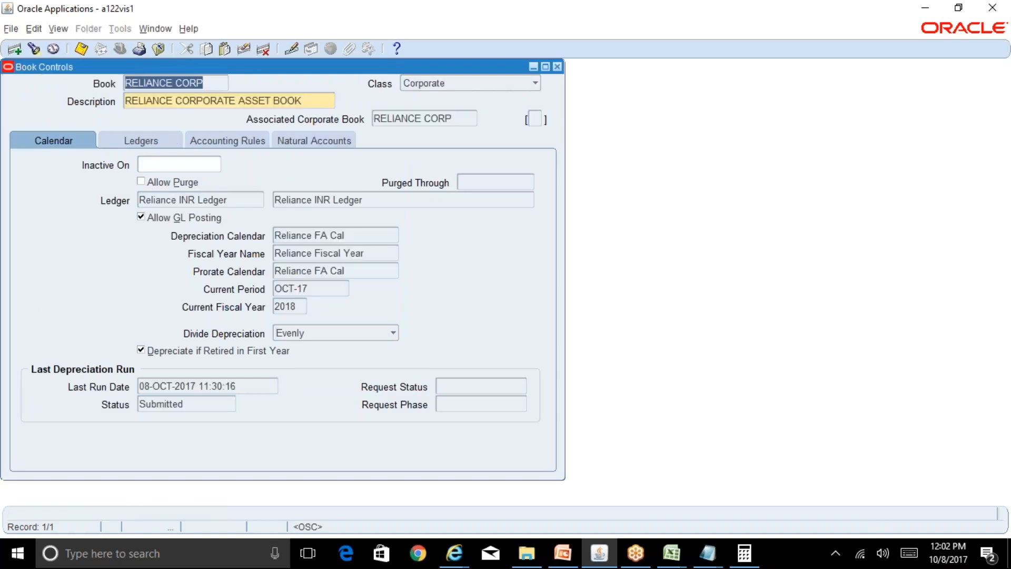
Check the book's current period and last depreciation run date, and close Book Controls.
click(318, 288)
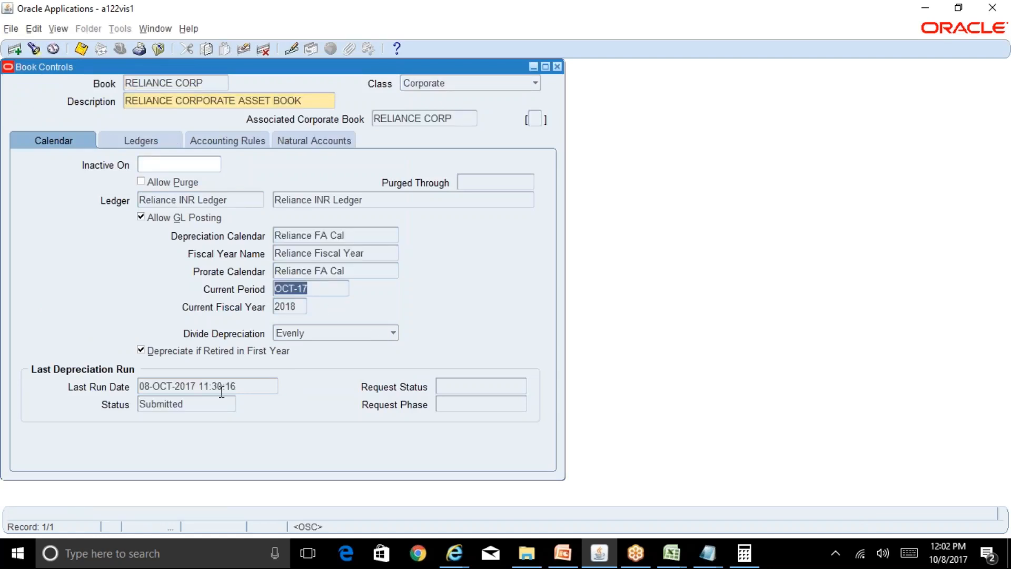
click(240, 389)
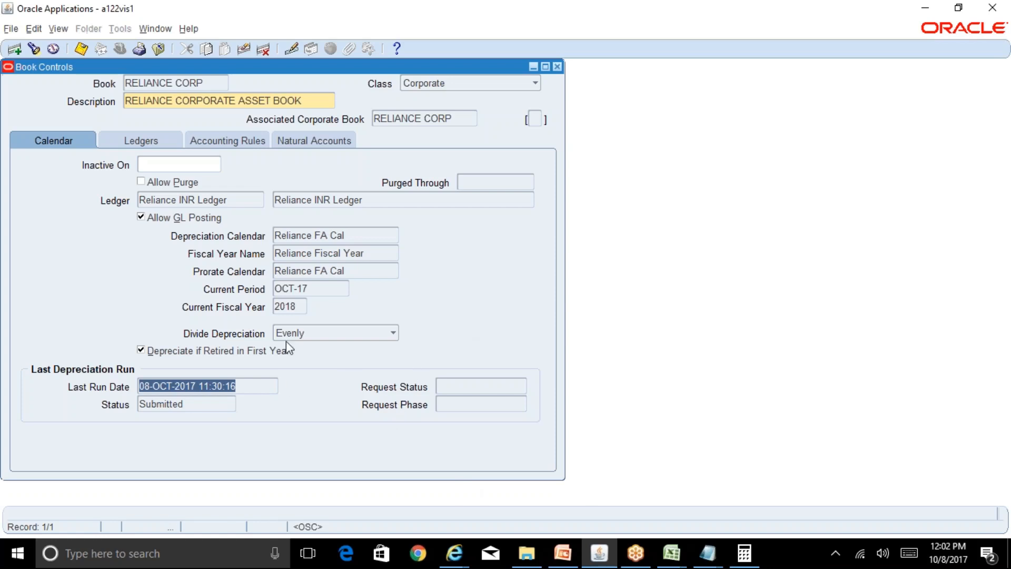
click(323, 289)
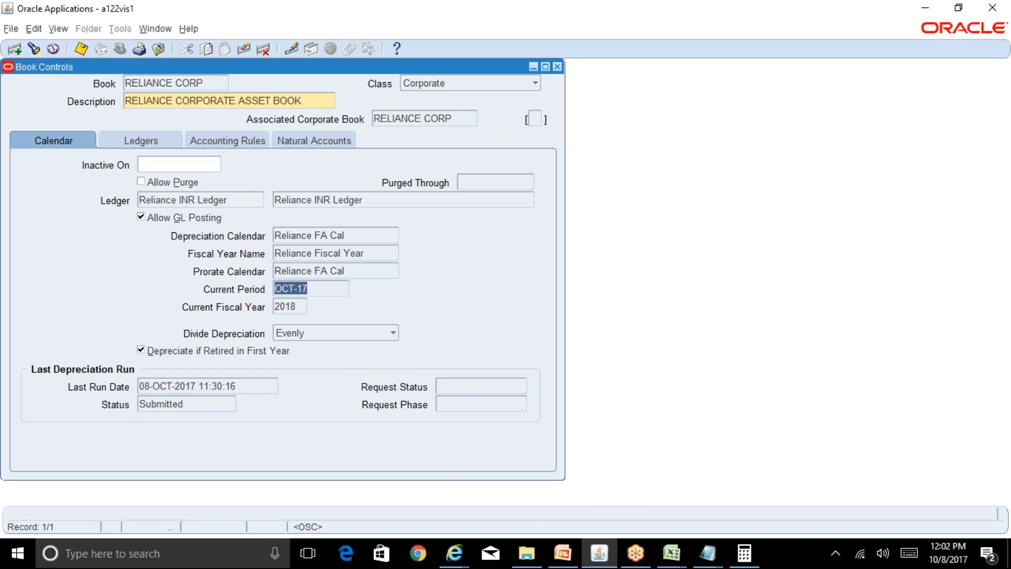
click(557, 67)
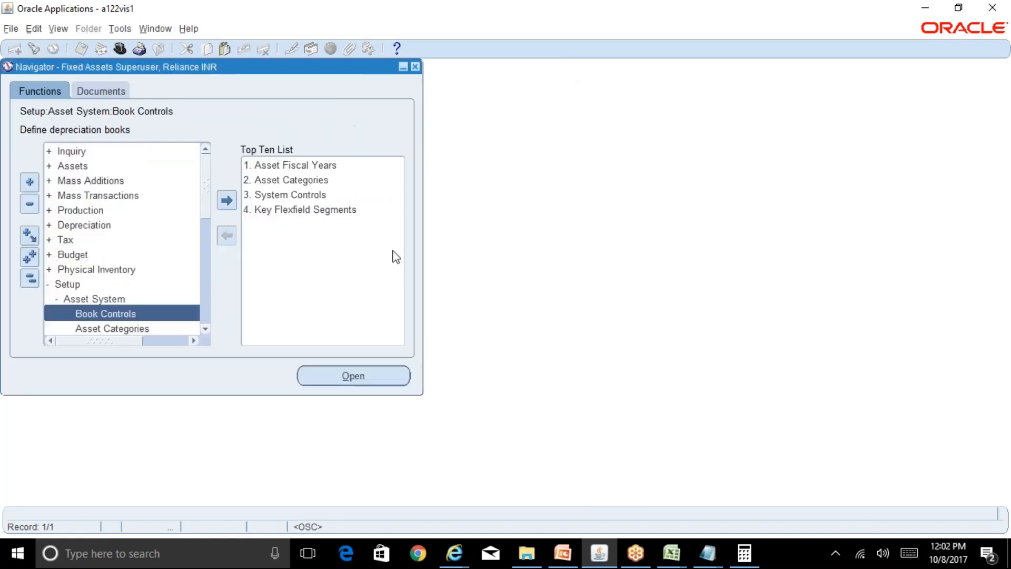
List all own concurrent requests again and refresh them repeatedly to monitor the depreciation run.
key(alt+v)
key(r)
key(Return)
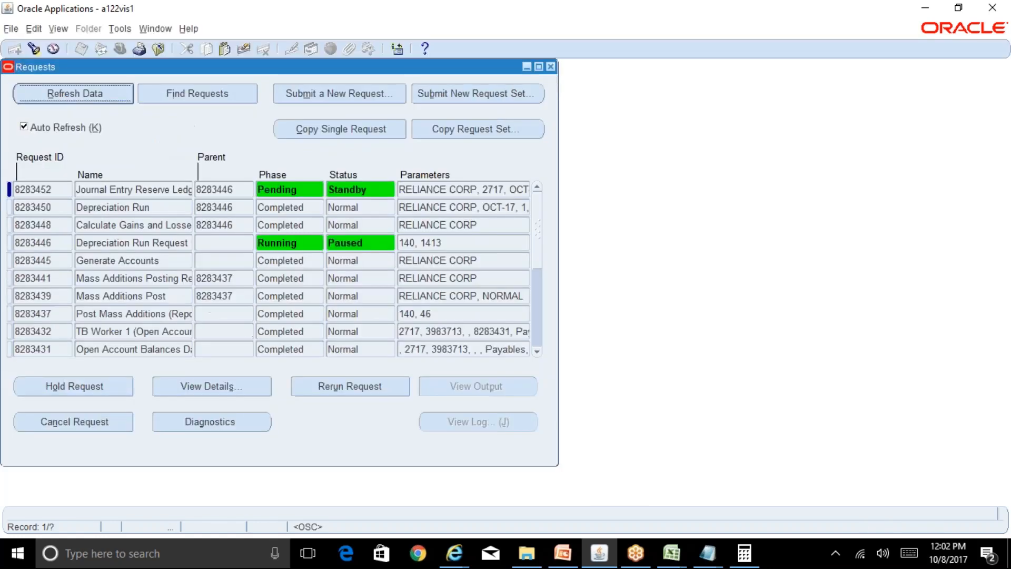
click(102, 98)
key(alt+r)
key(alt+r)
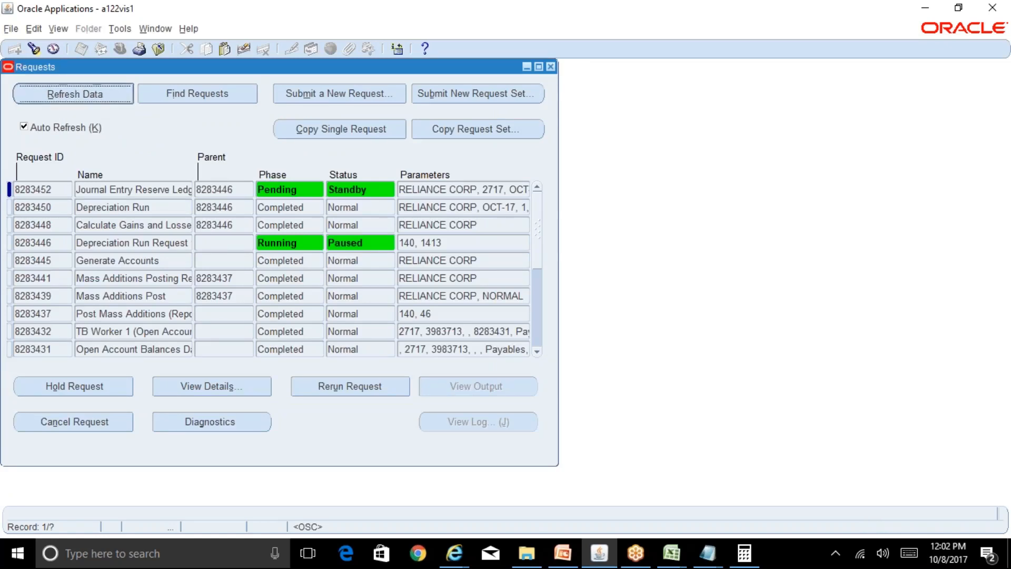
key(alt+r)
key(alt+r)
key(alt+r)
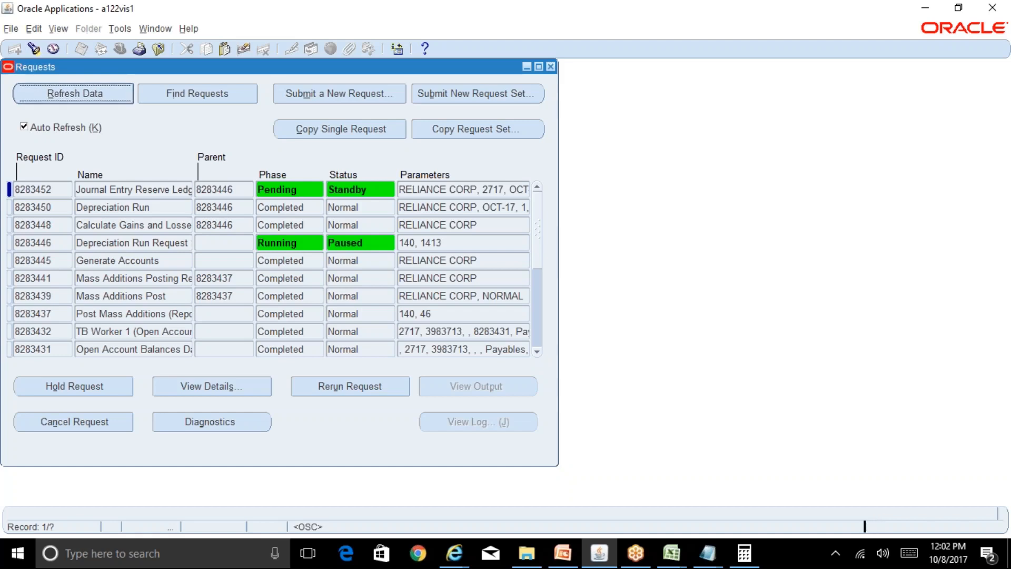
Reopen Run Depreciation, select the book RELIANCE CORP to check its period, and close the form without saving.
drag(182, 71, 419, 94)
double_click(80, 229)
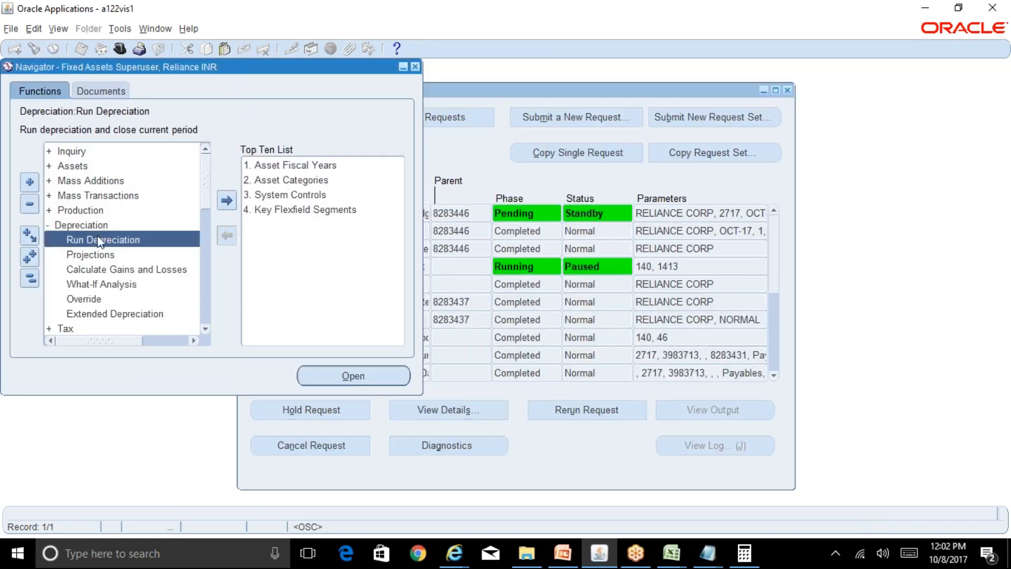
double_click(97, 237)
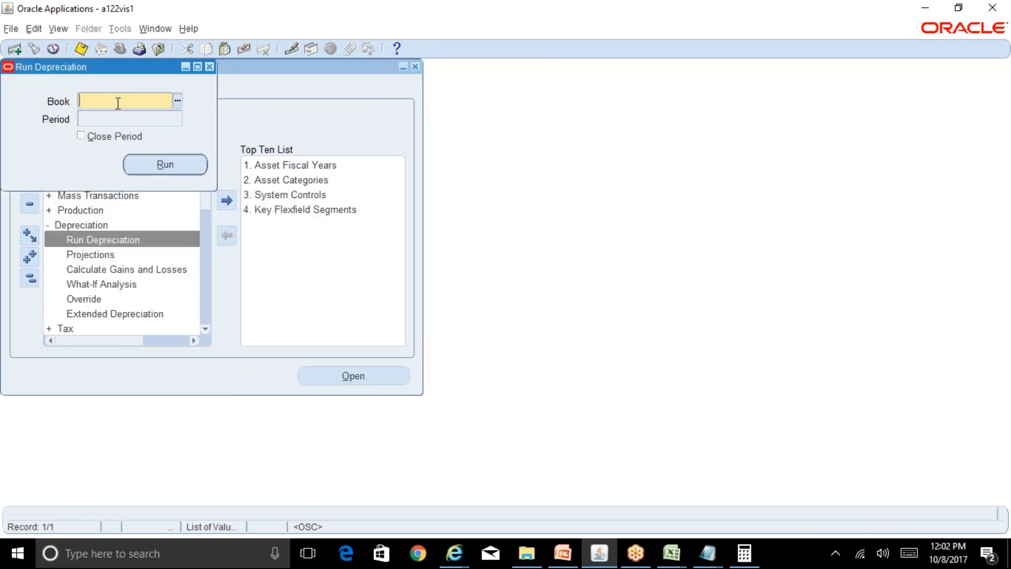
text(rel)
key(Tab)
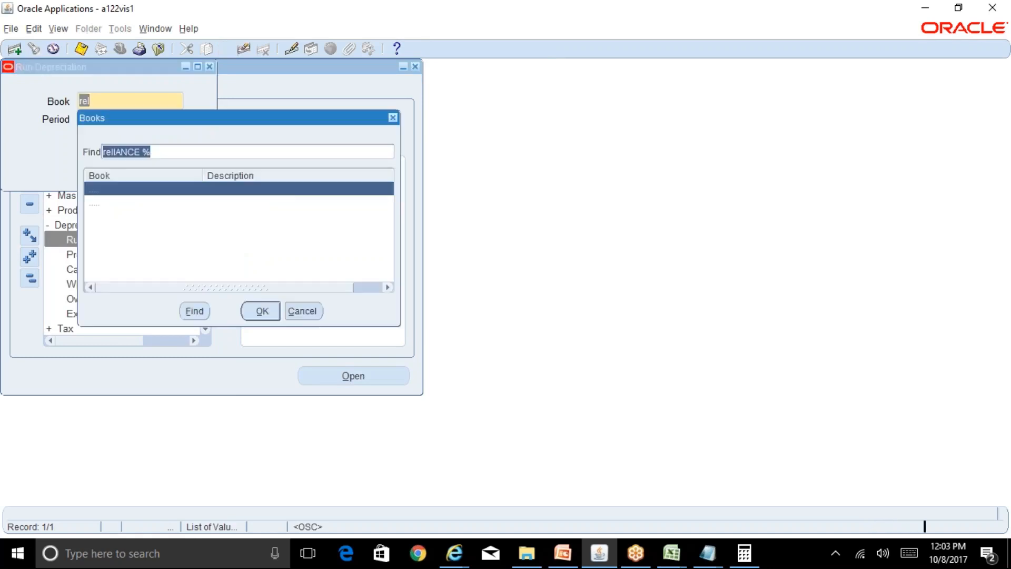
key(Return)
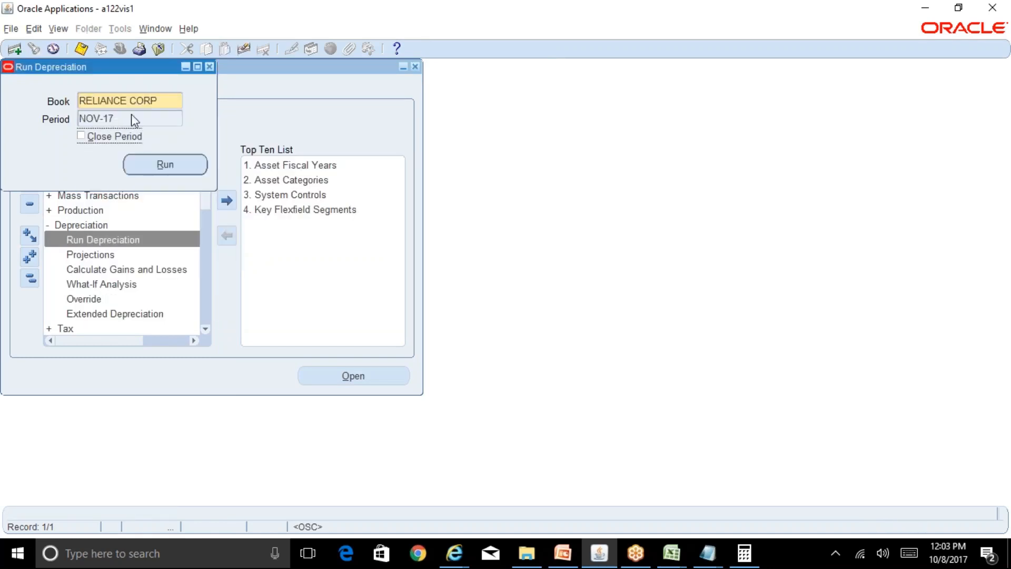
click(209, 66)
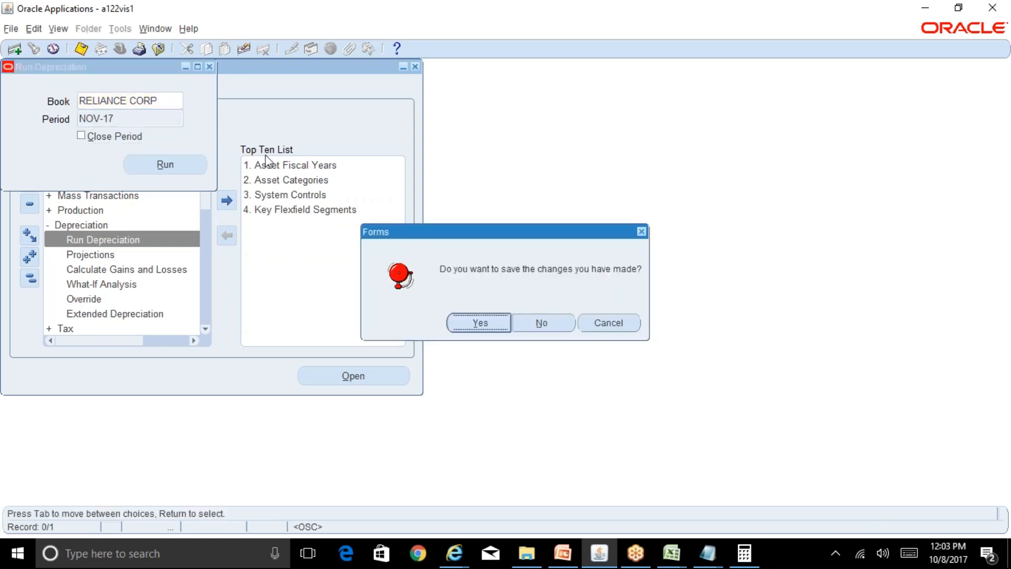
click(519, 327)
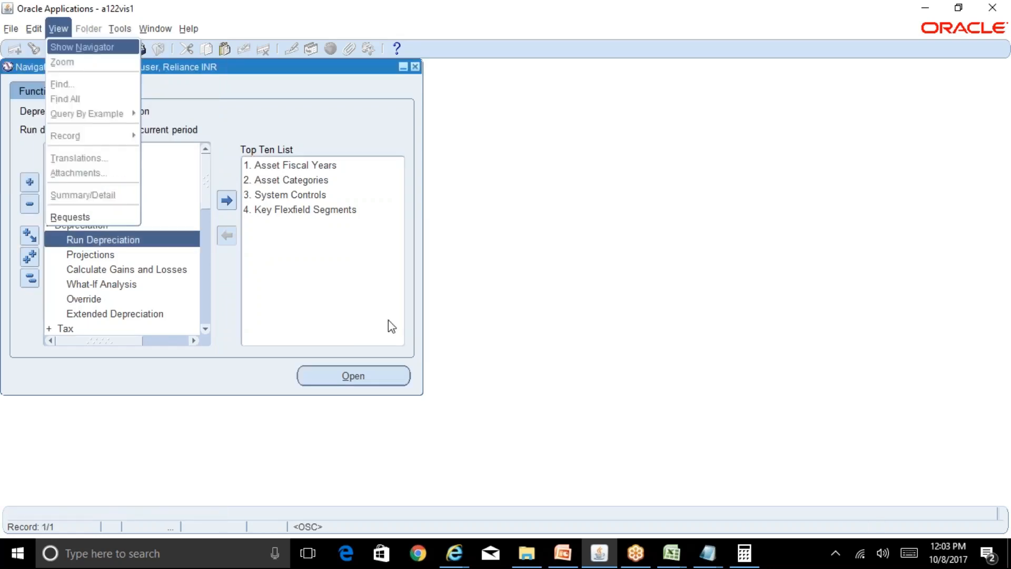
Reopen the concurrent requests list, refresh it to follow the depreciation run's child requests, and close it.
key(alt+i)
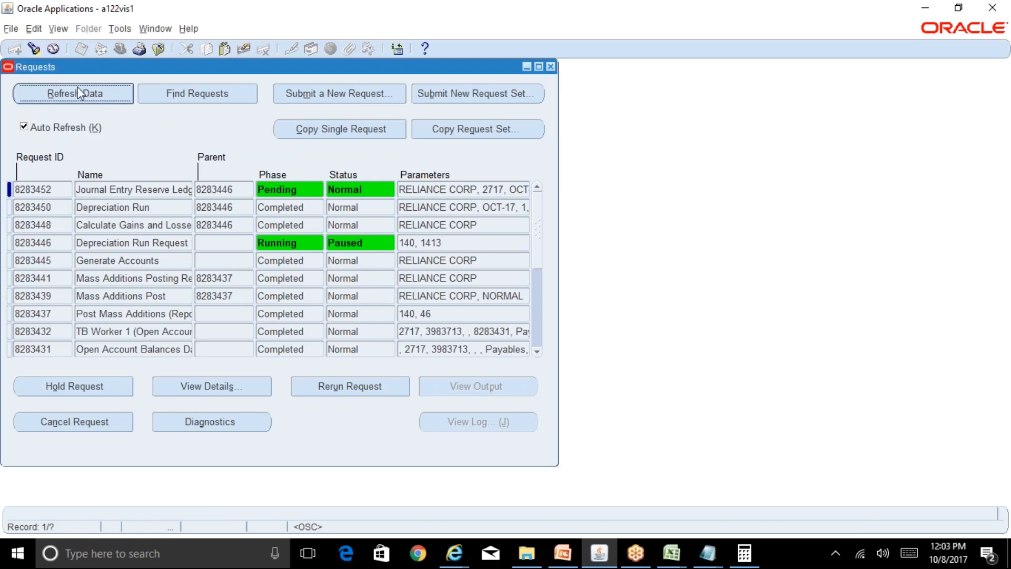
click(80, 94)
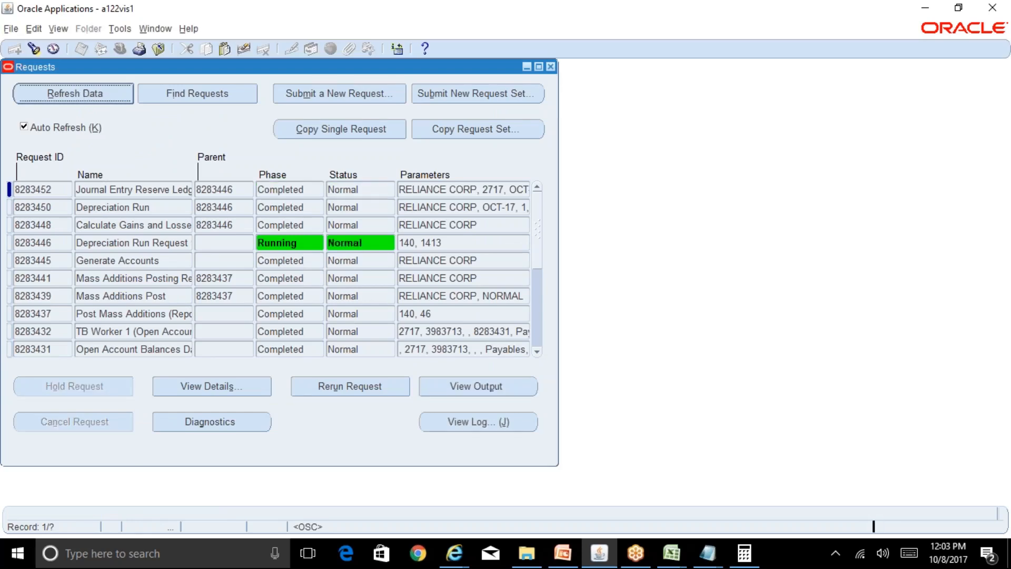
key(alt+r)
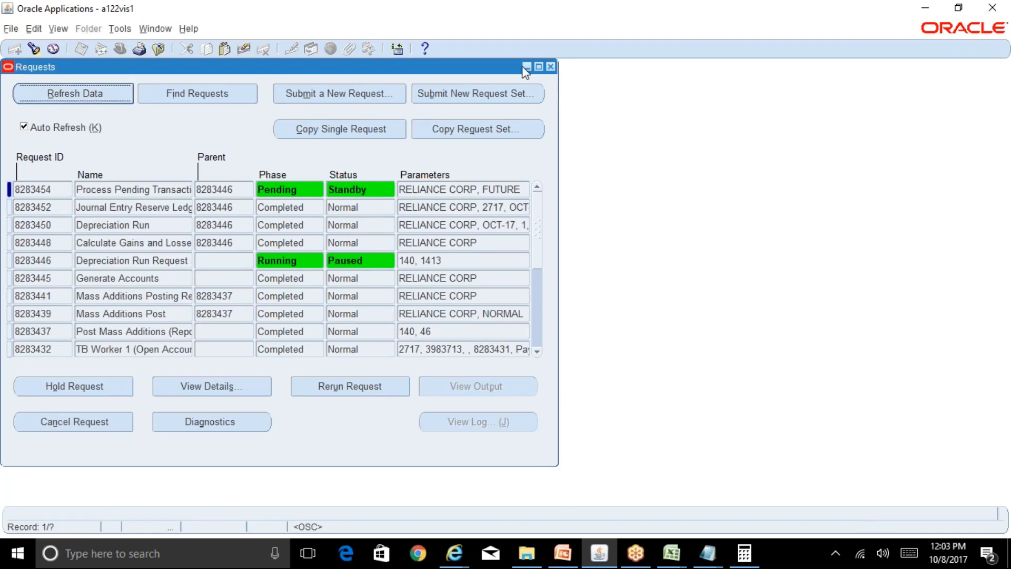
click(549, 66)
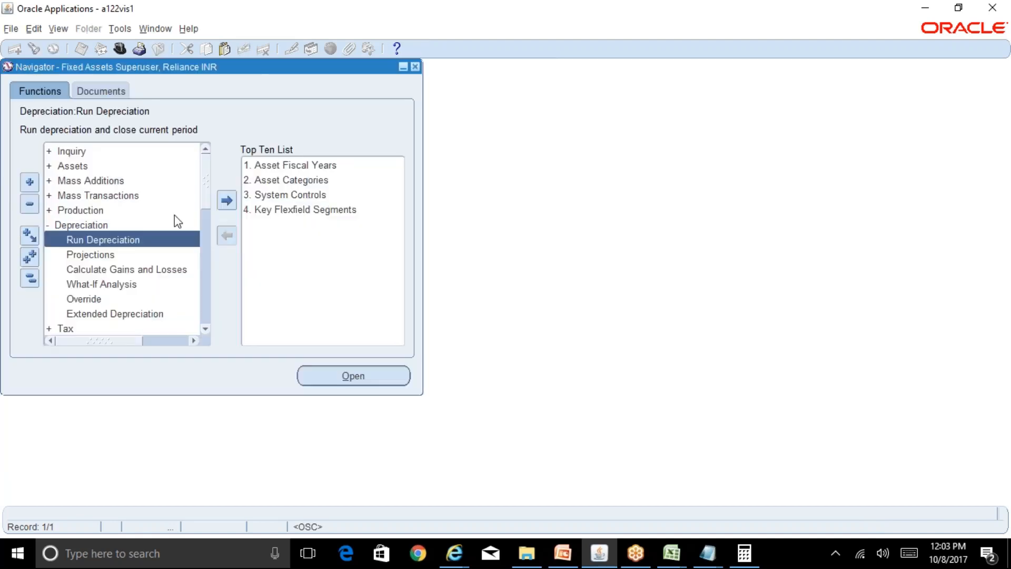
Open Run Depreciation again and select the book RELIANCE CORP to review its period.
double_click(136, 242)
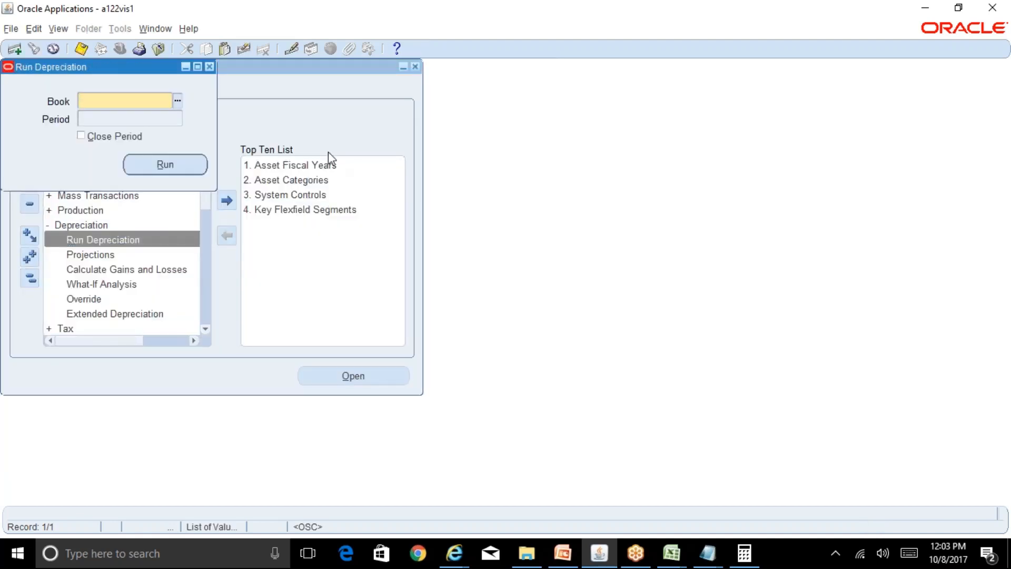
text(rel)
key(Tab)
key(Return)
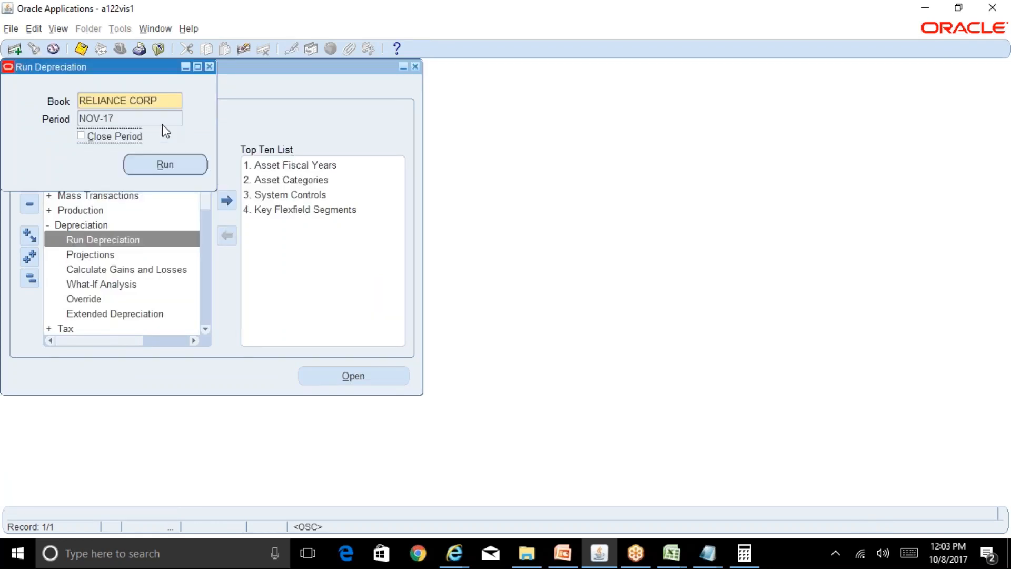
Change the book to RELIANCE TAX to compare its period, and close the form without saving.
text(rel)
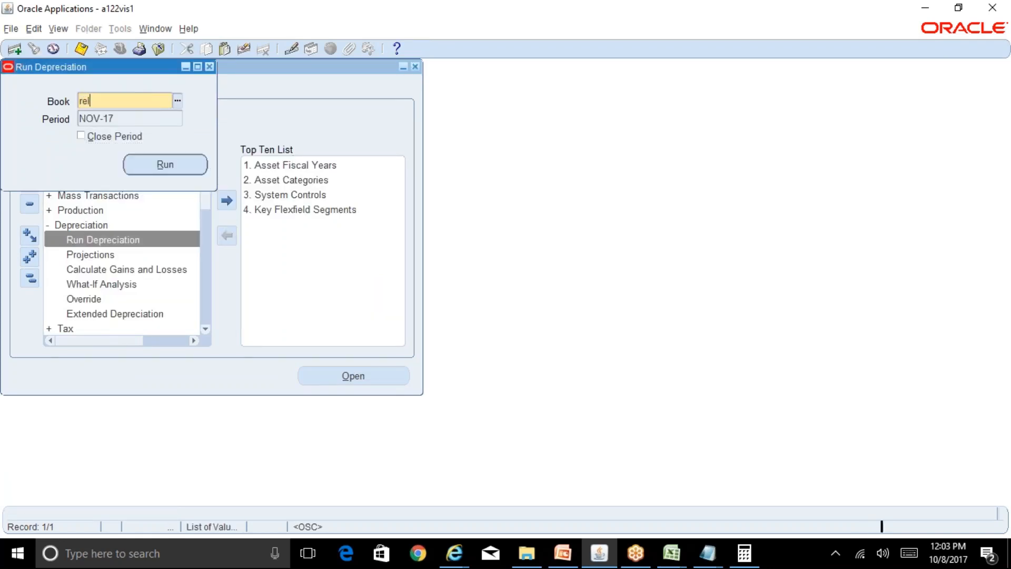
key(Tab)
key(Down)
key(Return)
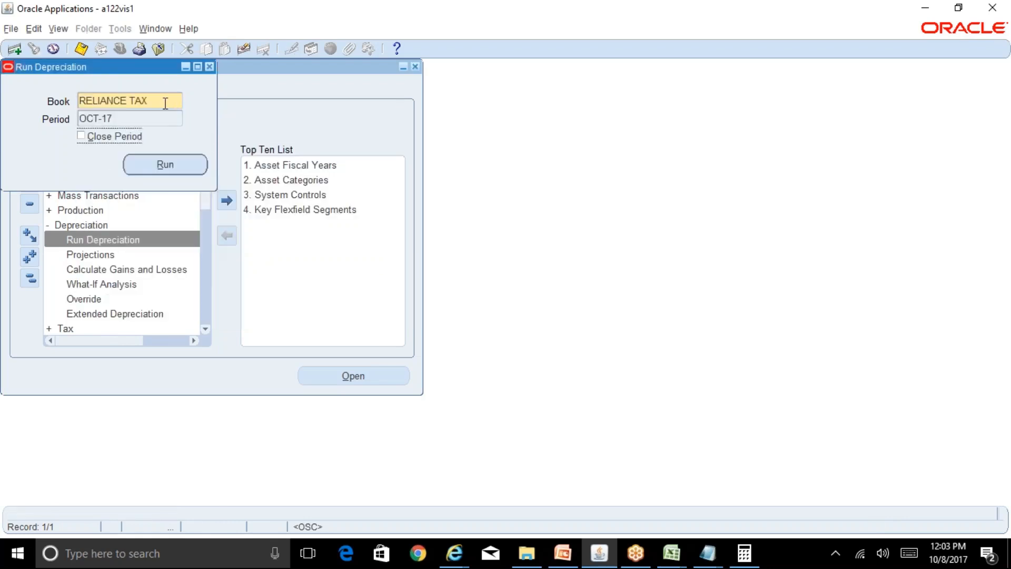
click(209, 67)
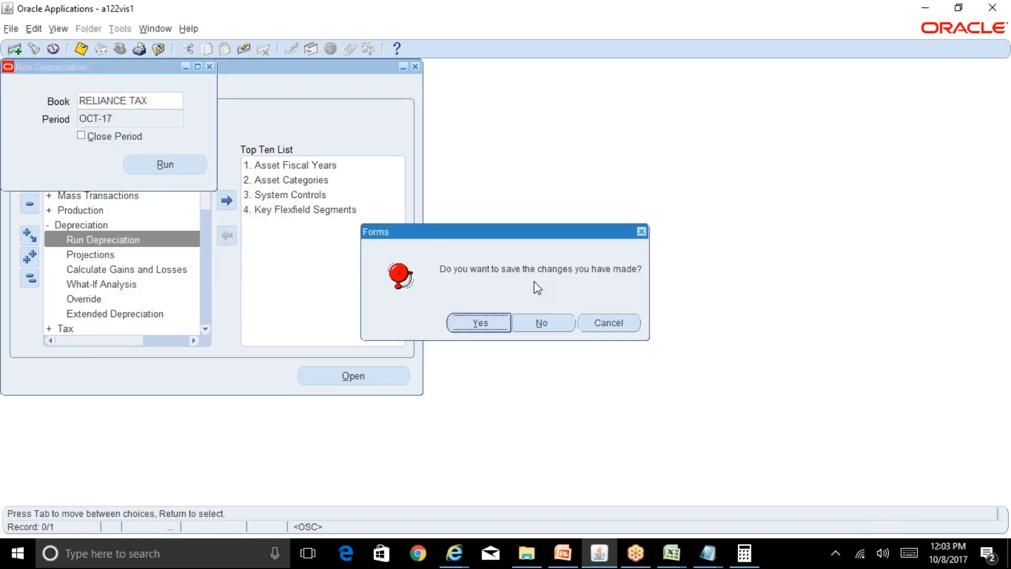
click(560, 325)
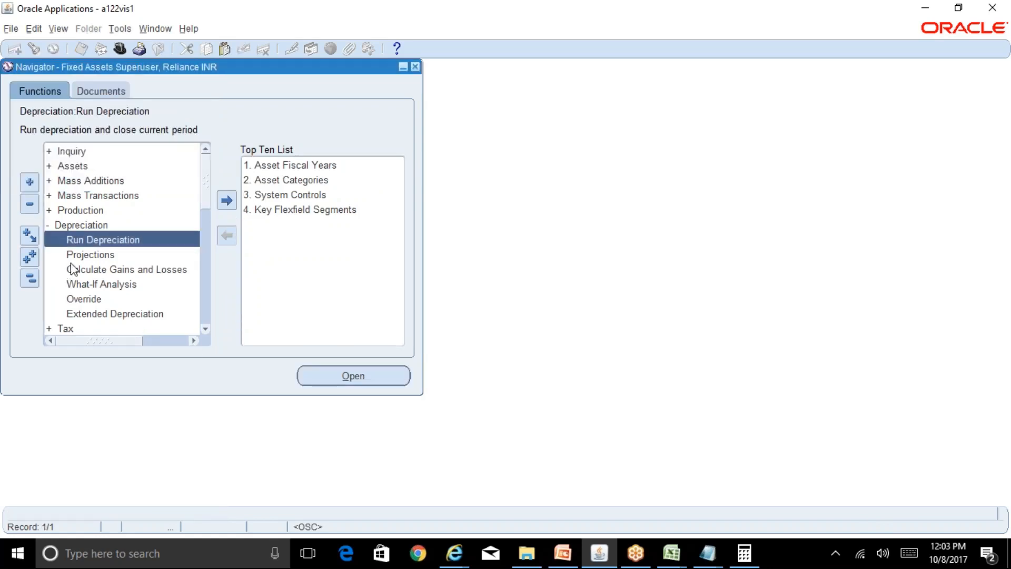
Collapse the function list, open Book Controls under Setup > Asset System, and query the books matching REL%.
click(30, 278)
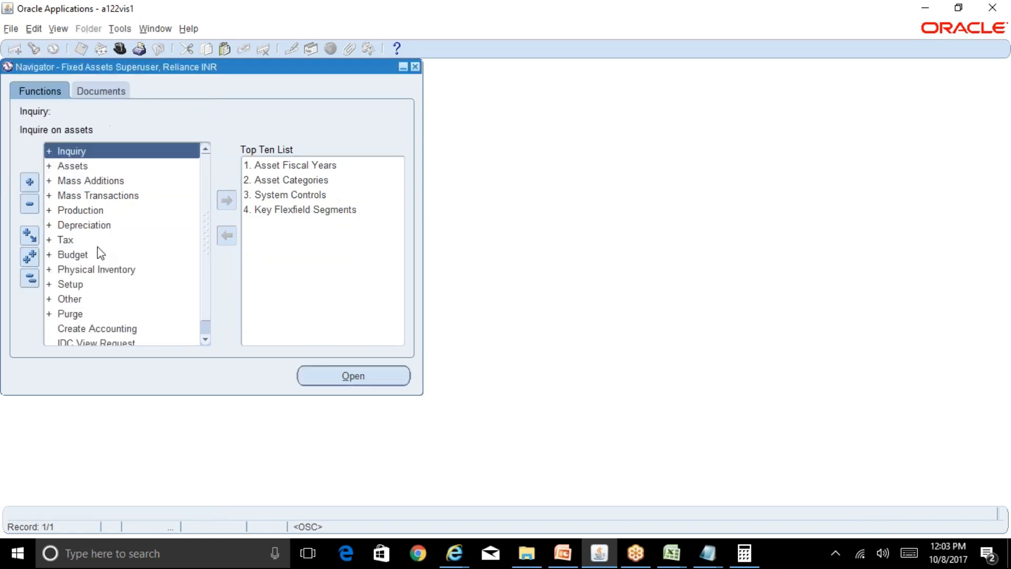
double_click(75, 286)
double_click(84, 299)
double_click(92, 314)
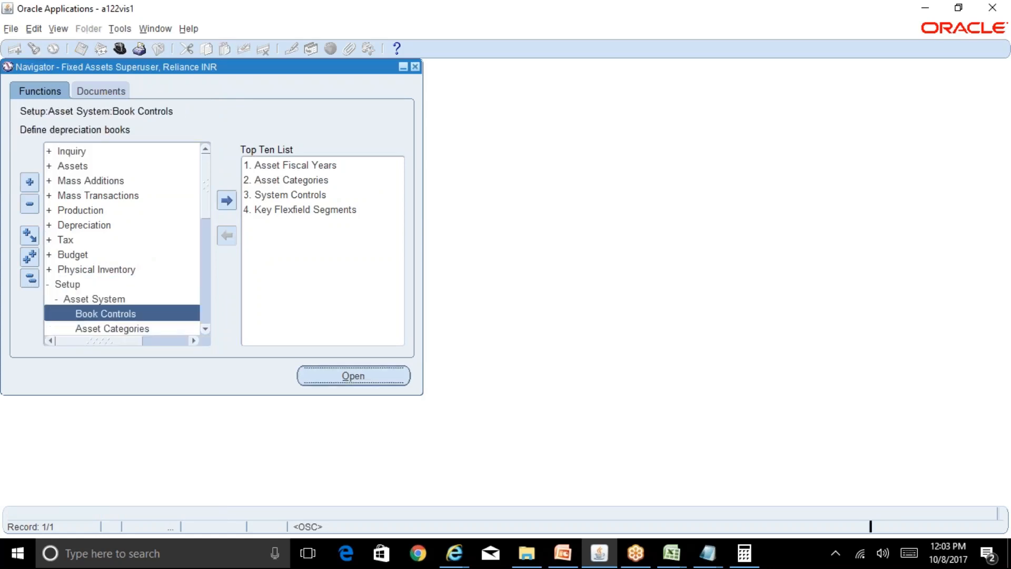
key(F11)
text(REL%)
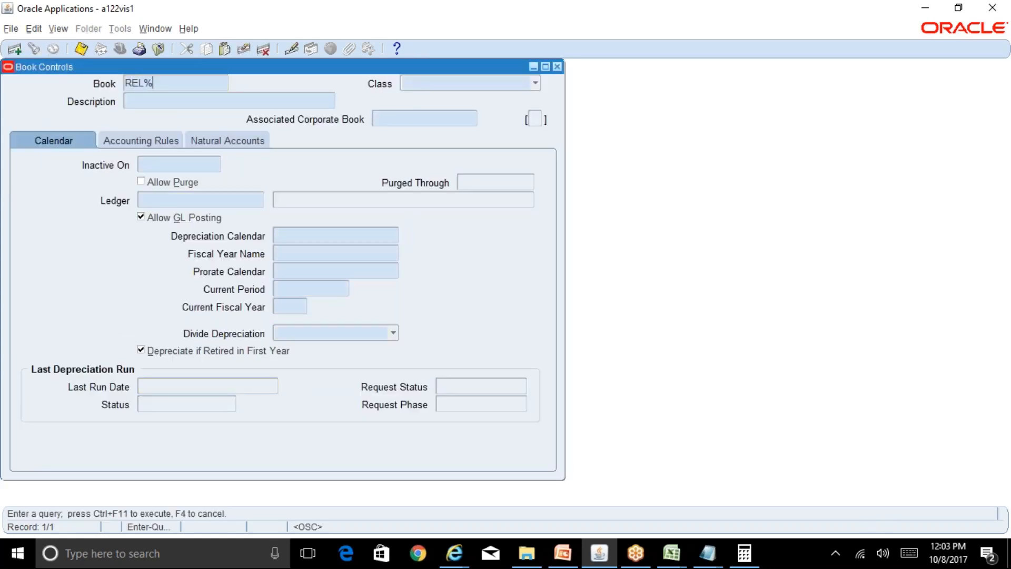
key(ctrl+F11)
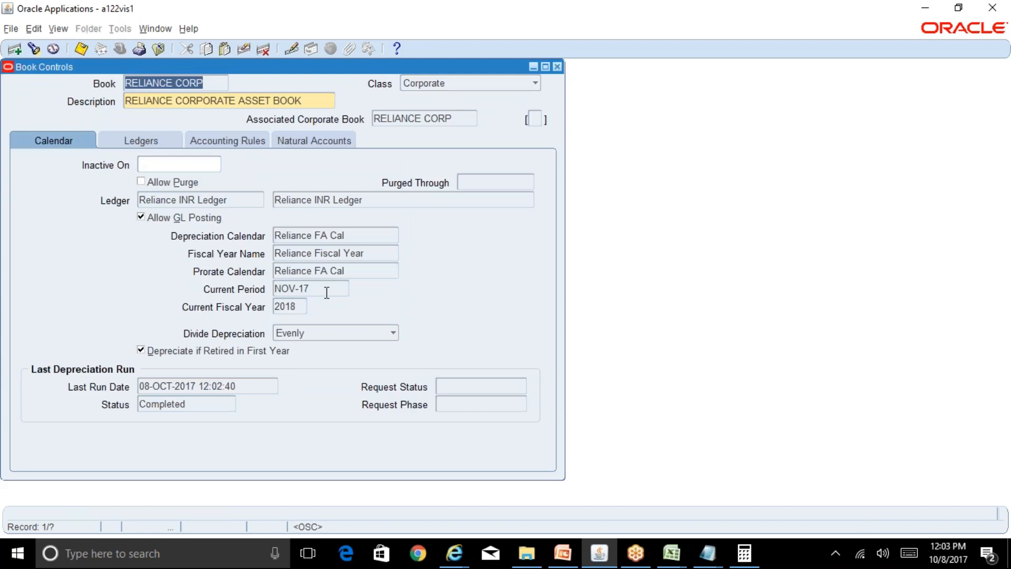
Check the current period and last depreciation run date of the book RELIANCE CORP, and close Book Controls.
click(327, 293)
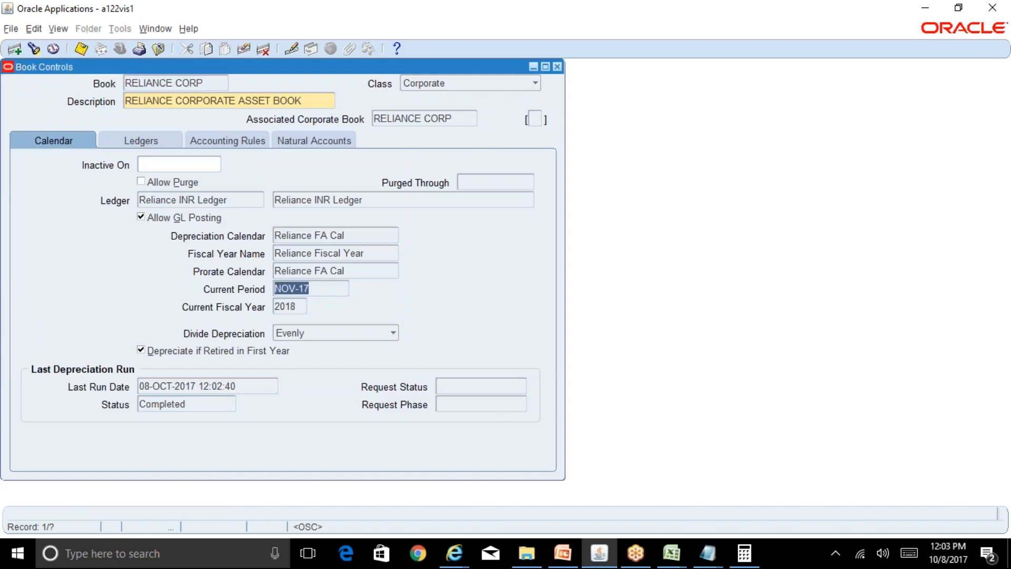
click(244, 388)
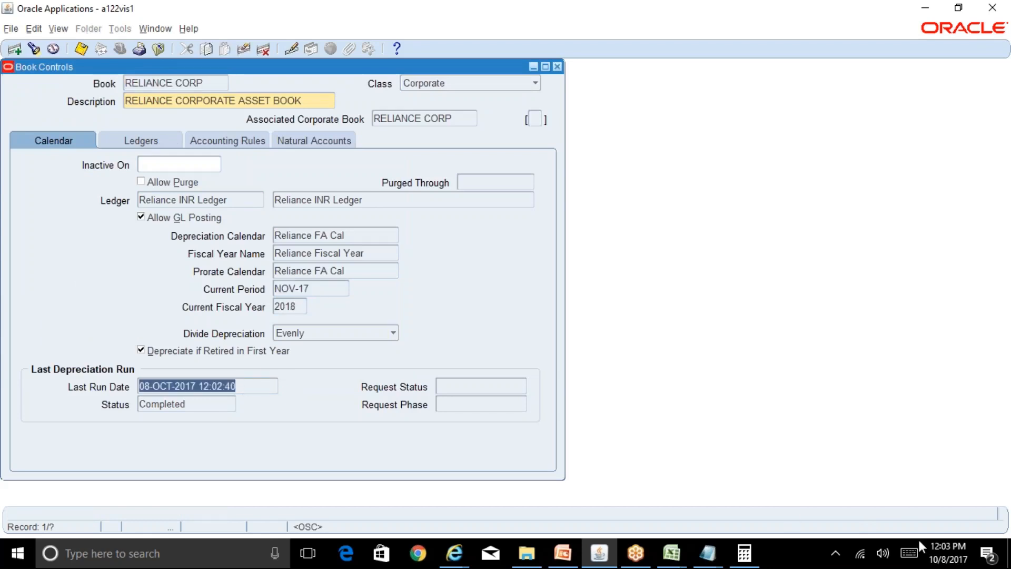
mouse_move(935, 548)
click(557, 66)
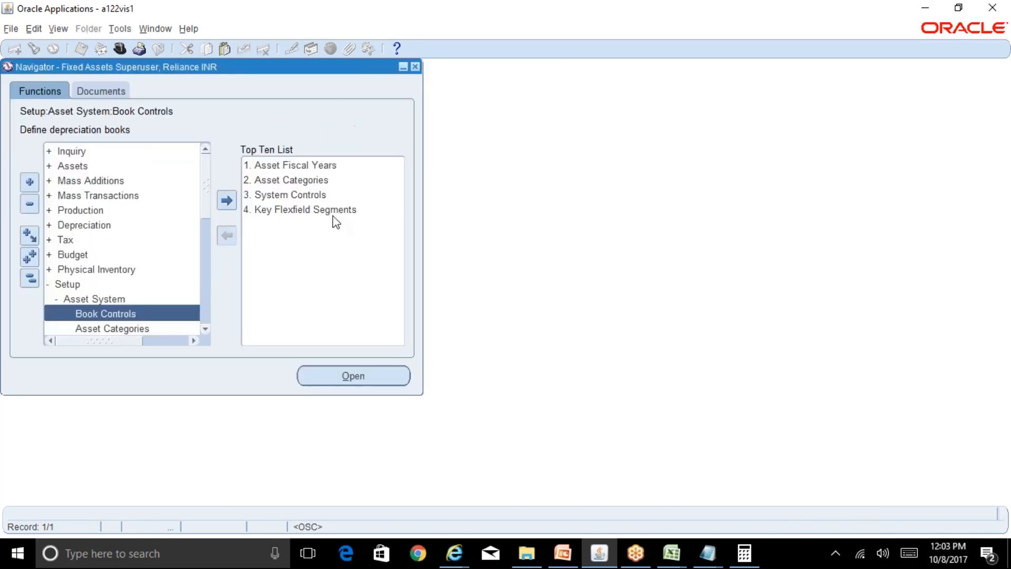
Start a new single concurrent request and choose the Create Accounting - Assets program.
key(alt+v)
key(r)
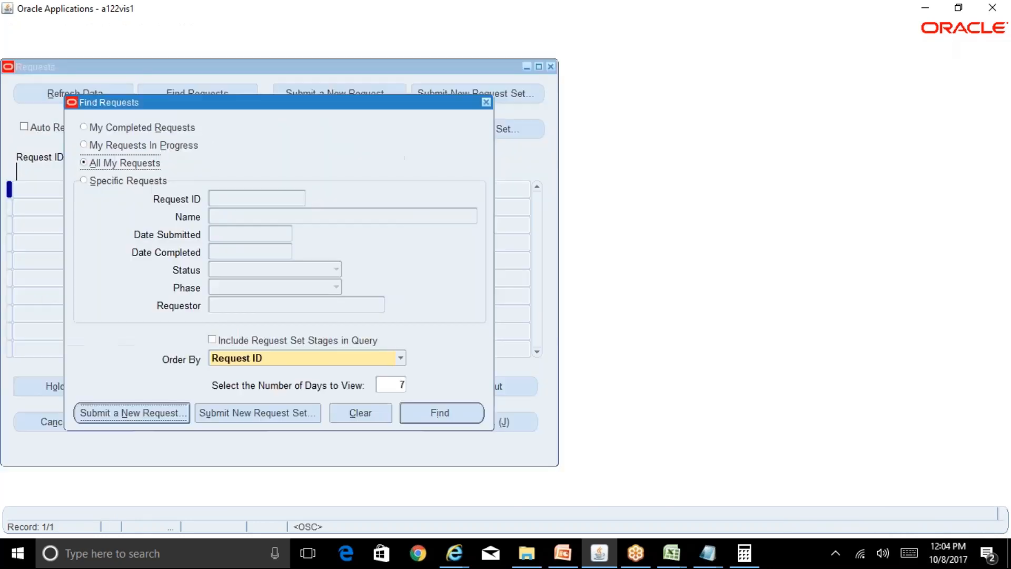
text(Create%)
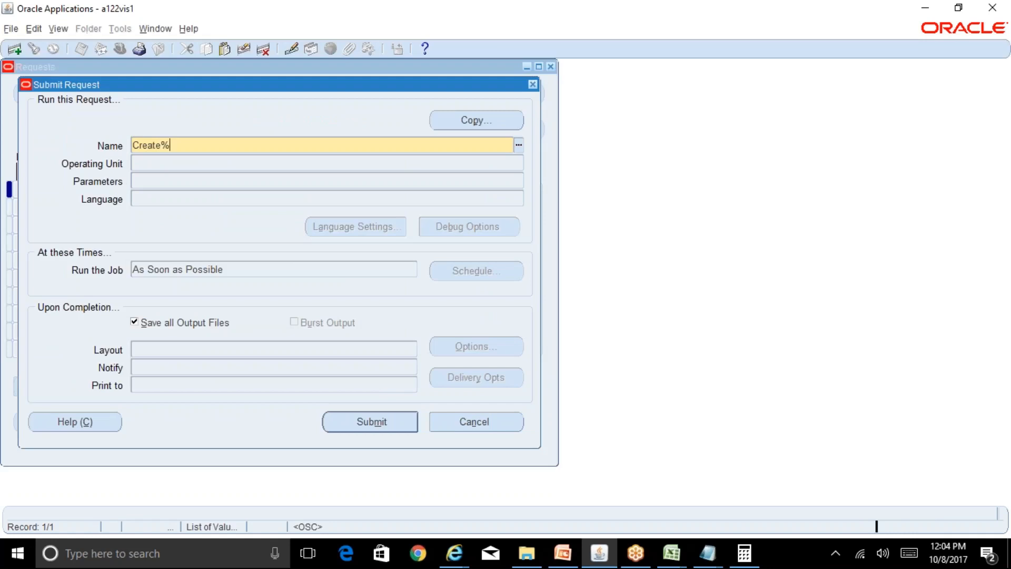
key(Tab)
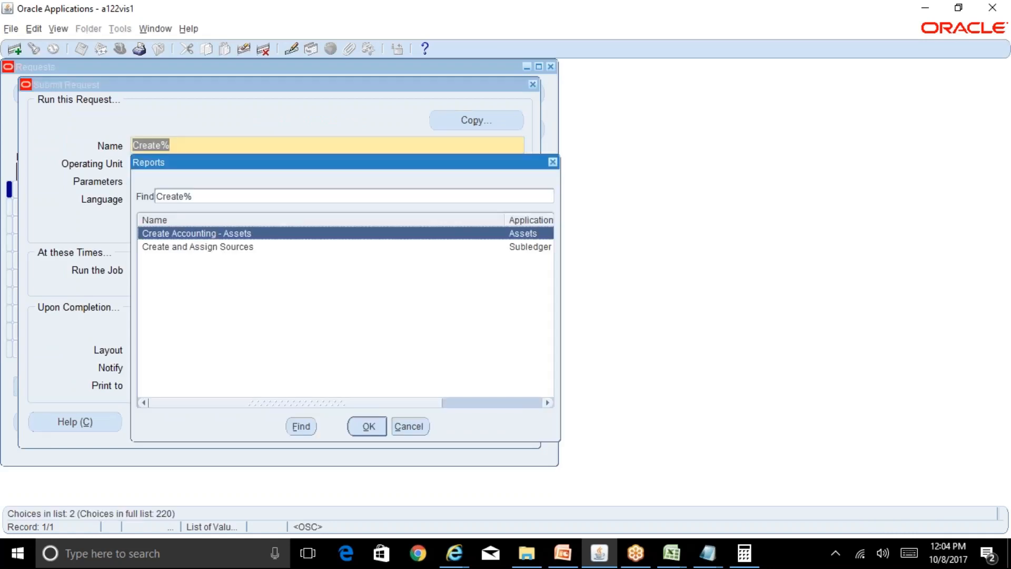
key(Down)
key(Up)
key(Return)
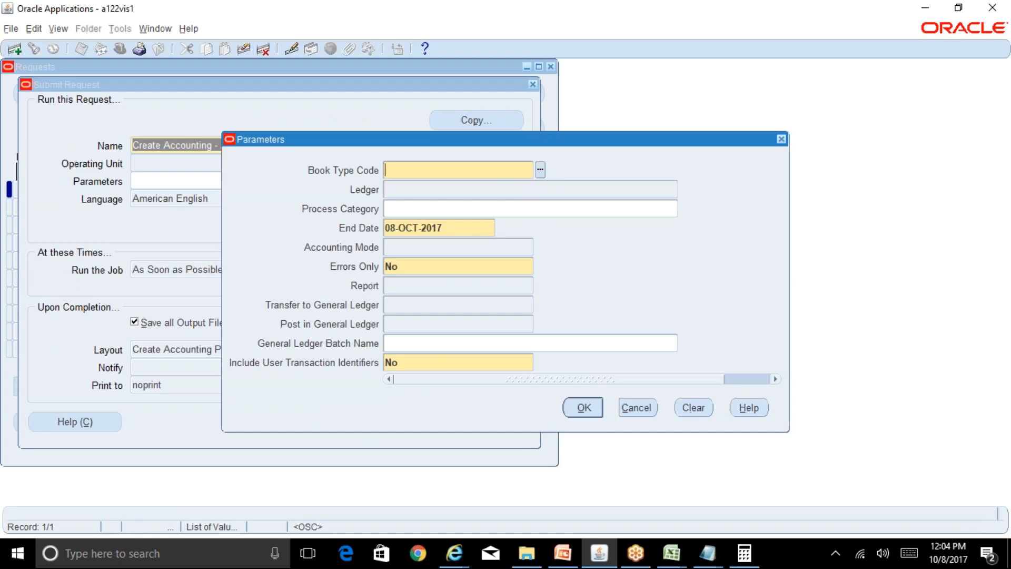
Set the request's book type code to RELIANCE CORP and its report option to Detail.
text(rel)
key(Tab)
key(Return)
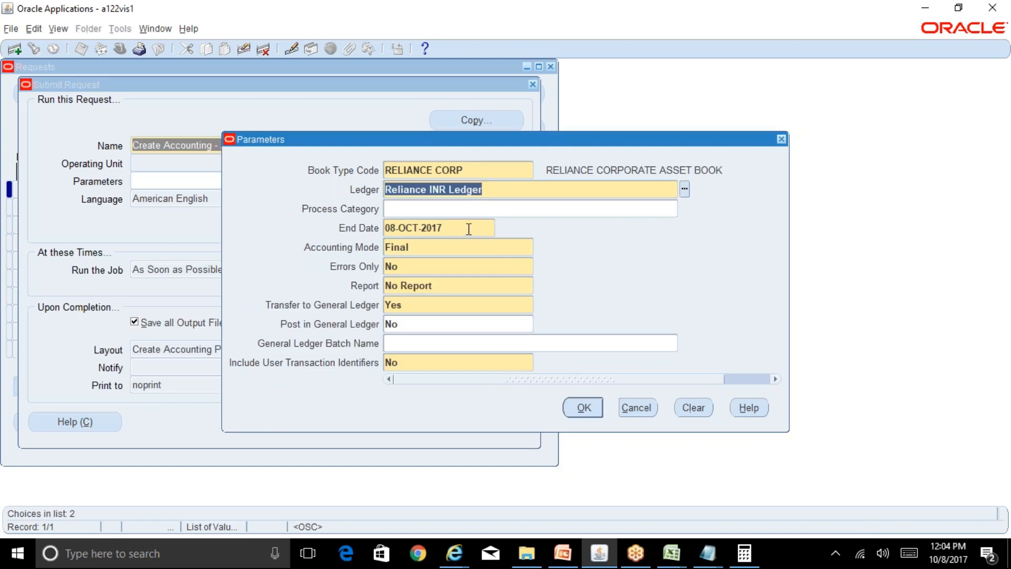
click(460, 285)
text(de)
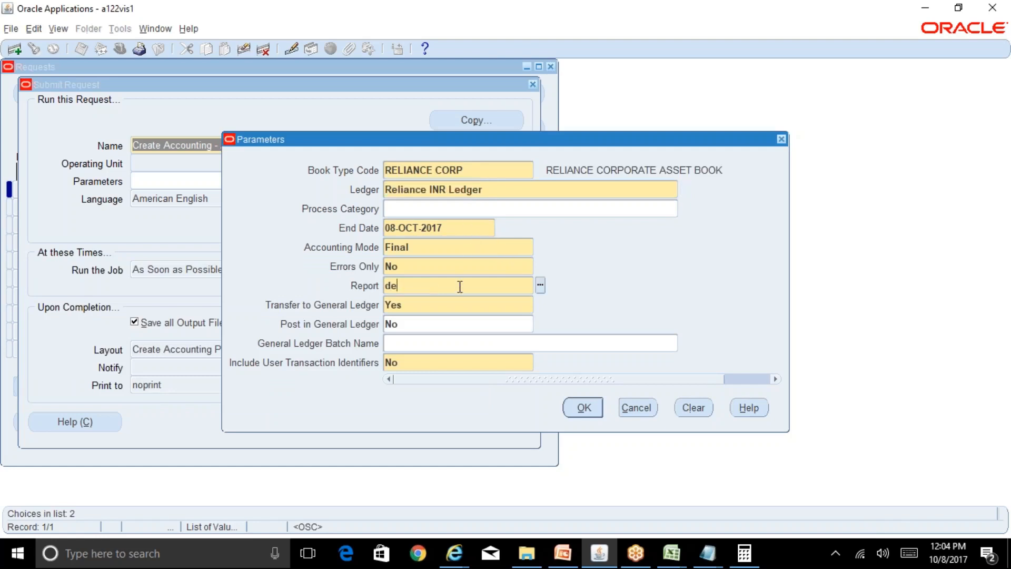
text(tail)
key(Tab)
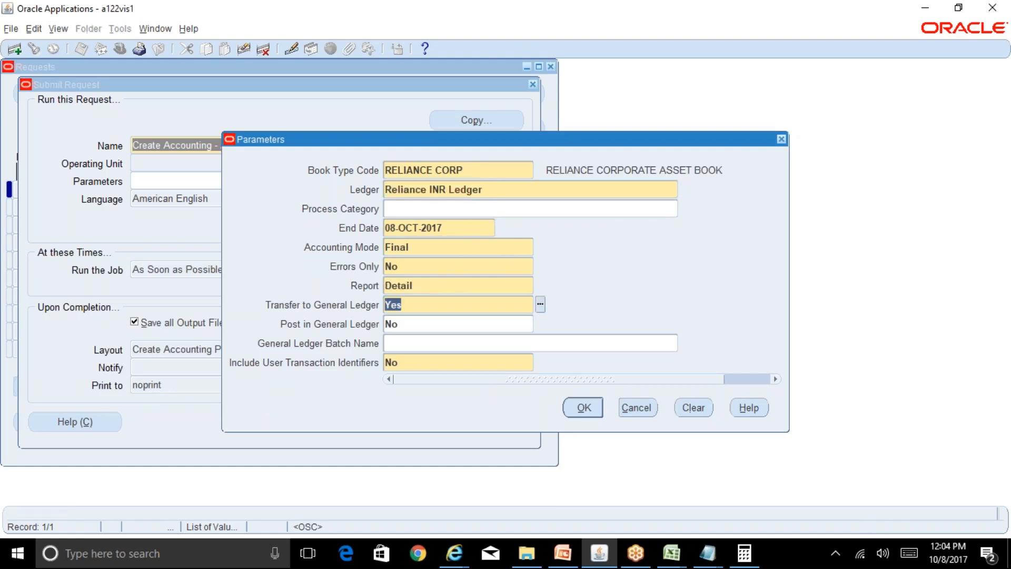
Set the end date to 31-OCT-2017, accept the parameters, and submit the accounting request without adding another.
click(449, 228)
text(31-oc)
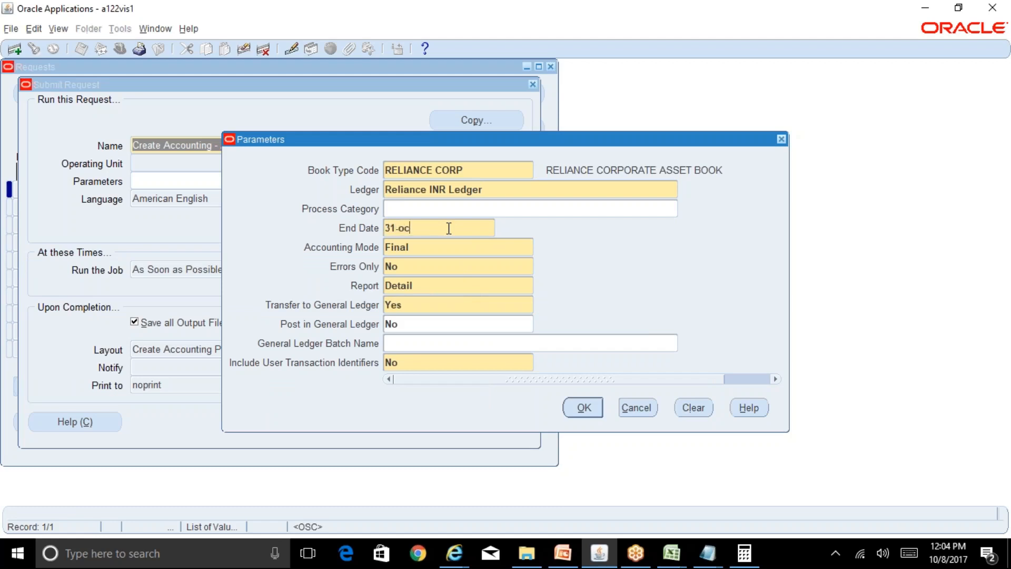
text(t-2017)
key(Tab)
key(Tab)
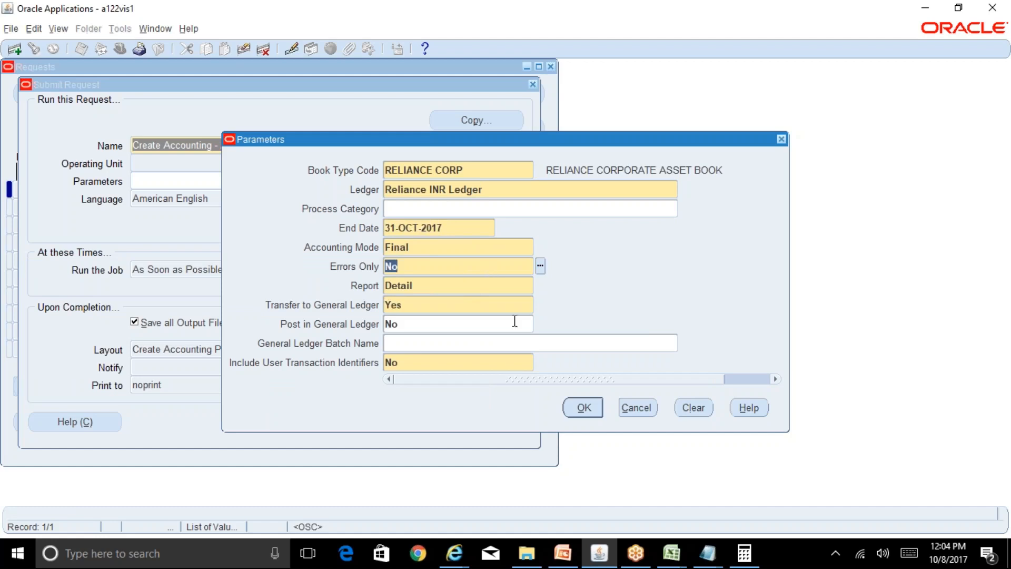
click(583, 408)
click(372, 421)
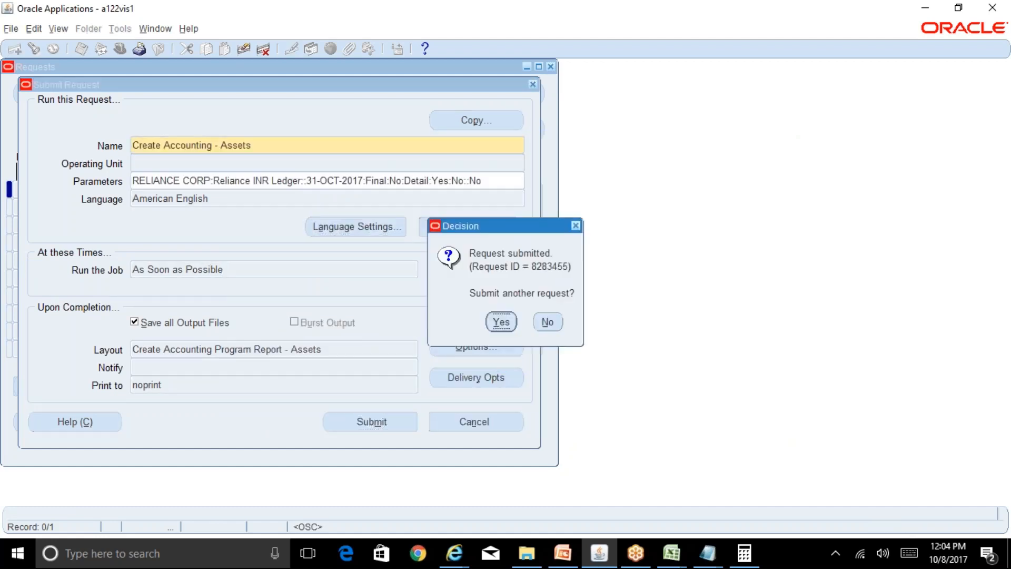
click(547, 321)
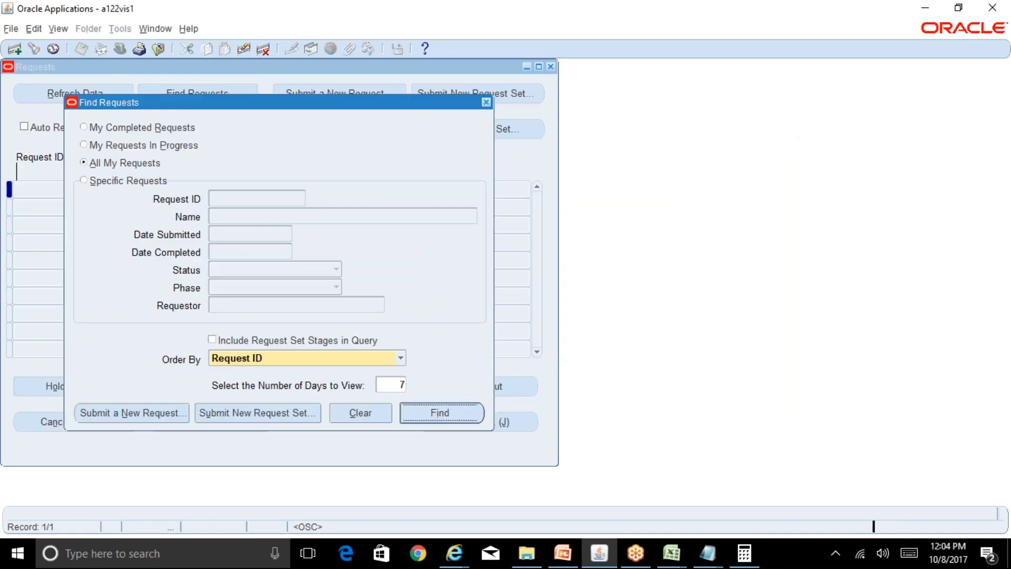
List all own requests, refresh to follow the Create Accounting run and the requests it spawns, and close the list.
key(Return)
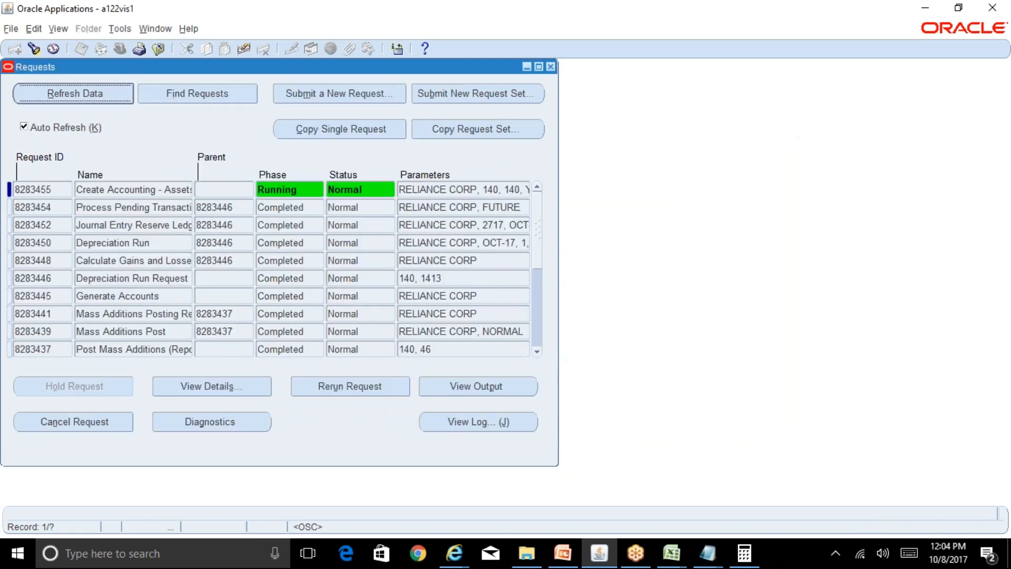
key(alt+r)
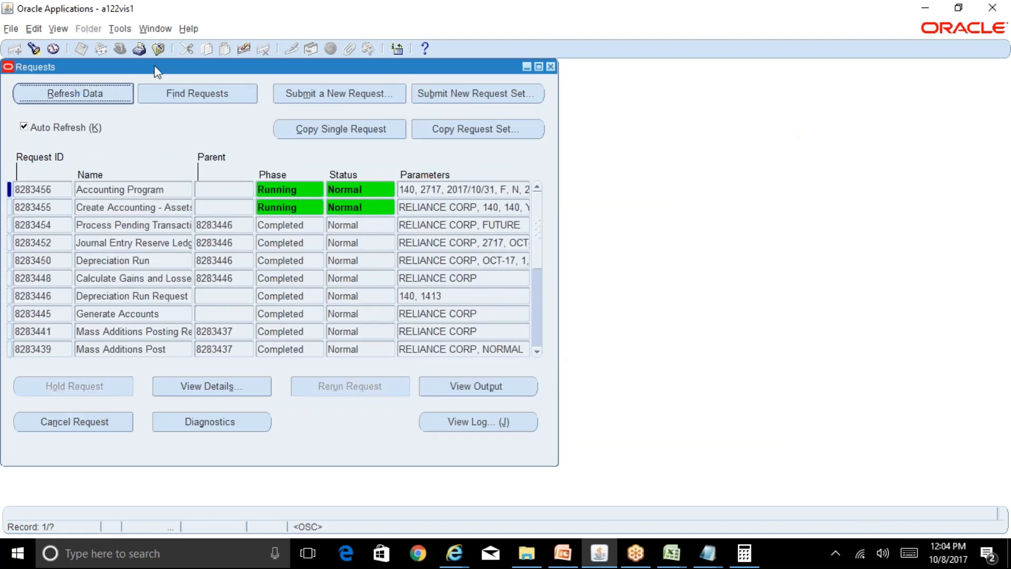
drag(158, 71, 485, 73)
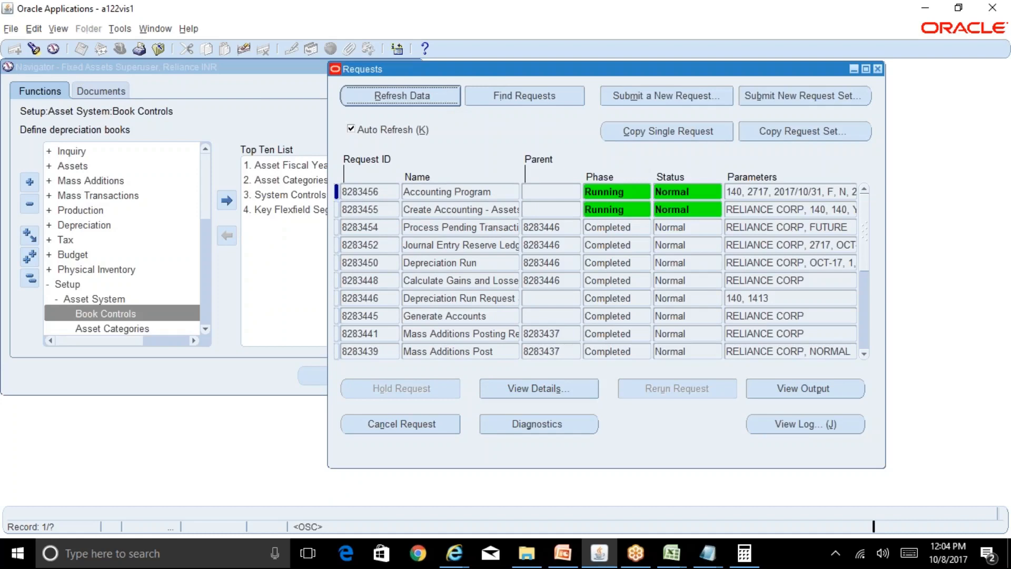
click(447, 95)
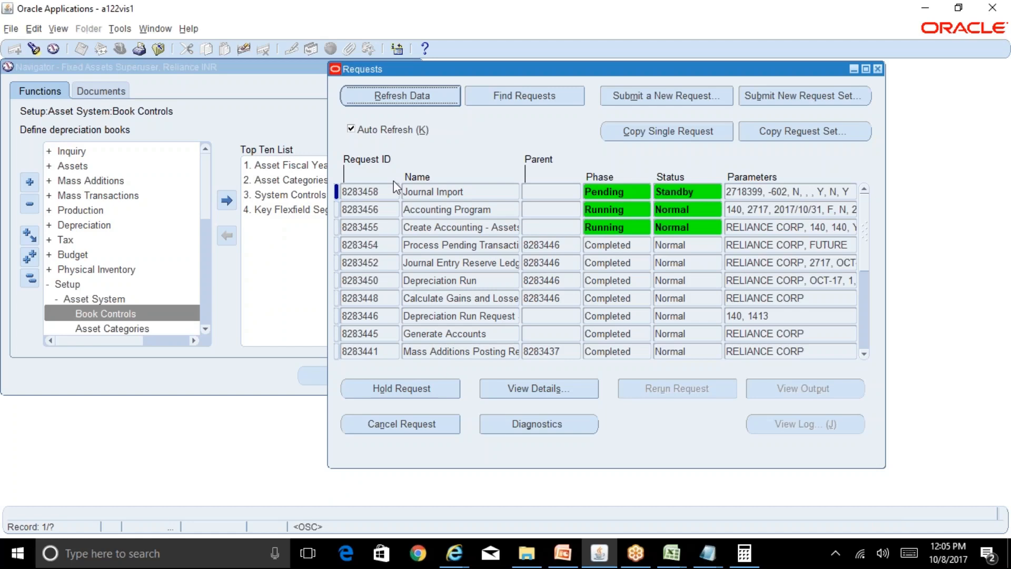
click(439, 97)
click(877, 69)
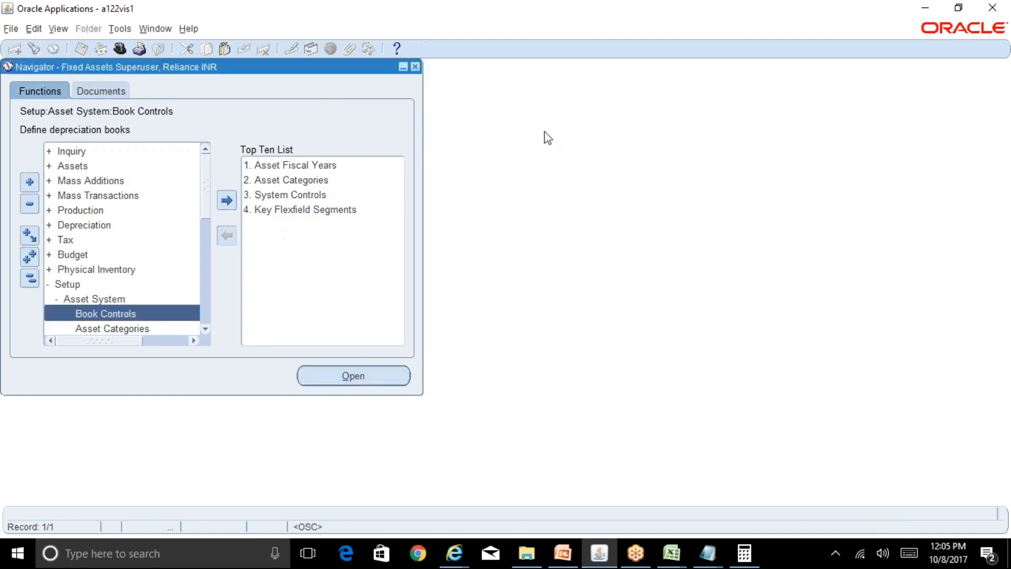
Switch the responsibility to General Ledger Superuser, Reliance INR.
key(alt+f)
key(w)
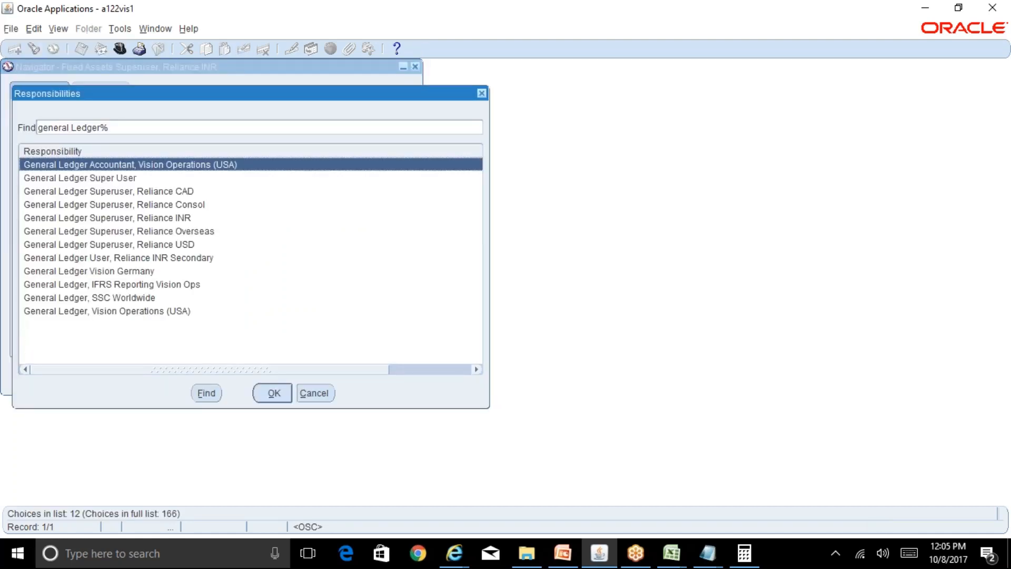
key(Down)
key(Down)
key(Down)
key(Down)
key(Return)
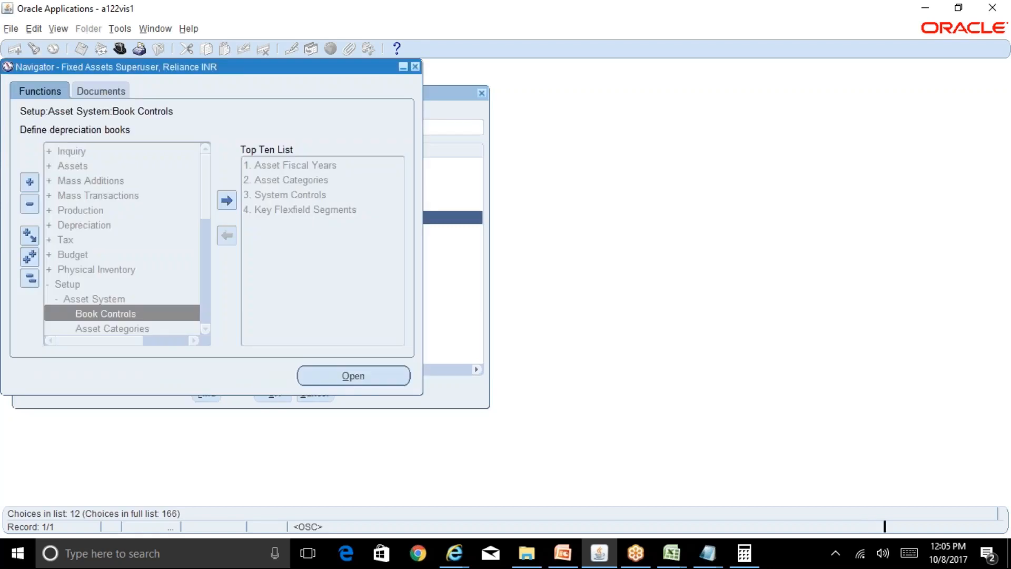
Reopen the list of all own requests, refresh it to check the accounting and Journal Import requests, and close it.
key(alt+v)
key(r)
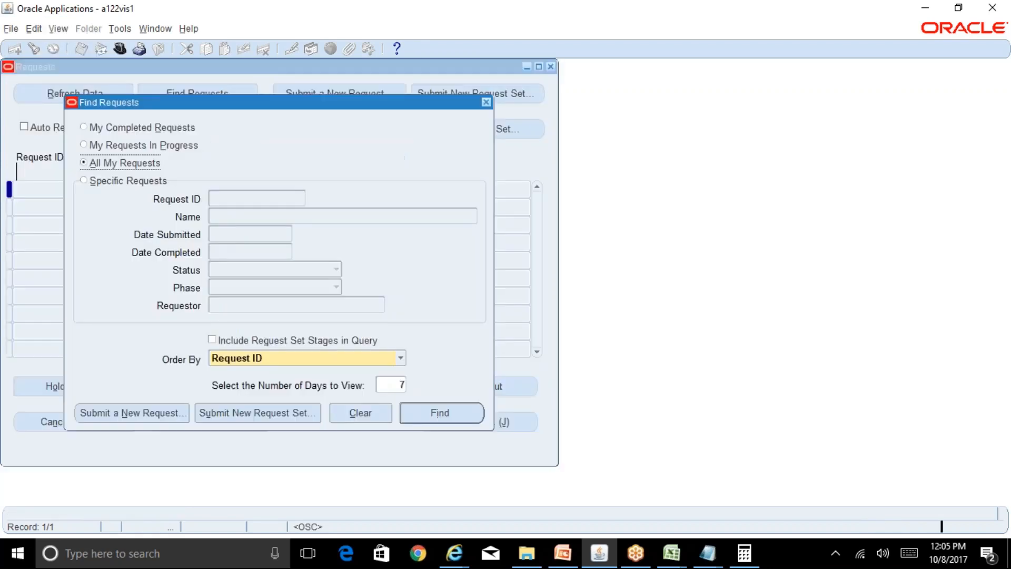
key(Return)
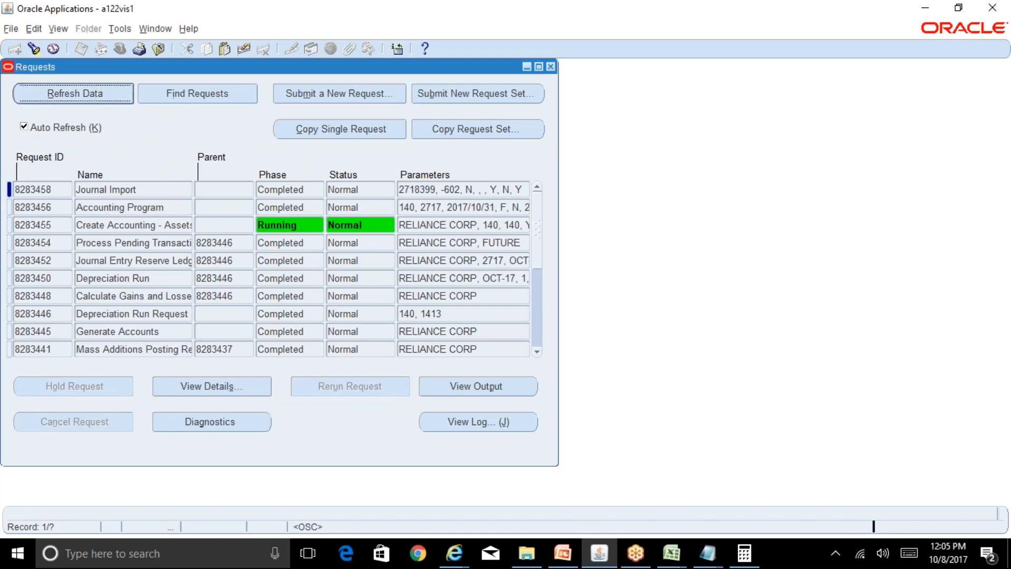
click(95, 94)
click(550, 67)
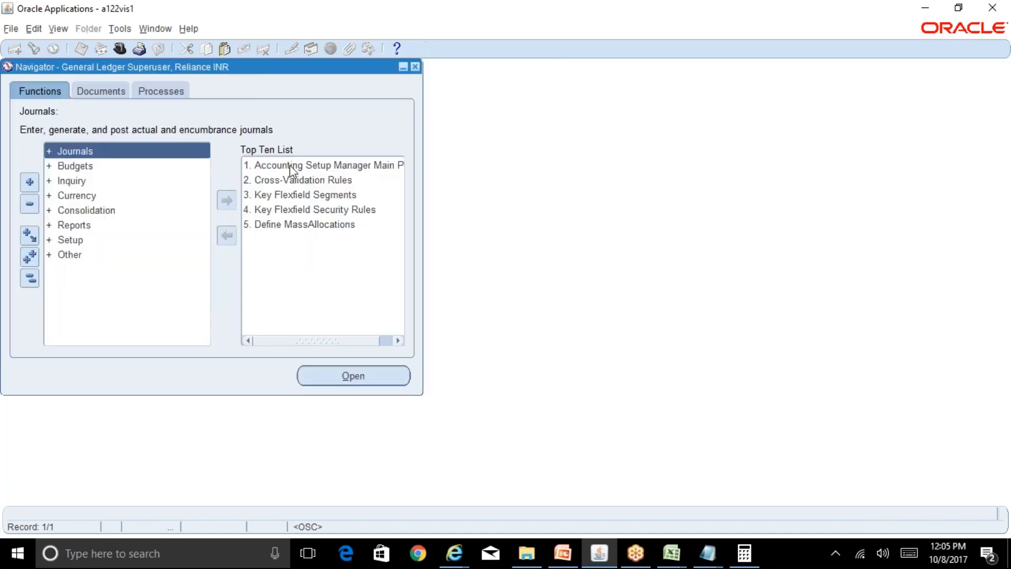
Open Enter Journals, find journals for Reliance INR Ledger with source Assets, and inspect the Depreciation journal's row.
double_click(142, 152)
double_click(142, 165)
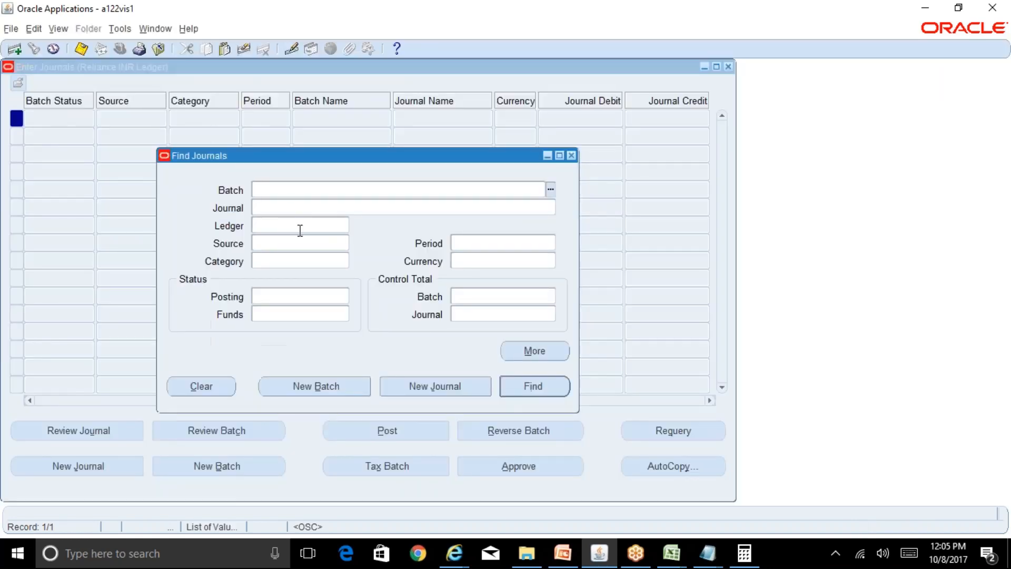
click(300, 231)
text(rel)
key(Tab)
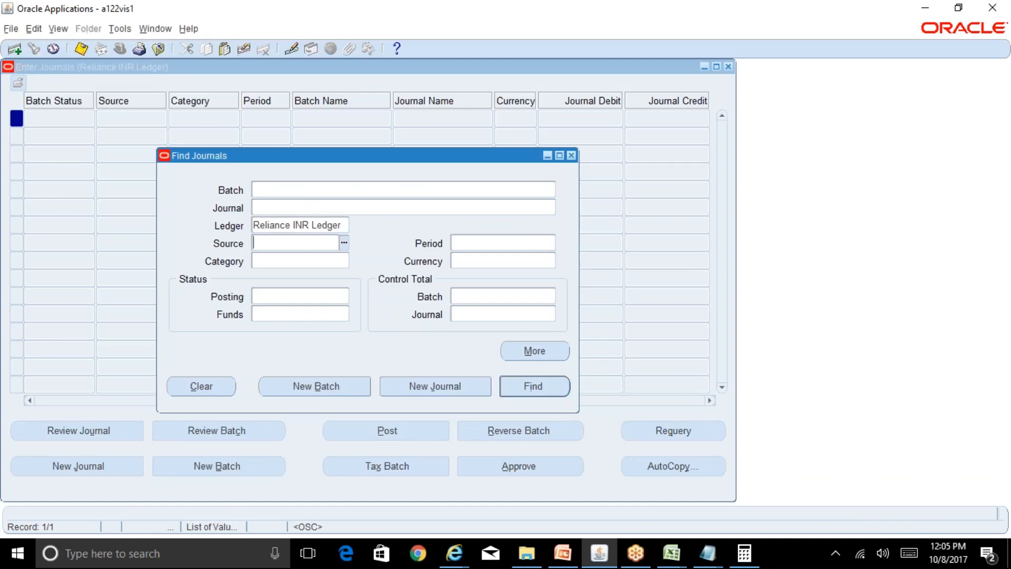
text(assets)
key(Tab)
key(Return)
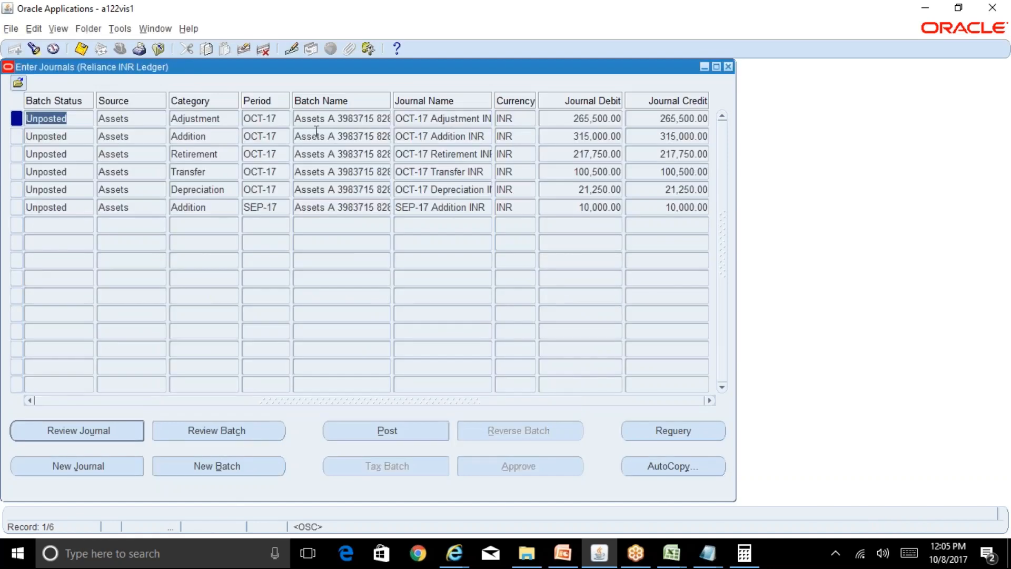
click(344, 190)
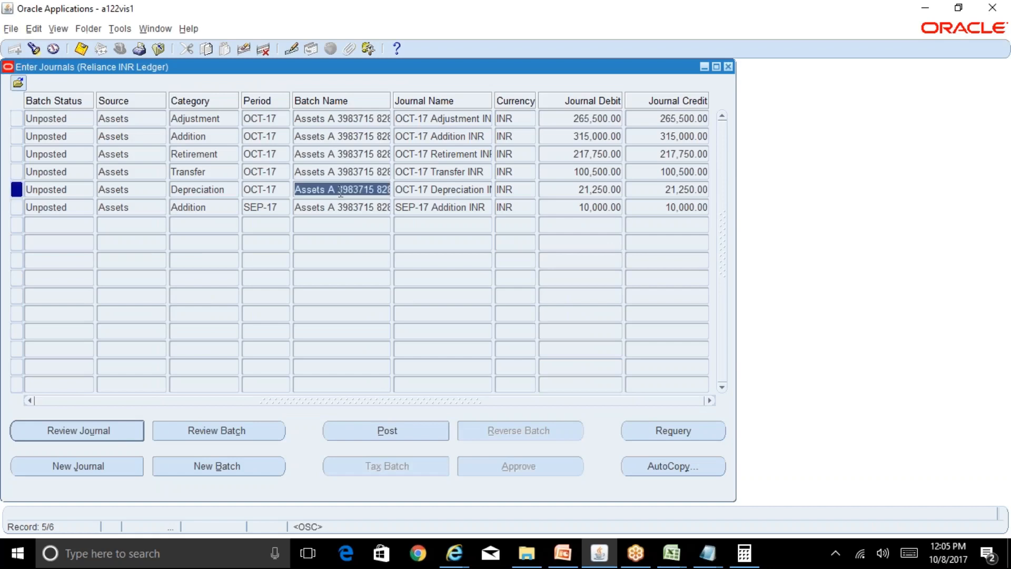
click(224, 190)
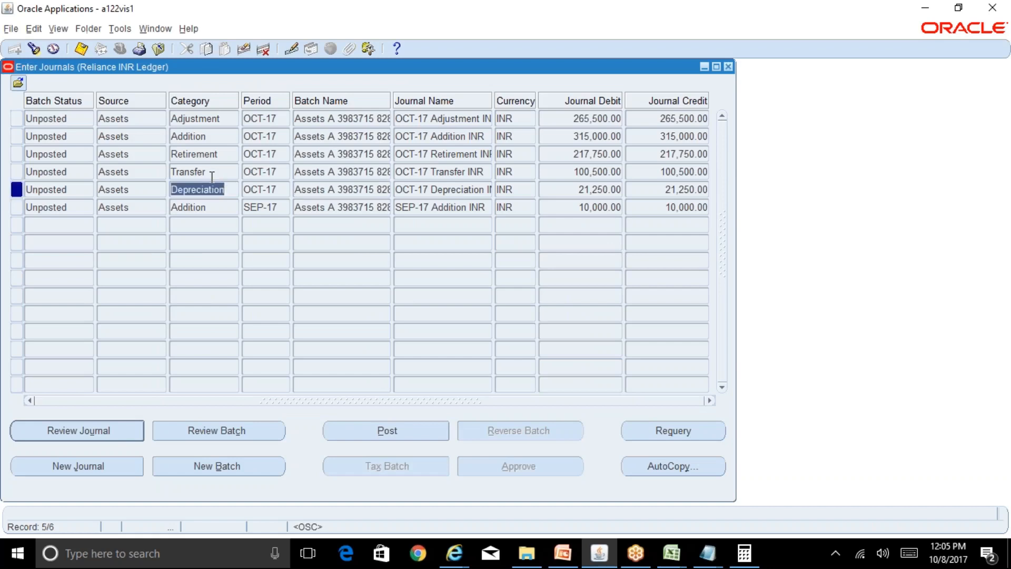
Narrow the journal search to period OCT-17 and inspect the Addition journal's row.
click(32, 49)
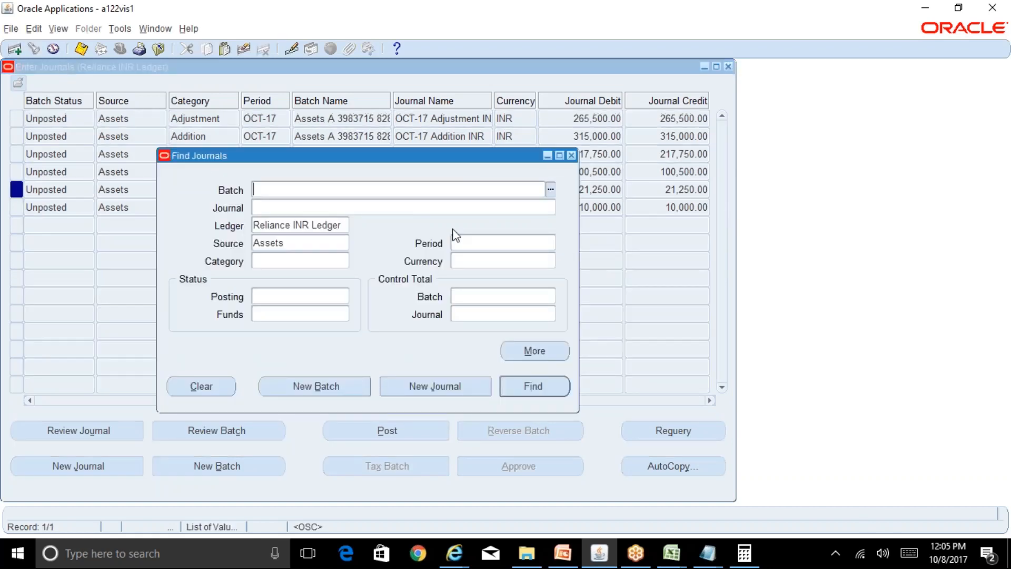
click(474, 245)
text(oct-17)
key(Tab)
key(Return)
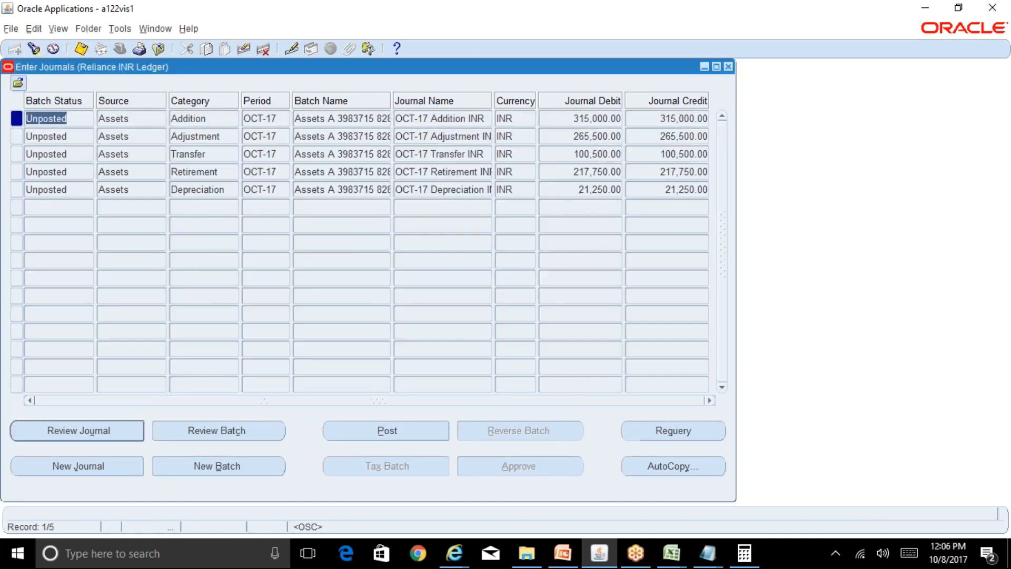
click(217, 117)
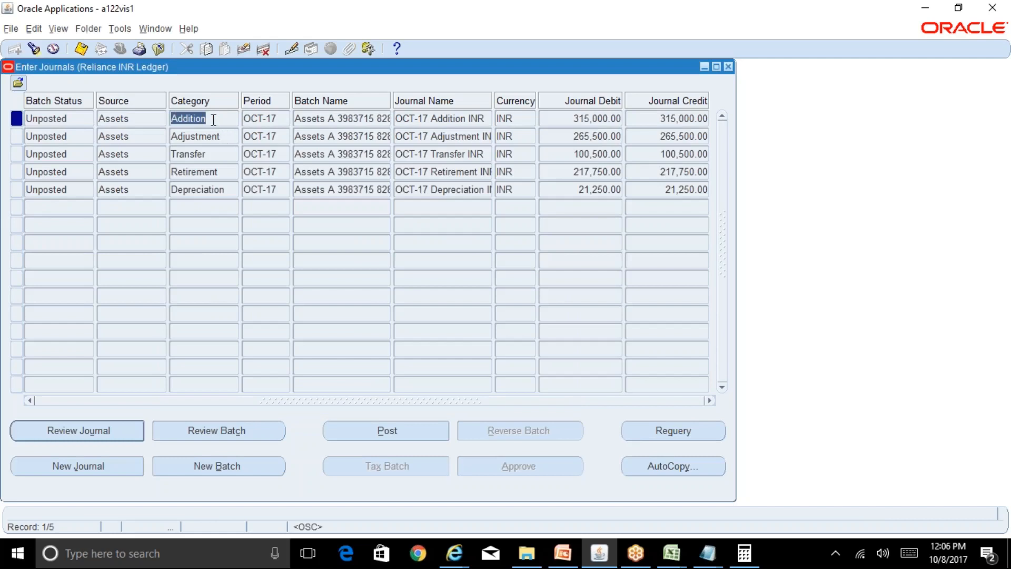
Inspect the Adjustment, Transfer, Retirement and Depreciation journal rows and compare them with the Addition row.
click(222, 137)
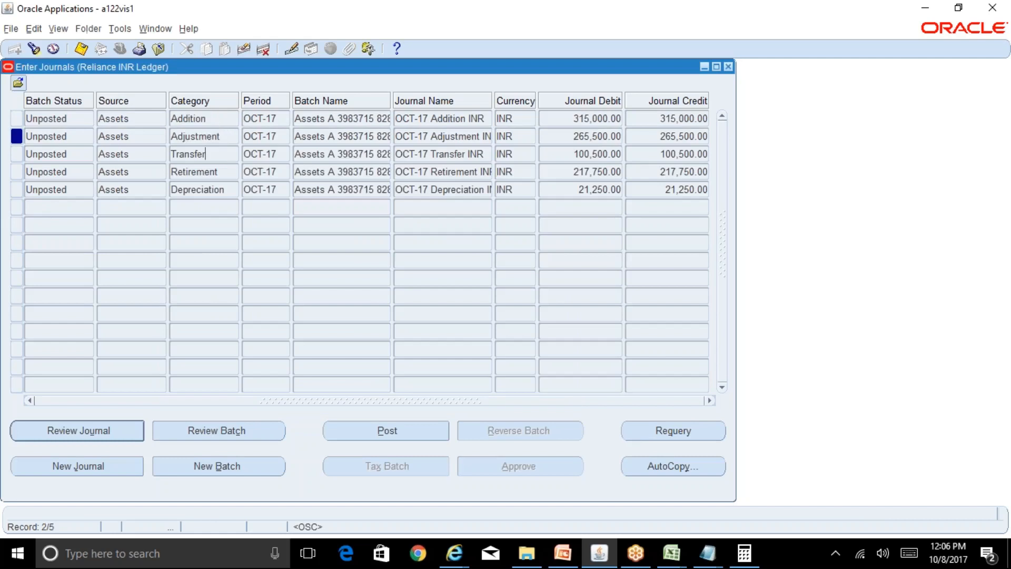
click(223, 155)
click(224, 173)
click(226, 191)
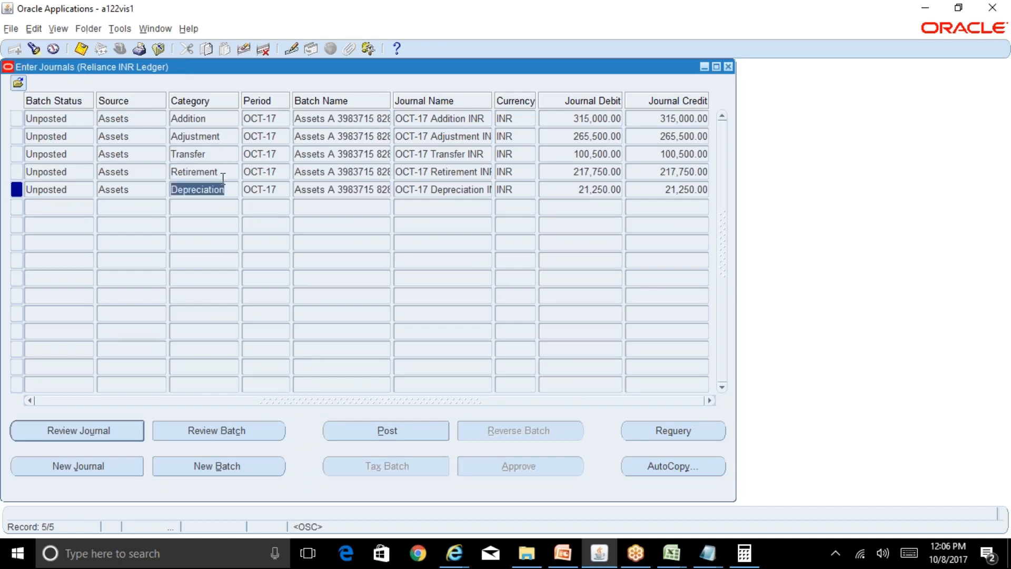
click(206, 117)
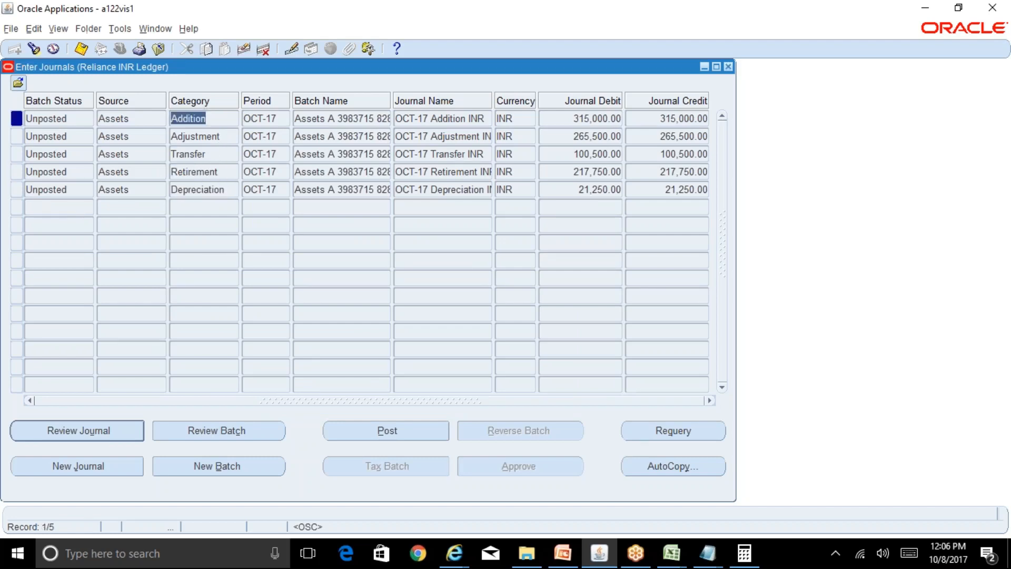
click(226, 187)
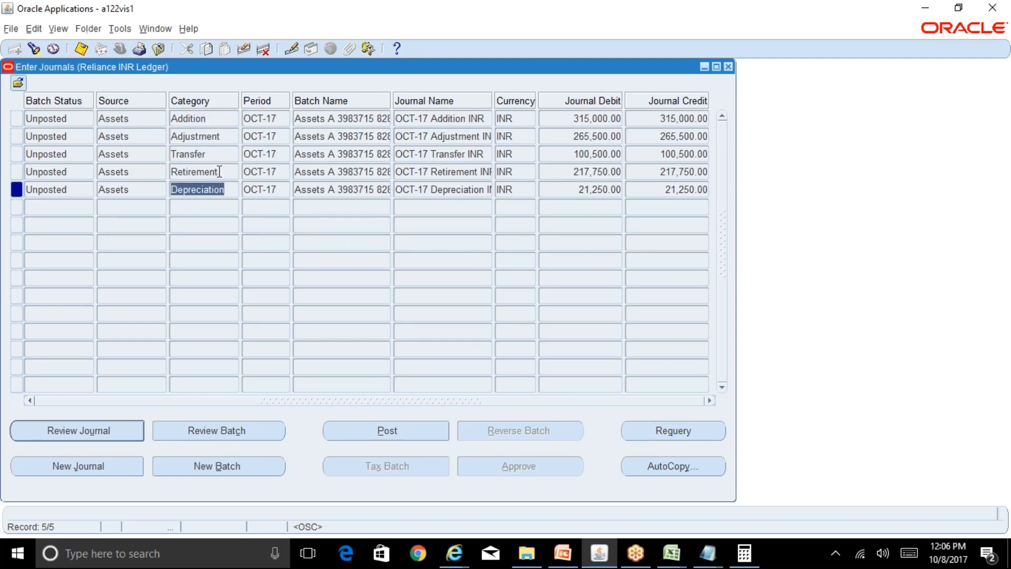
Review the OCT-17 Addition INR journal and drill down from line 1 to its subledger journal entry lines in the browser.
click(209, 117)
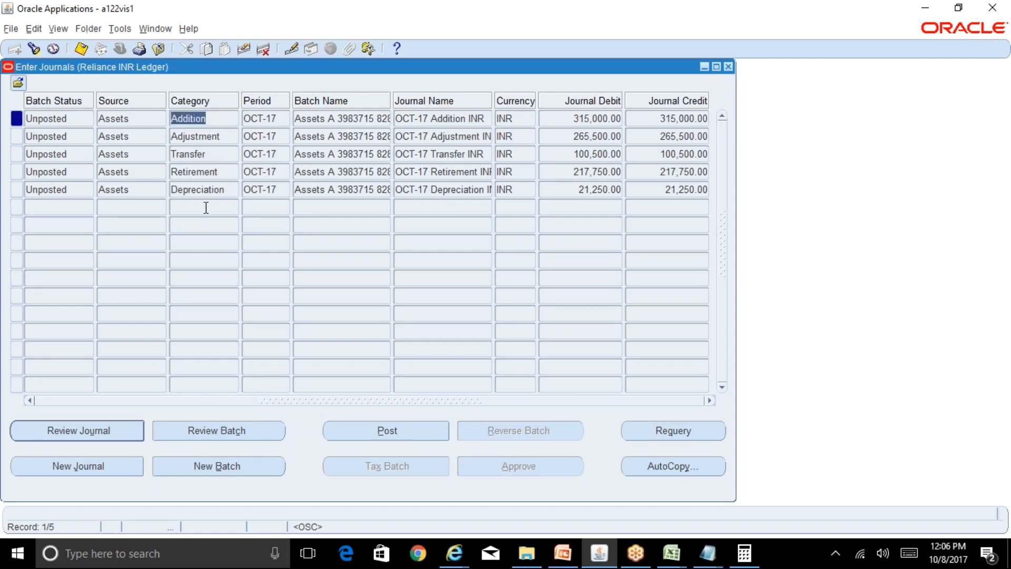
click(124, 430)
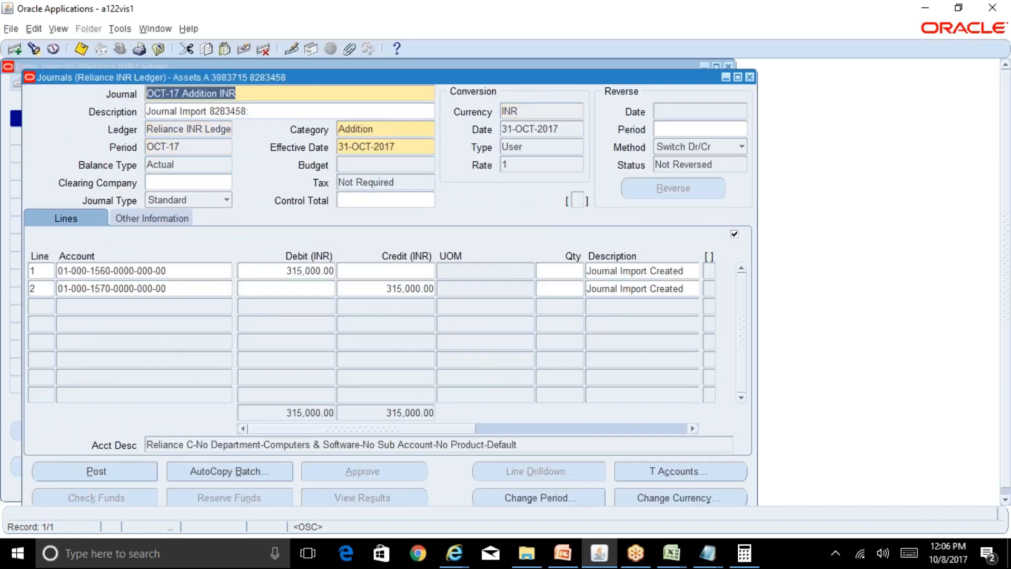
click(192, 273)
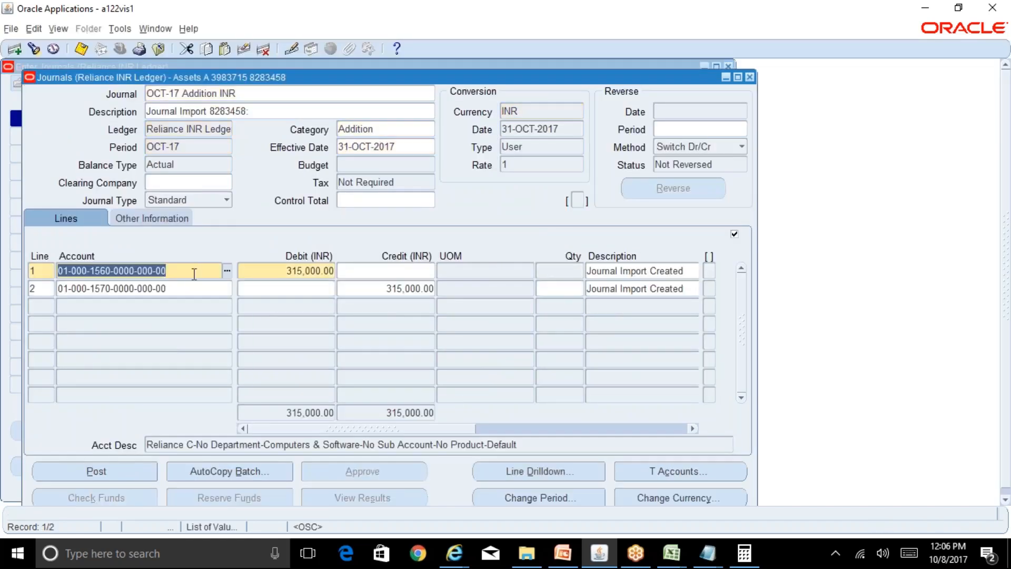
click(574, 473)
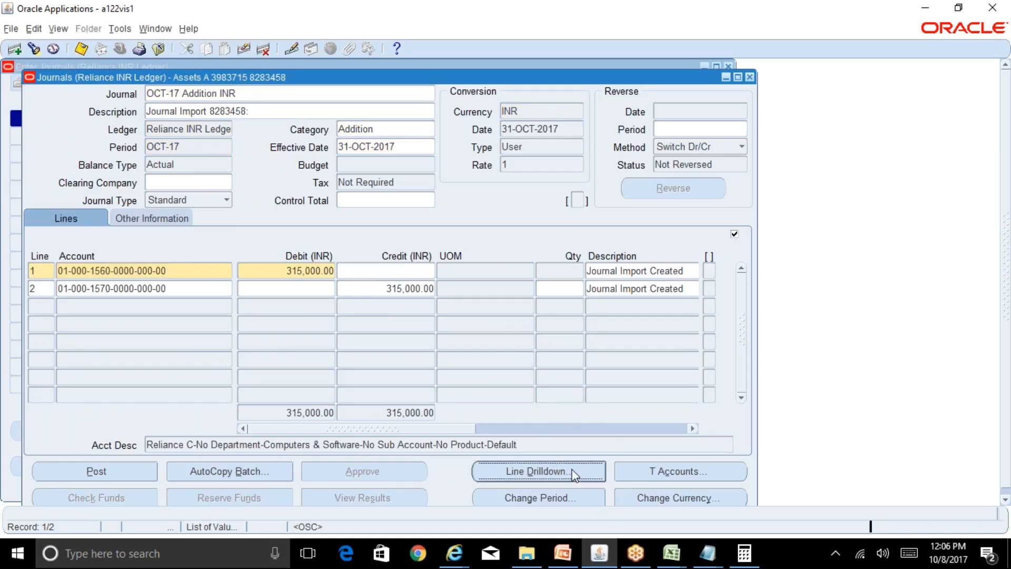
click(457, 553)
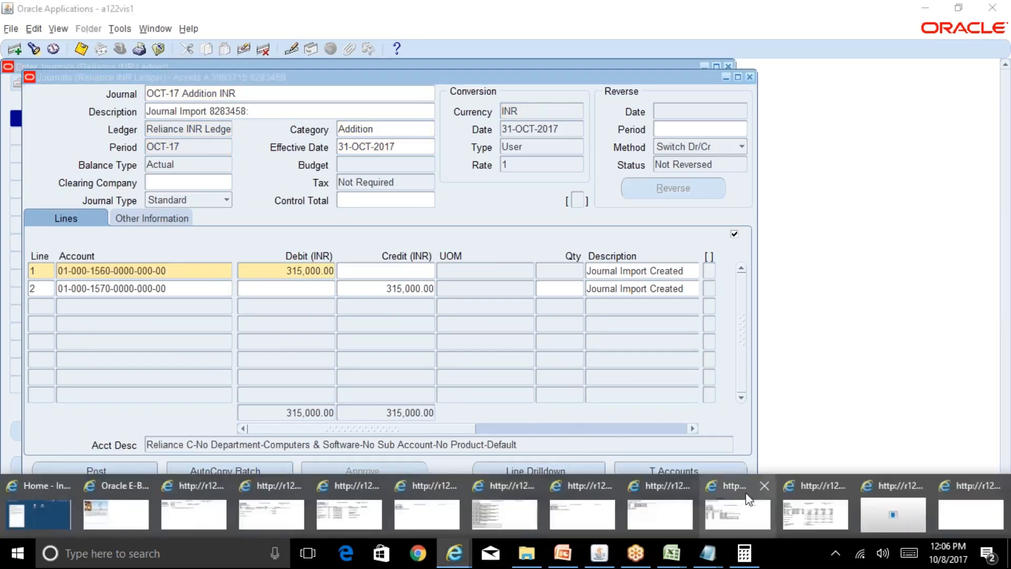
click(971, 521)
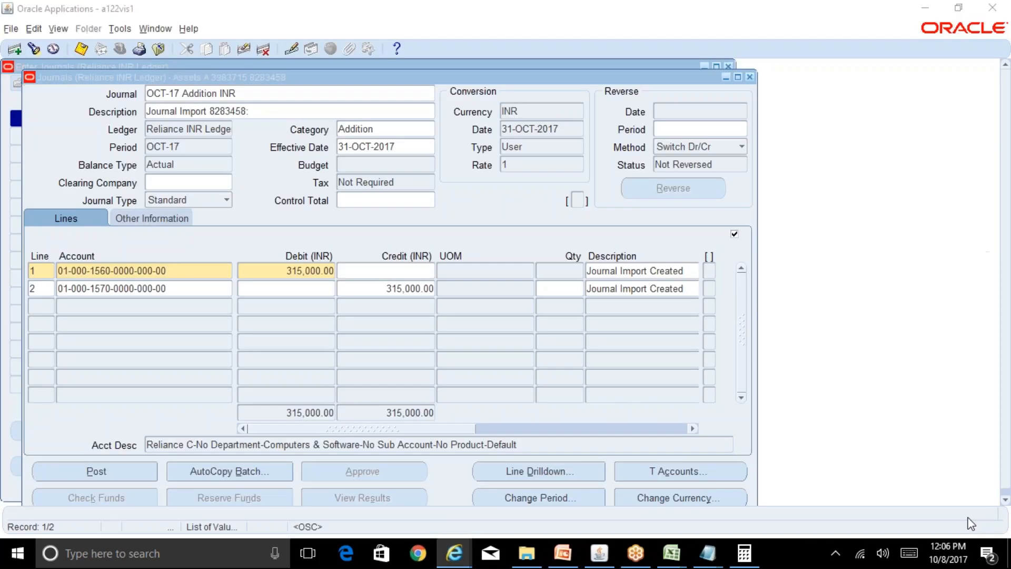
click(454, 553)
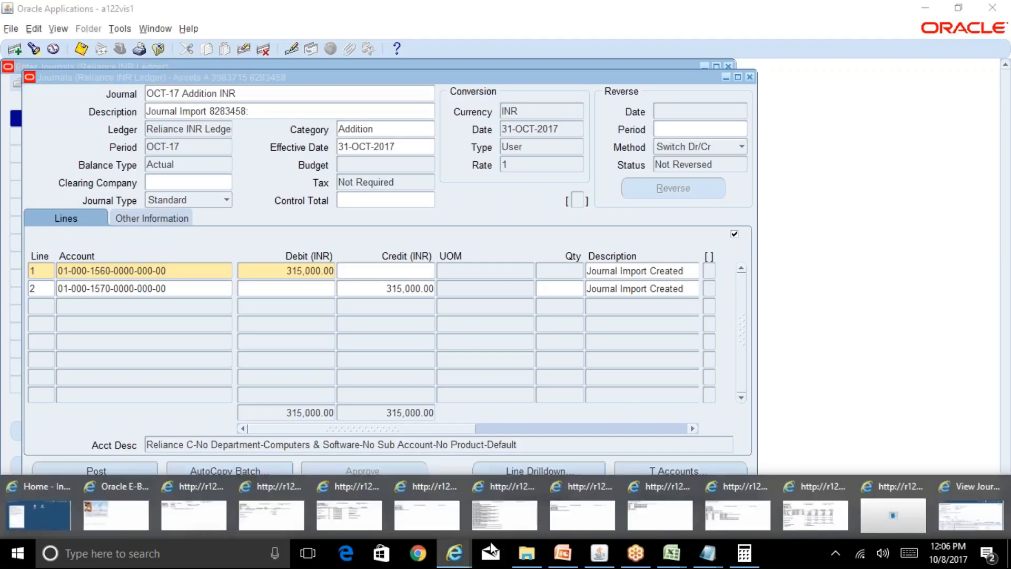
click(956, 506)
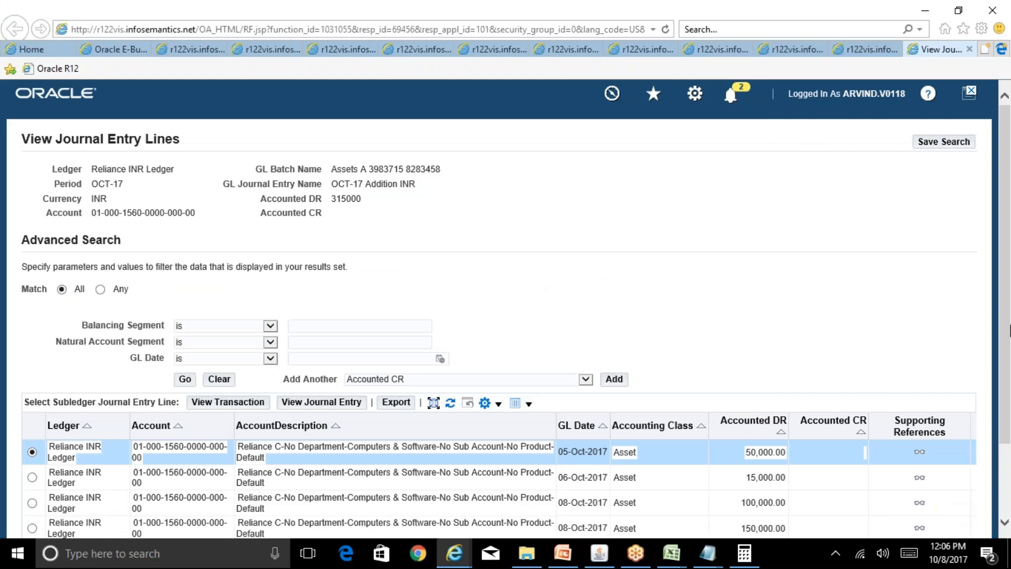
View the transaction behind the 05-Oct-2017 subledger line, check its cost details, and inspect its asset number and description.
scroll(1008, 285, down, 2)
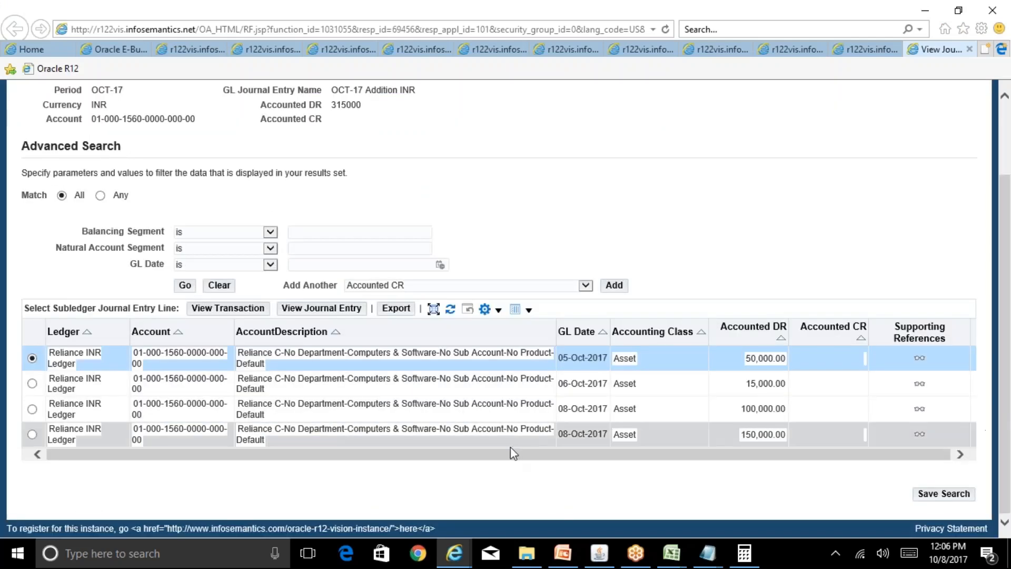
click(219, 311)
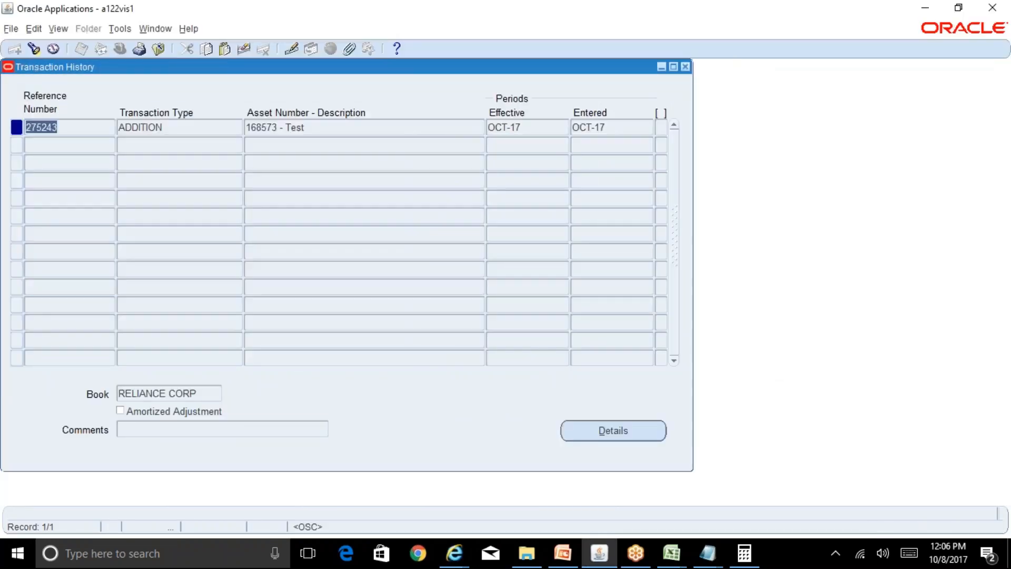
click(627, 439)
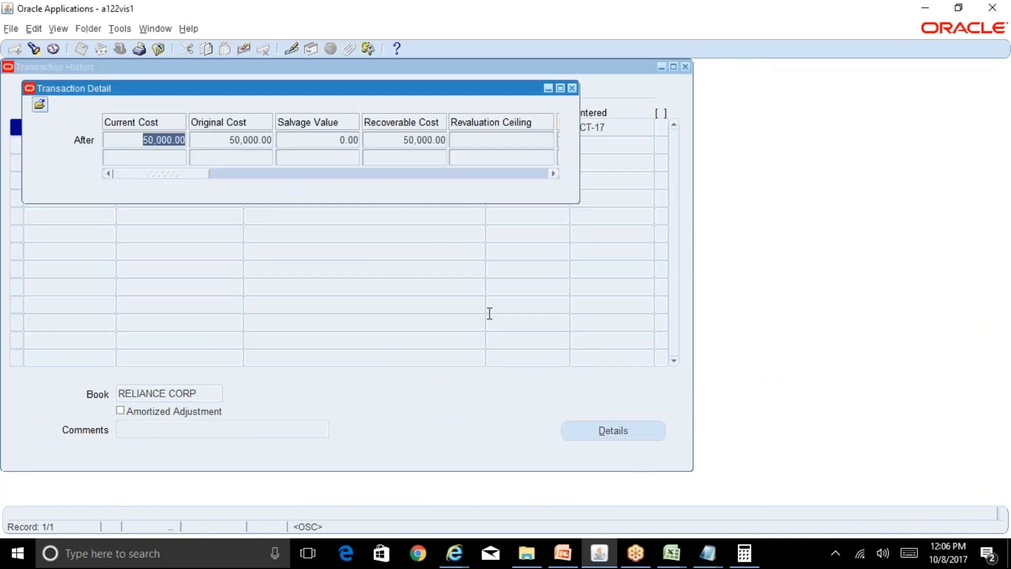
click(572, 88)
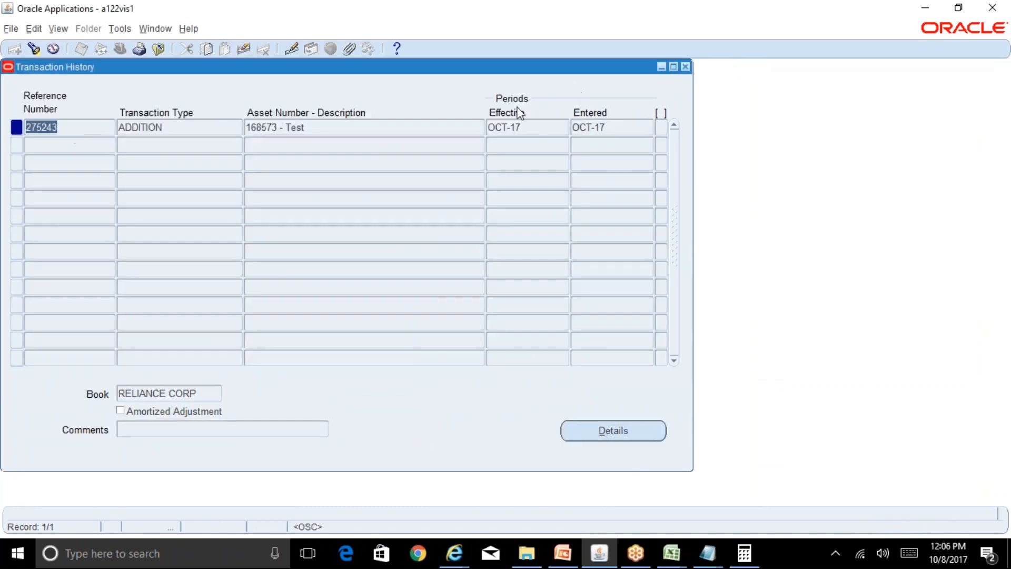
click(349, 130)
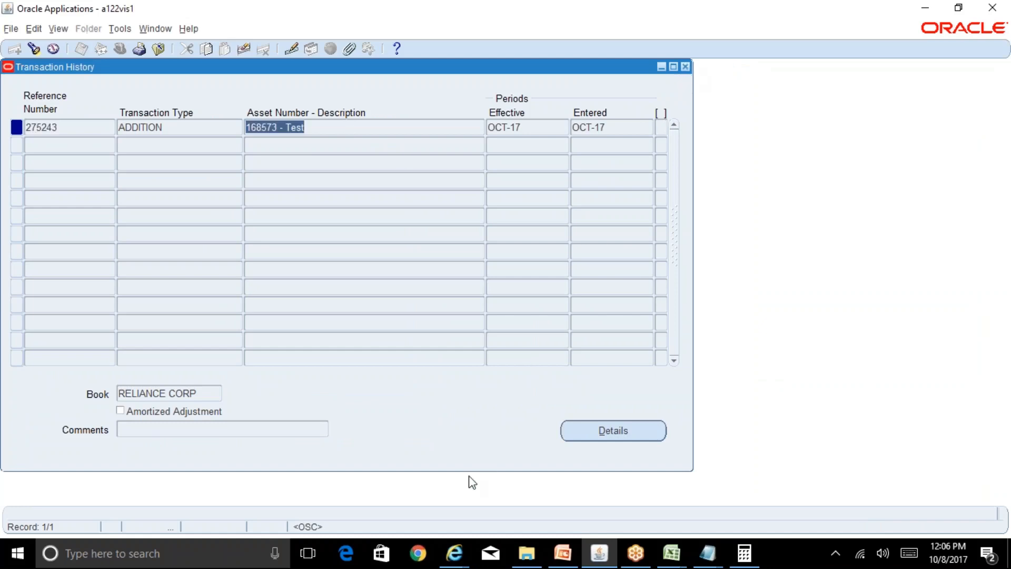
Recheck the subledger lines on the View Journal Entry Lines page, return to Oracle Applications, and close the Transaction History.
click(451, 563)
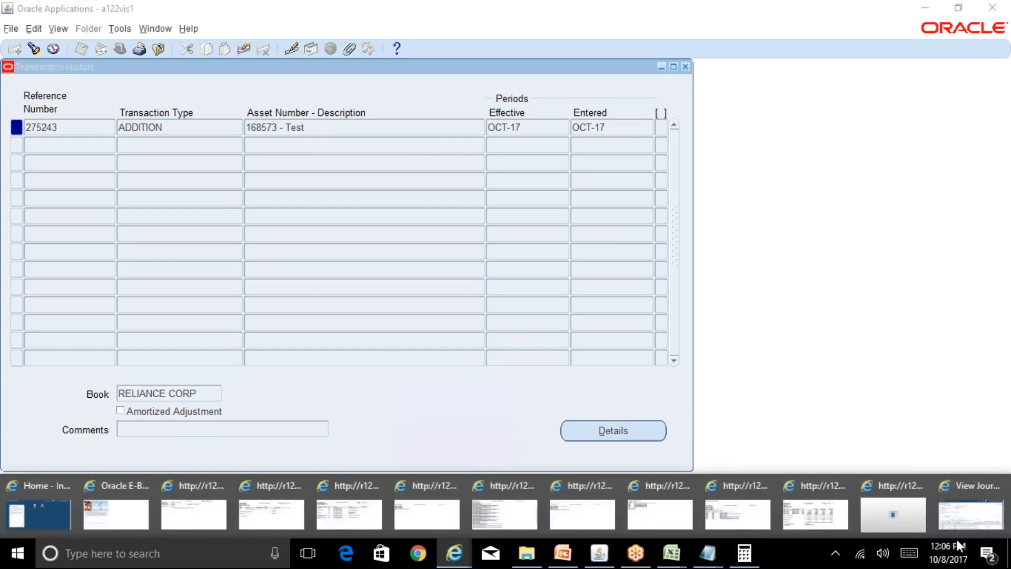
click(983, 512)
scroll(1003, 428, down, 2)
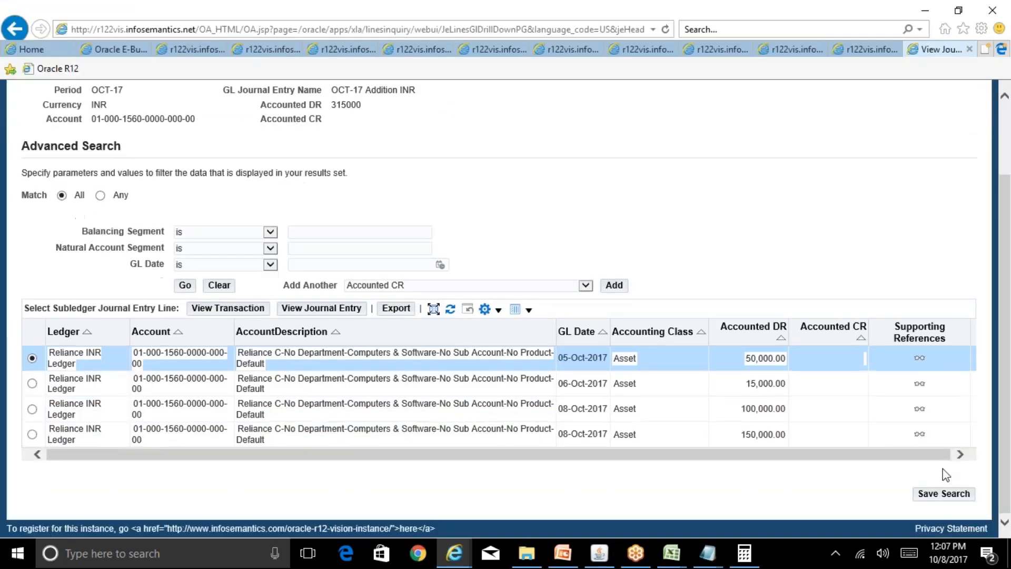
click(599, 553)
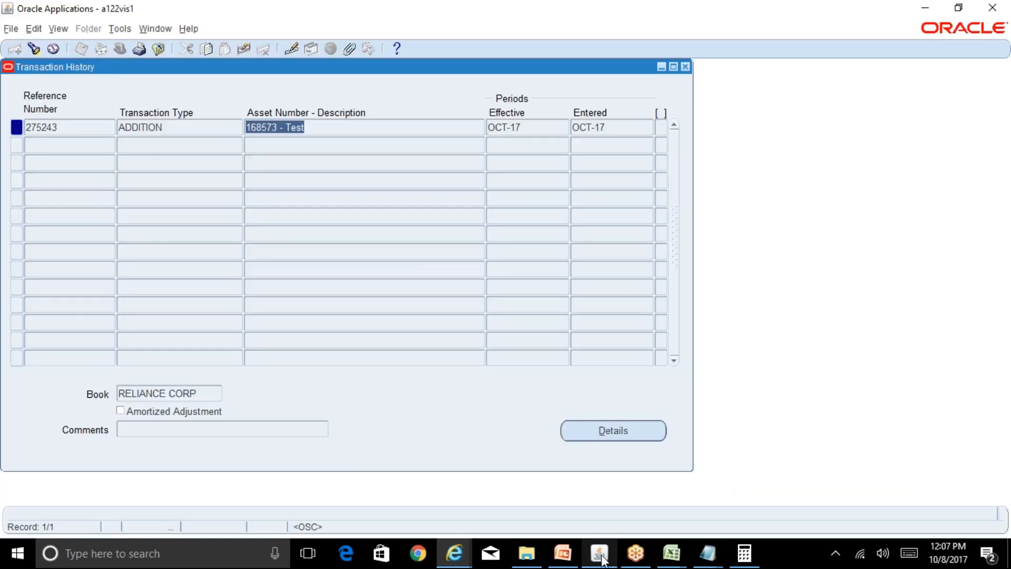
click(685, 67)
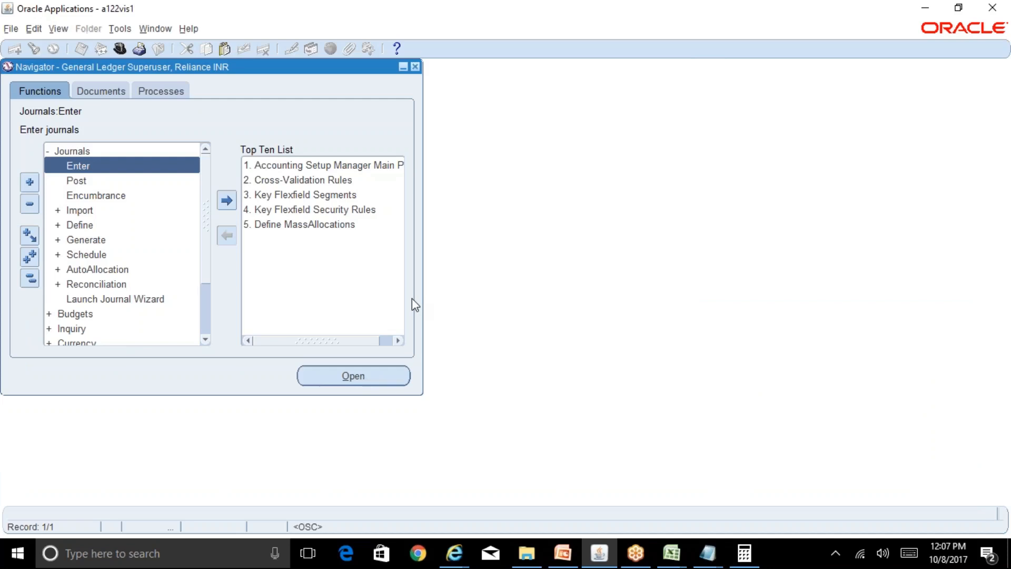
Switch the responsibility to Fixed Assets Superuser, Reliance INR.
key(alt+f)
text(w)
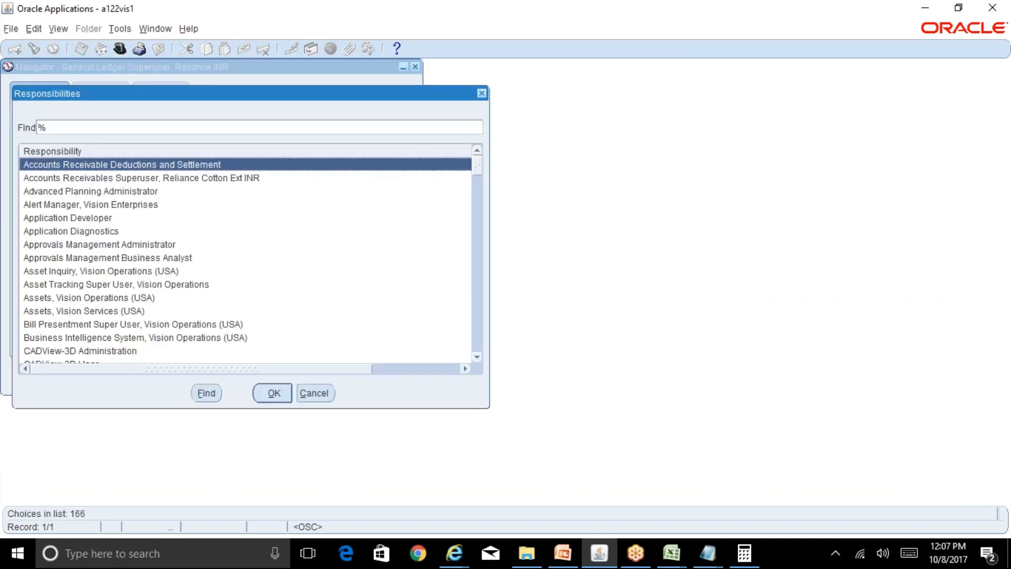
text(f)
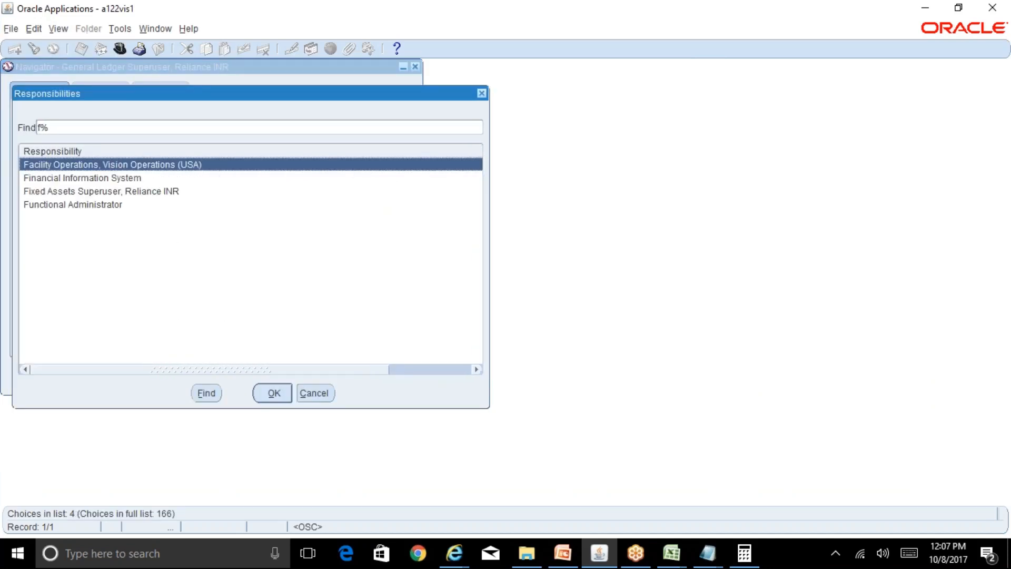
key(Down)
key(Down)
key(Return)
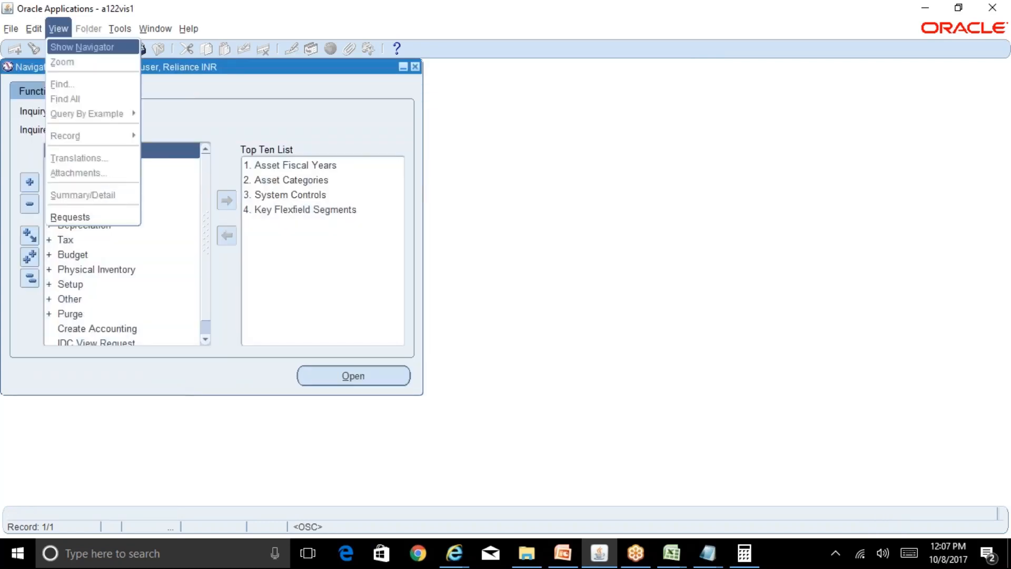
Start a new request submission and search the report names for those beginning with "asset".
key(alt+n)
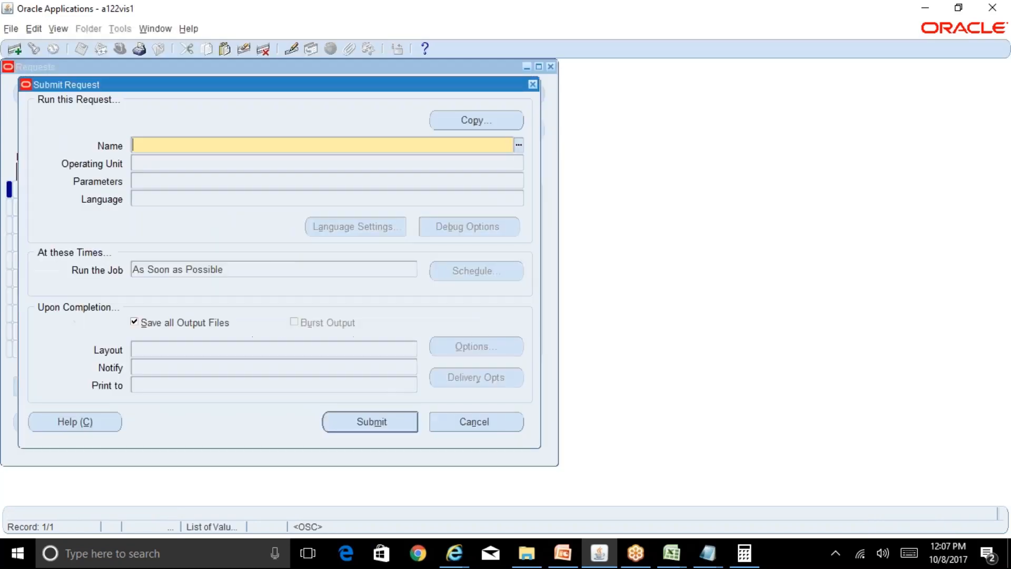
text(a)
key(Tab)
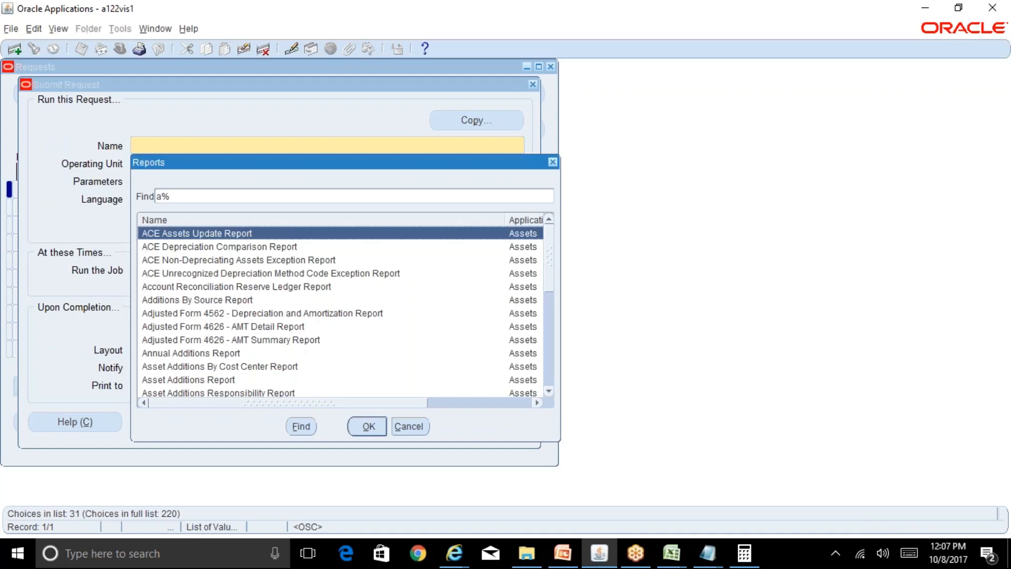
text(sset)
key(Return)
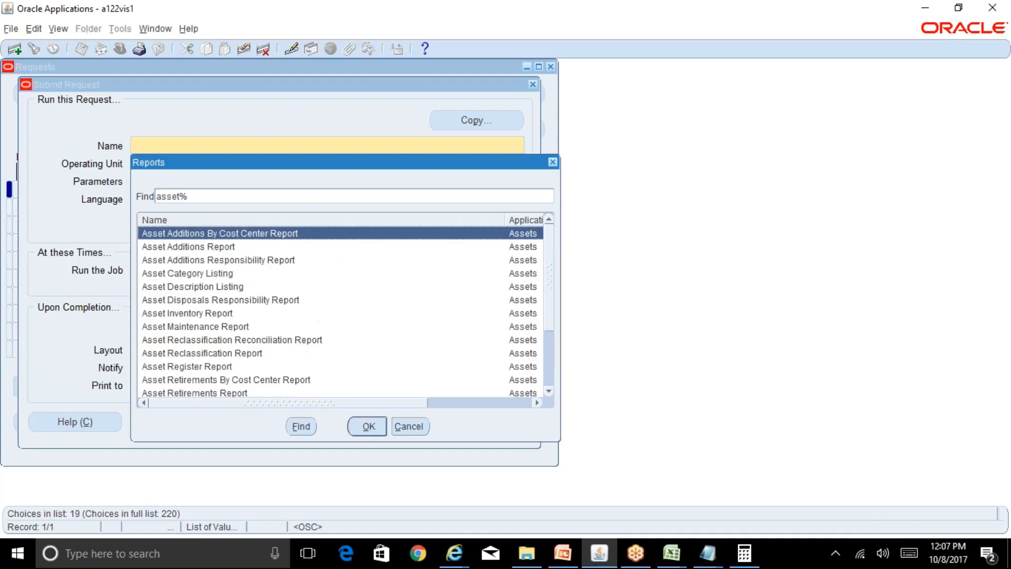
Look through the report names beginning with "asset", including the additions, category, inventory, reclassification, register and retirements reports.
key(Down)
key(Down)
key(Down)
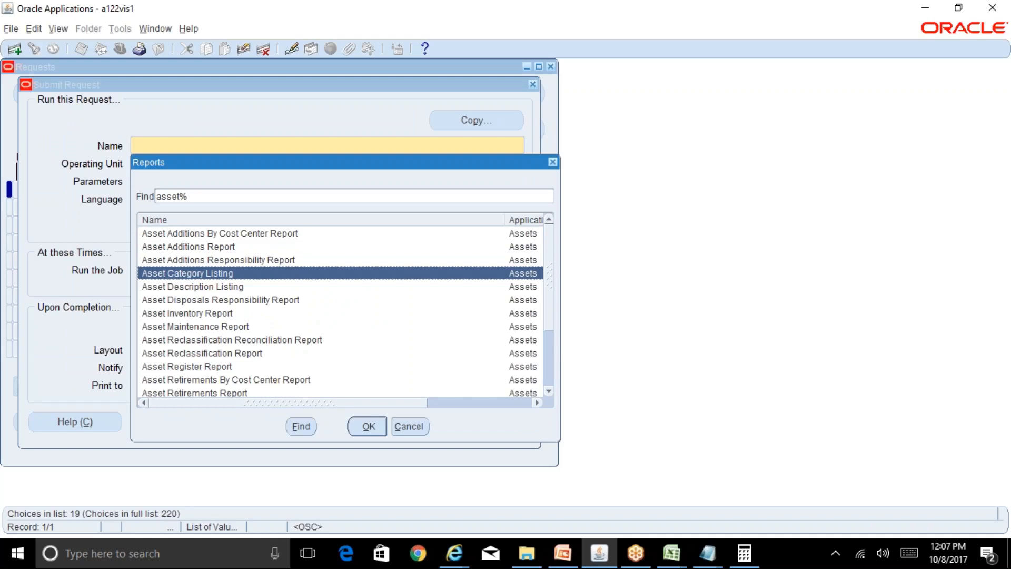
key(Up)
key(Up)
key(Up)
key(Down)
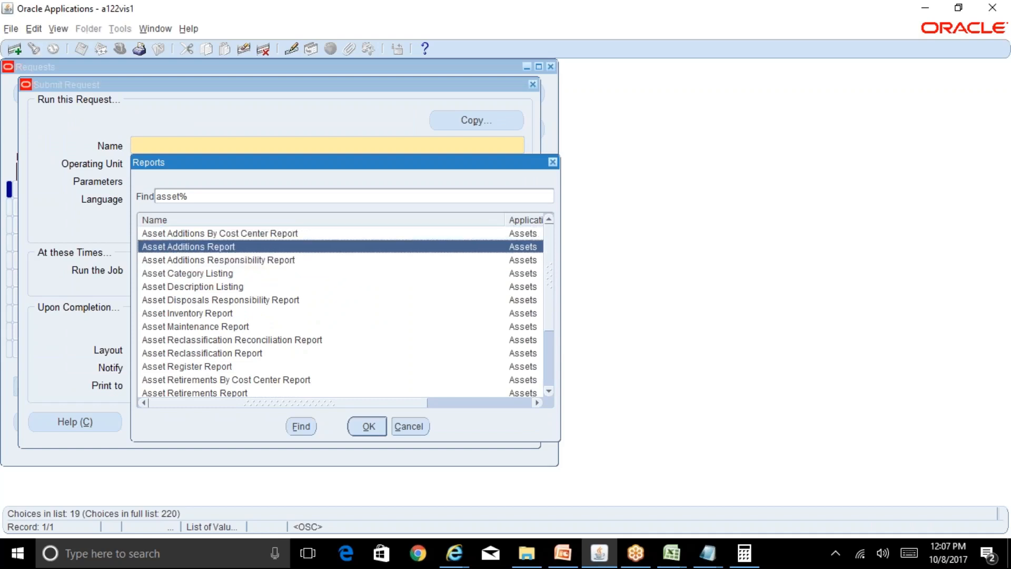
key(Up)
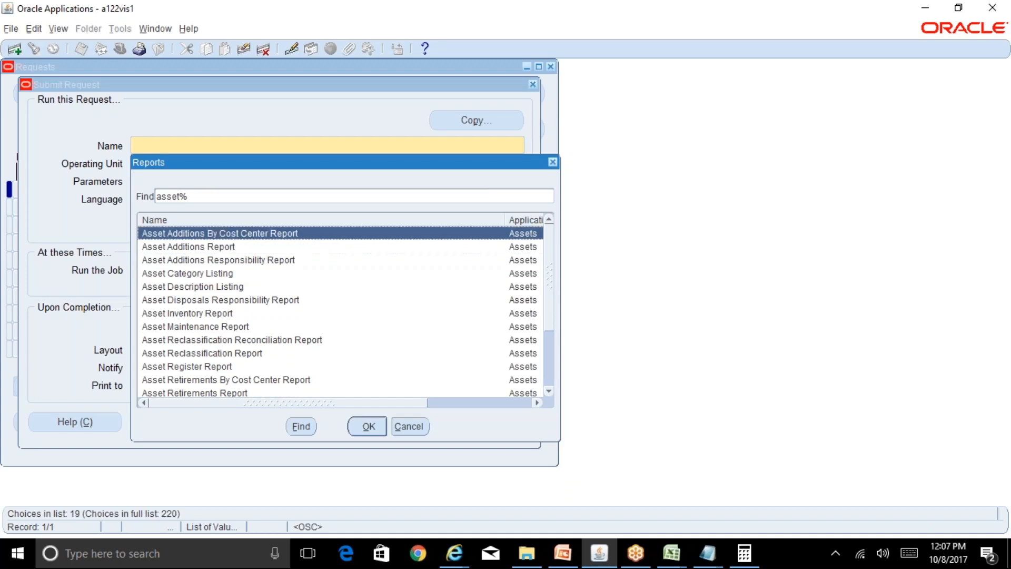
key(Down)
key(Down)
key(Down)
key(Down)
key(Down)
key(Down)
key(Down)
key(Down)
key(Down)
key(Down)
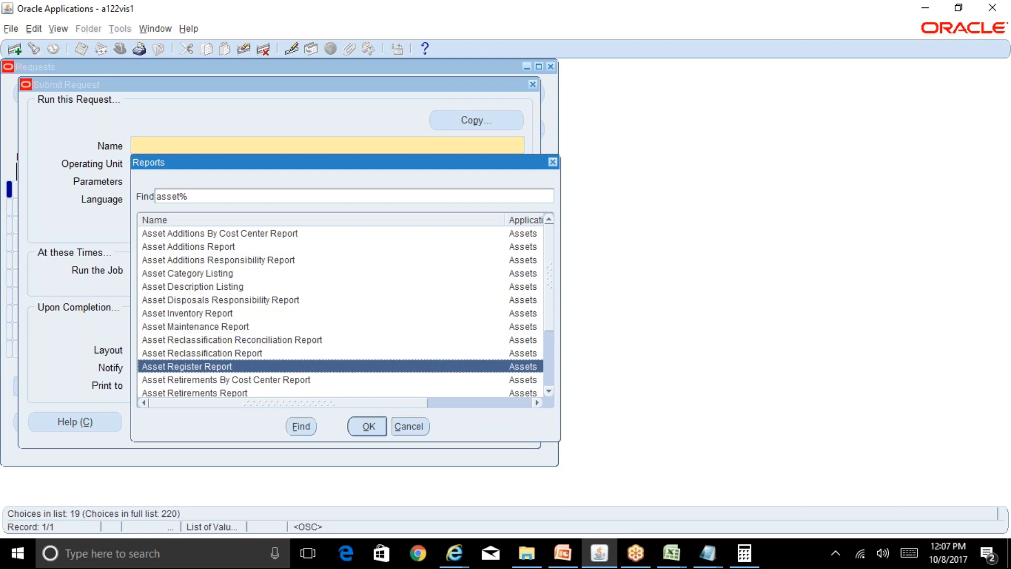
key(Up)
key(Up)
key(Up)
key(Up)
key(Up)
key(Up)
key(Up)
key(Up)
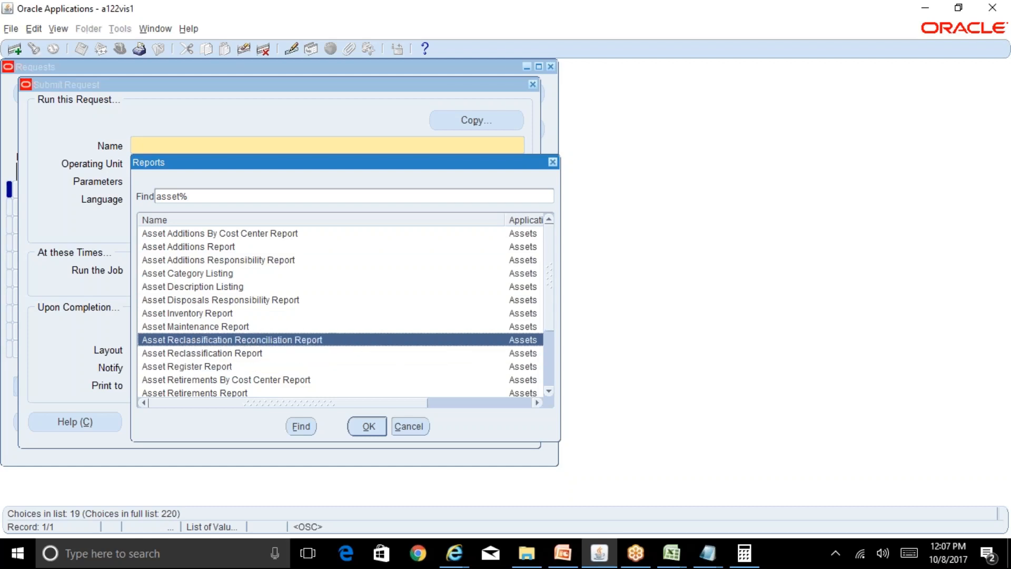
key(Up)
key(Up)
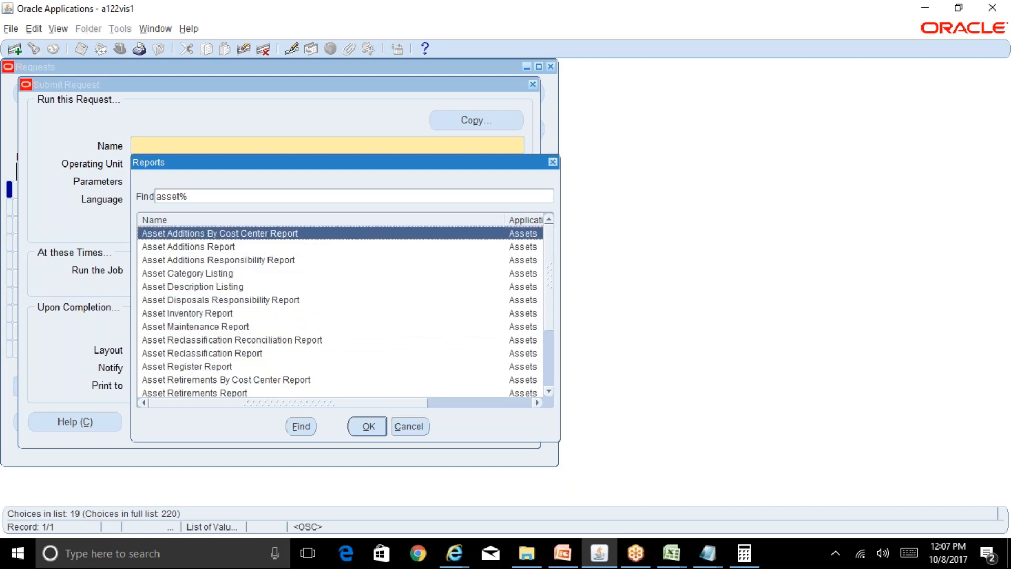
key(Down)
key(Down)
key(Down)
key(Down)
key(Down)
key(Down)
key(Down)
key(Down)
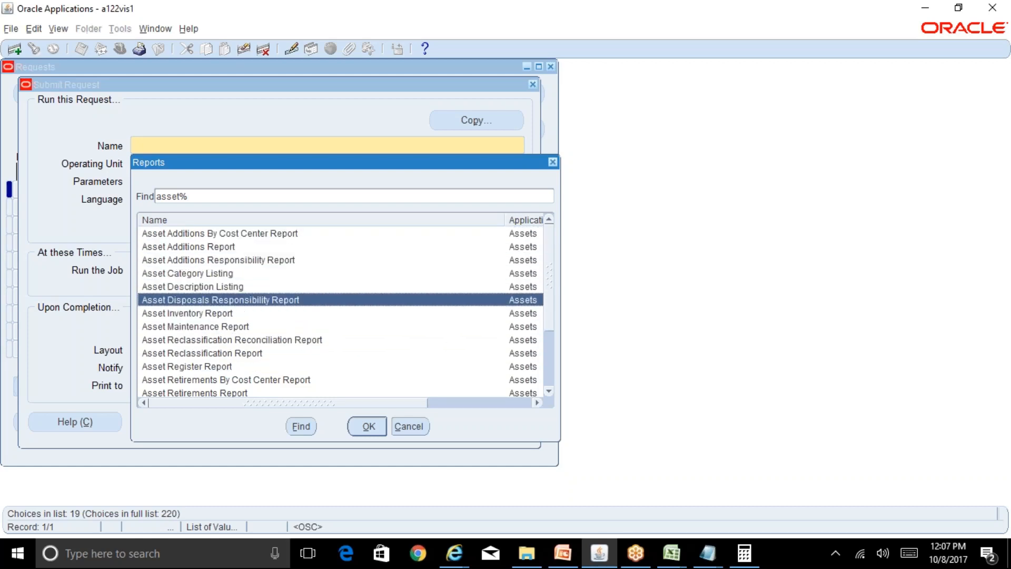
key(Down)
key(Down)
key(Up)
key(Up)
key(Up)
key(Up)
key(Up)
key(Up)
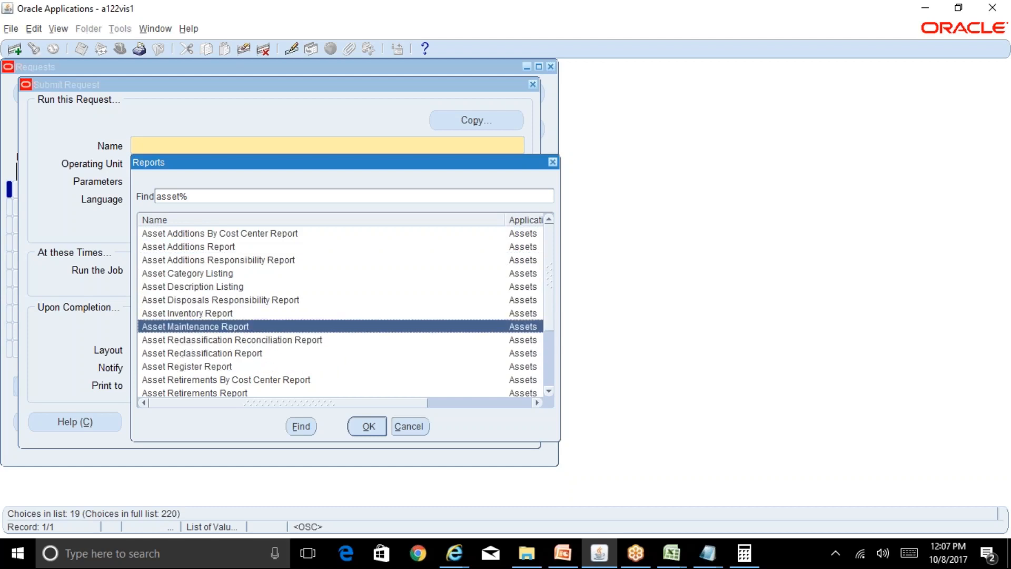
key(Up)
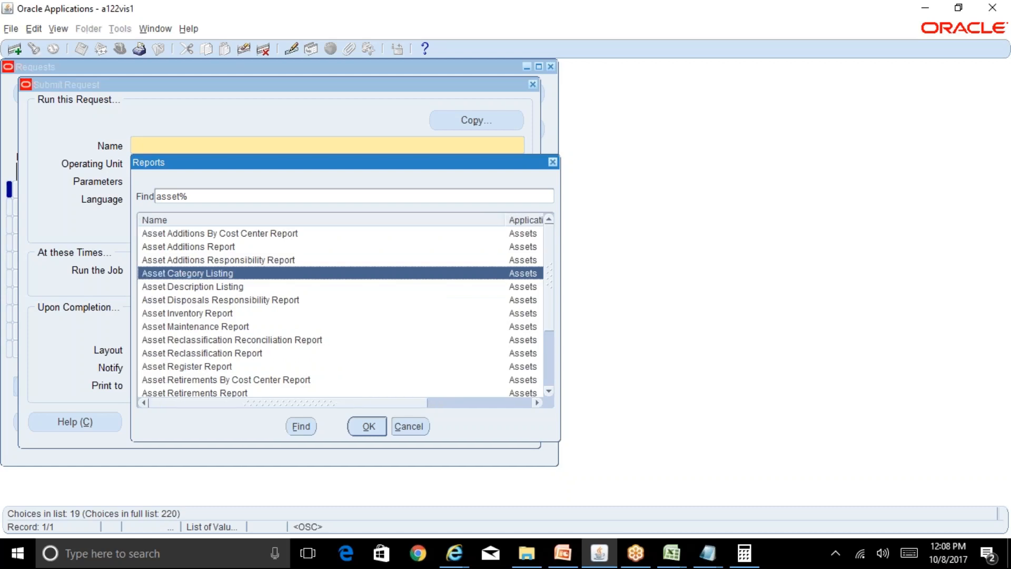
key(Down)
key(Down)
key(Down)
key(Down)
key(Down)
key(Down)
key(Down)
key(Down)
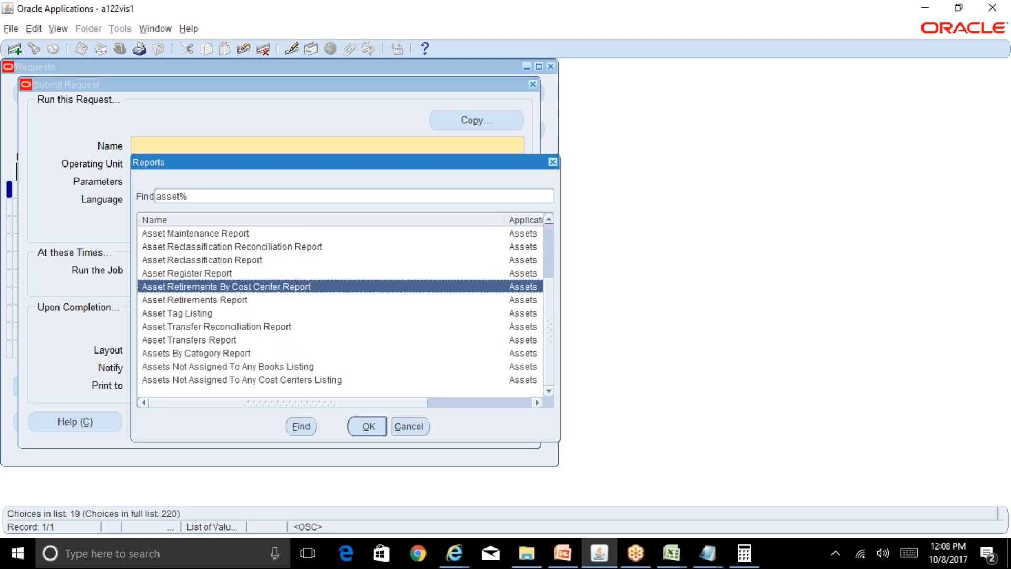
key(Up)
key(Up)
key(Up)
key(Up)
key(Up)
key(Up)
key(Up)
key(Up)
key(Up)
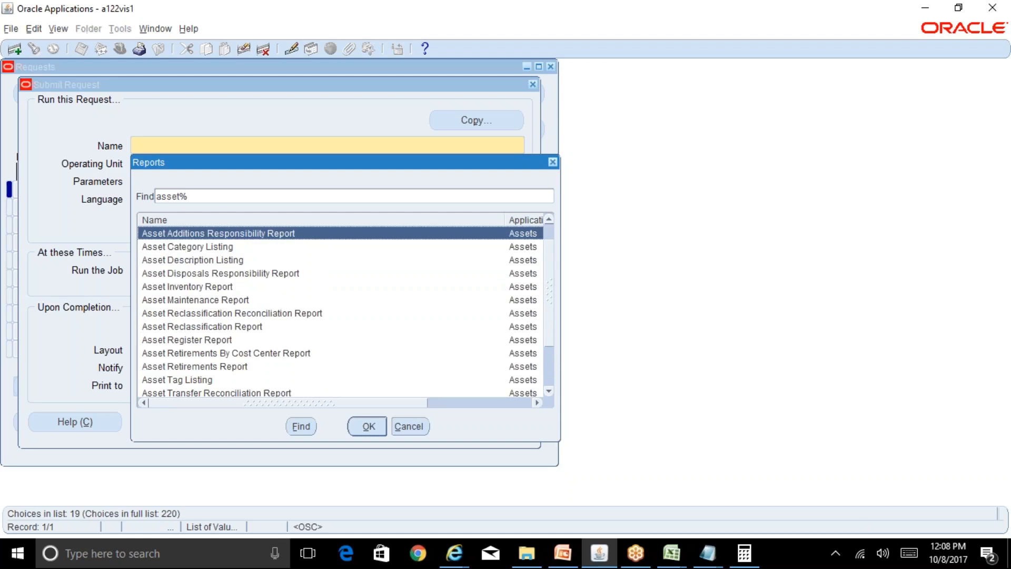
key(Down)
key(Down)
key(Down)
key(Down)
key(Down)
key(Up)
key(Up)
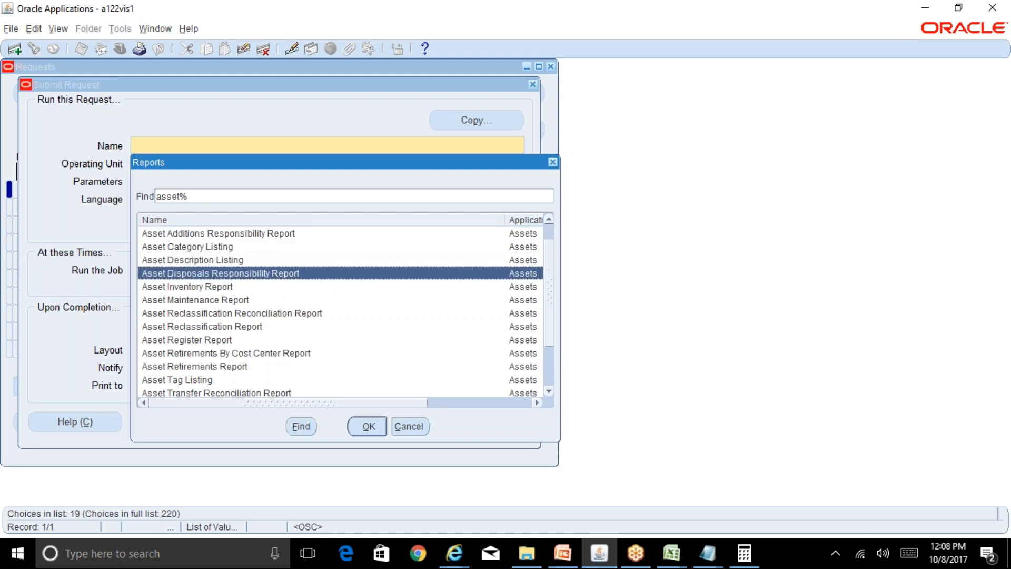
key(Up)
key(Up)
key(Up)
key(Up)
key(Up)
key(Down)
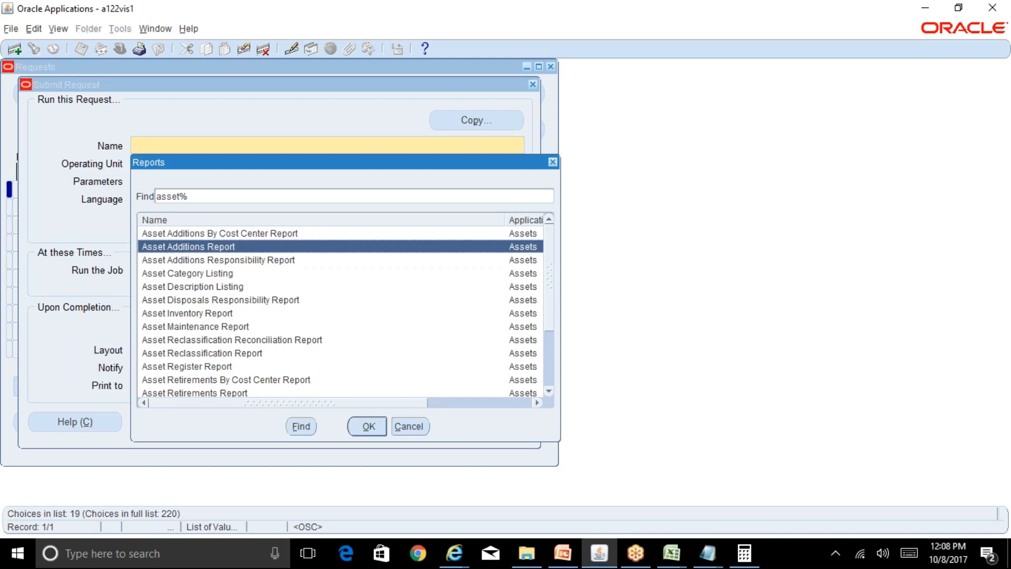
key(Down)
key(Down)
key(Down)
key(Down)
key(Down)
key(Down)
key(Down)
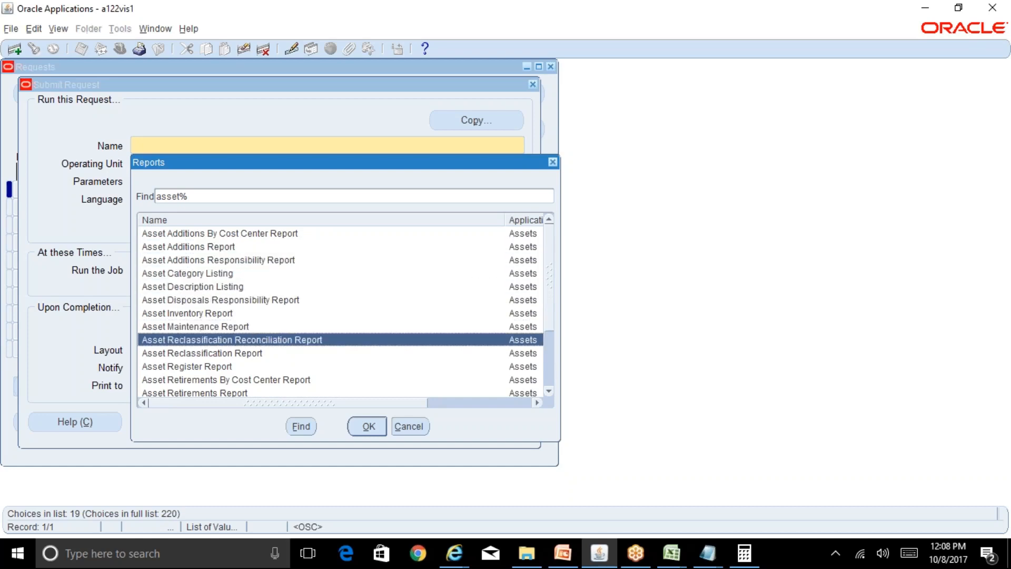
Search the report names for those containing "Transfer" and highlight the Asset Transfers Report.
click(213, 198)
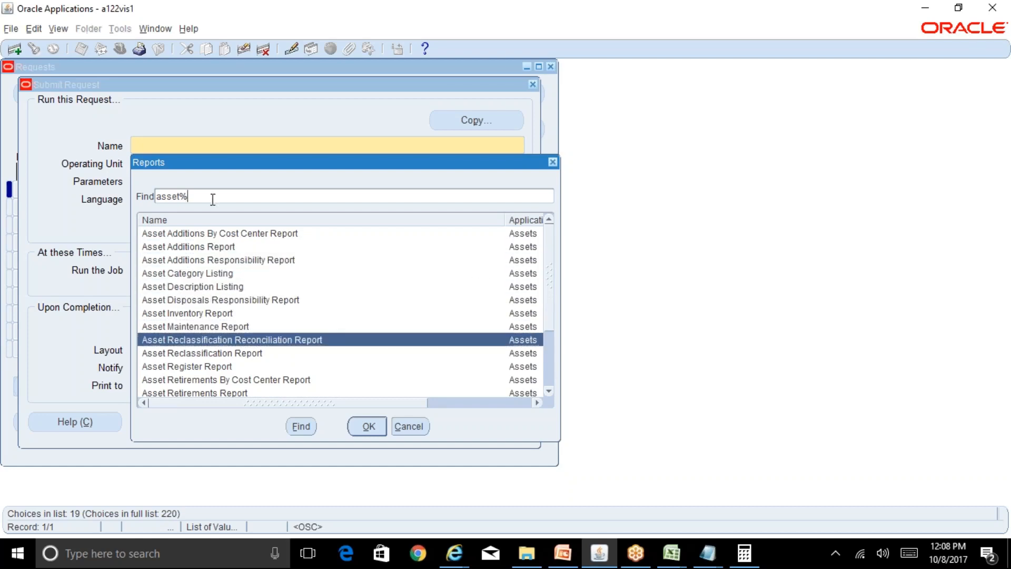
key(BackSpace)
key(BackSpace)
key(BackSpace)
key(BackSpace)
key(BackSpace)
key(BackSpace)
text(%Transfer%)
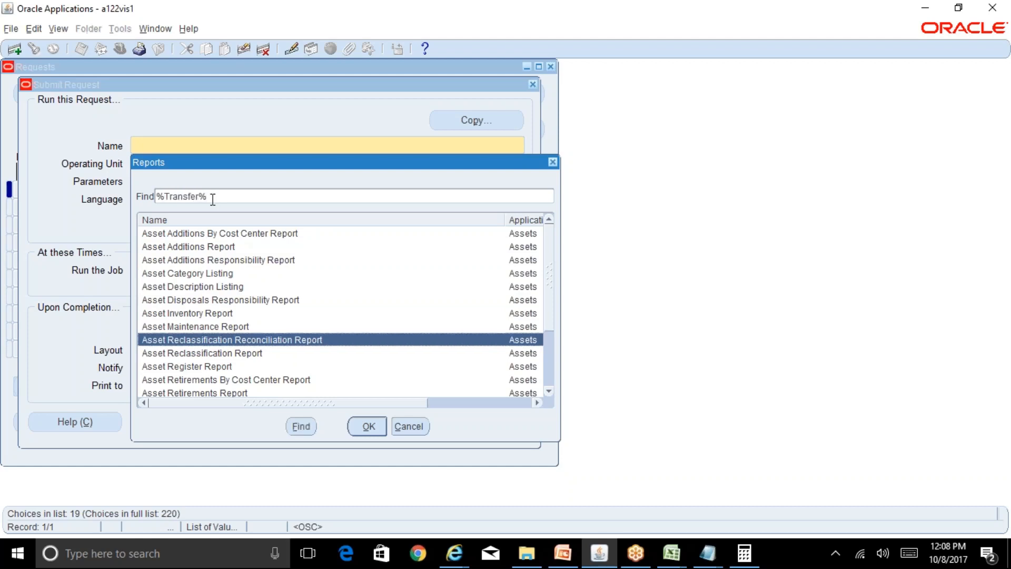
click(302, 426)
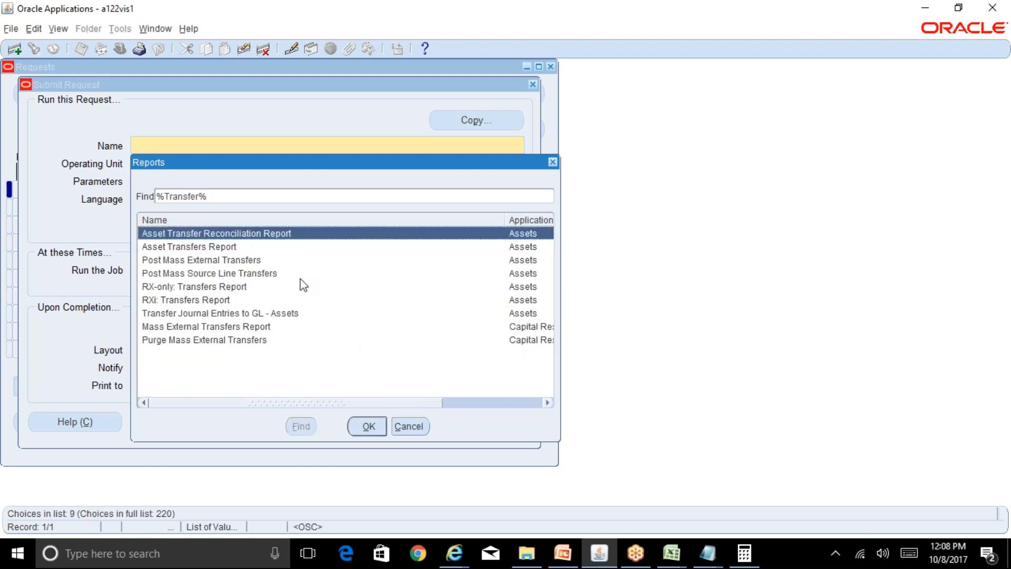
click(237, 248)
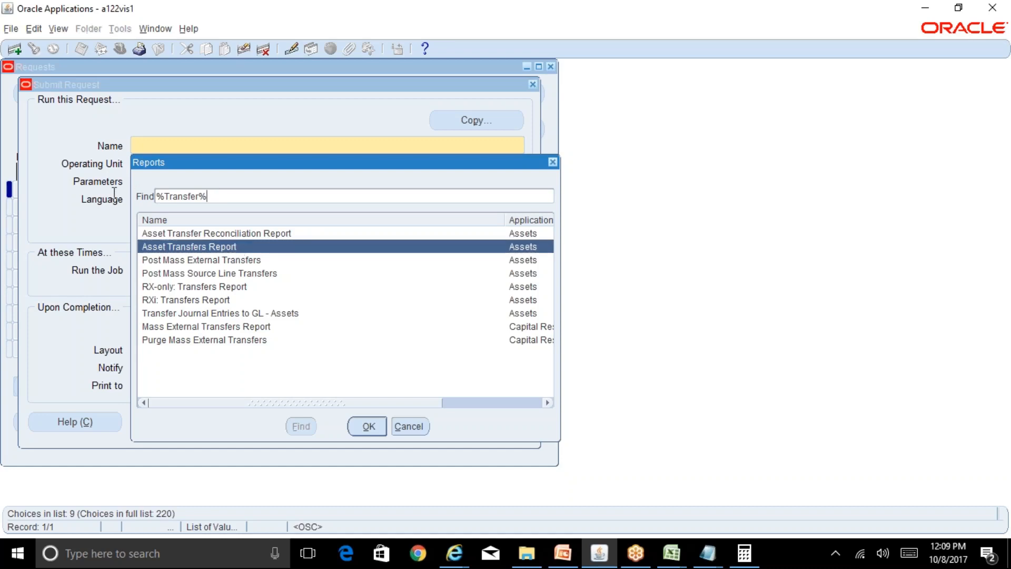
Search the report names for those containing "add" and choose the Asset Additions Report for the request.
key(shift+Home)
text(%a)
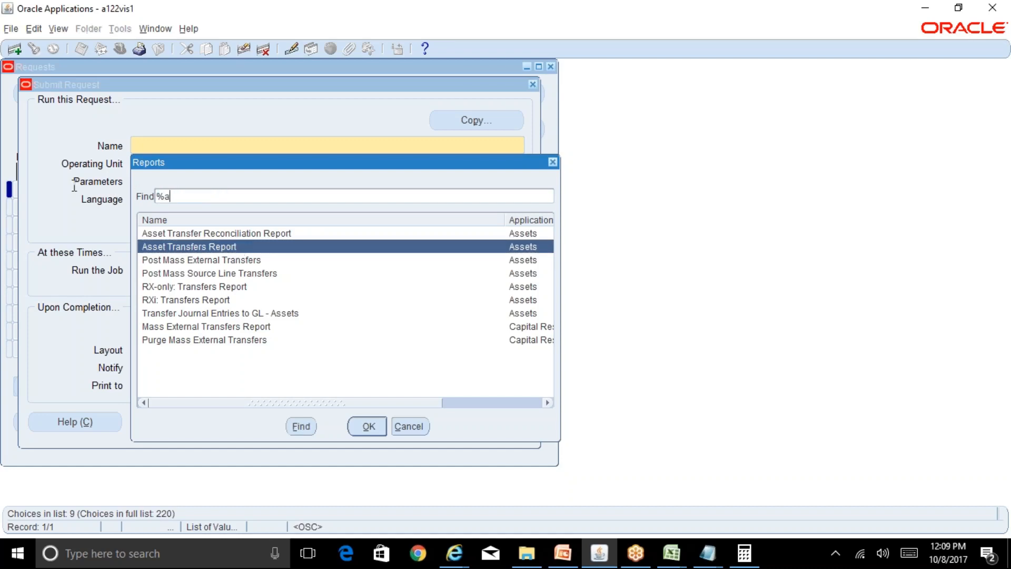
text(dd%)
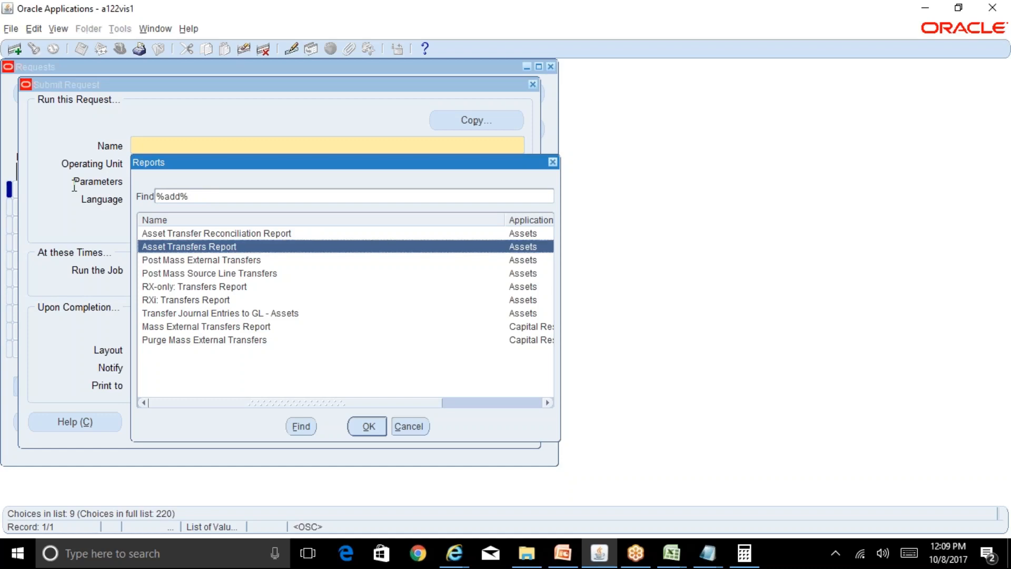
click(304, 428)
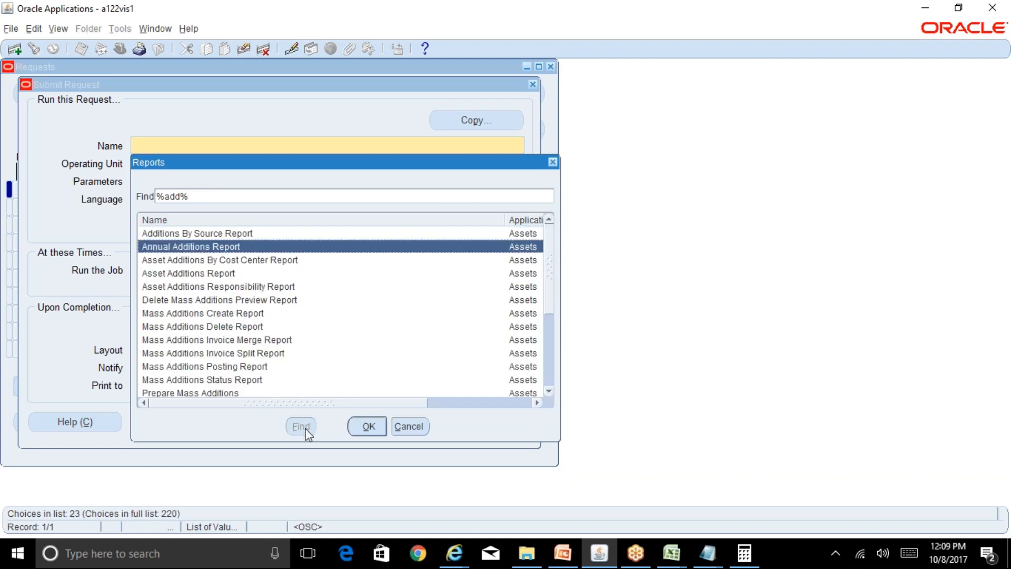
key(Down)
key(Down)
key(Down)
key(Down)
key(Down)
key(Down)
key(Down)
key(Down)
key(Down)
key(Down)
key(Down)
key(Down)
key(Down)
key(Down)
key(Down)
key(Down)
key(Down)
key(Down)
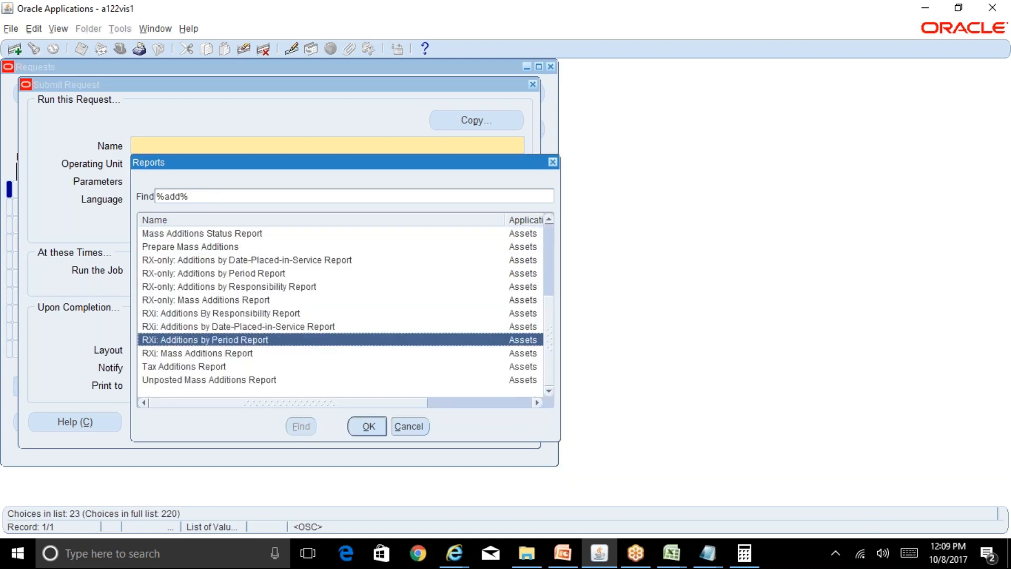
key(Up)
key(Up)
key(Up)
key(Up)
key(Up)
key(Up)
key(Up)
key(Up)
key(Up)
key(Up)
key(Up)
key(Up)
key(Up)
key(Up)
key(Up)
key(Up)
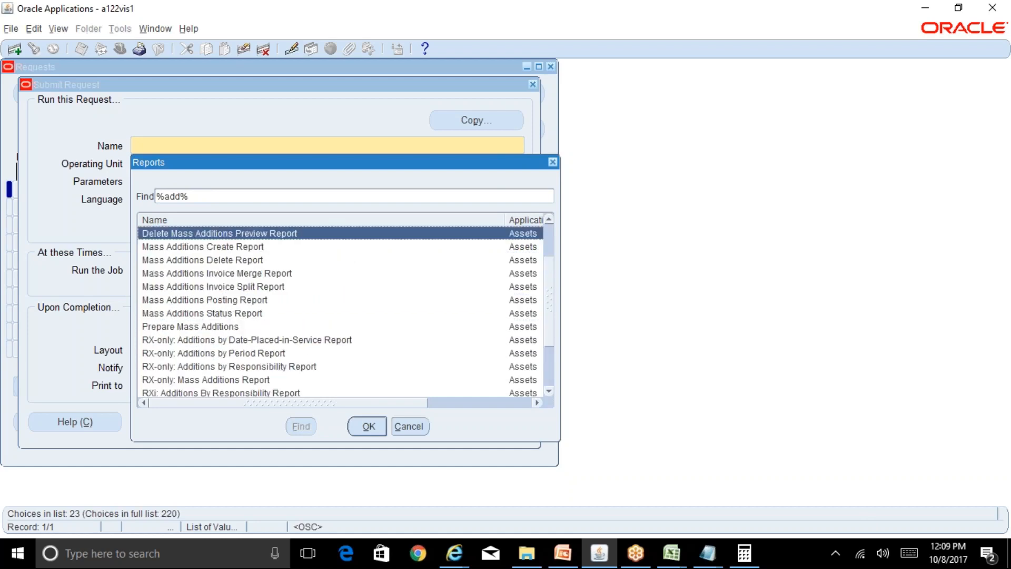
key(Return)
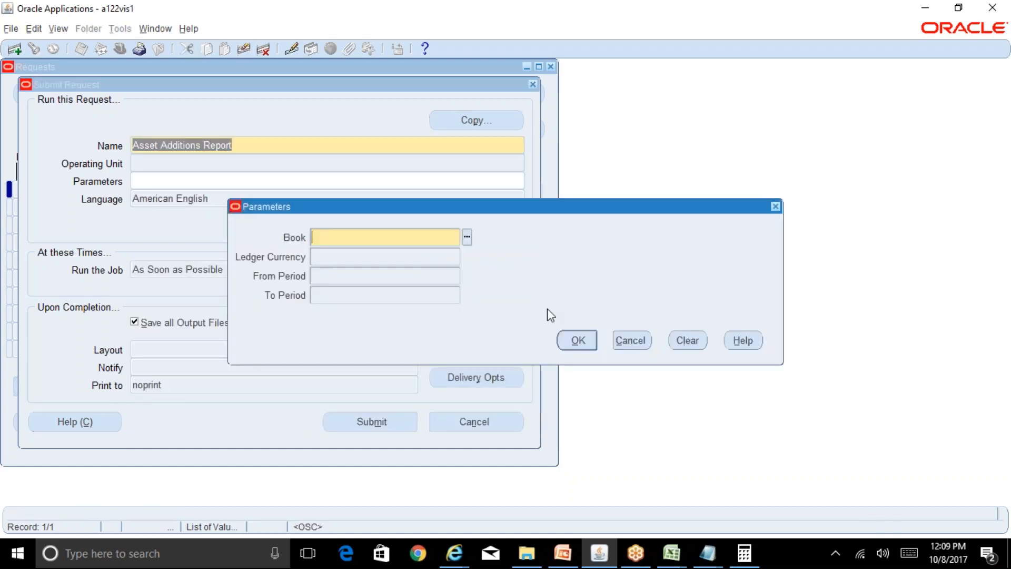
Set the report parameters to book RELIANCE CORP, from period OCT-17 and to period OCT-17.
text(rel)
key(Tab)
key(Return)
key(Tab)
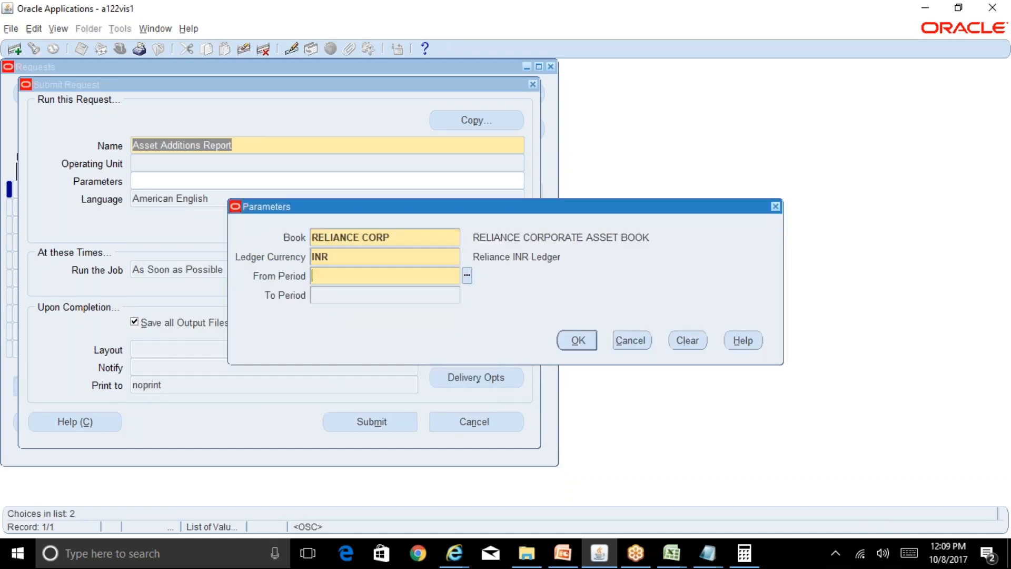
text(oct-17)
key(Tab)
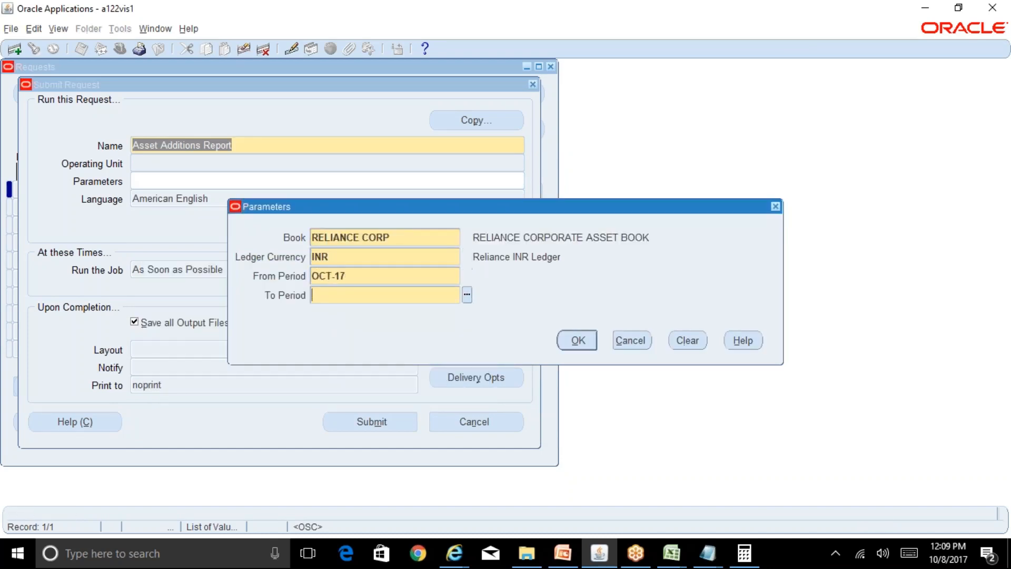
text(oct-17)
key(Tab)
key(Return)
Submit the Asset Additions Report without adding another request, check its progress among all requests, and close the Requests list.
key(alt+m)
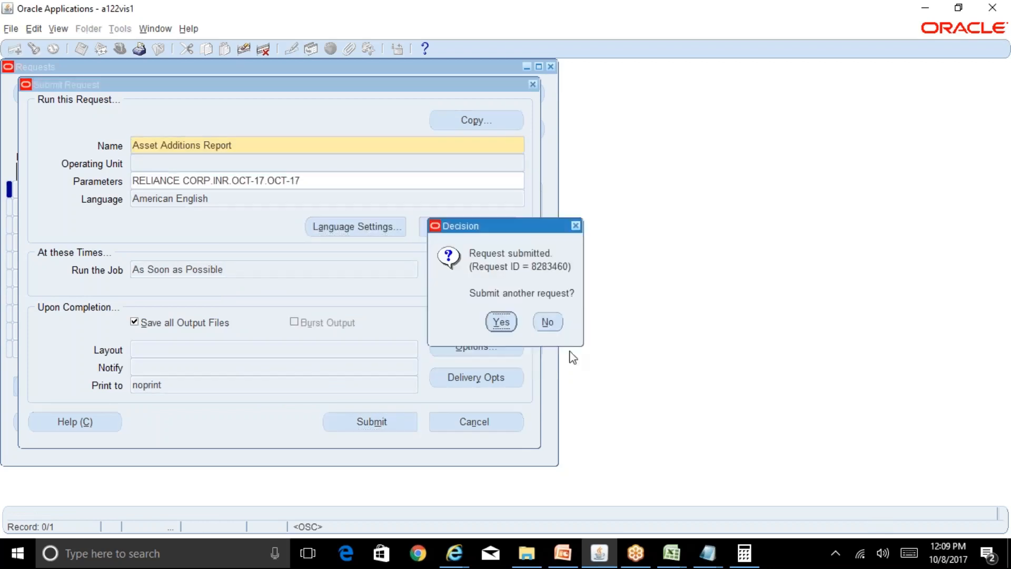
click(548, 320)
click(463, 407)
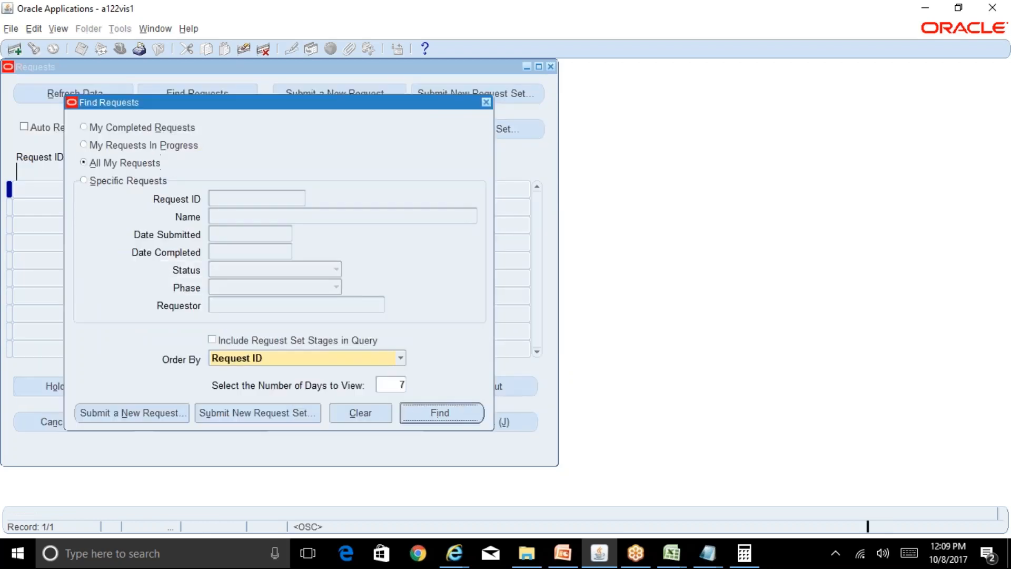
click(100, 99)
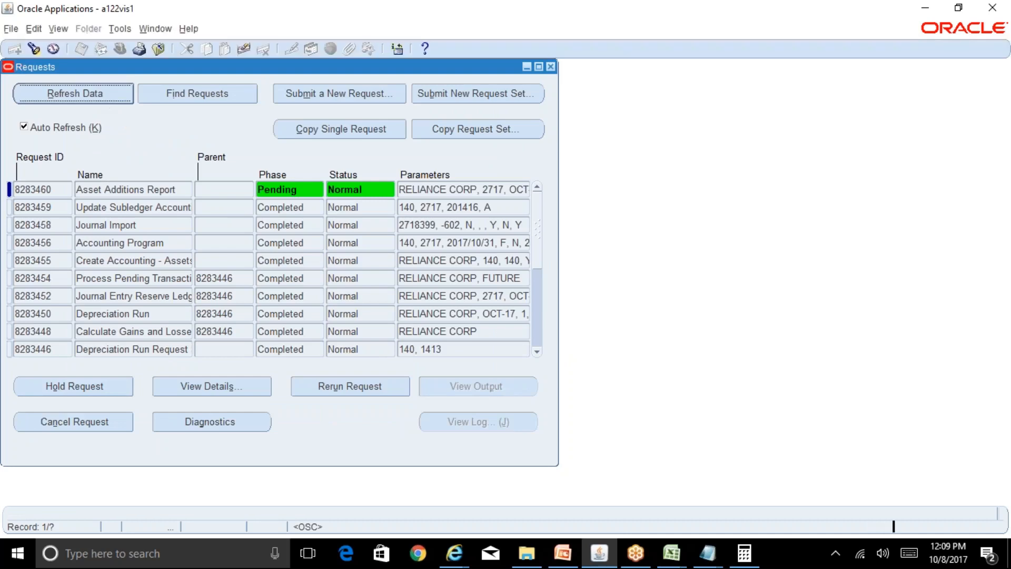
click(551, 67)
Switch the responsibility to General Ledger Superuser, Reliance INR.
click(120, 49)
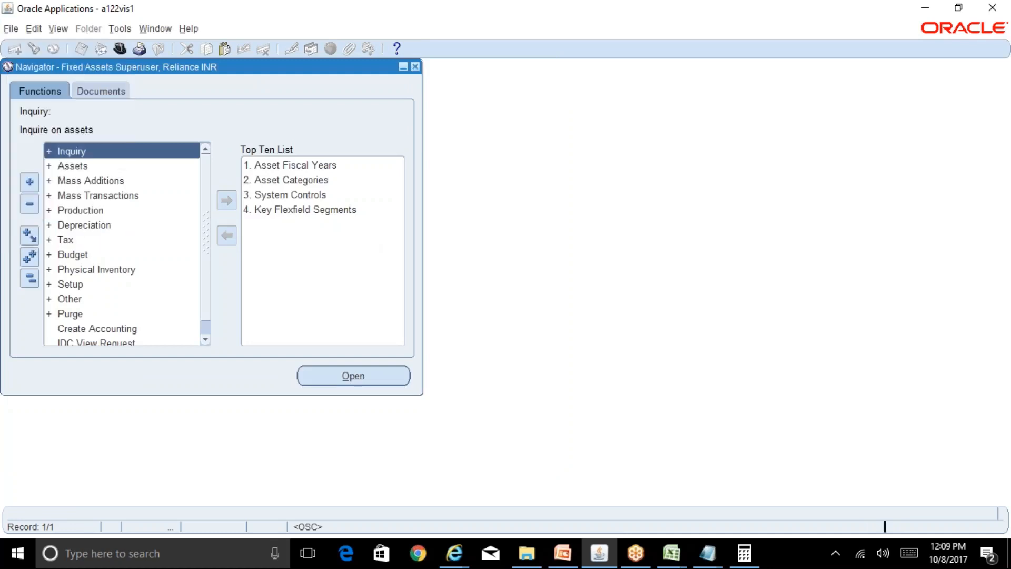
text(general Ledger%)
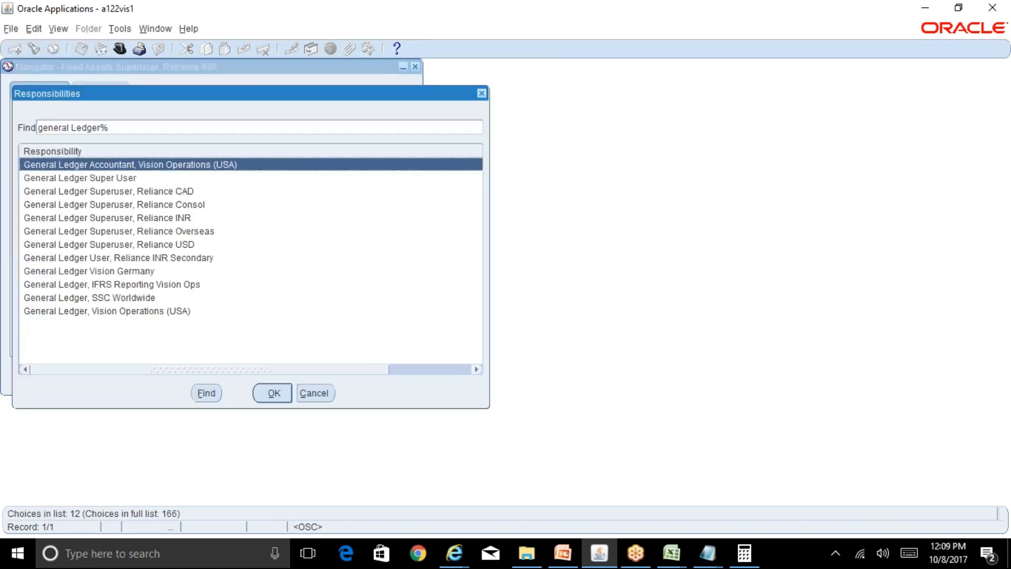
key(Down)
key(Down)
key(Down)
key(Down)
key(Return)
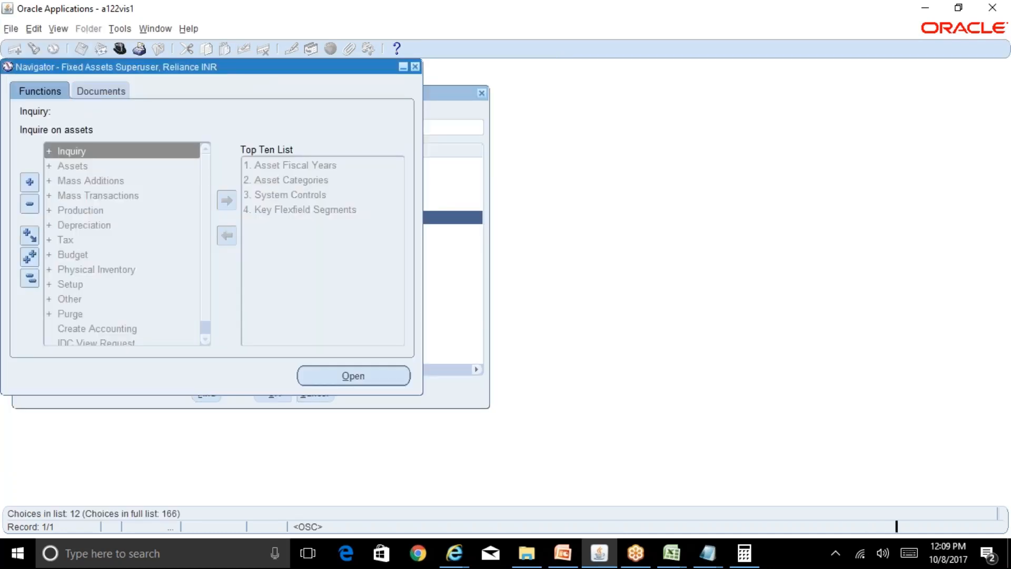
Open Enter Journals and find the Reliance INR Ledger journals with source Assets and period OCT-17.
key(Return)
key(Return)
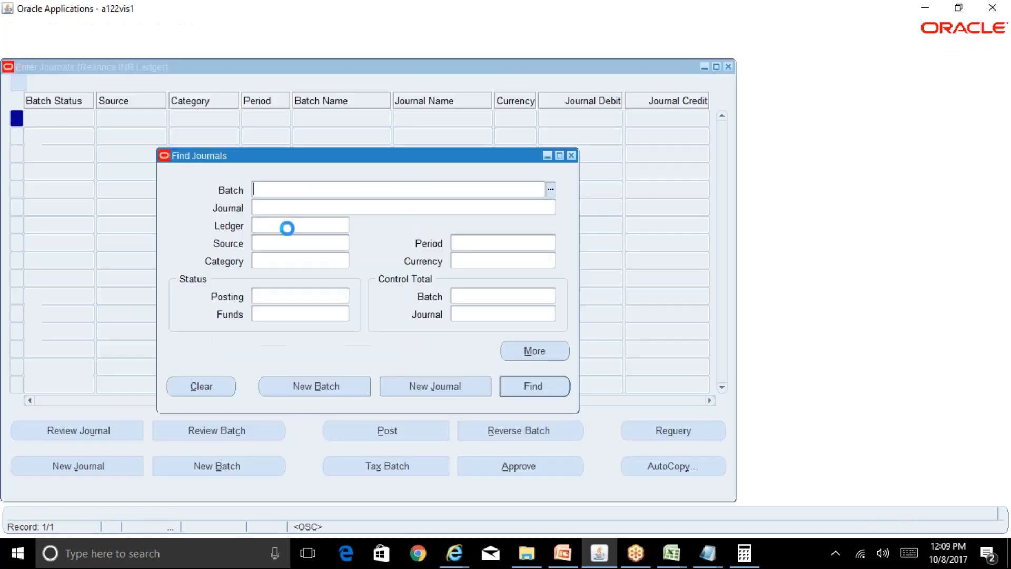
key(Tab)
key(Tab)
text(%)
key(Tab)
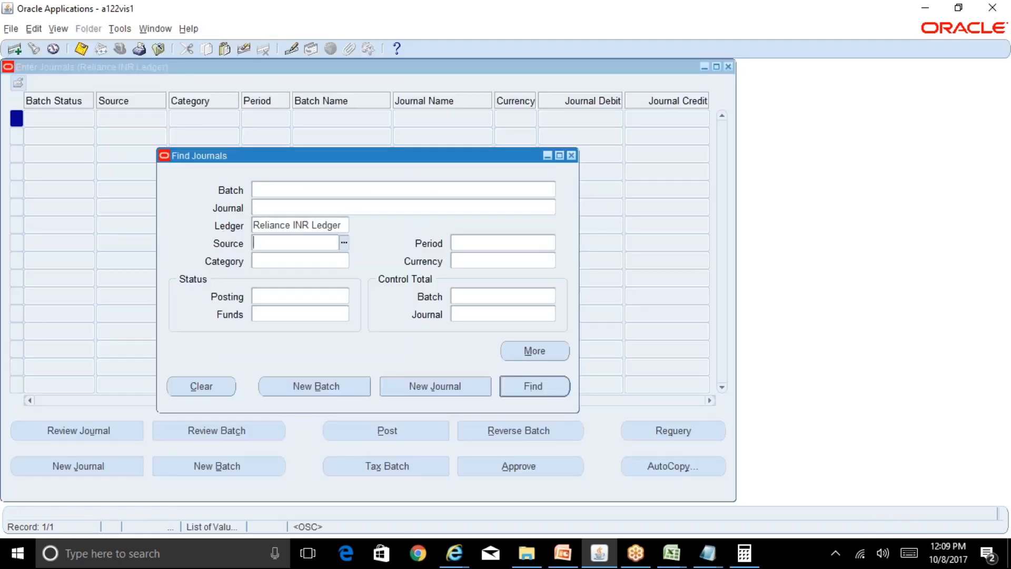
text(Ass)
key(Tab)
text(oct-17)
key(Tab)
key(Return)
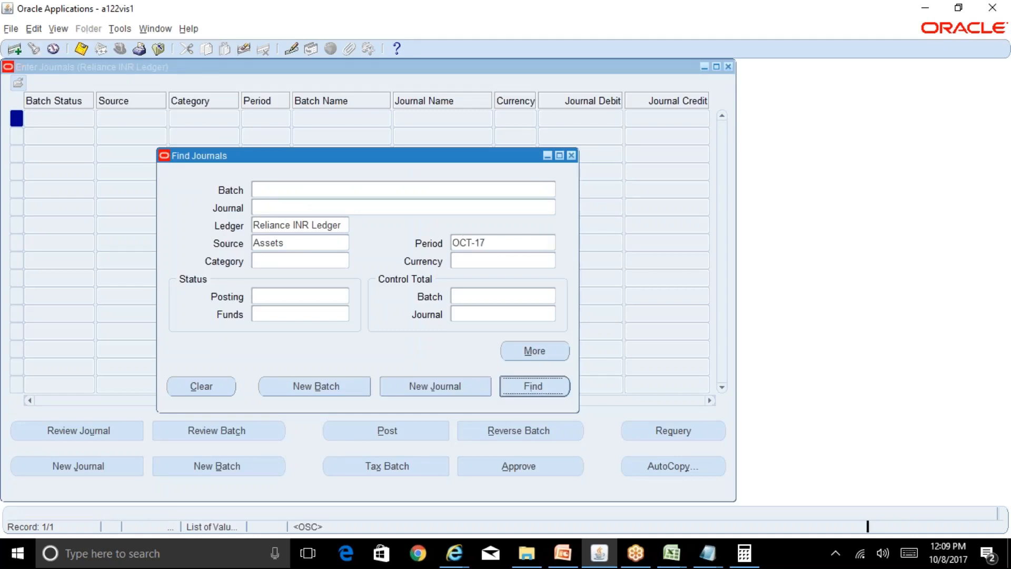
Open the OCT-17 Addition journal for review and check the open browser windows for the Asset Additions Report.
click(219, 120)
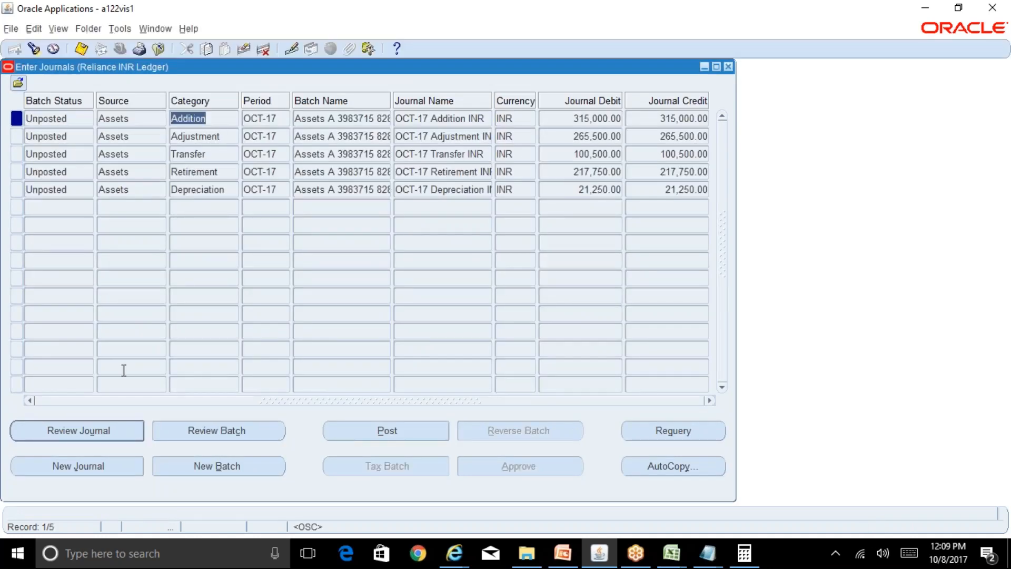
click(62, 430)
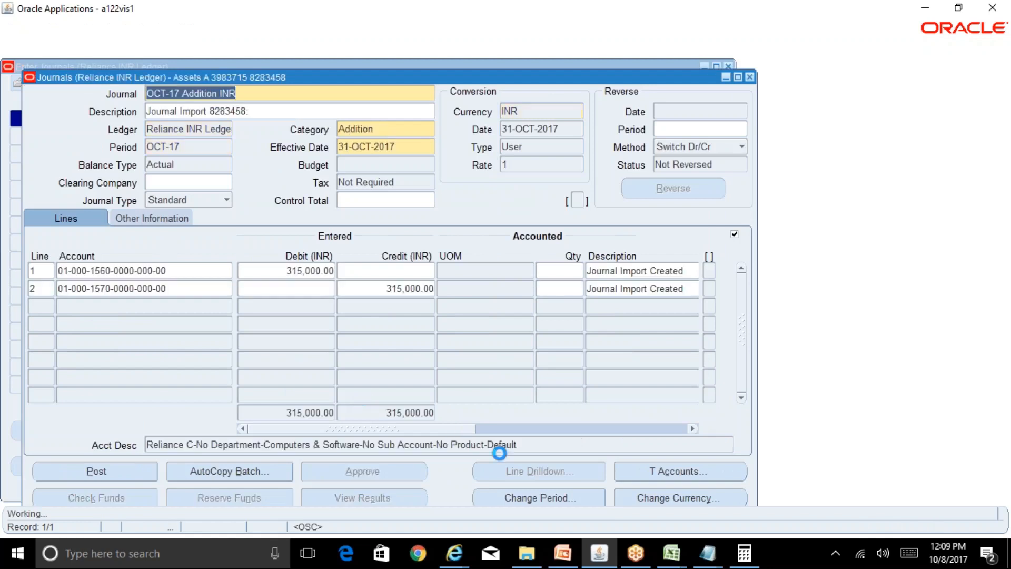
click(454, 553)
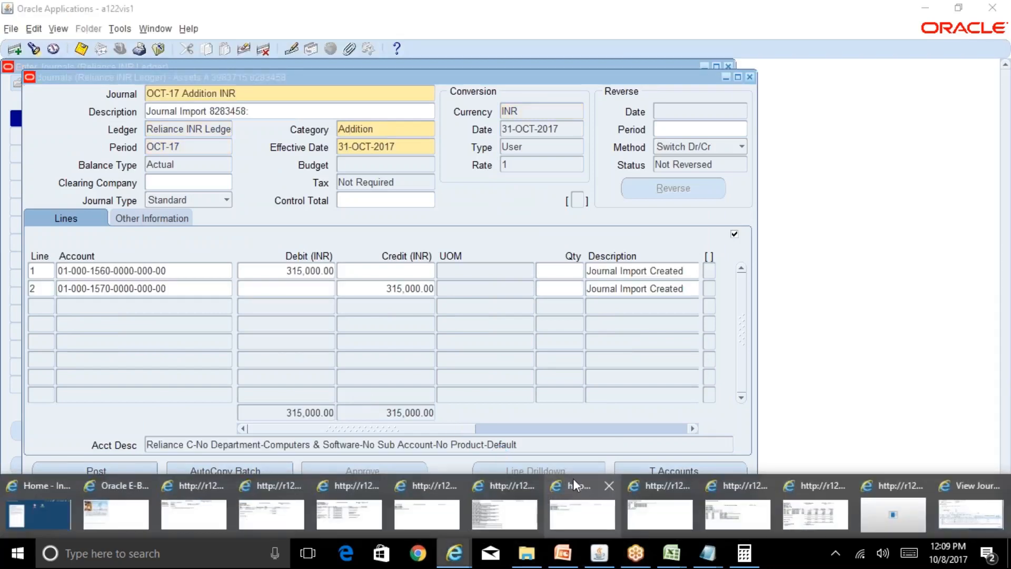
click(489, 227)
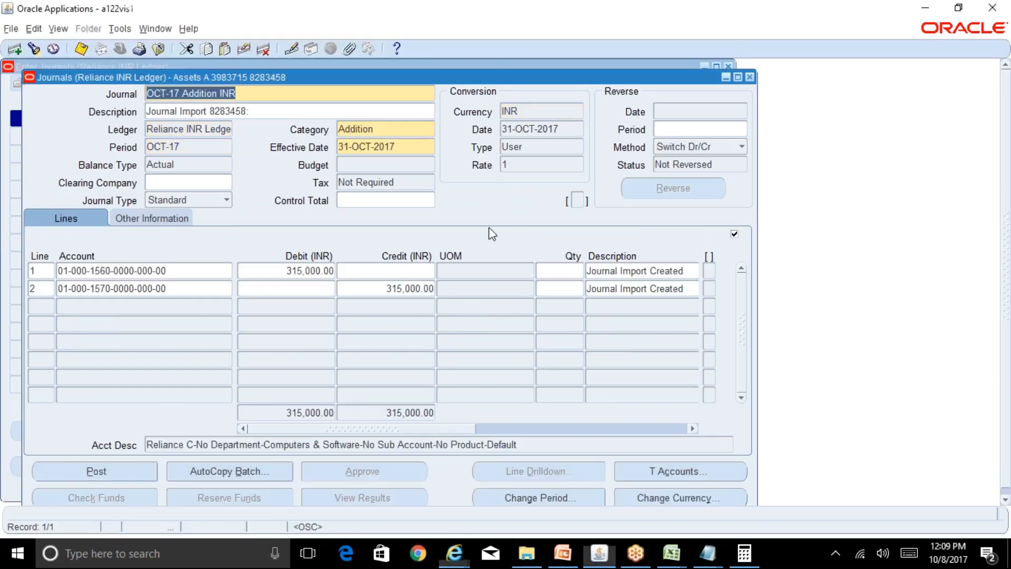
Find all requests, open the Asset Additions Report output and examine its report total for initial cost.
click(58, 29)
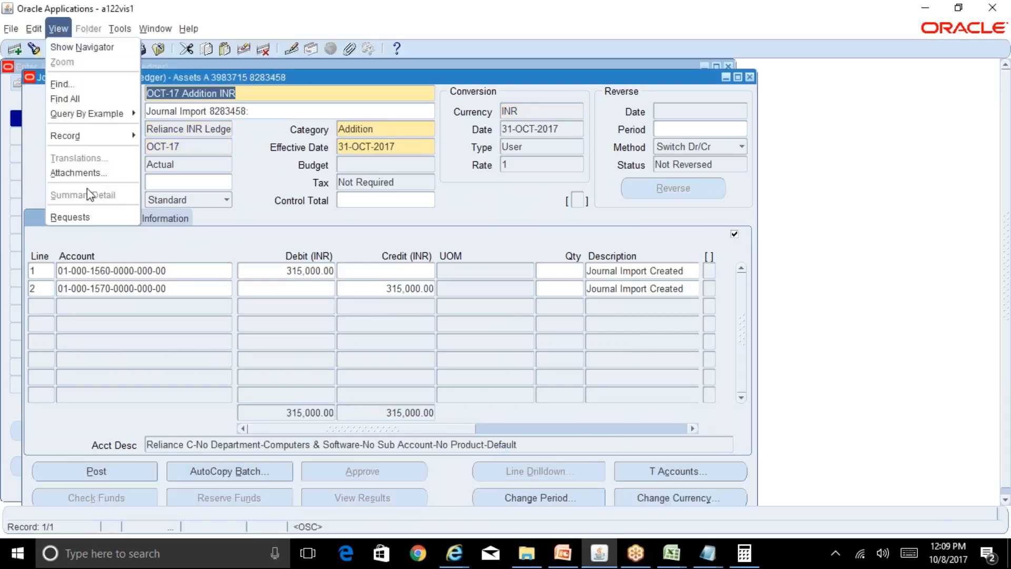
click(97, 216)
click(473, 425)
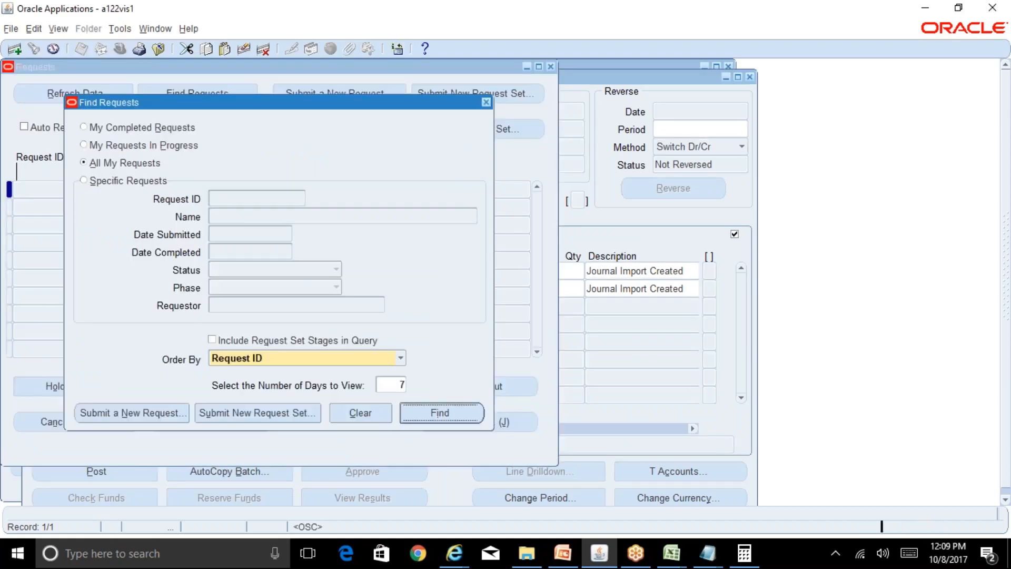
click(498, 381)
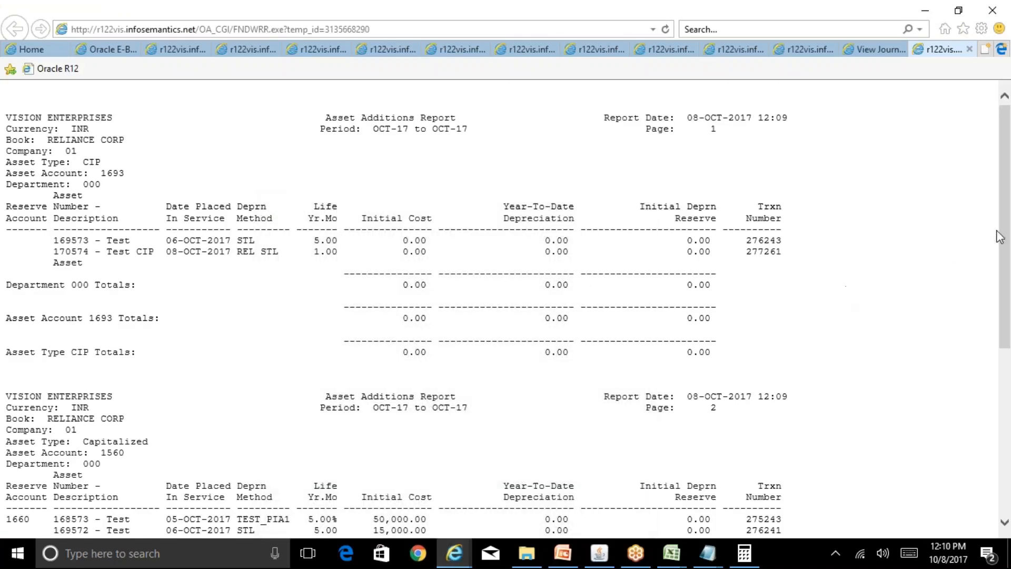
drag(1007, 179, 1010, 377)
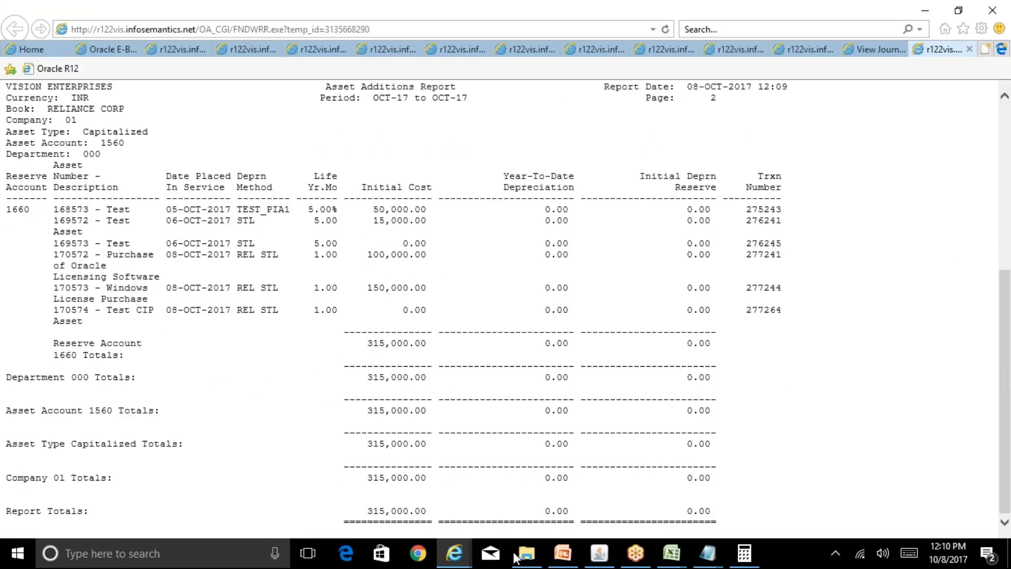
drag(427, 512, 358, 519)
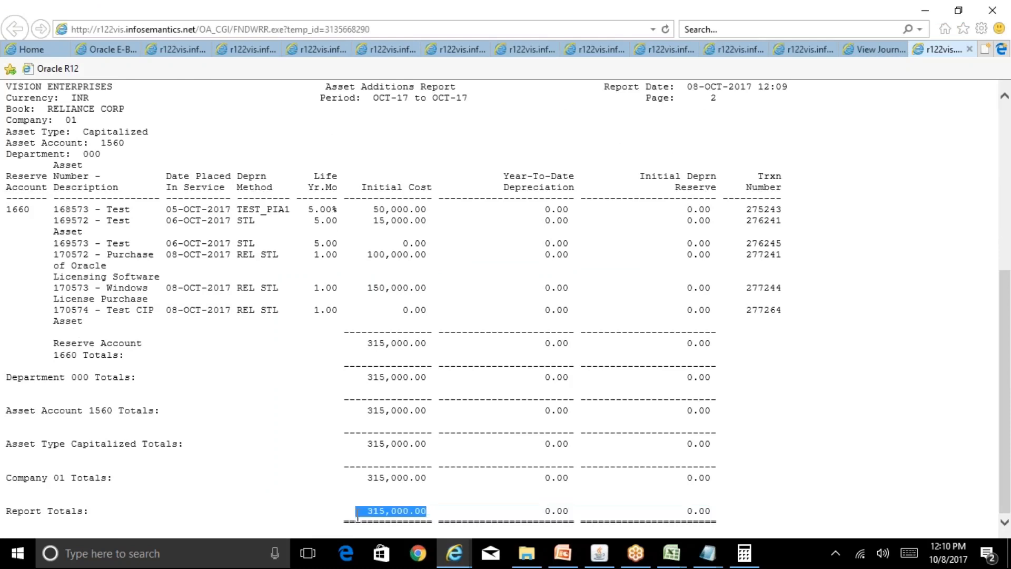
Switch back to Oracle Applications and close the Requests list and the Addition journal.
click(600, 553)
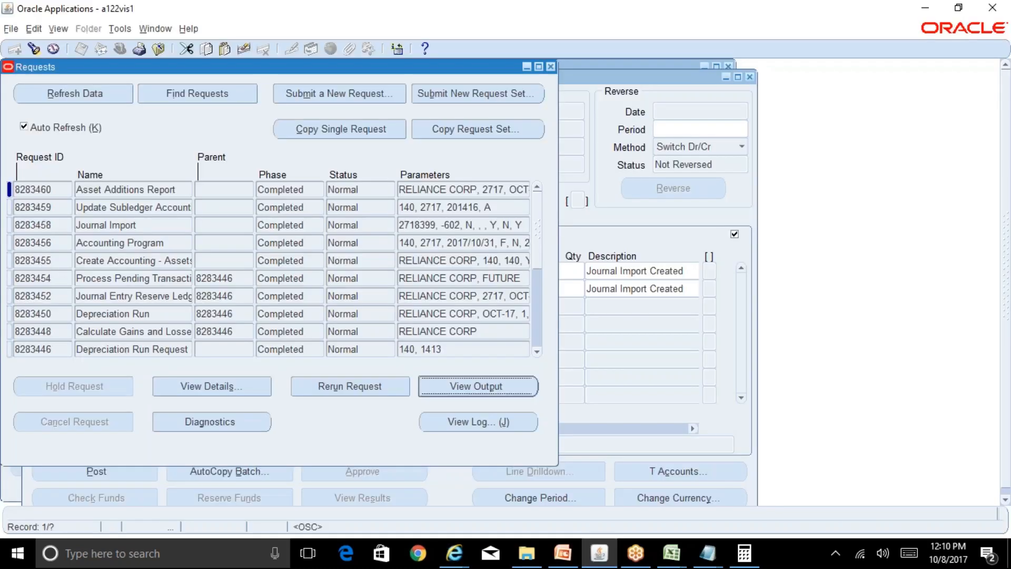
click(550, 67)
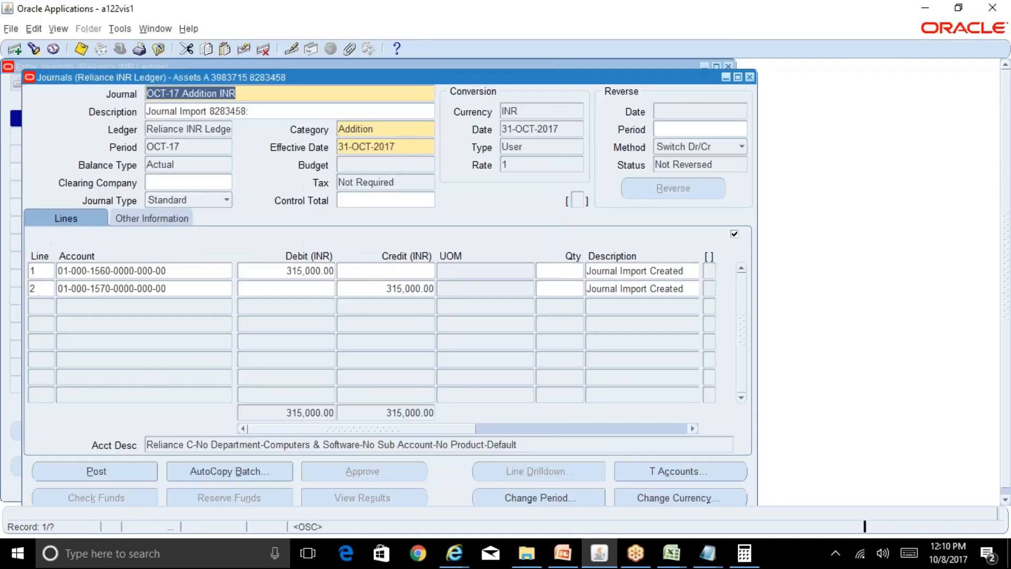
click(750, 77)
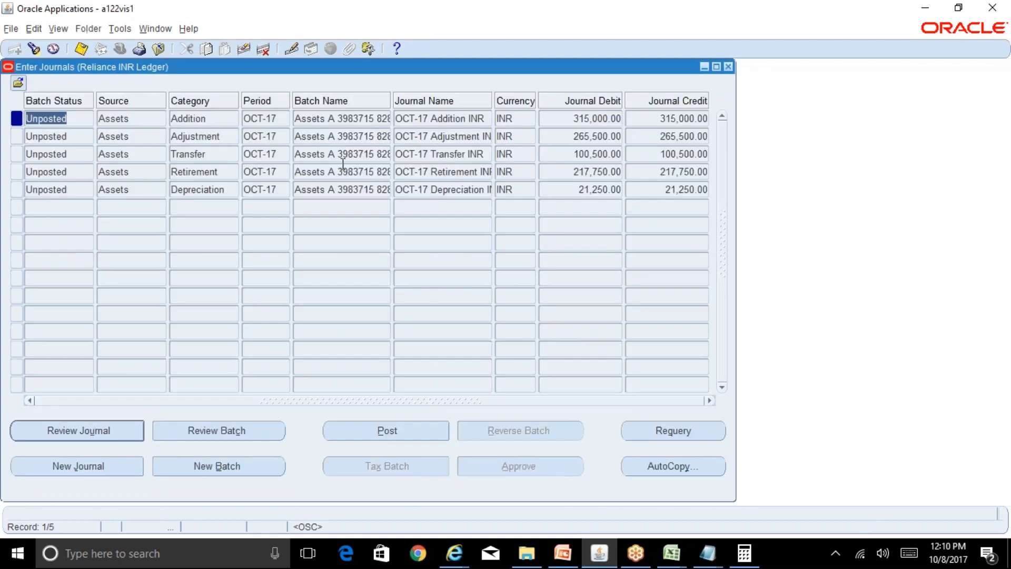
Examine the Adjustment, Transfer, Retirement and Depreciation journals in the list, including the Depreciation journal's debit amount.
click(194, 136)
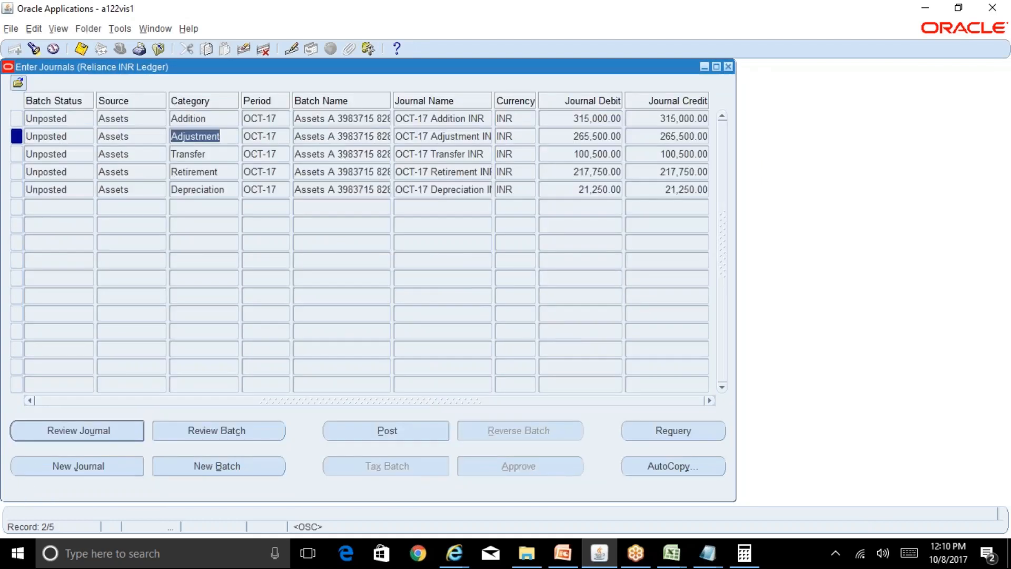
click(215, 156)
click(218, 171)
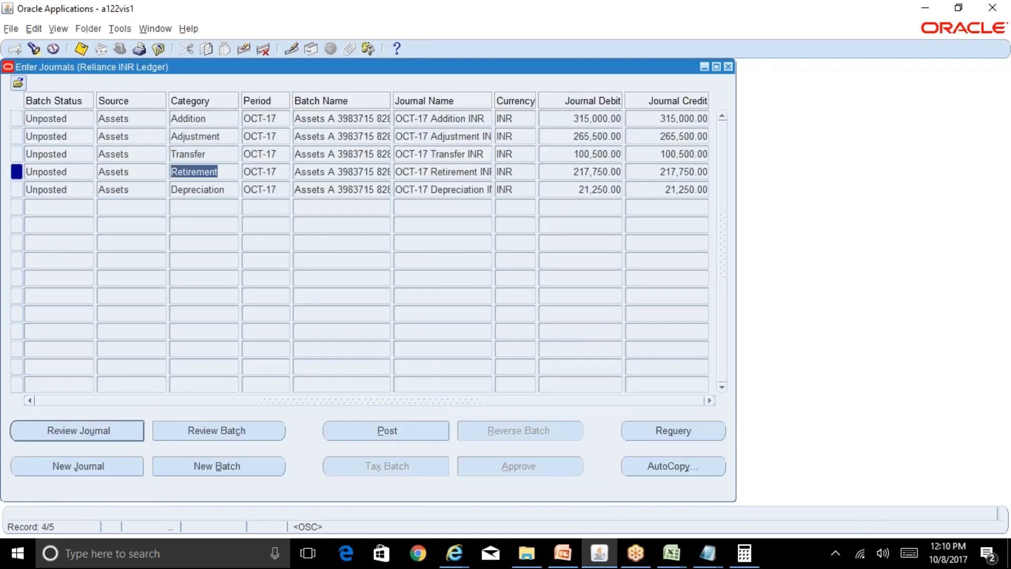
click(227, 190)
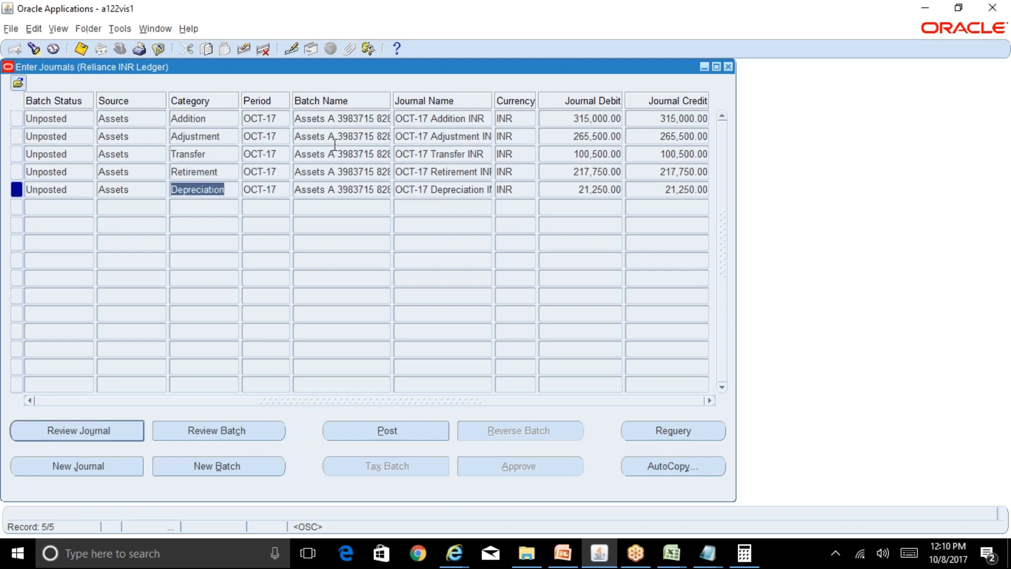
click(606, 194)
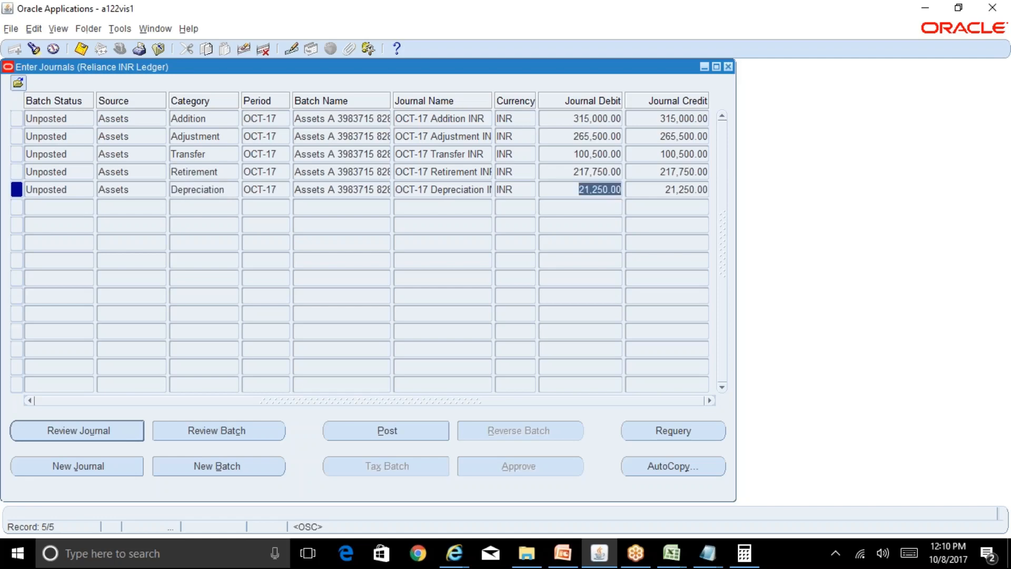
Switch to the R12 Table of Contents workbook in Excel and review the topics listed for each Oracle module.
mouse_move(670, 556)
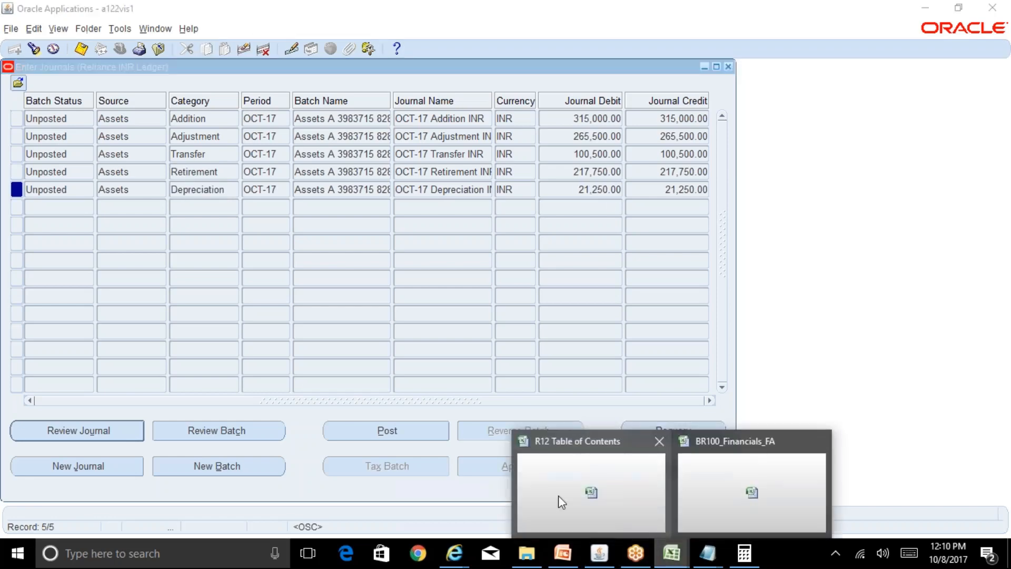
click(558, 495)
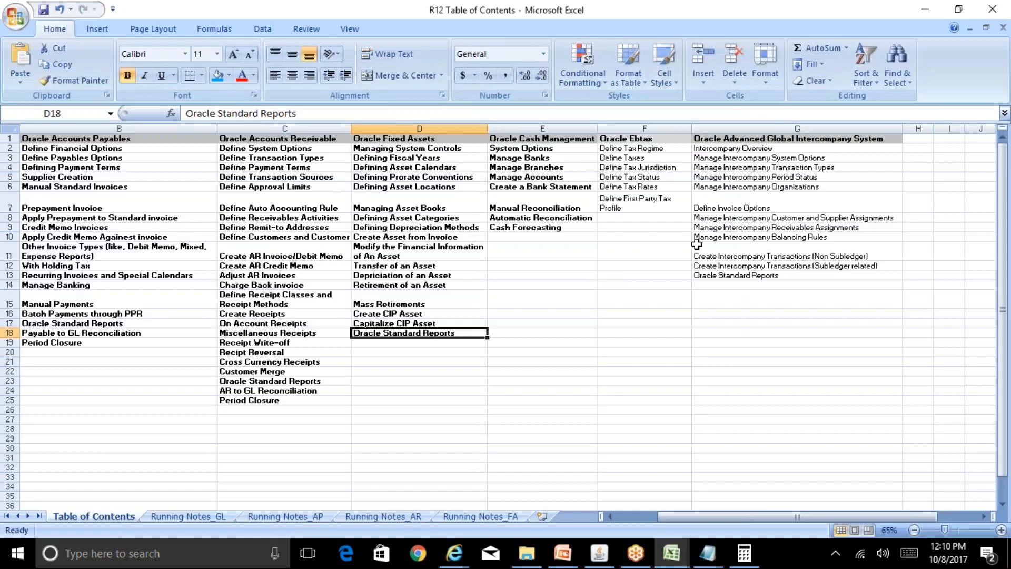
click(751, 169)
click(636, 169)
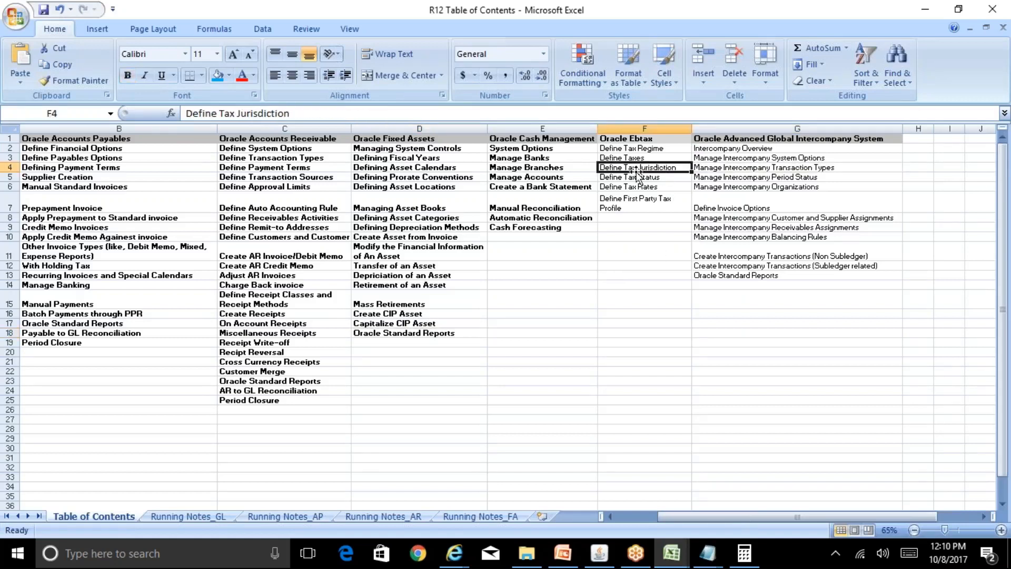
key(Left)
key(Left)
key(Left)
key(Left)
key(Left)
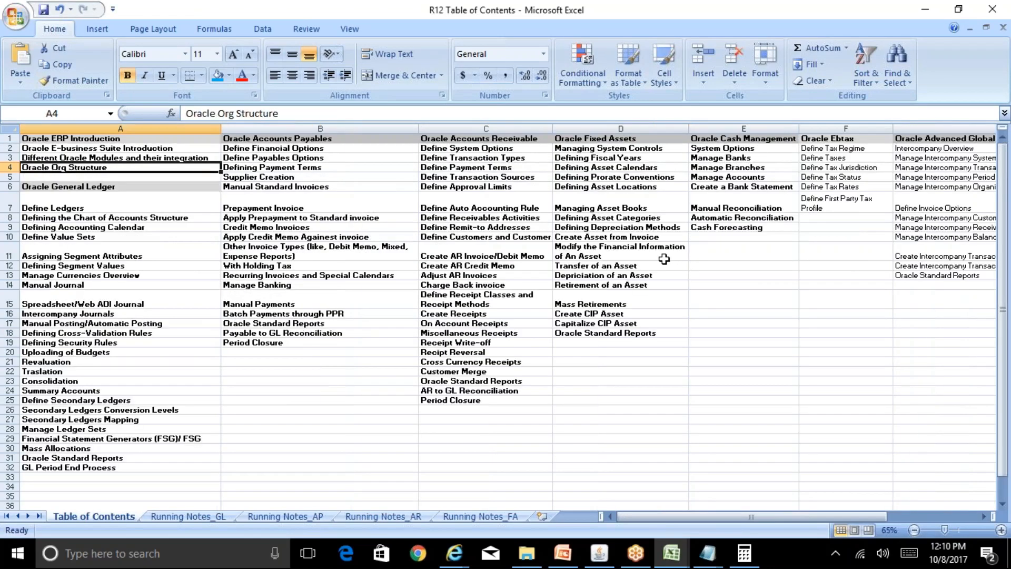
key(Right)
key(Right)
key(Right)
key(Right)
key(Right)
key(Right)
key(Right)
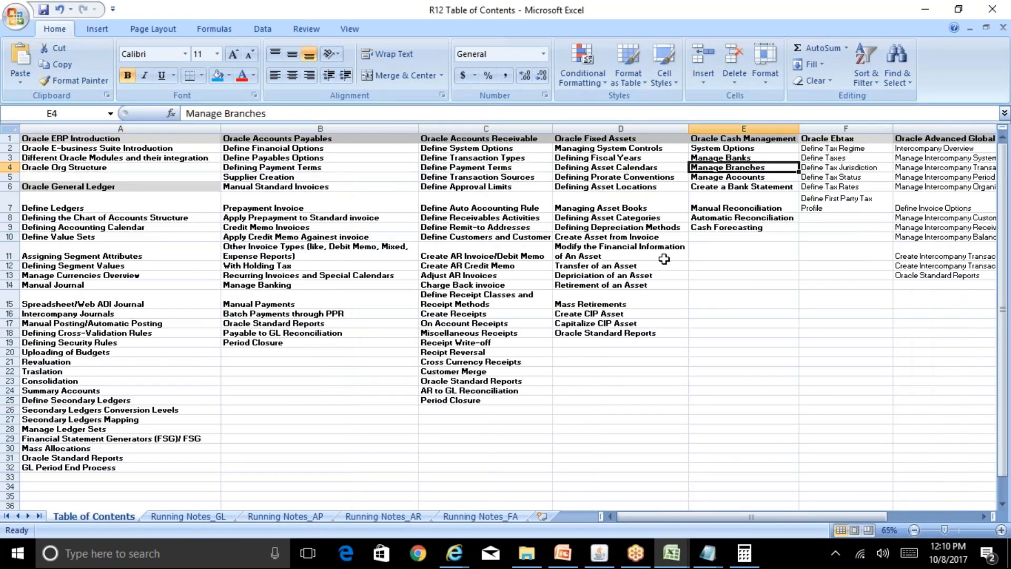
key(Left)
key(Left)
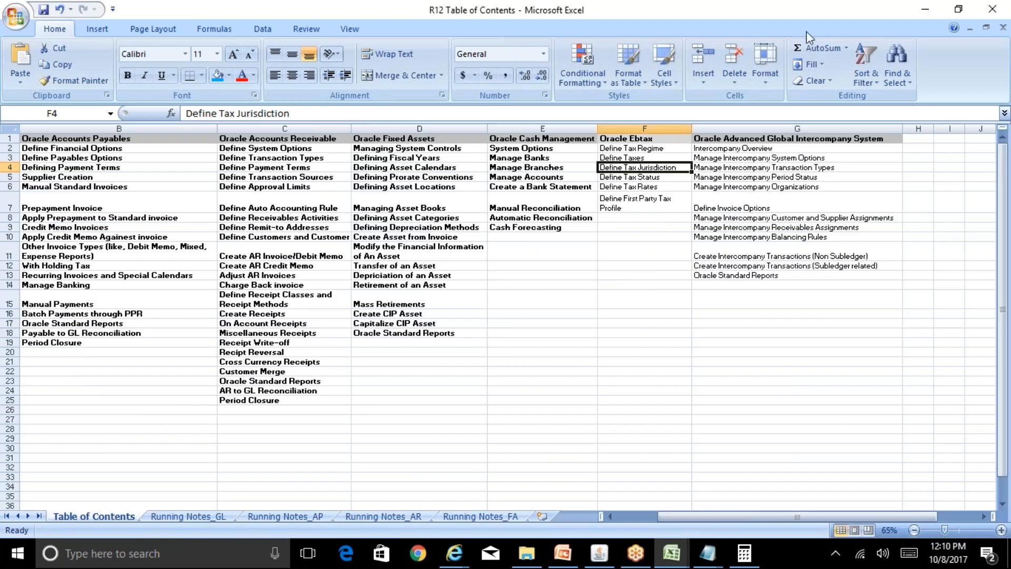
click(825, 17)
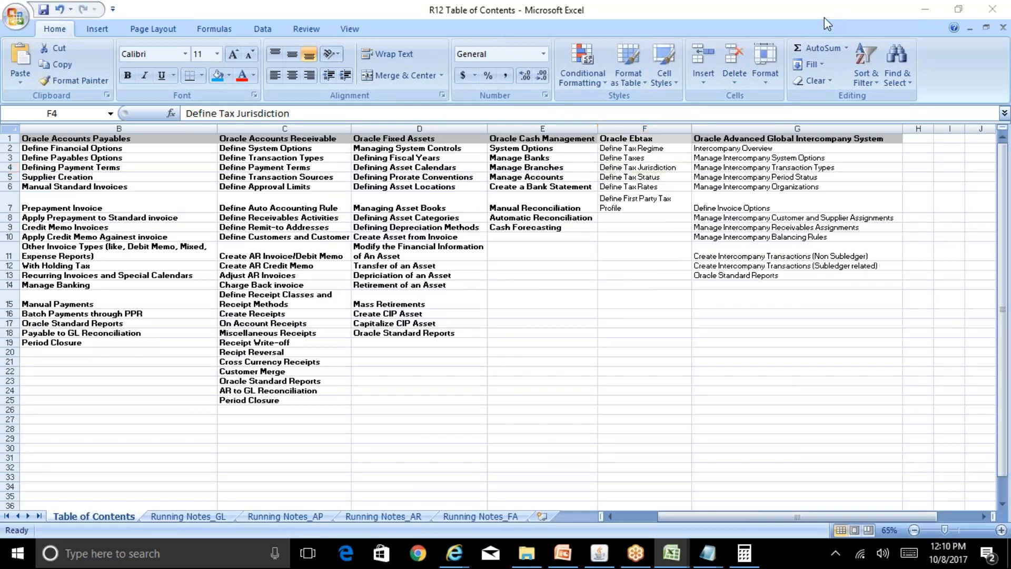